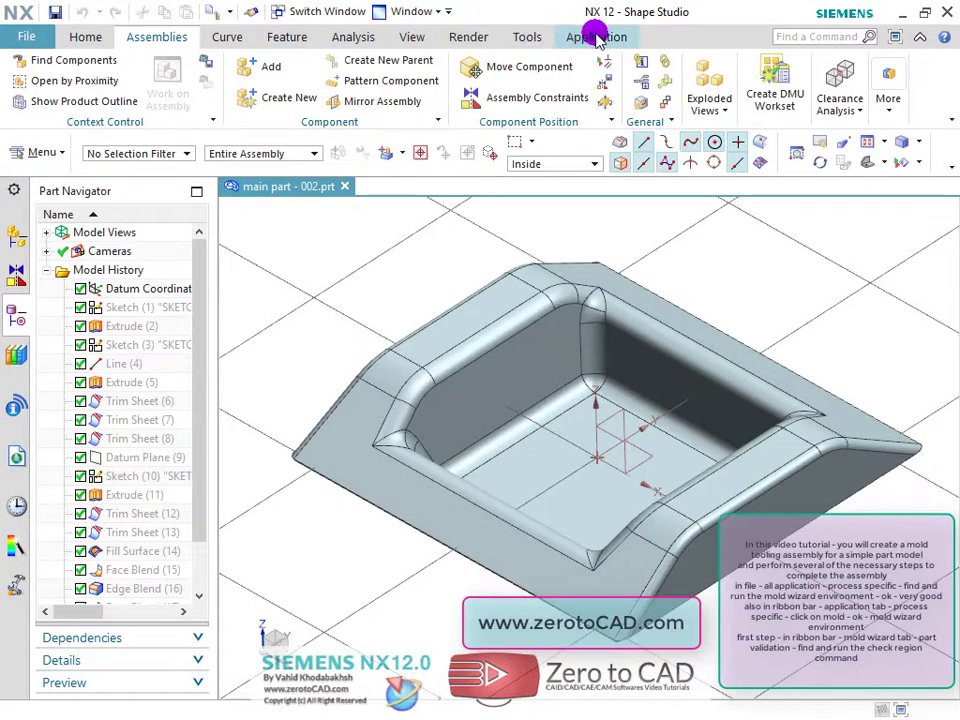
Step: Enter the Mold Wizard application and calculate the regions of the part body with Check Regions, keeping existing data
left_click(597, 38)
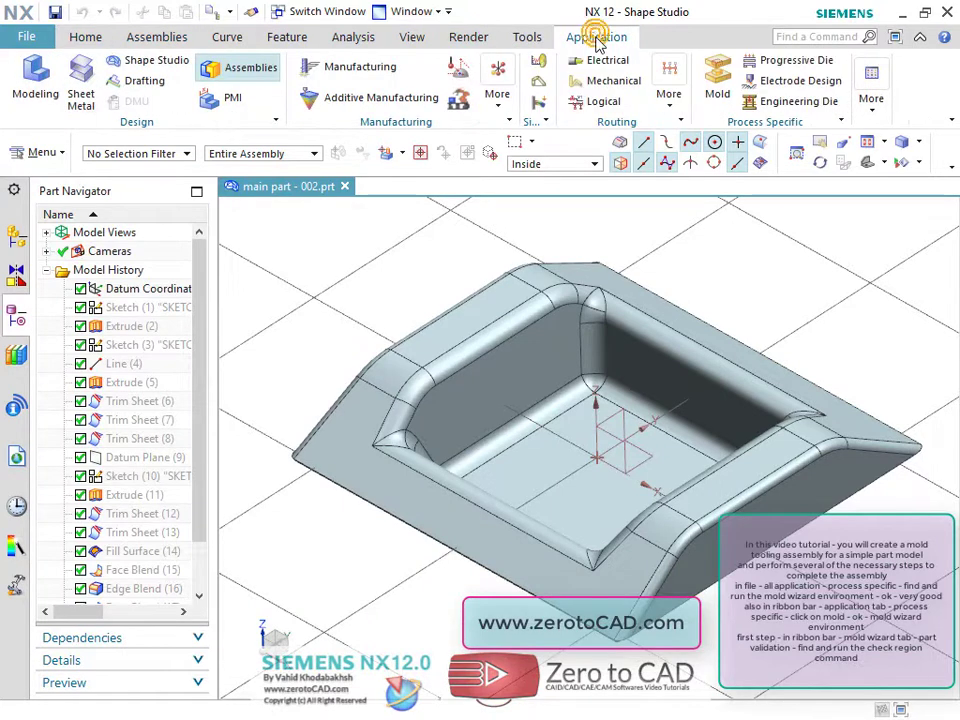
left_click(717, 79)
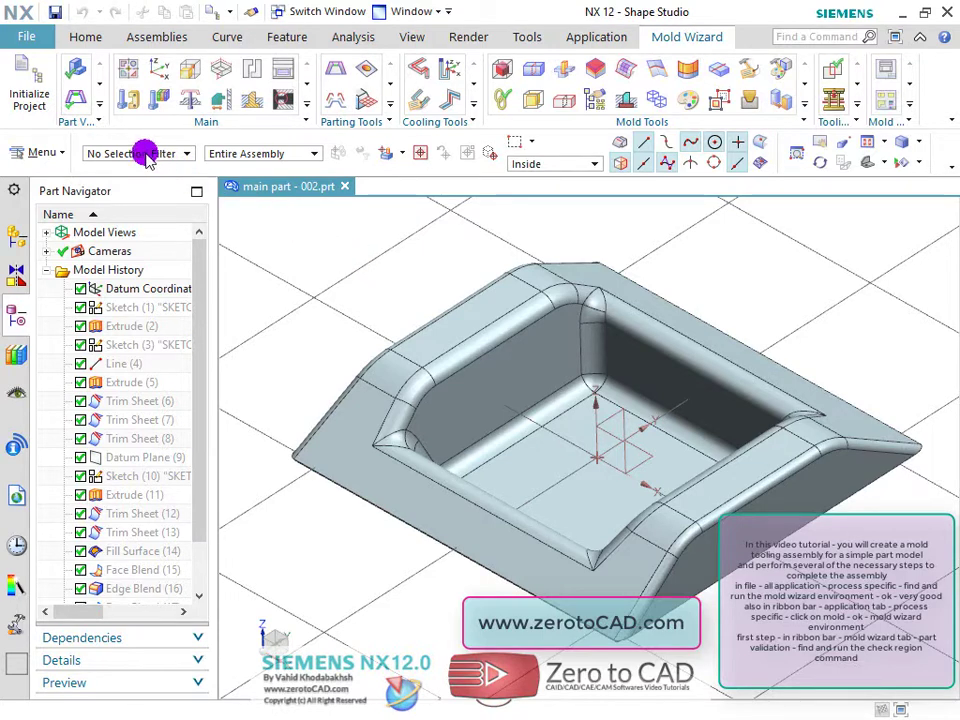
left_click(80, 100)
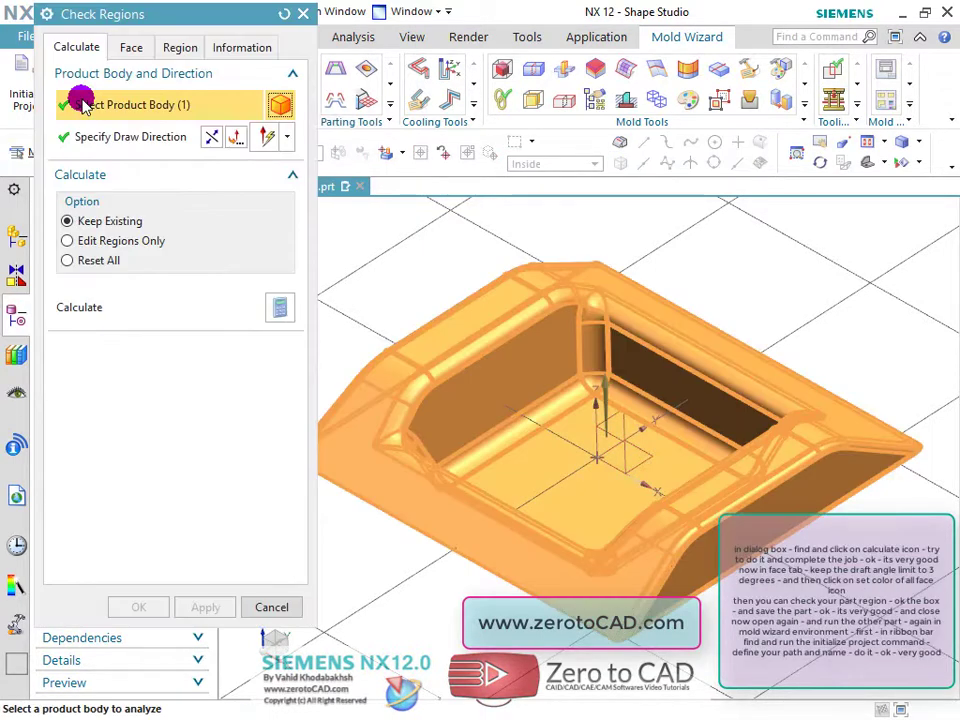
left_click(279, 314)
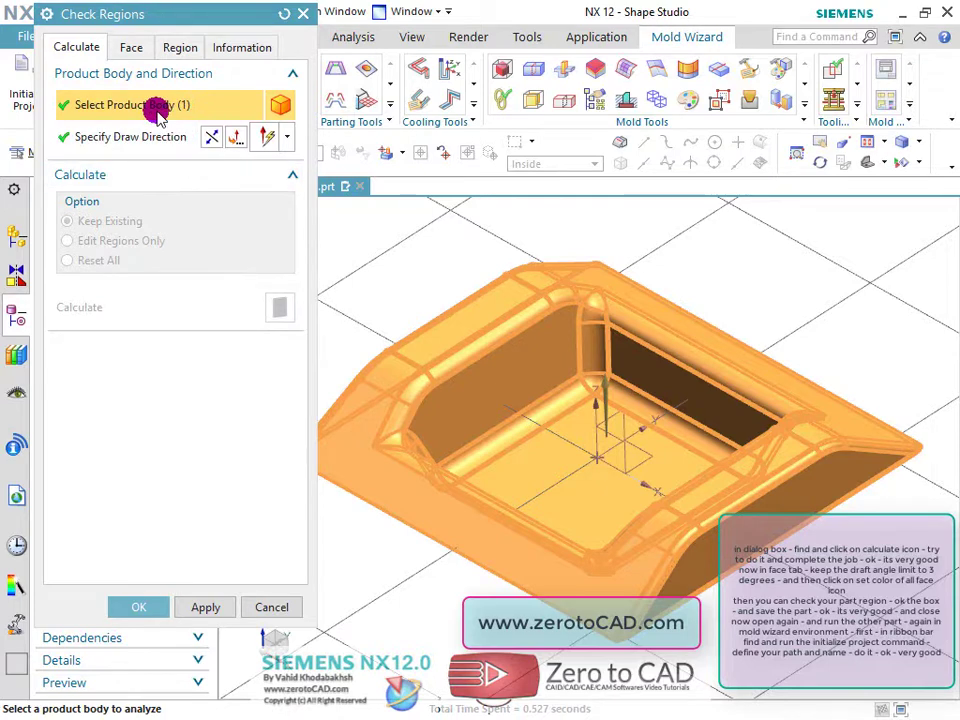
Step: Color all faces by draft angle with the limit kept at 3, inspect both sides of the part, and accept the region check
left_click(133, 48)
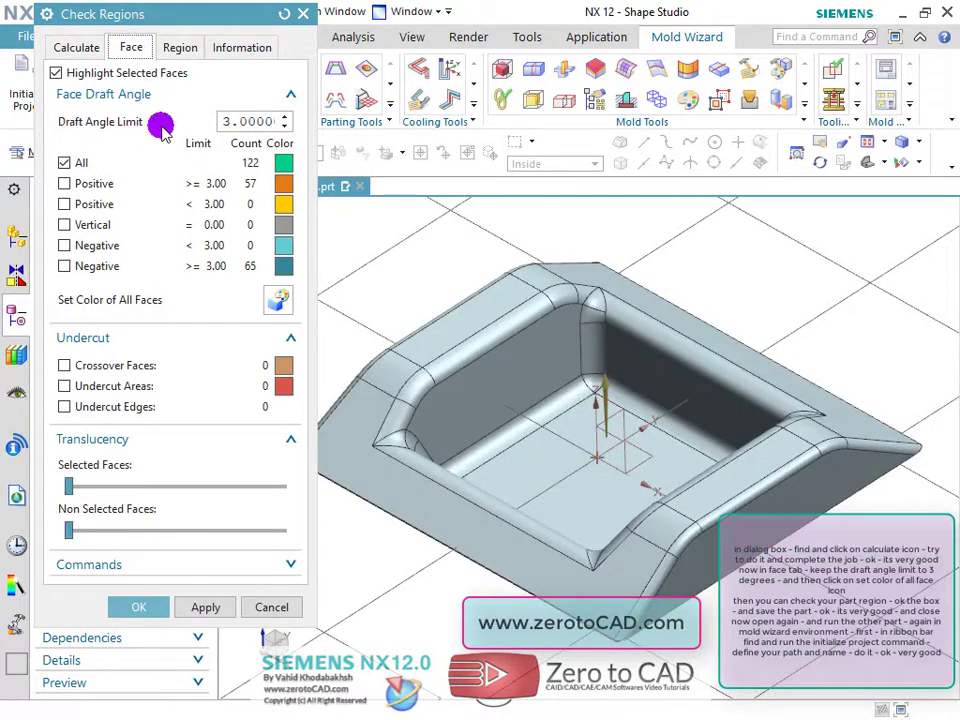
double_click(222, 121)
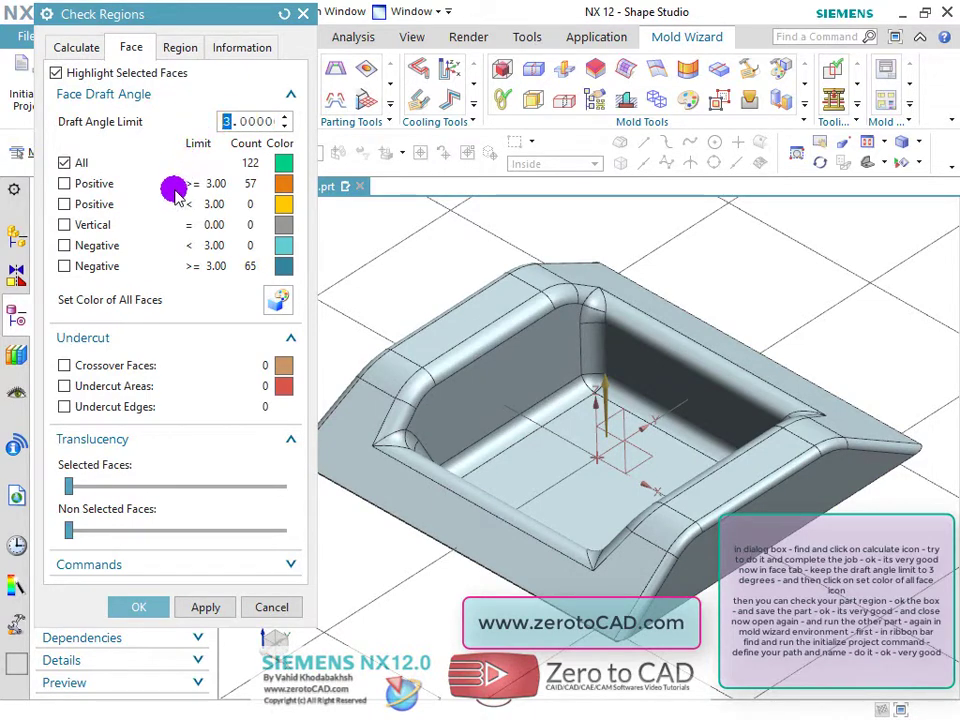
left_click(279, 300)
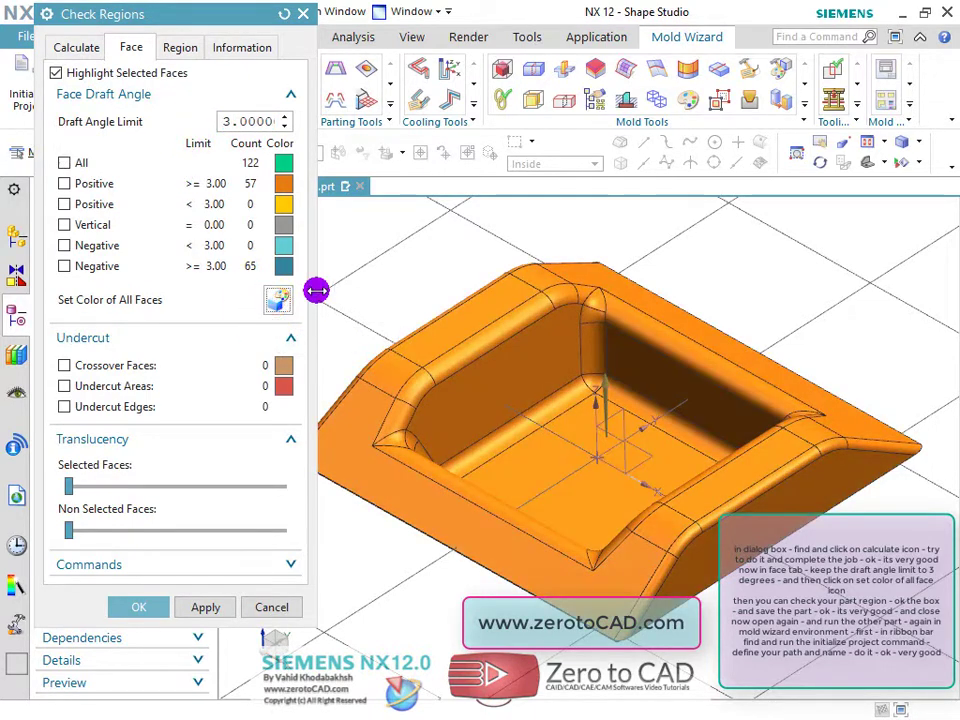
middle_click_drag(492, 280, 454, 126)
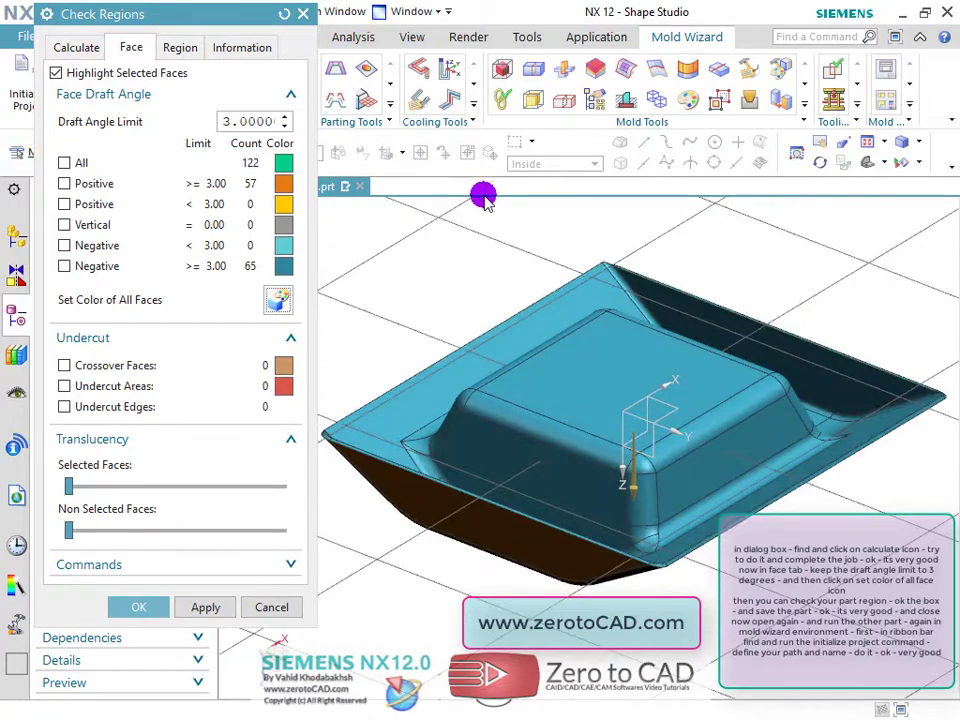
middle_click_drag(492, 248, 534, 448)
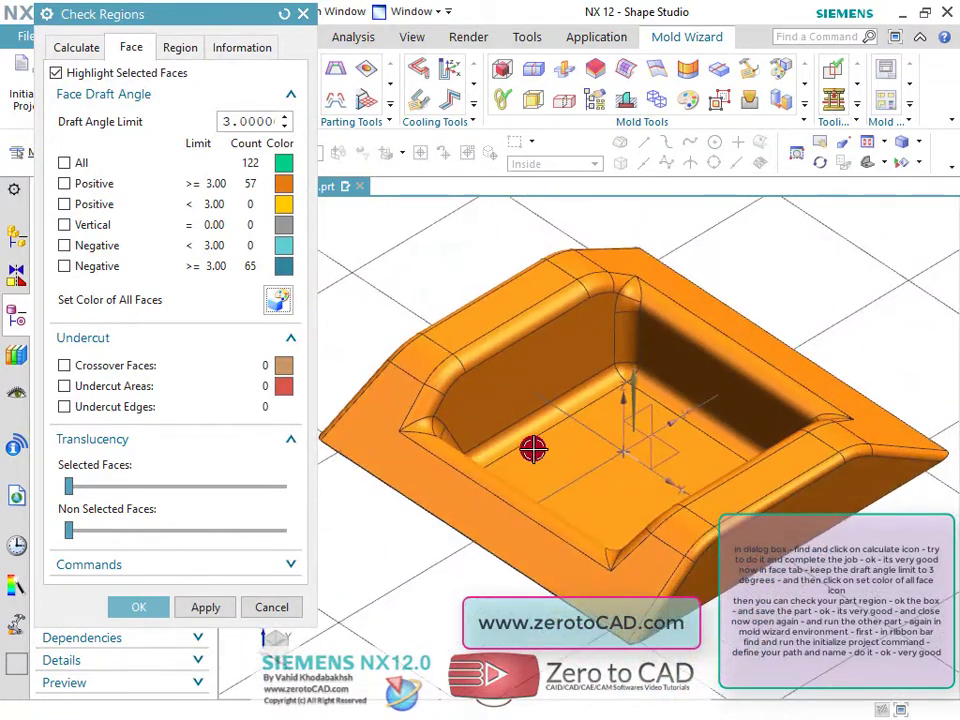
left_click(145, 610)
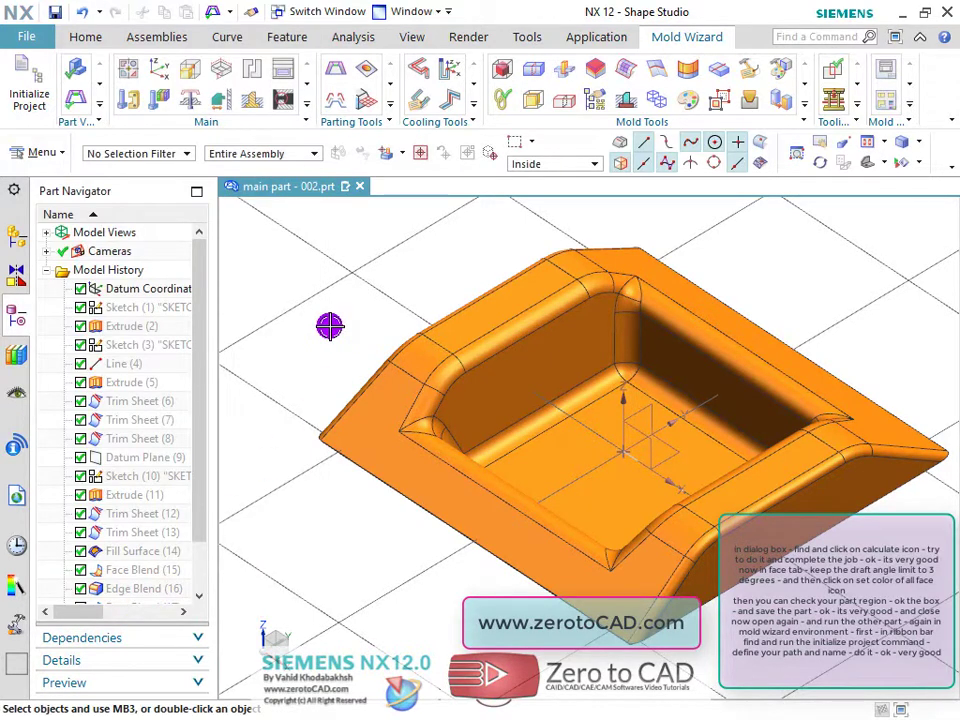
Step: Start initializing a mold project for the part body, with the name 005 and ABS as the material
middle_click_drag(340, 307, 361, 293)
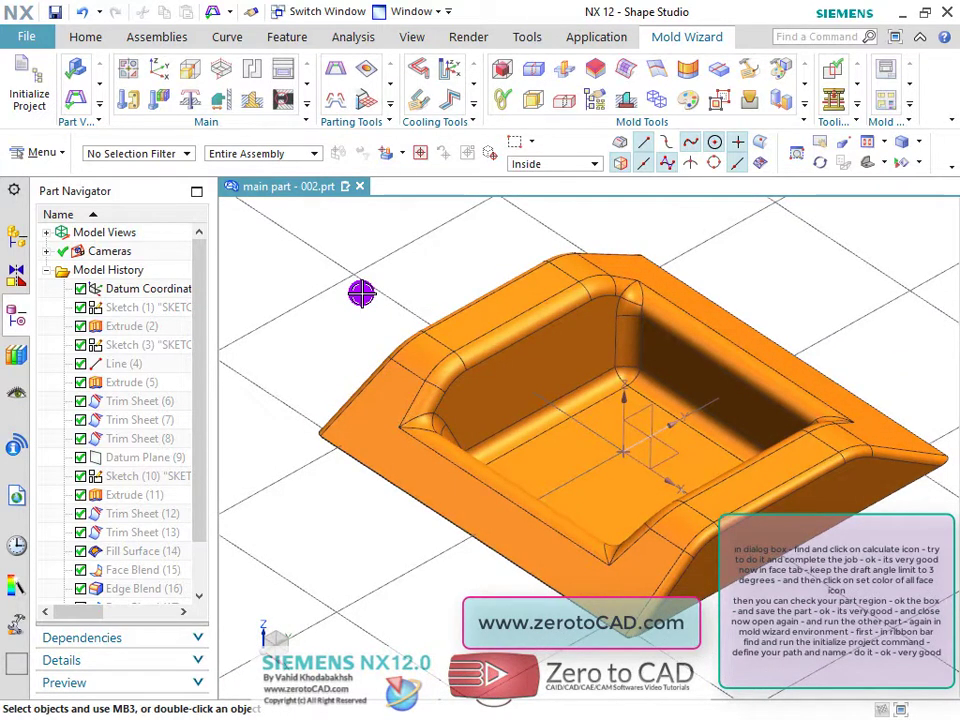
left_click(24, 88)
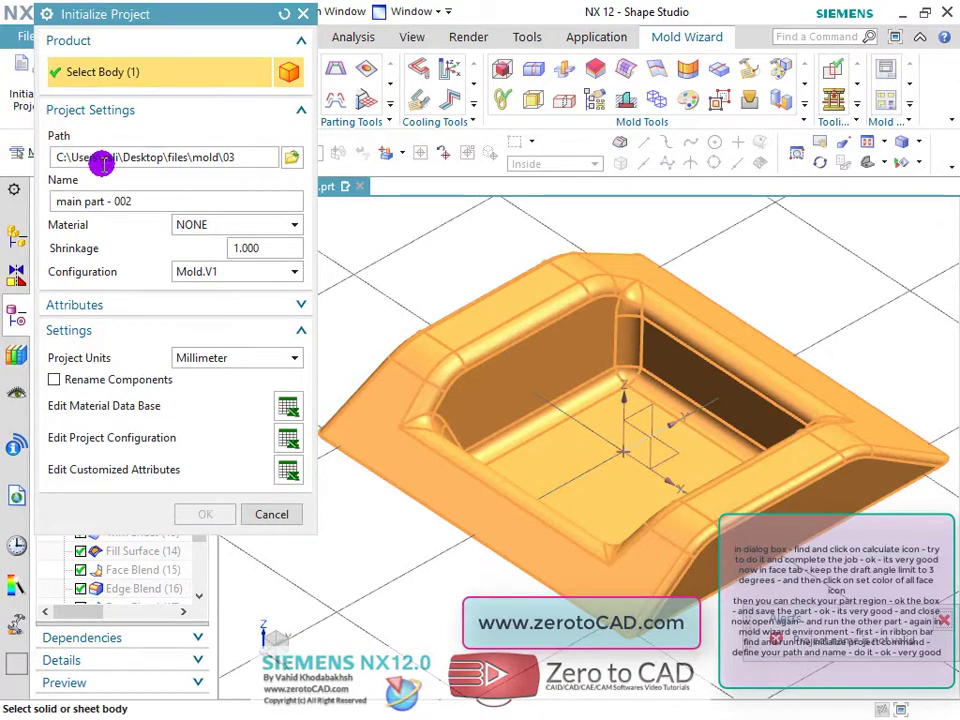
left_click(150, 201)
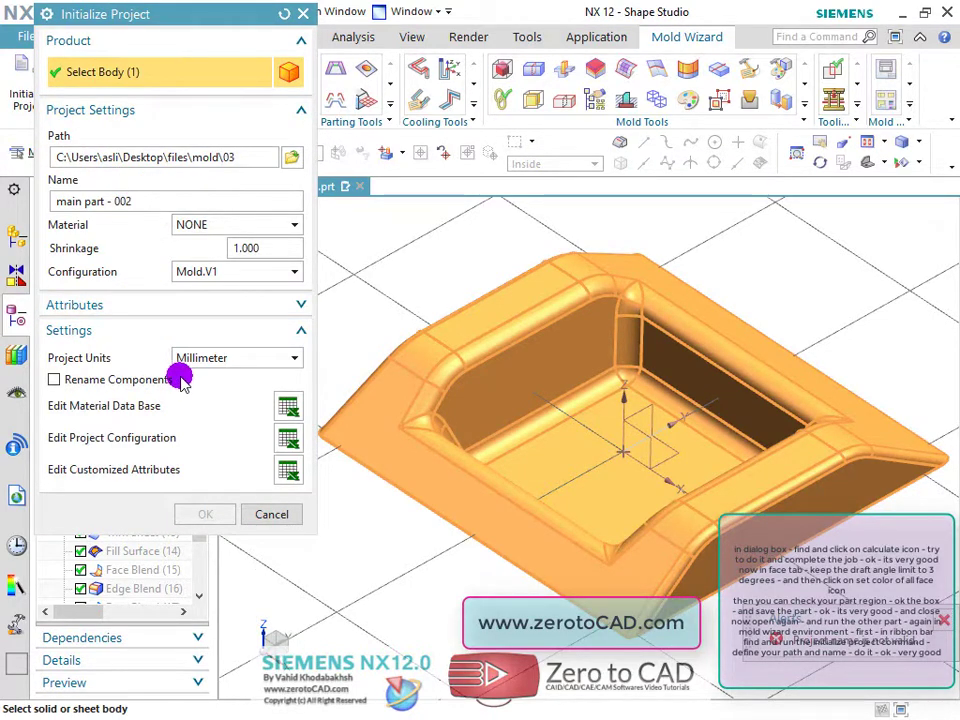
triple_click(141, 201)
type("0")
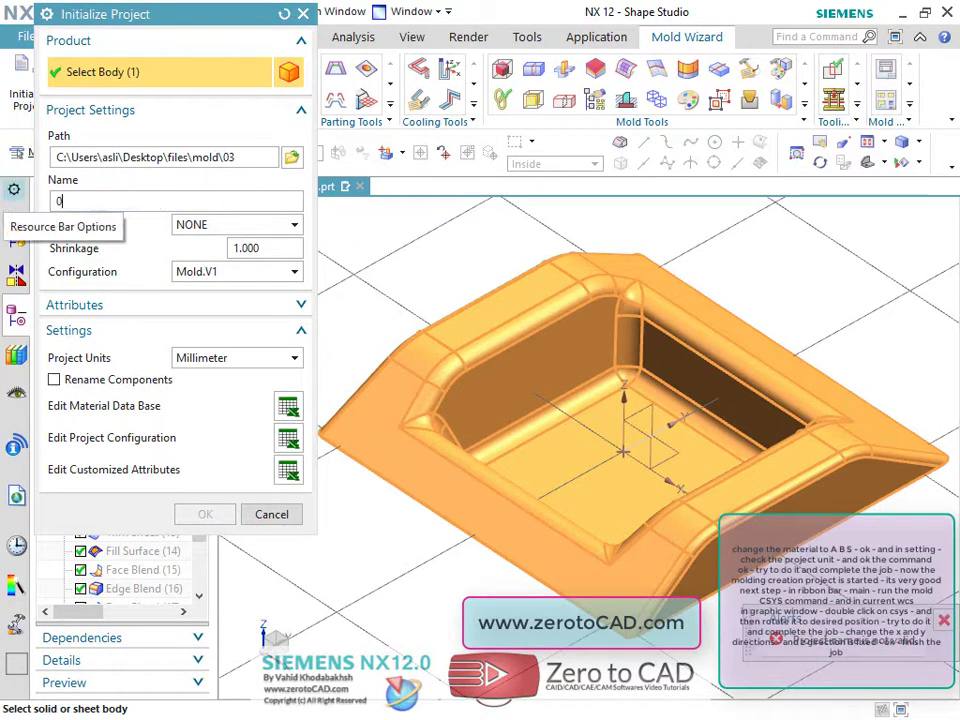
type("05")
left_click(215, 226)
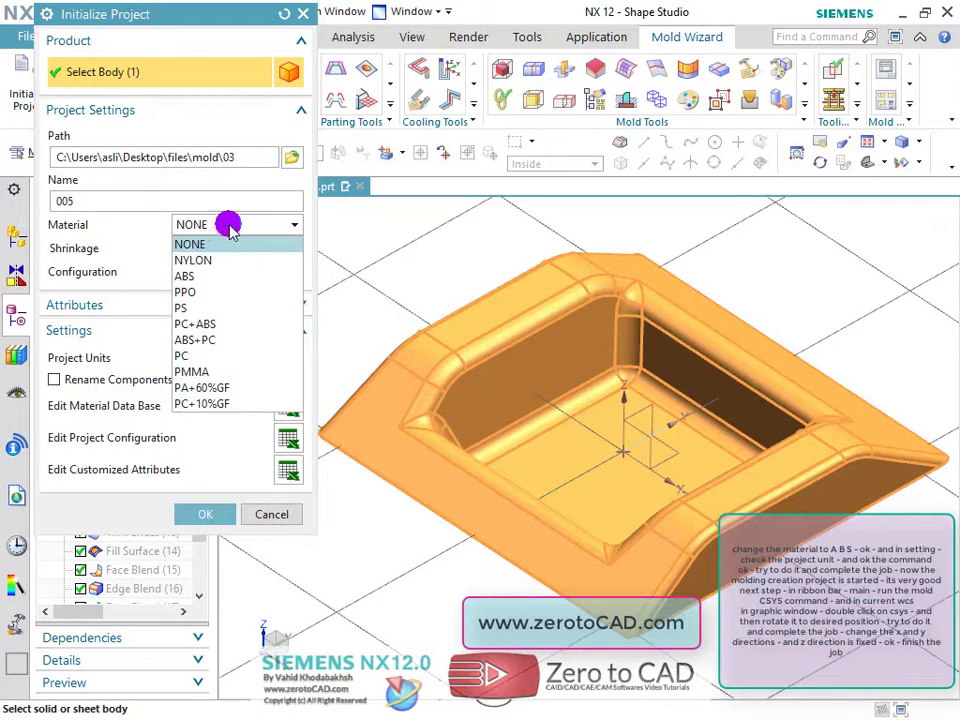
left_click(199, 276)
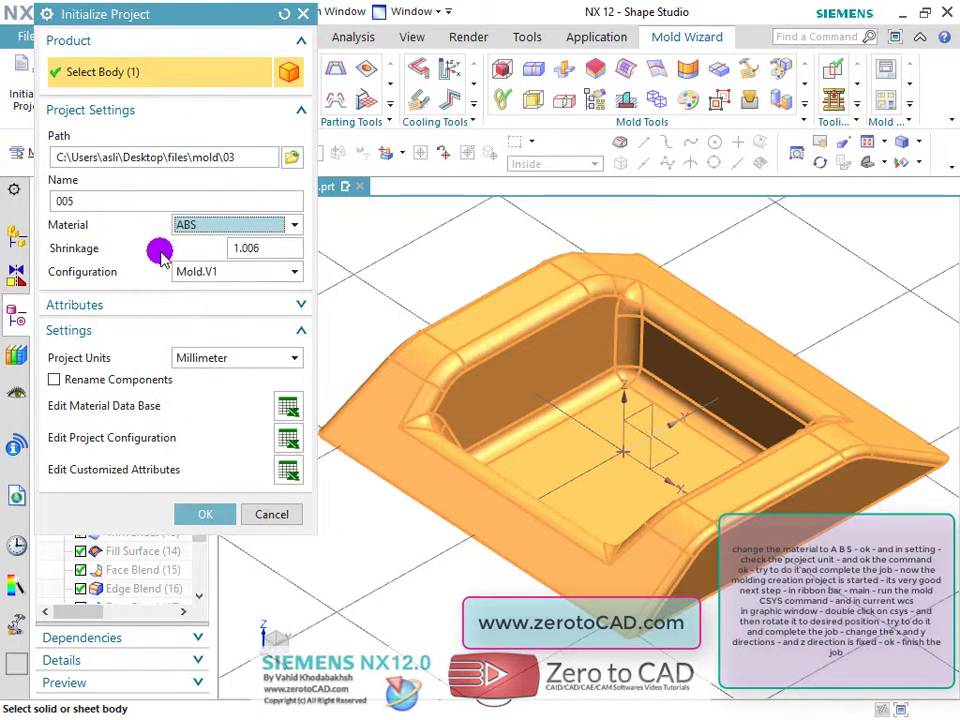
Step: Keep the project units at Millimeter and create the mold project
left_click(206, 358)
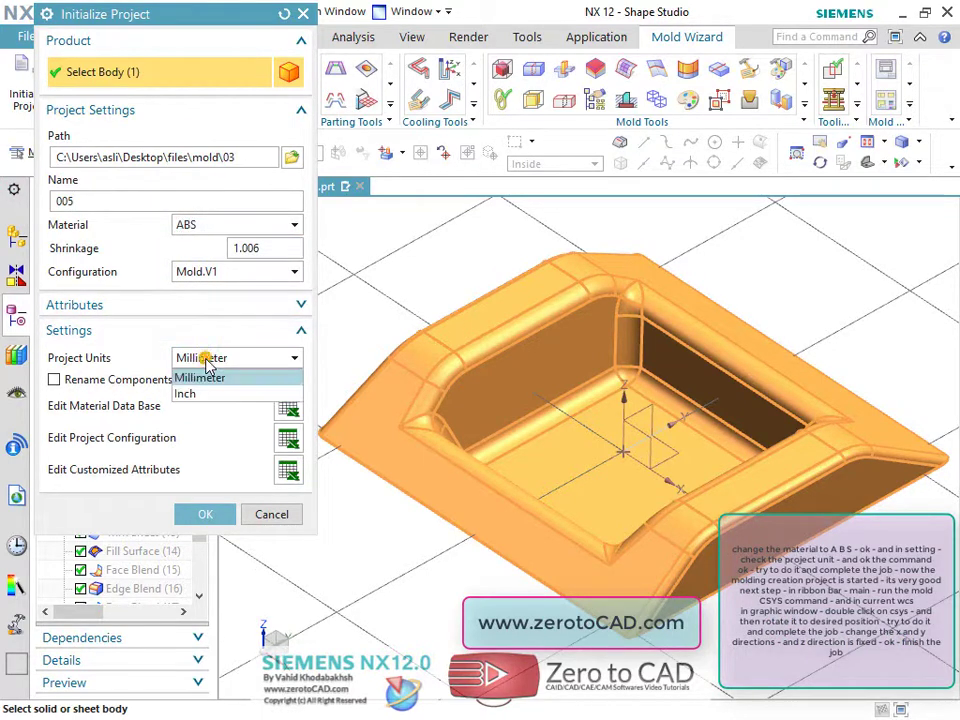
left_click(208, 370)
left_click(205, 360)
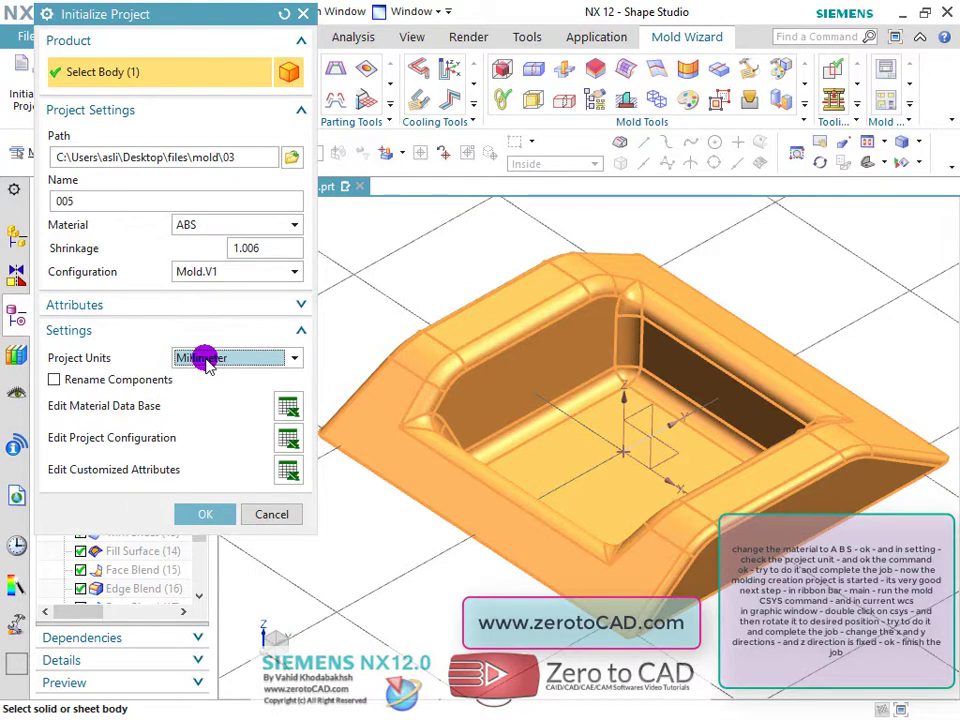
left_click(205, 514)
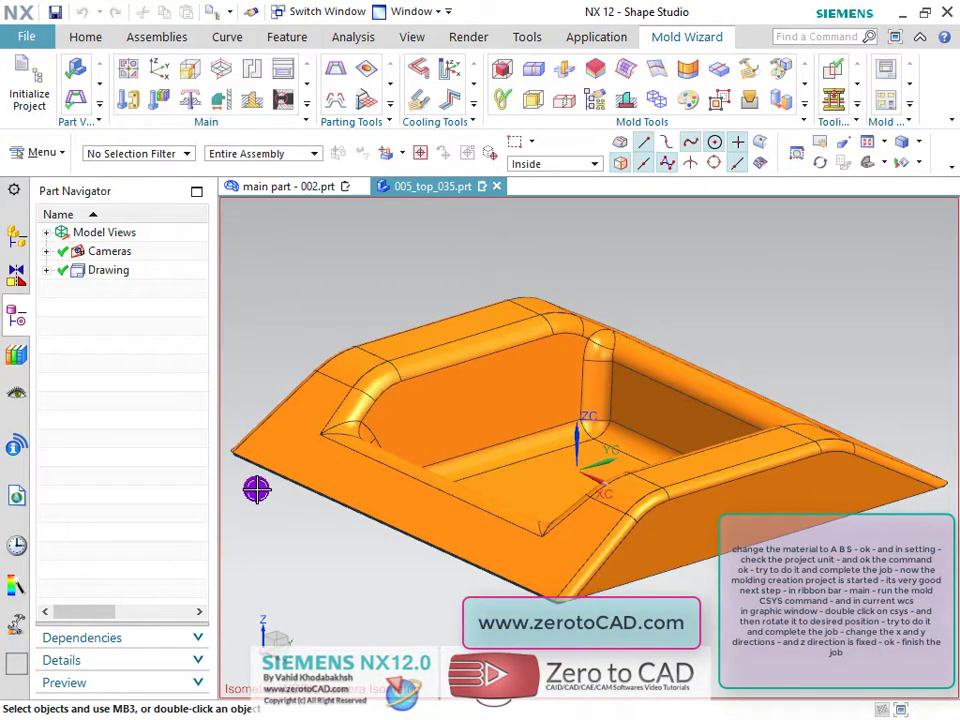
Step: Change the graphics background of the mold assembly to white
mouse_move(327, 257)
middle_mouse_down()
mouse_move(354, 270)
mouse_move(343, 270)
mouse_move(345, 261)
middle_mouse_up()
right_click(333, 263)
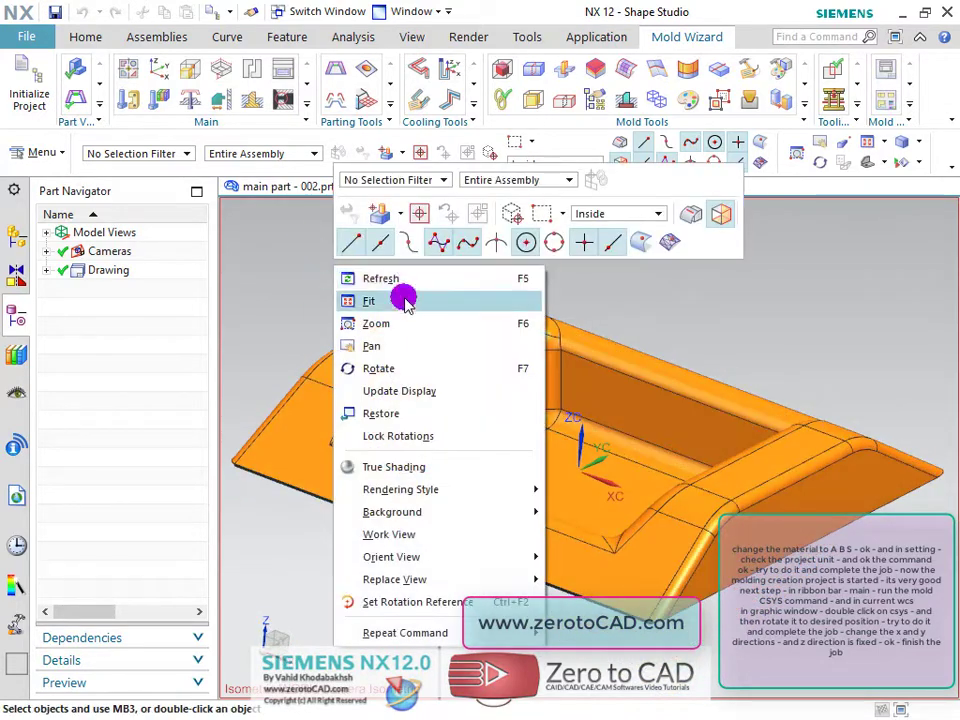
mouse_move(440, 511)
left_click(595, 516)
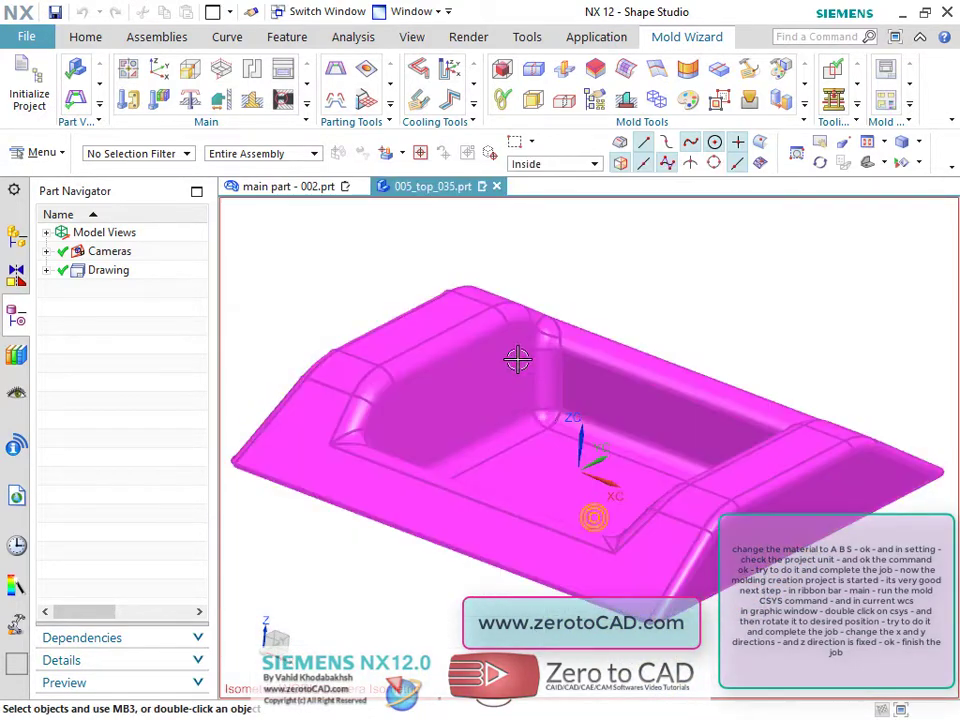
middle_click_drag(671, 328, 664, 291)
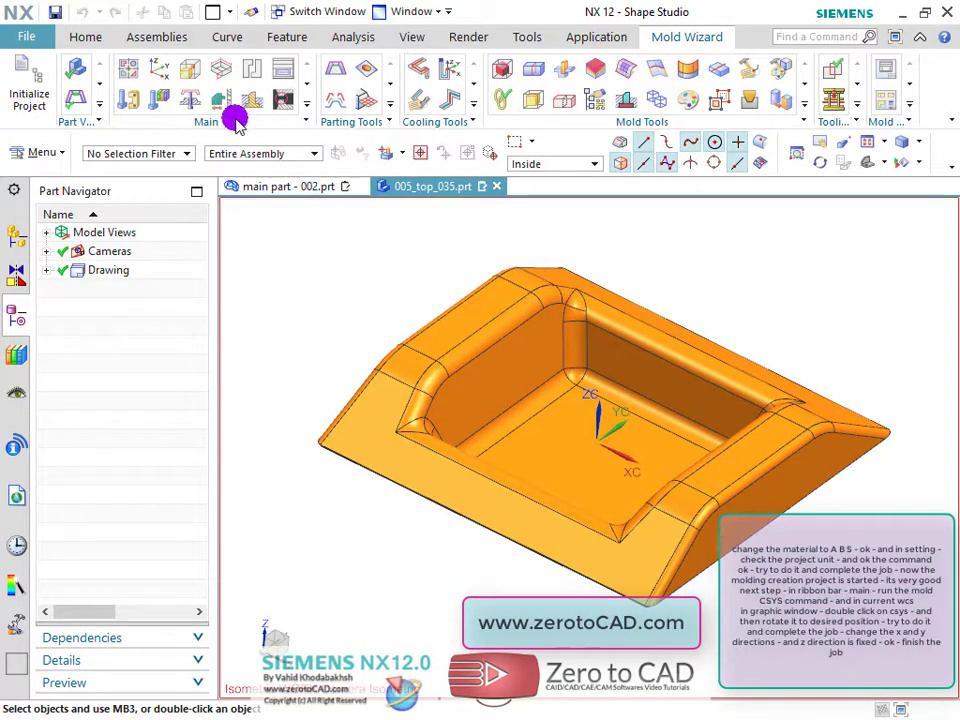
Step: Start Mold CSYS with the Current WCS option and rotate the WCS 90 degrees about its ZC axis
left_click(152, 68)
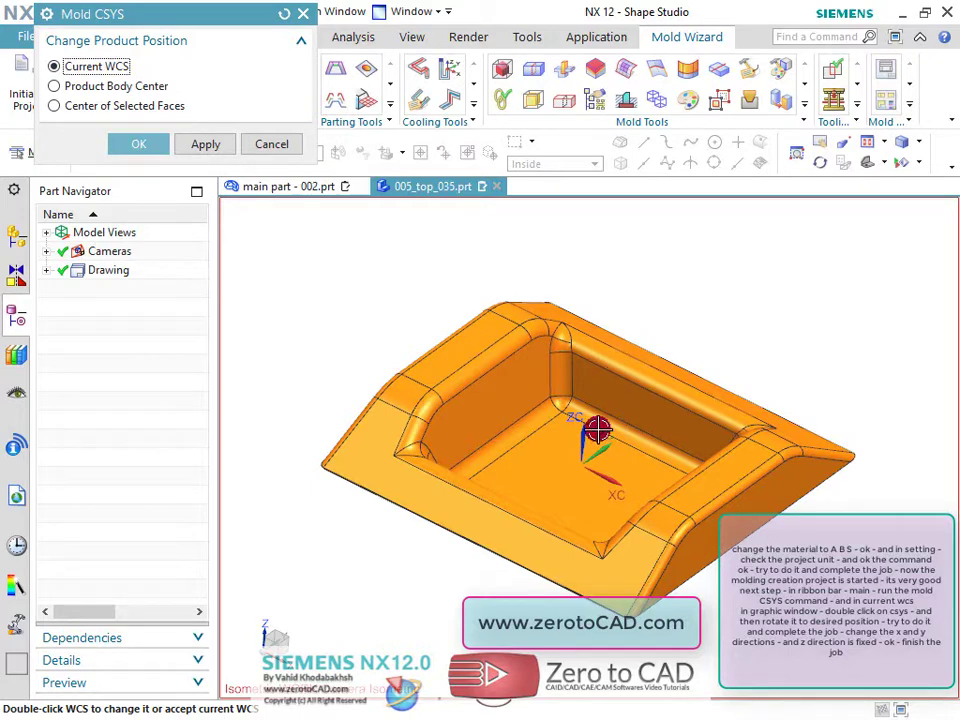
double_click(599, 456)
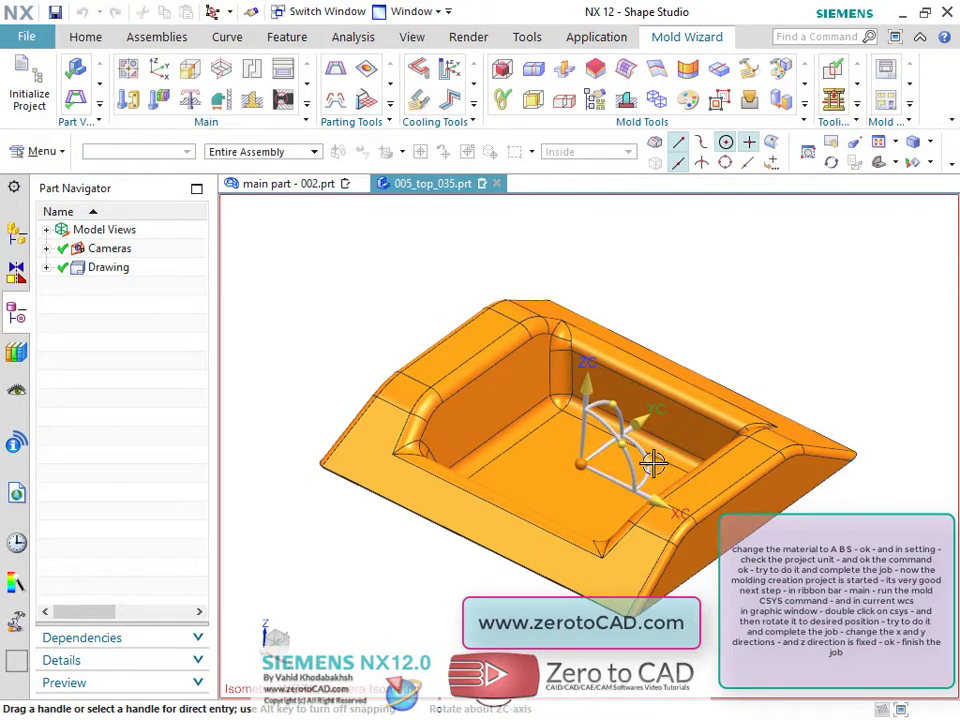
left_click(641, 437)
left_click_drag(631, 428, 583, 410)
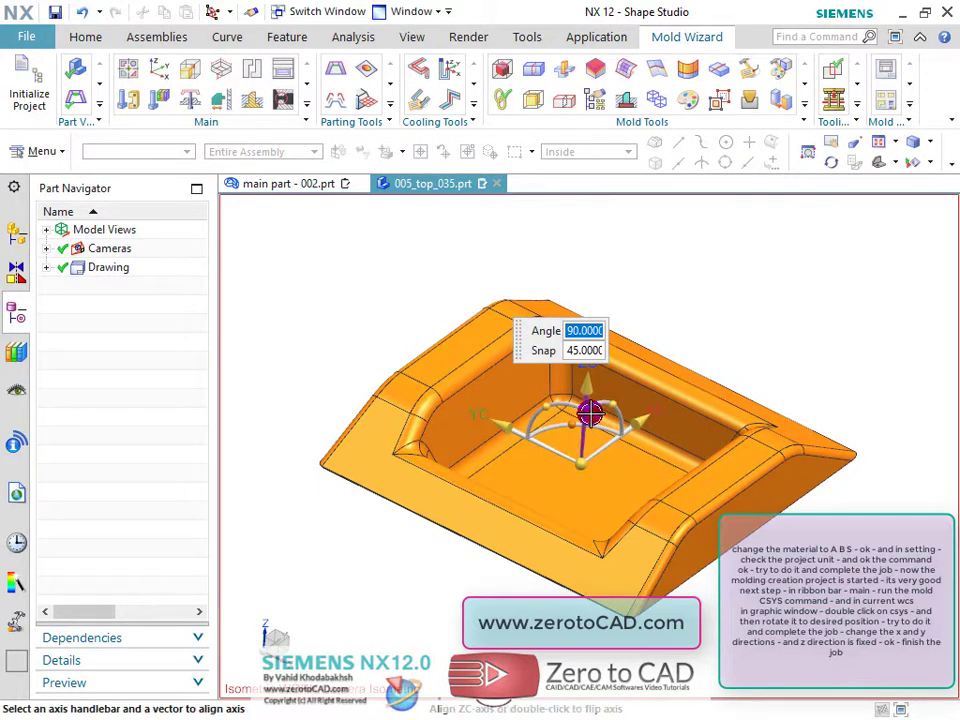
mouse_move(675, 300)
middle_mouse_down()
mouse_move(666, 285)
mouse_move(688, 251)
mouse_move(677, 296)
mouse_move(688, 287)
mouse_move(668, 302)
middle_mouse_up()
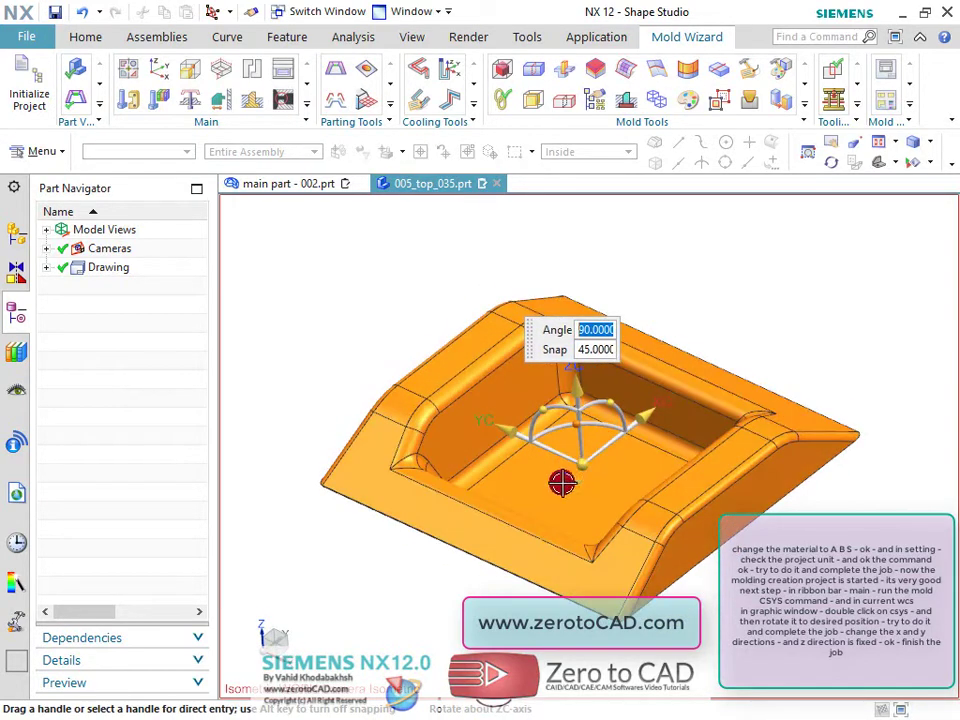
scroll(559, 491, "up", 2)
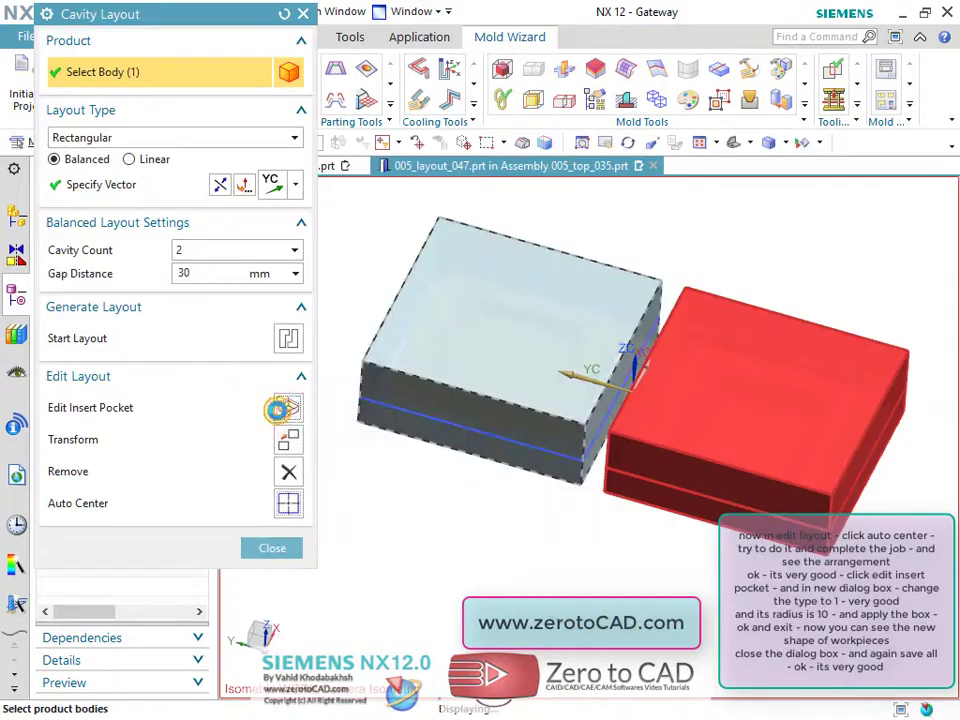
Step: Add an insert pocket of type 1 with R 15 around the two-cavity layout and finish the cavity layout
left_click(279, 407)
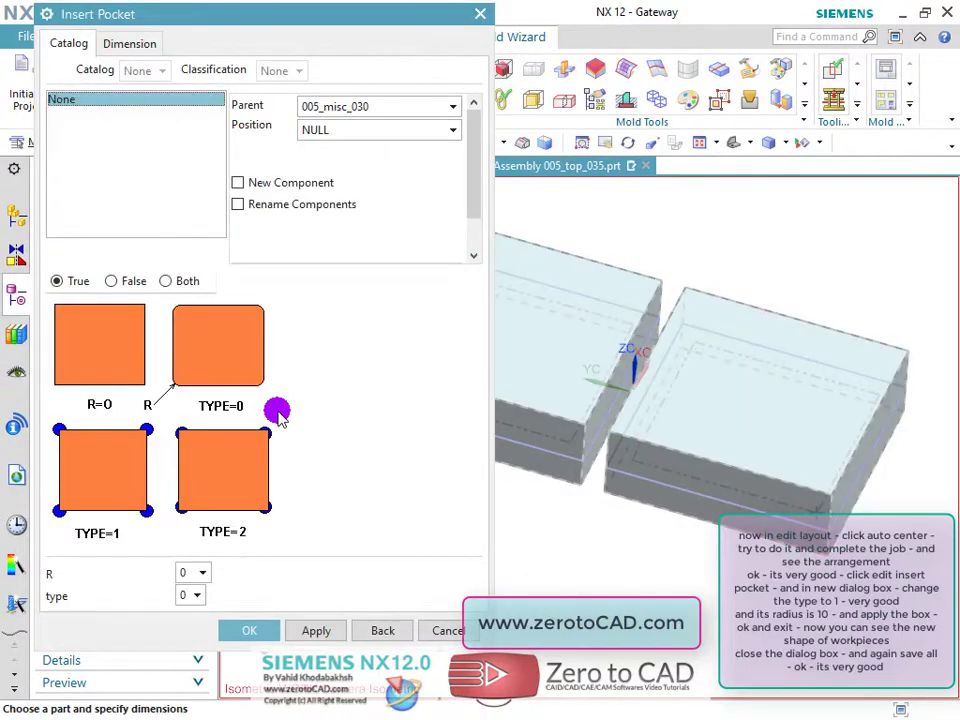
left_click(197, 595)
left_click(181, 629)
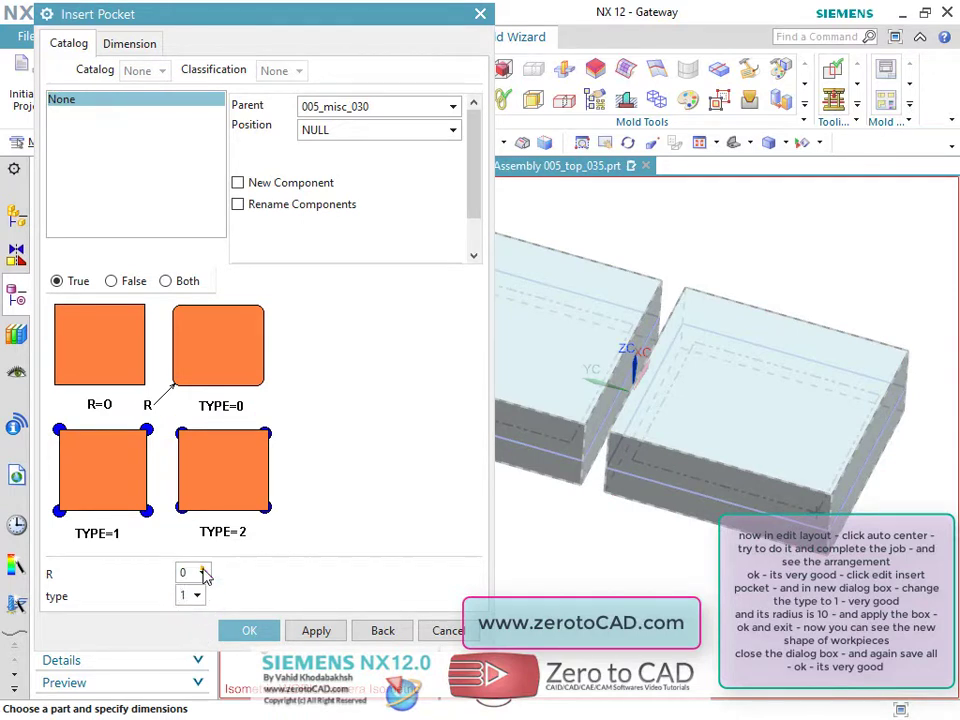
left_click(202, 573)
left_click(189, 630)
left_click(341, 509)
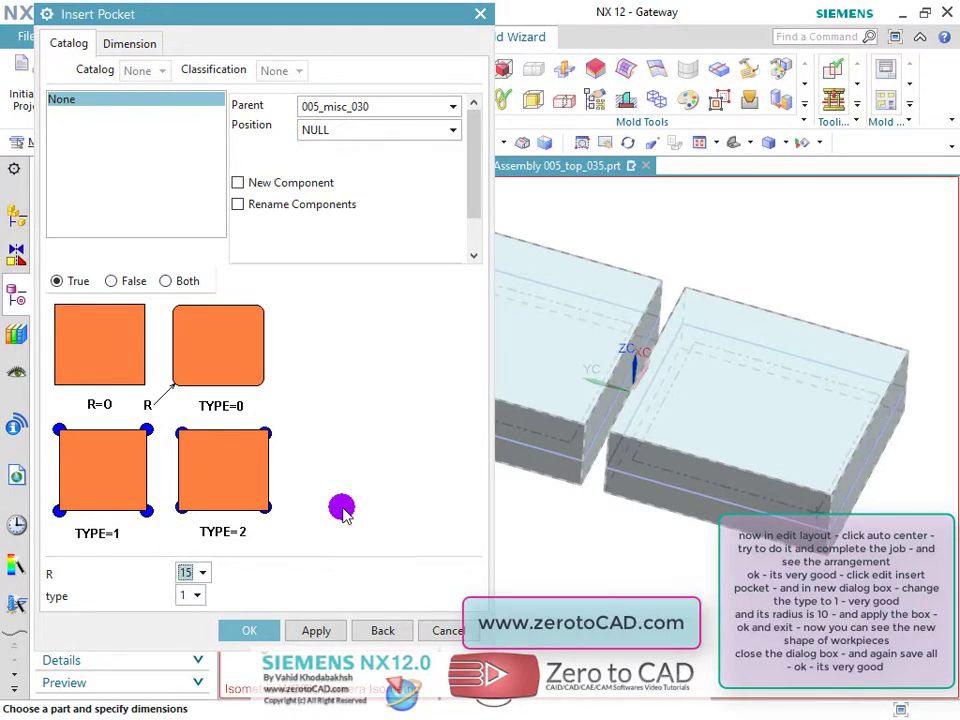
left_click(316, 630)
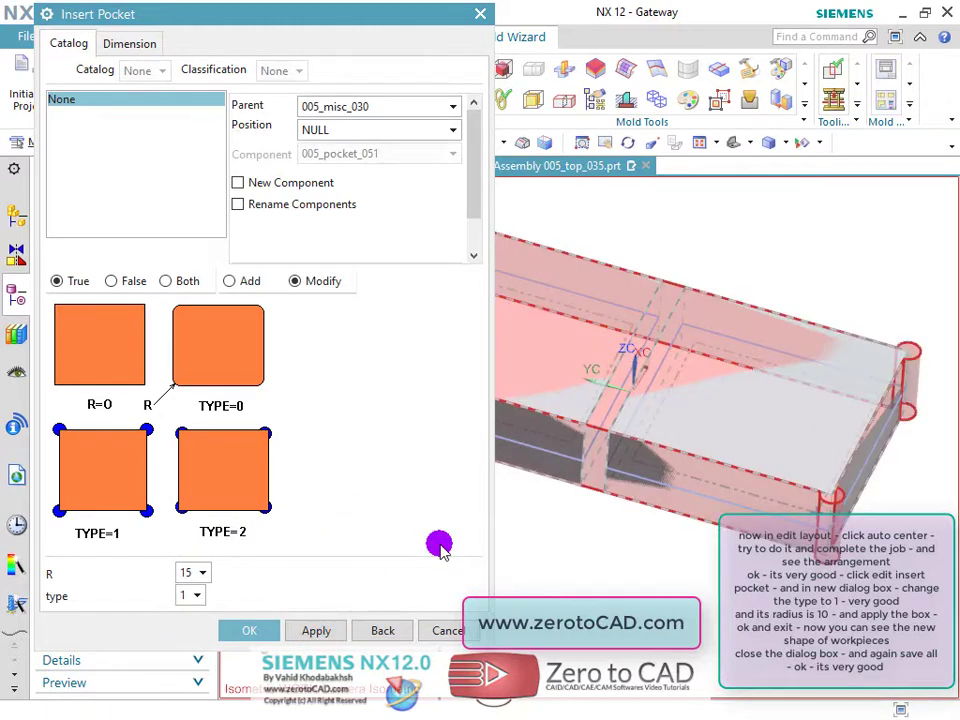
left_click(255, 629)
mouse_move(570, 321)
middle_mouse_down()
mouse_move(568, 296)
mouse_move(562, 336)
mouse_move(561, 306)
middle_mouse_up()
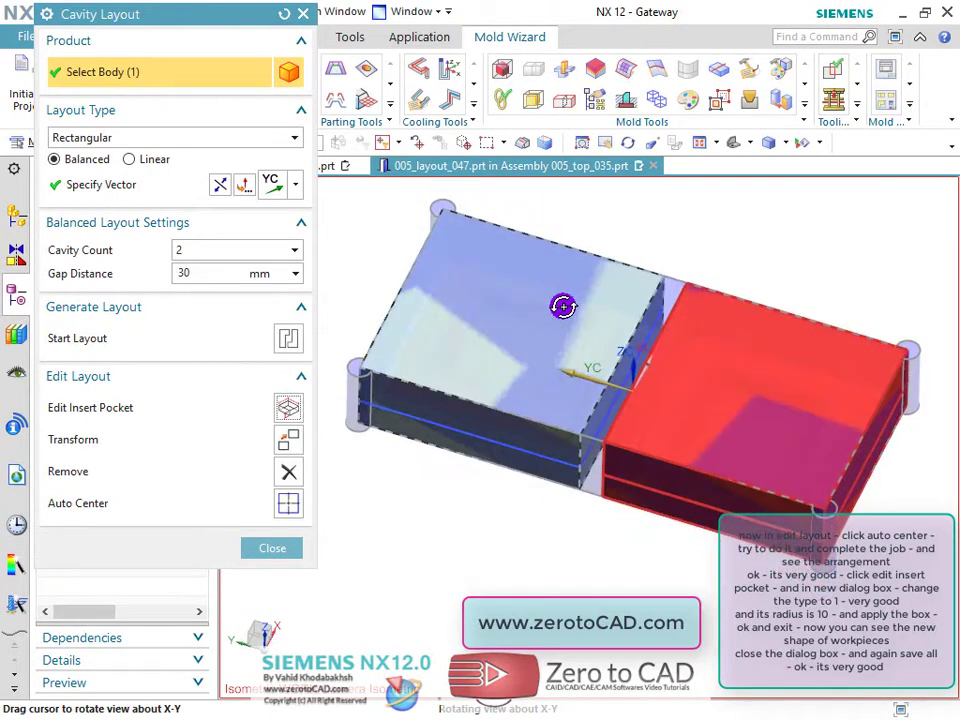
scroll(661, 242, "up", 2)
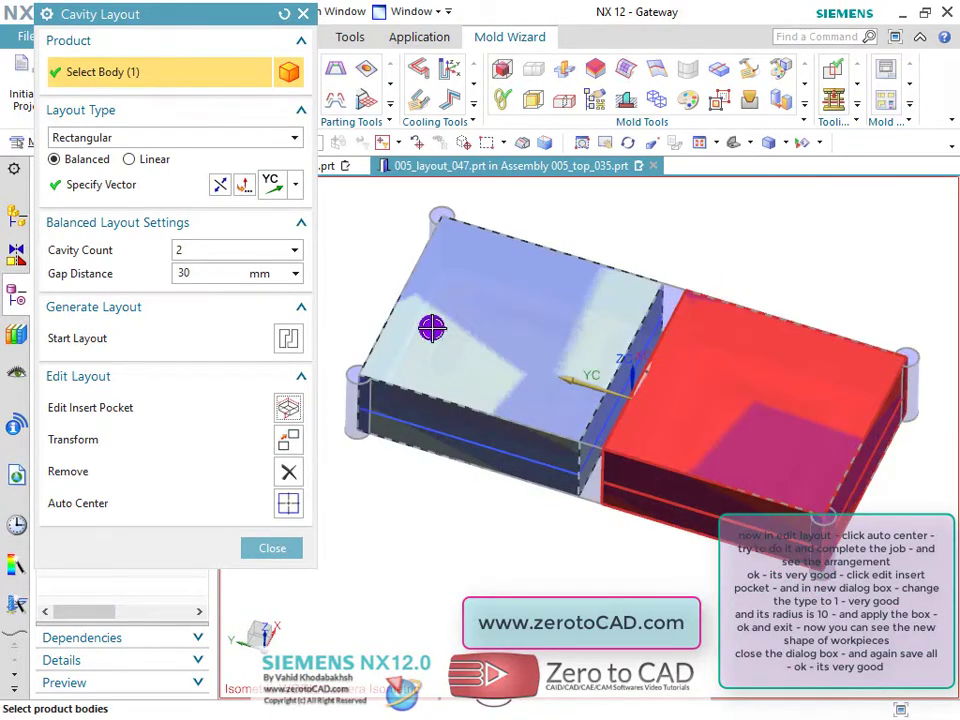
left_click(270, 548)
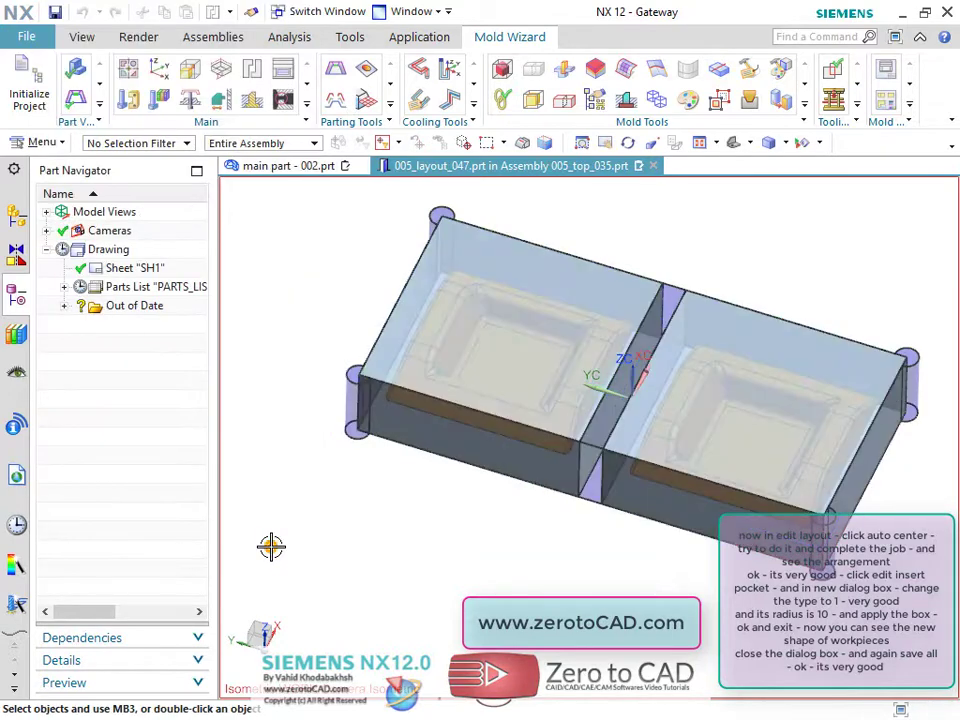
middle_click_drag(736, 242, 553, 246)
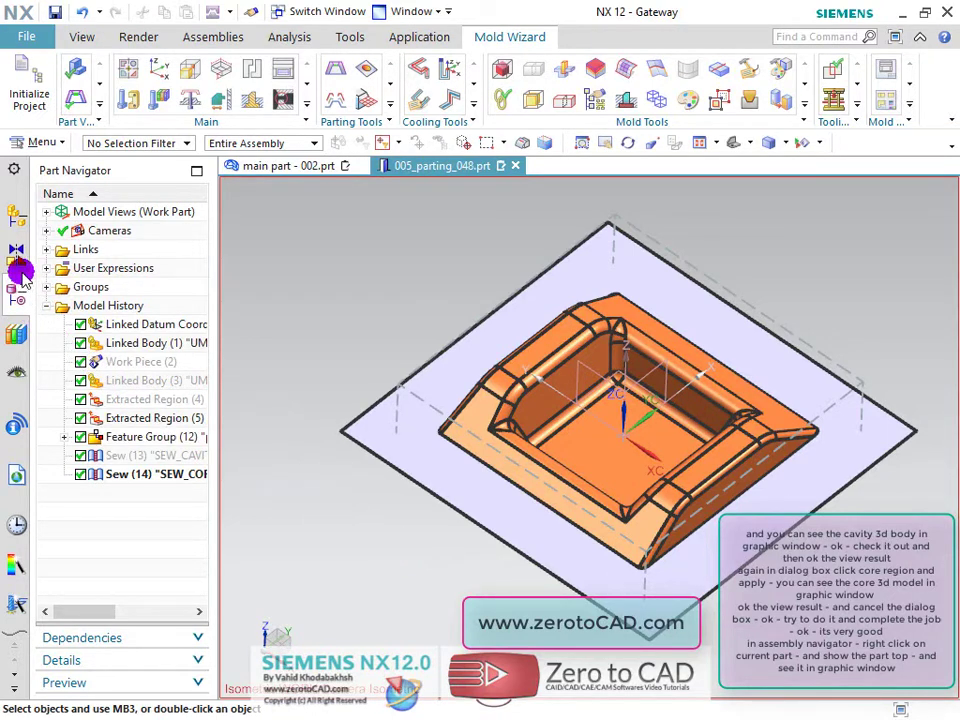
Step: Open the parent assembly 005_top_035 of the parting part in its own window
left_click(15, 220)
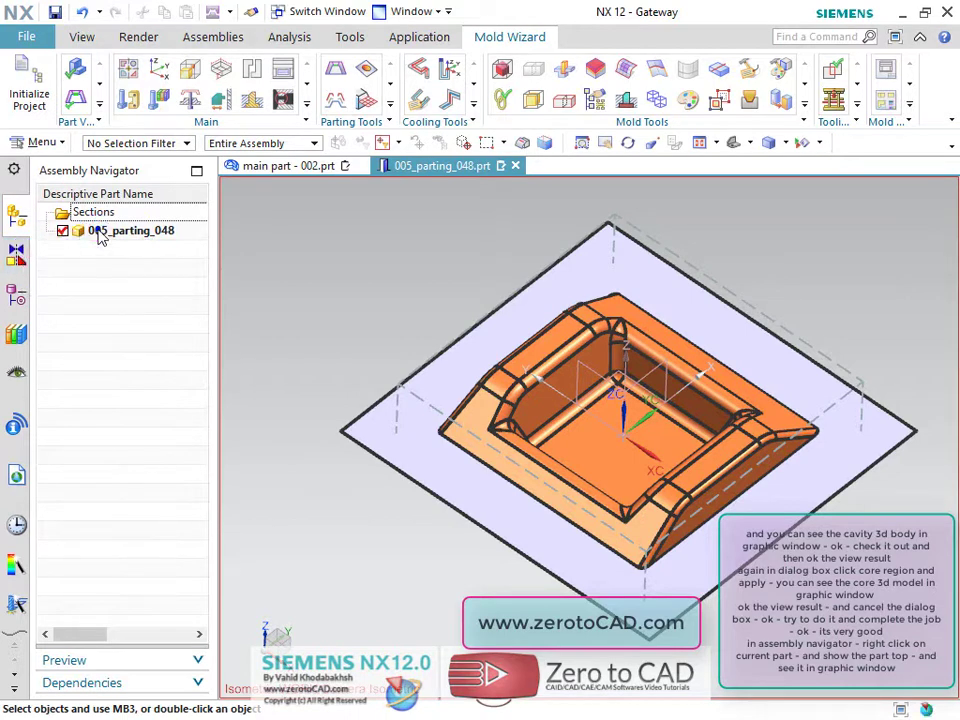
right_click(100, 236)
mouse_move(192, 243)
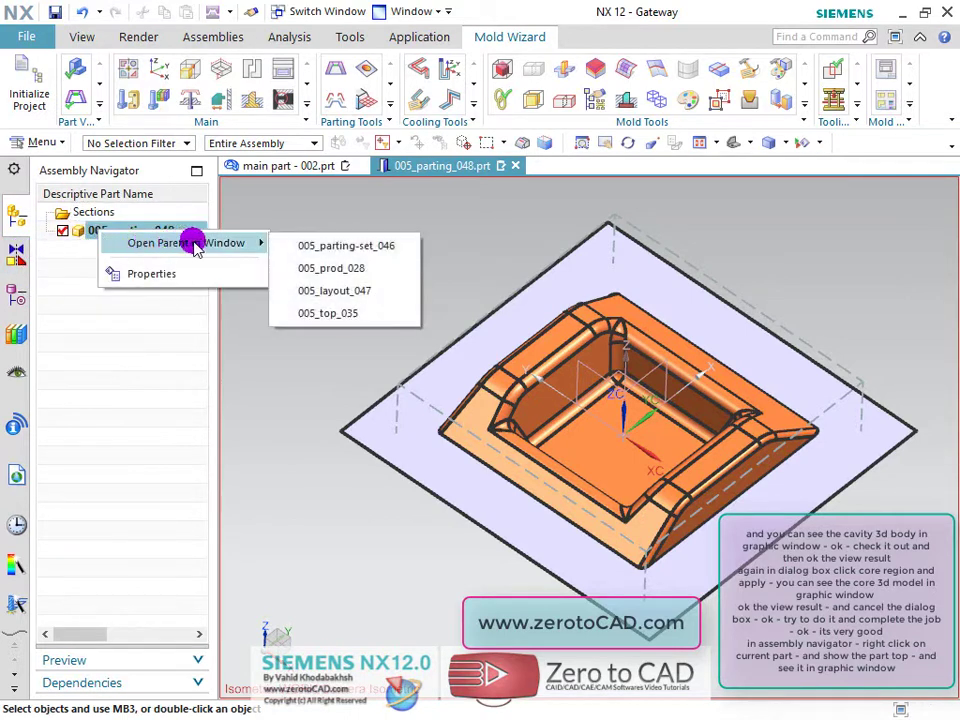
left_click(336, 312)
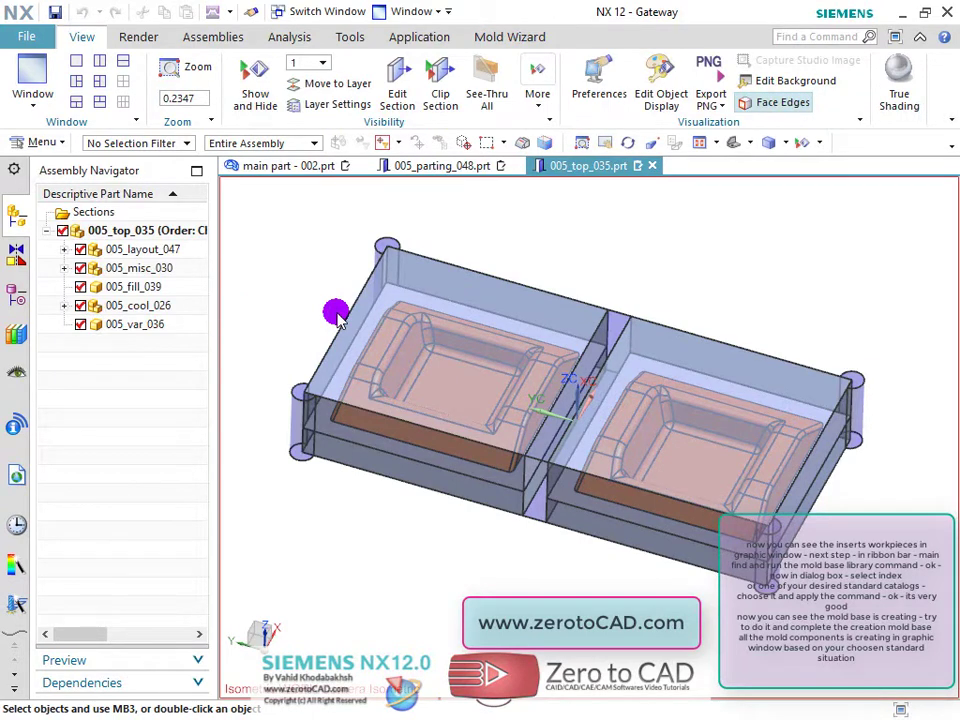
mouse_move(332, 274)
middle_mouse_down()
mouse_move(334, 249)
mouse_move(332, 269)
middle_mouse_up()
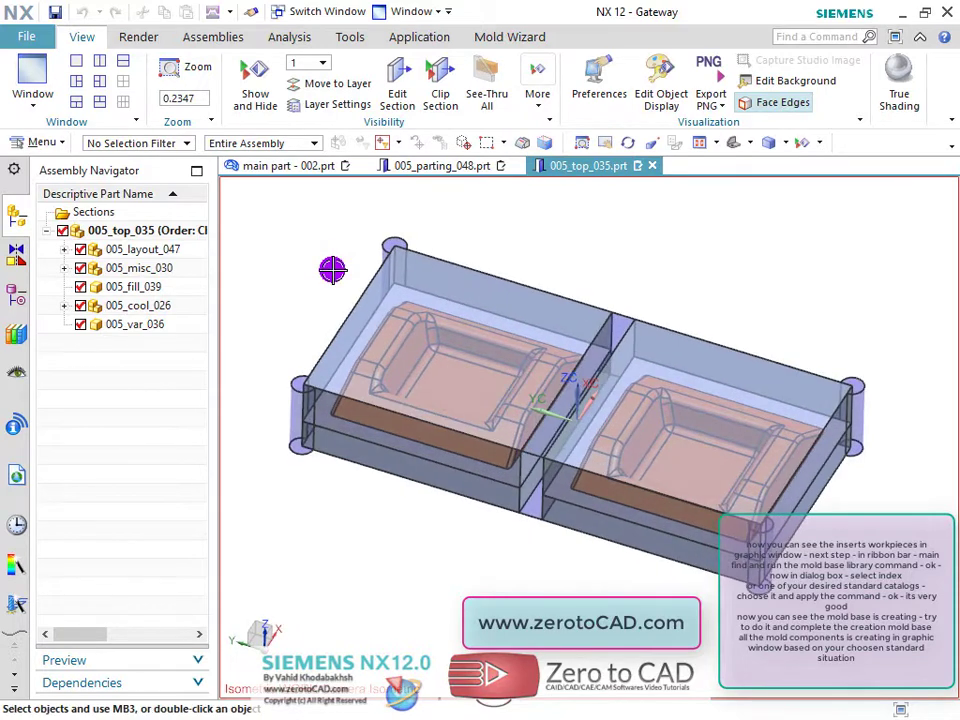
Step: Add the 2A mold base with index 4570 from the Mold Base Library and acknowledge the read-only objects notice
left_click(496, 35)
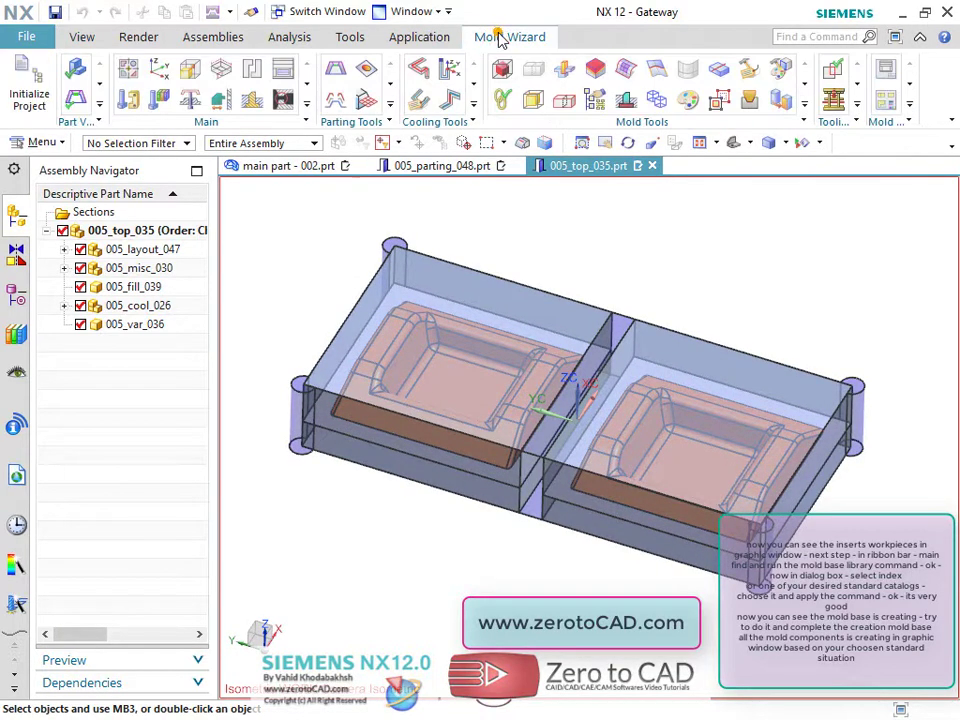
left_click(283, 70)
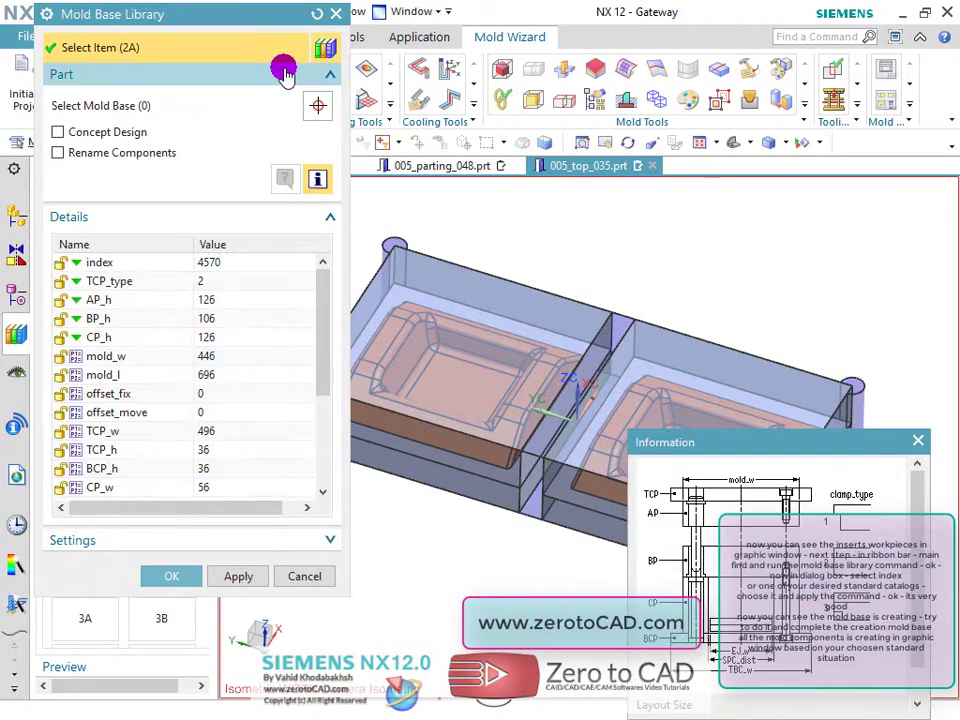
scroll(598, 264, "down", 3)
scroll(572, 325, "up", 3)
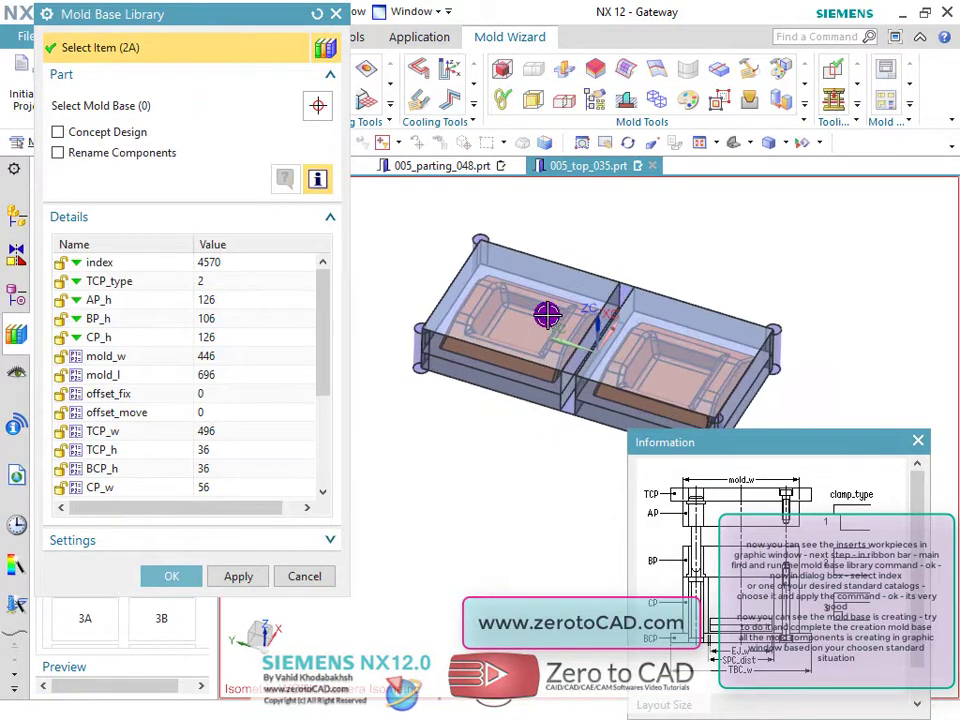
left_click(100, 265)
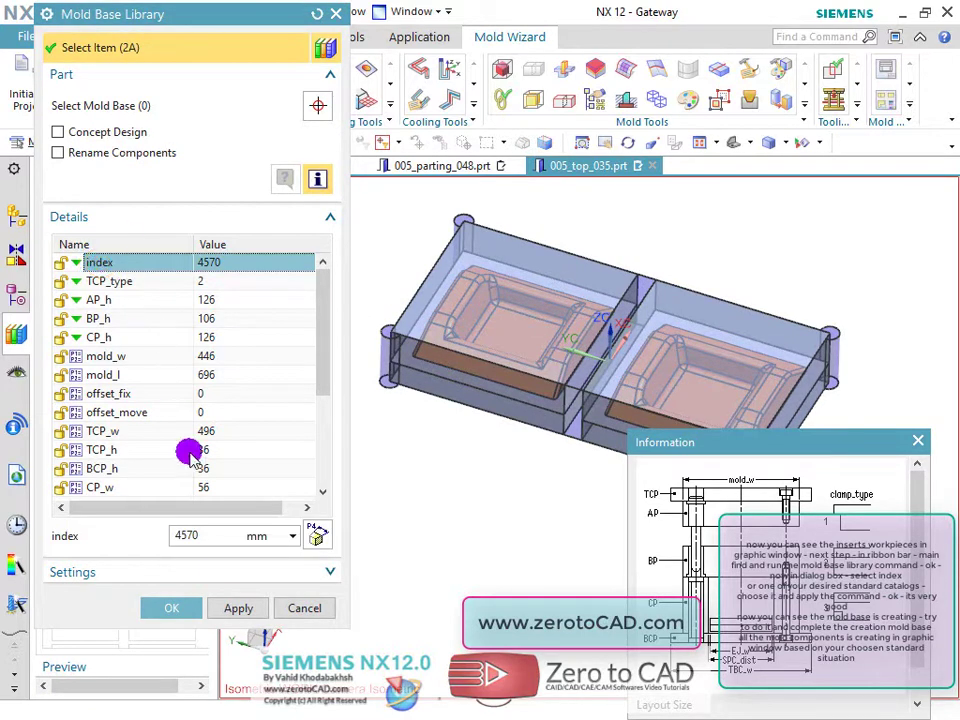
left_click(238, 607)
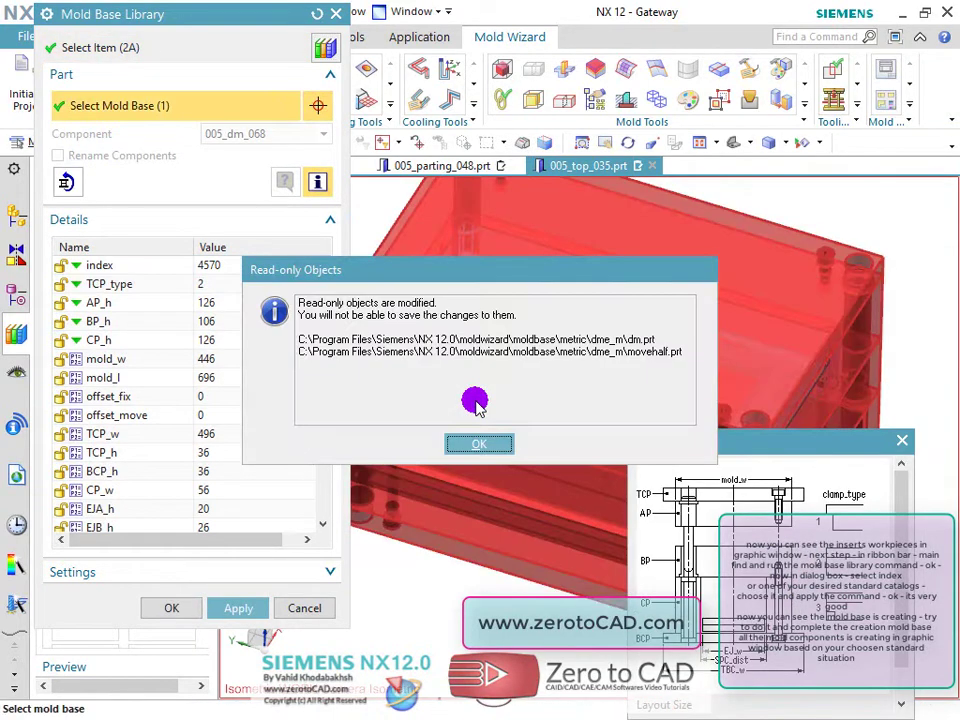
left_click(478, 441)
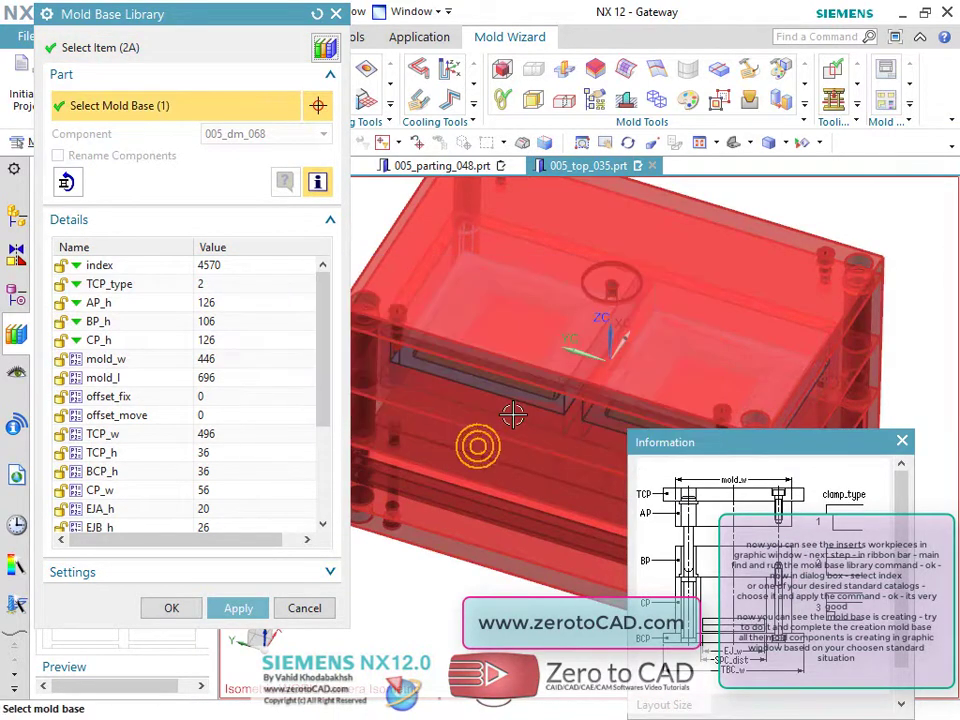
middle_click_drag(510, 413, 537, 372)
left_click_drag(724, 450, 787, 23)
scroll(588, 392, "down", 2)
scroll(516, 366, "up", 2)
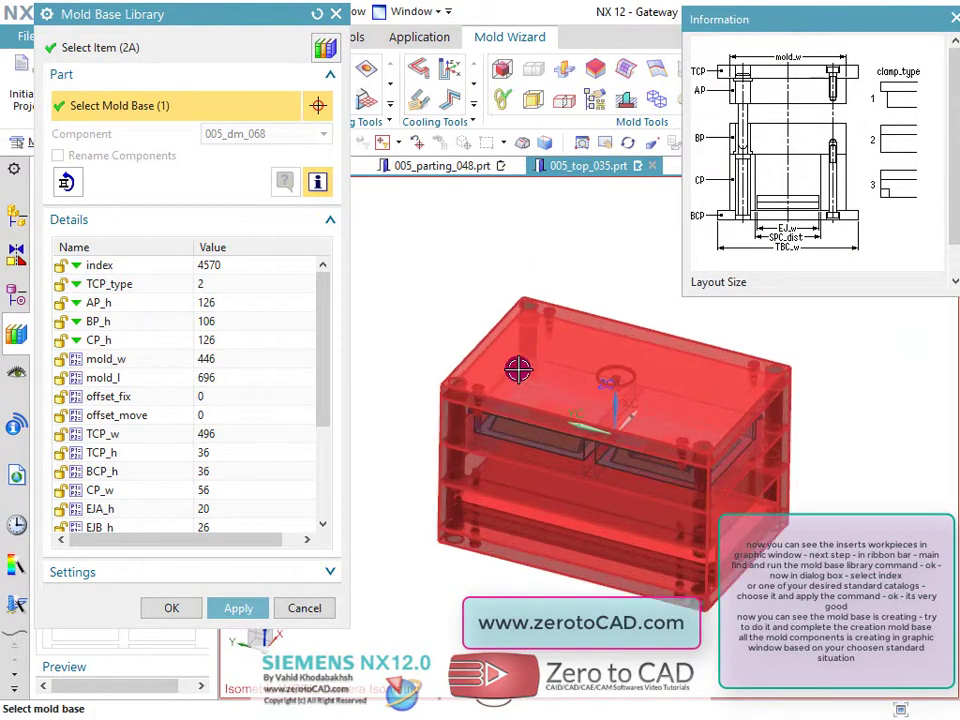
scroll(741, 452, "up", 2)
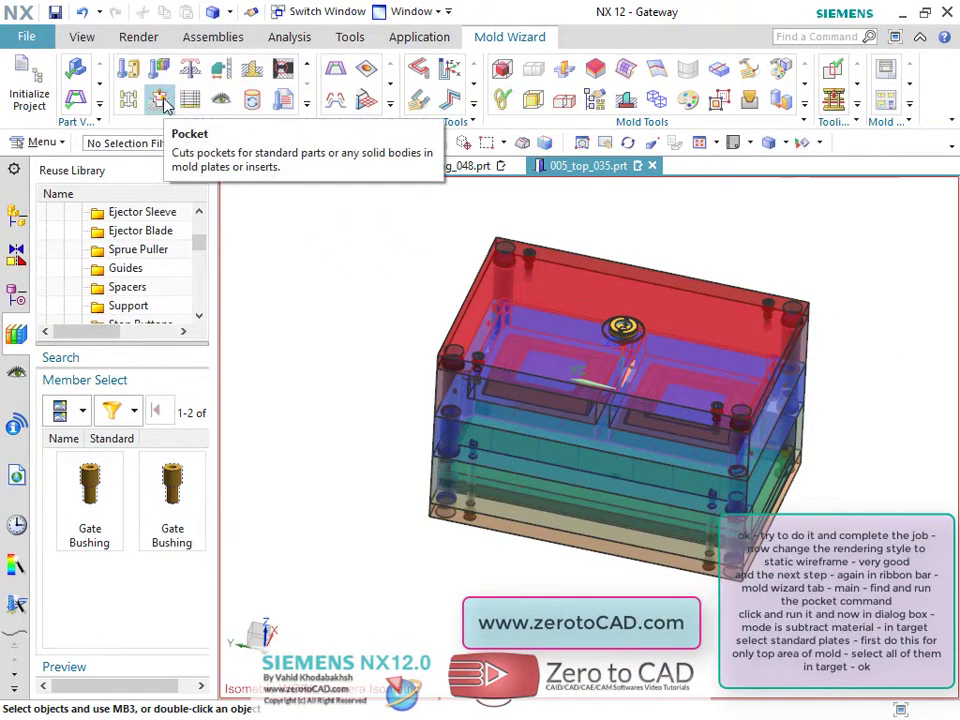
Step: Start a Pocket in Subtract Material mode and select the mold's top clamping plate and the two plates below it as targets
left_click(162, 101)
left_click(117, 66)
left_click(120, 72)
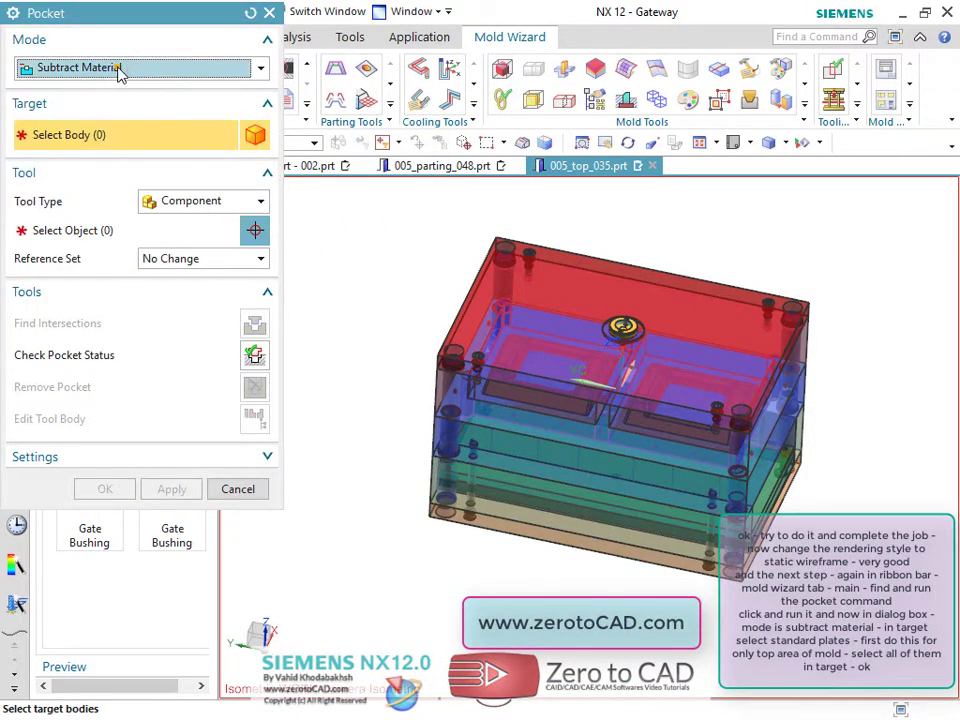
middle_click_drag(330, 202, 735, 200)
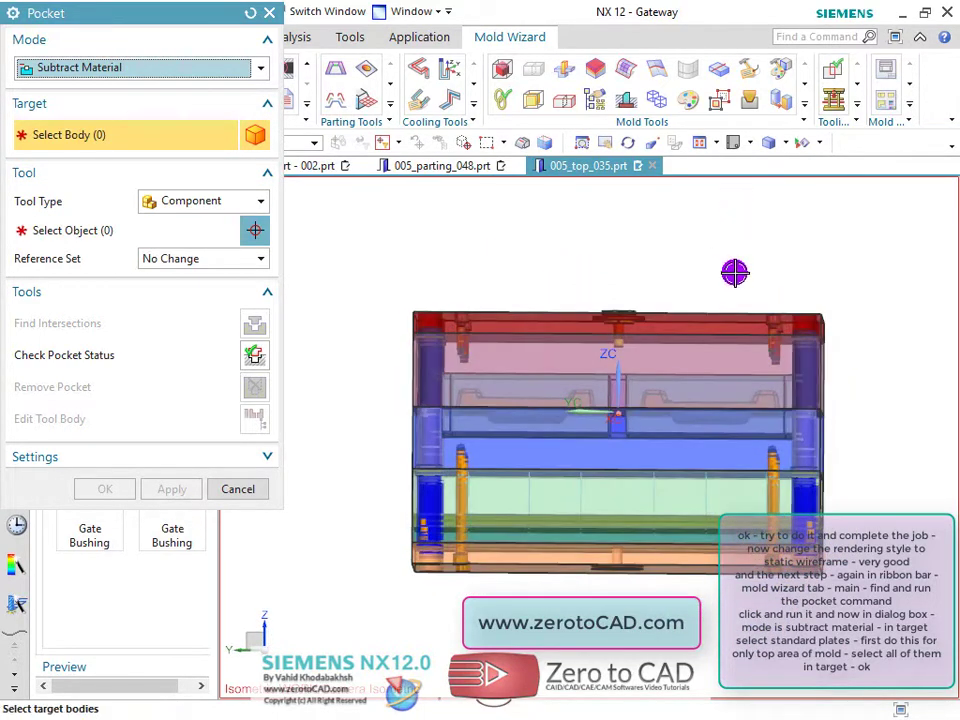
left_click(720, 356)
scroll(699, 306, "up", 3)
left_click(702, 280)
scroll(702, 280, "down", 3)
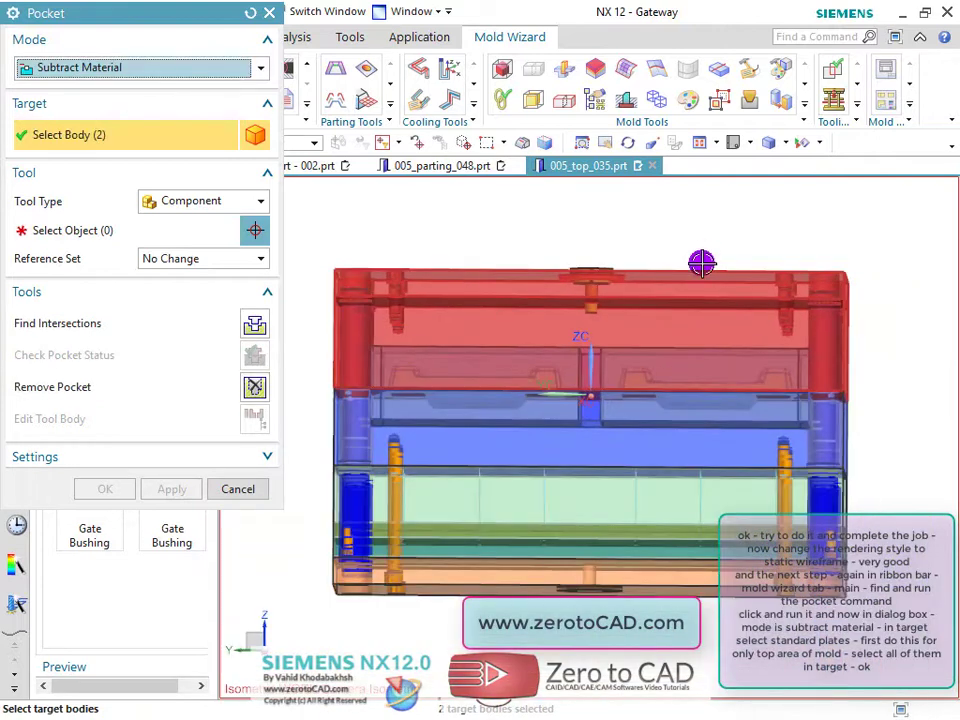
left_click(767, 407)
scroll(802, 323, "up", 1)
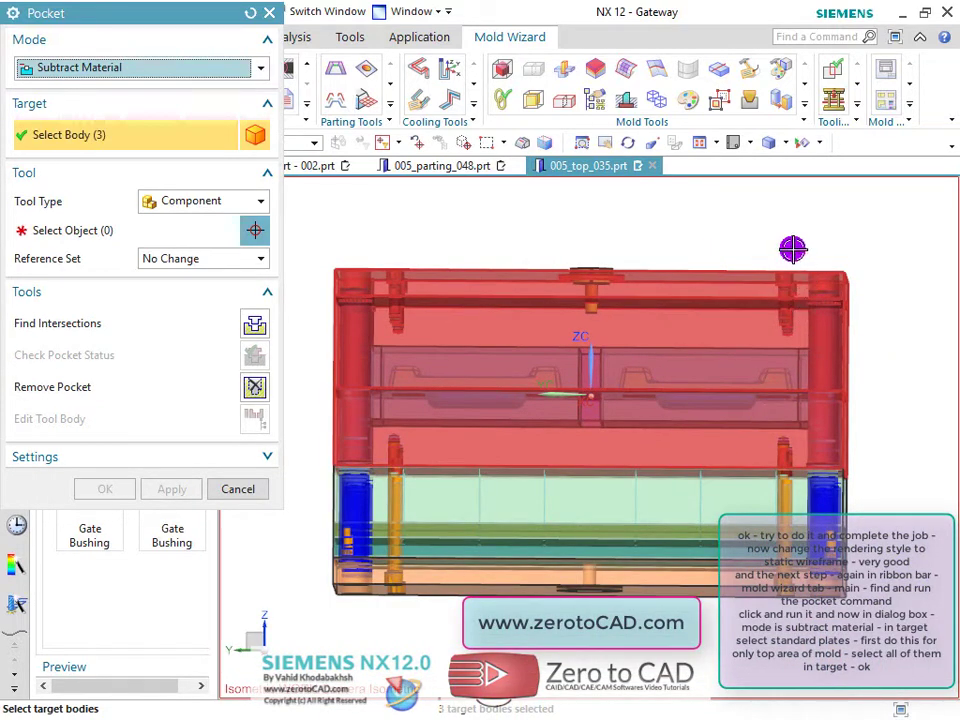
Step: Display the mold as static wireframe and add the two insert bodies of one cavity to the pocket targets
left_click(789, 146)
left_click(782, 255)
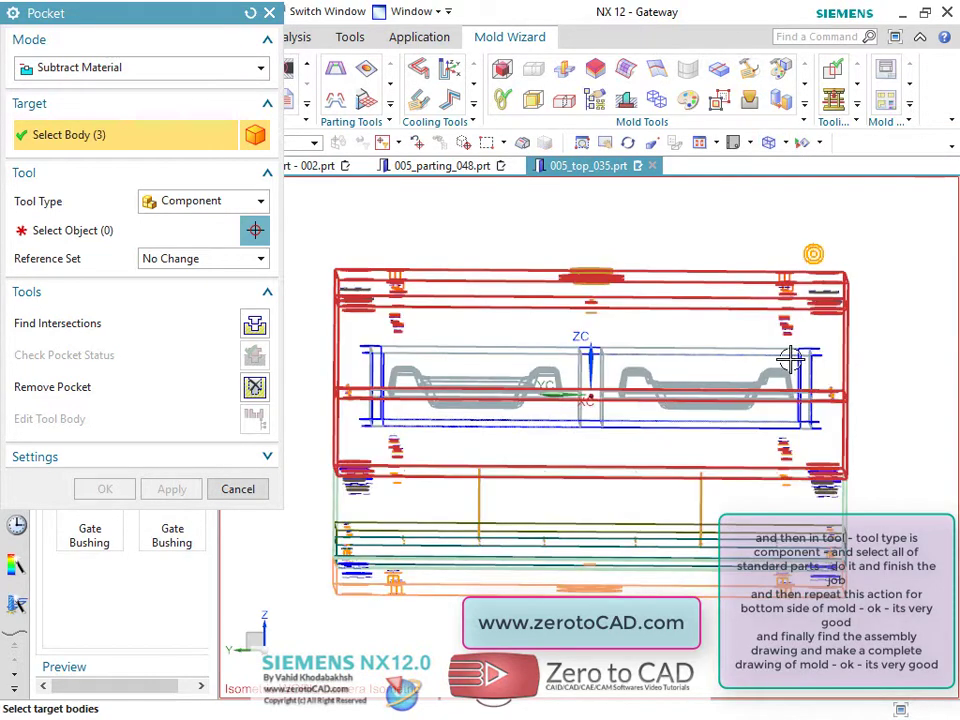
left_click(757, 368)
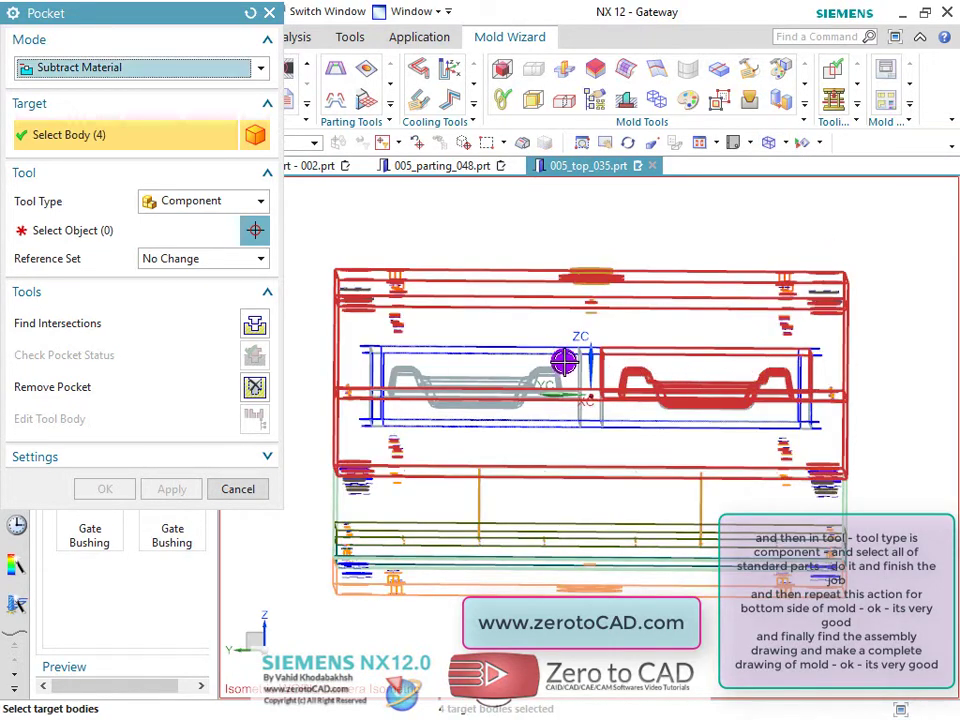
left_click(690, 420)
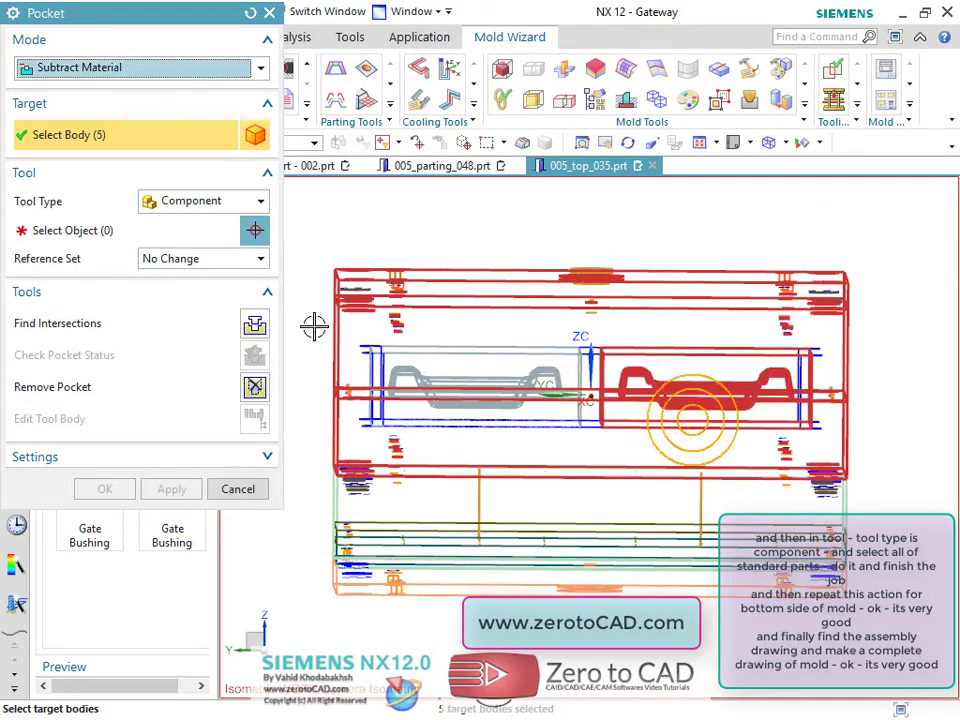
Step: Set the pocket's tool type to Component and activate the selection of tool objects
left_click(167, 201)
left_click(186, 220)
left_click(95, 229)
scroll(392, 315, "up", 3)
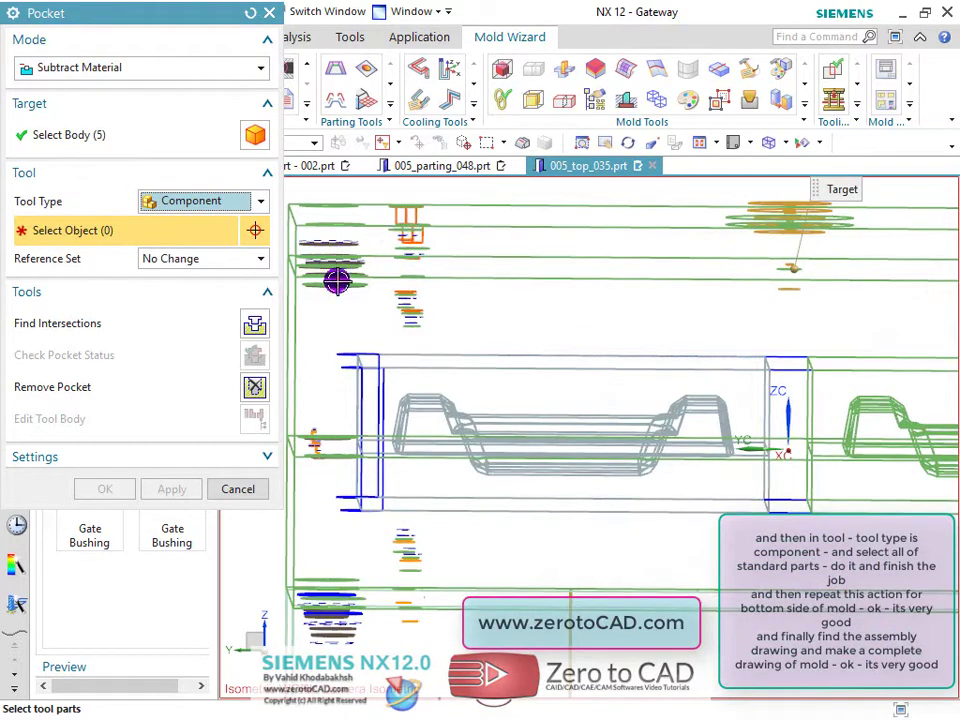
scroll(664, 392, "down", 3)
mouse_move(664, 392)
middle_mouse_down()
mouse_move(688, 381)
mouse_move(795, 381)
middle_mouse_up()
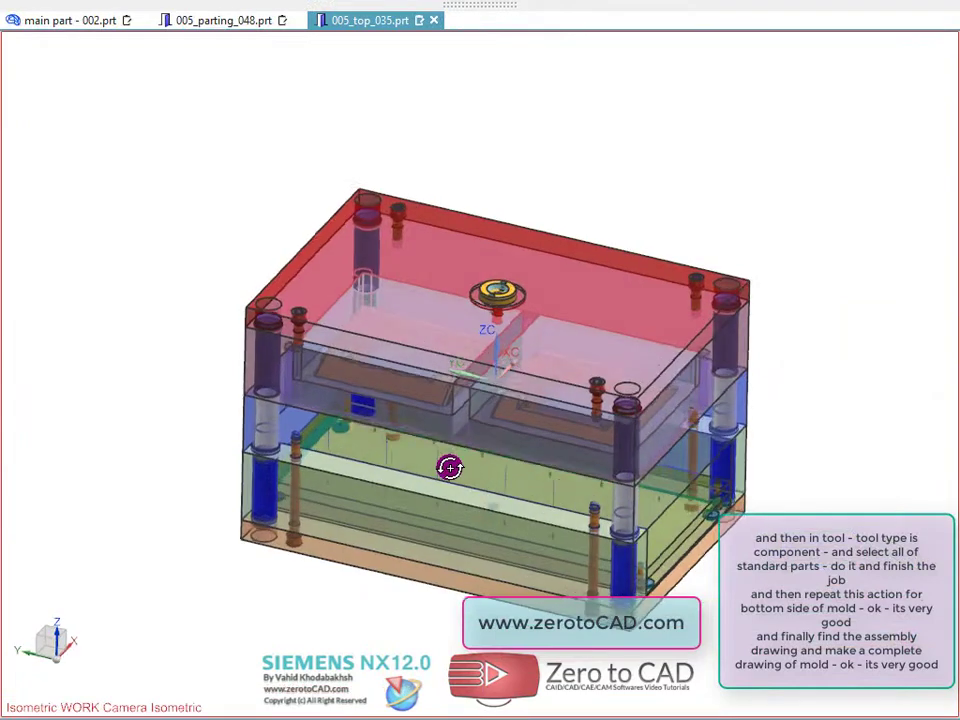
scroll(443, 476, "up", 3)
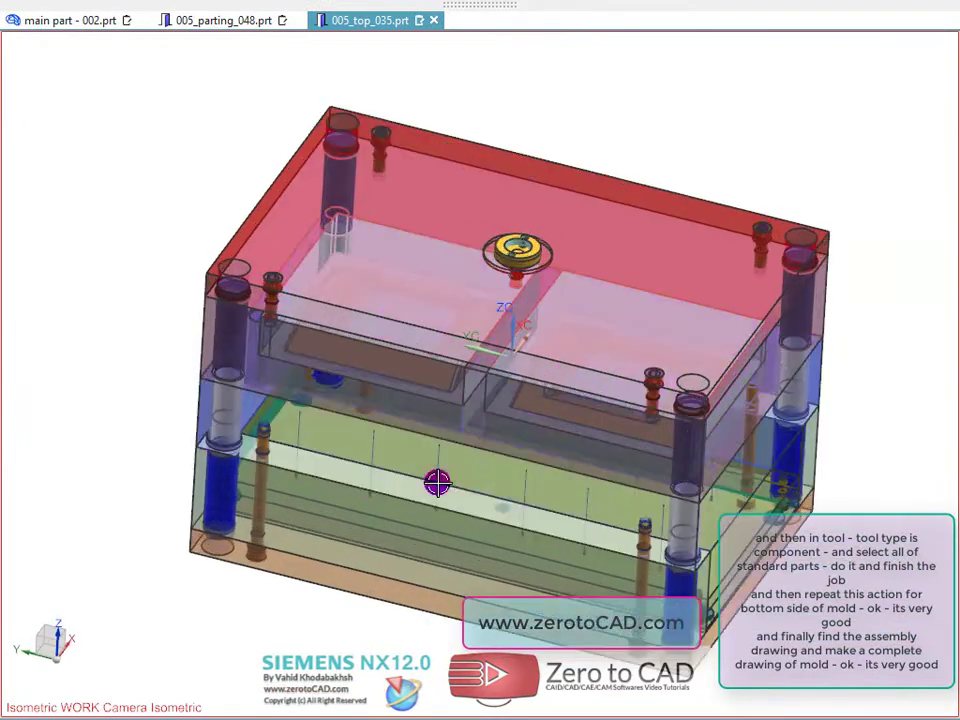
middle_click_drag(173, 165, 147, 118)
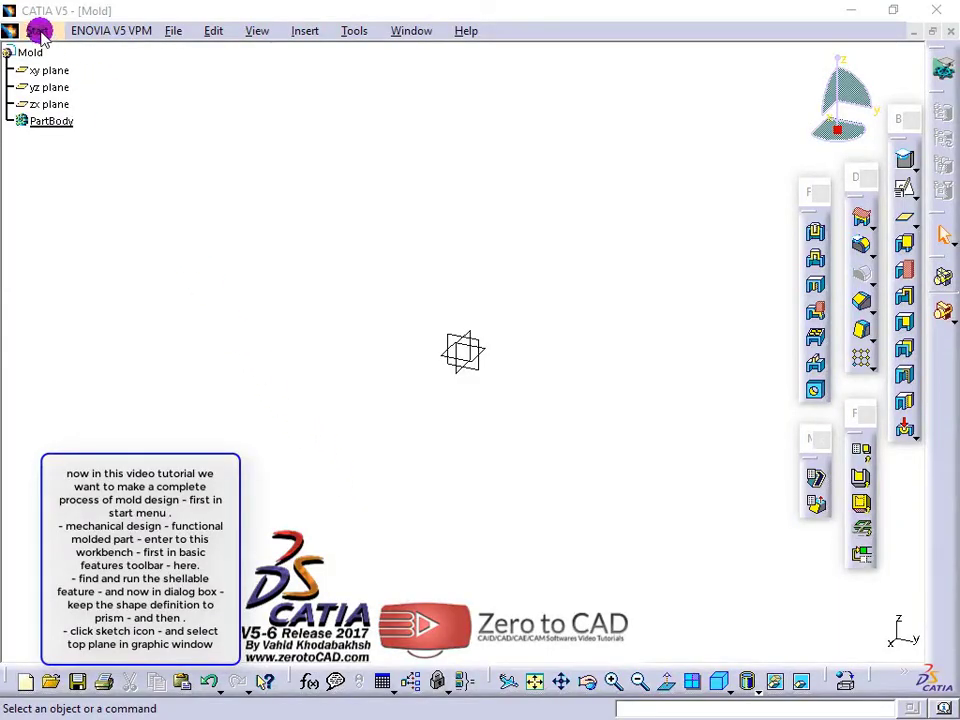
Step: Switch to CATIA V5 and look up Functional Molded Part among the Mechanical Design workbenches
left_click(38, 30)
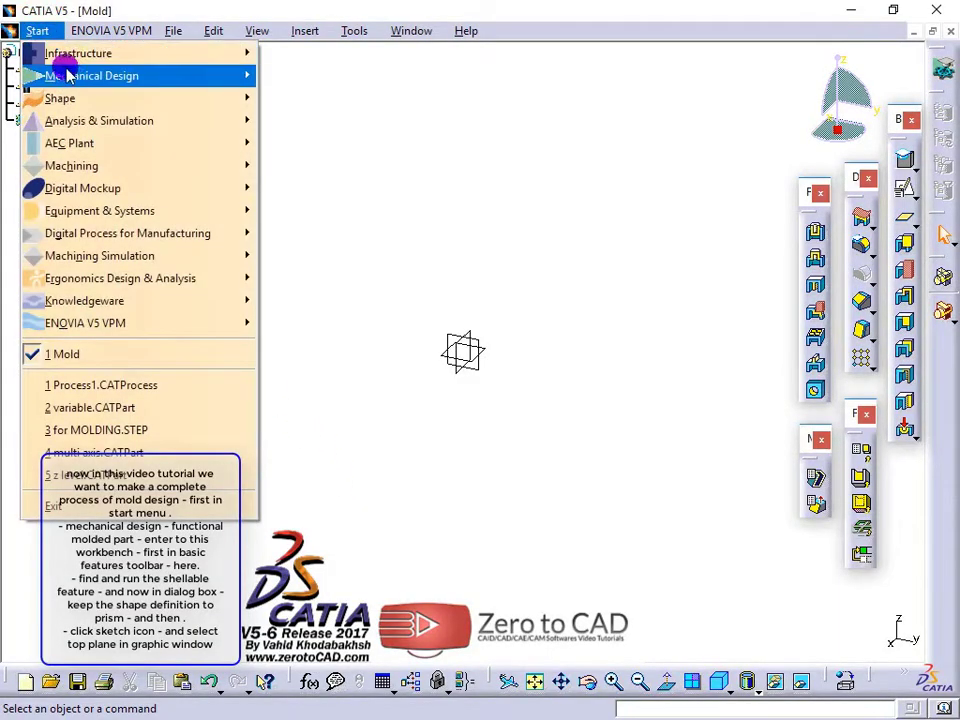
mouse_move(72, 85)
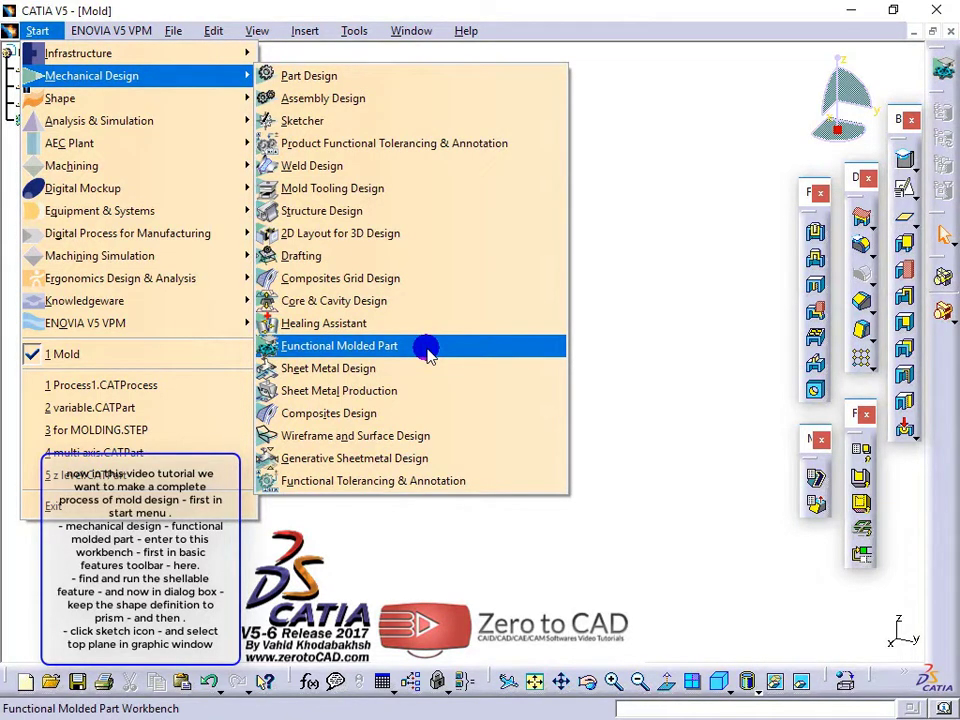
left_click(645, 342)
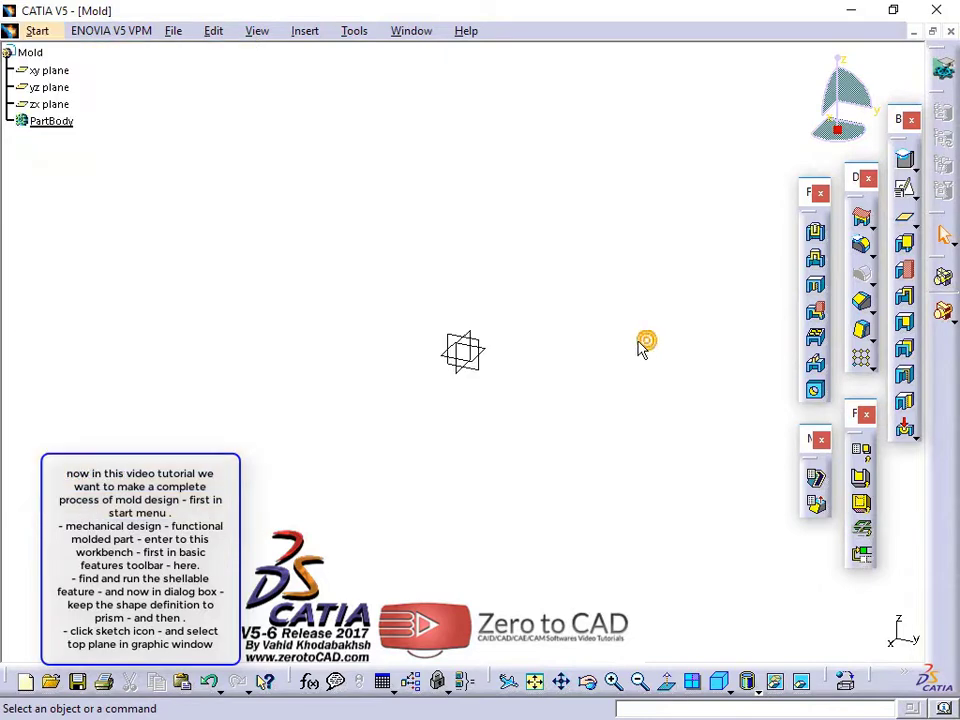
Step: Start a Shellable Feature with the Prism shape and open its profile sketch on the xy plane
left_click(905, 299)
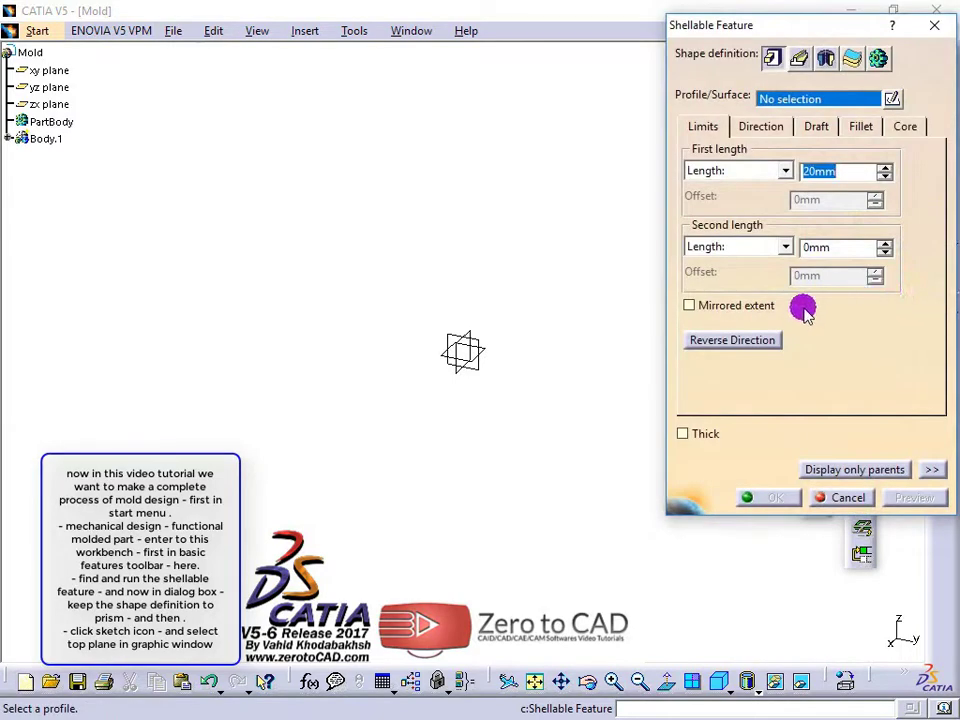
middle_click_drag(546, 304, 608, 245)
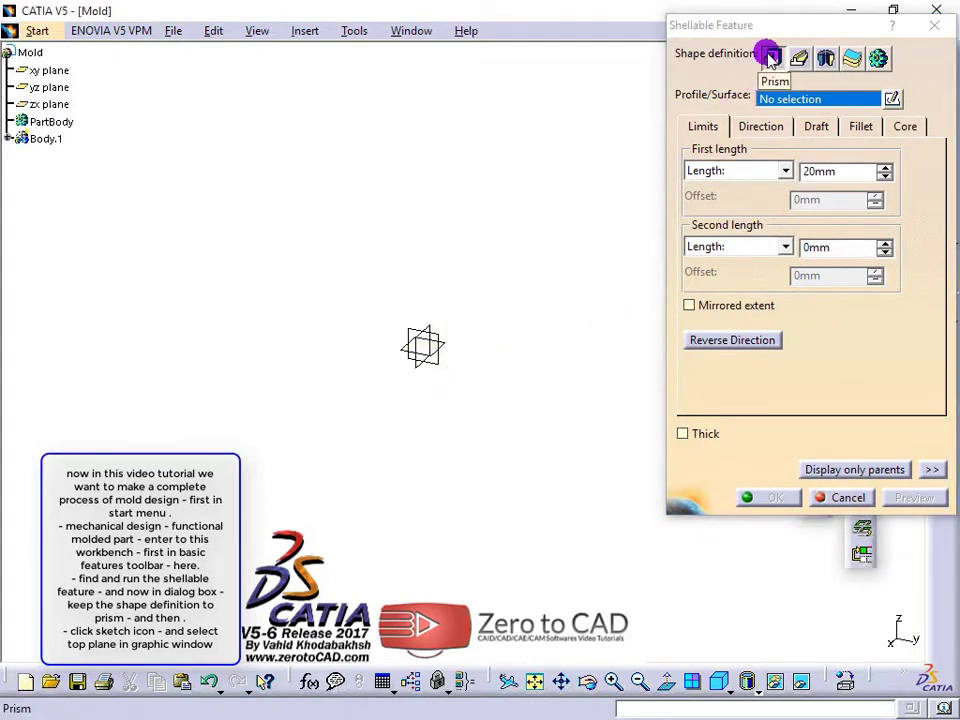
left_click(892, 99)
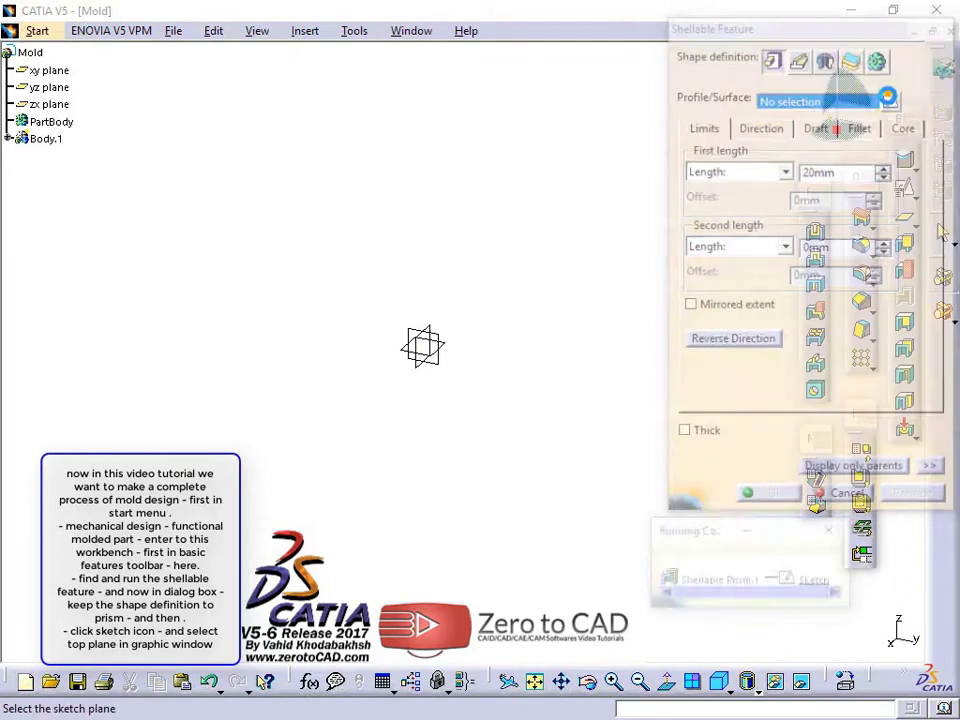
left_click(428, 345)
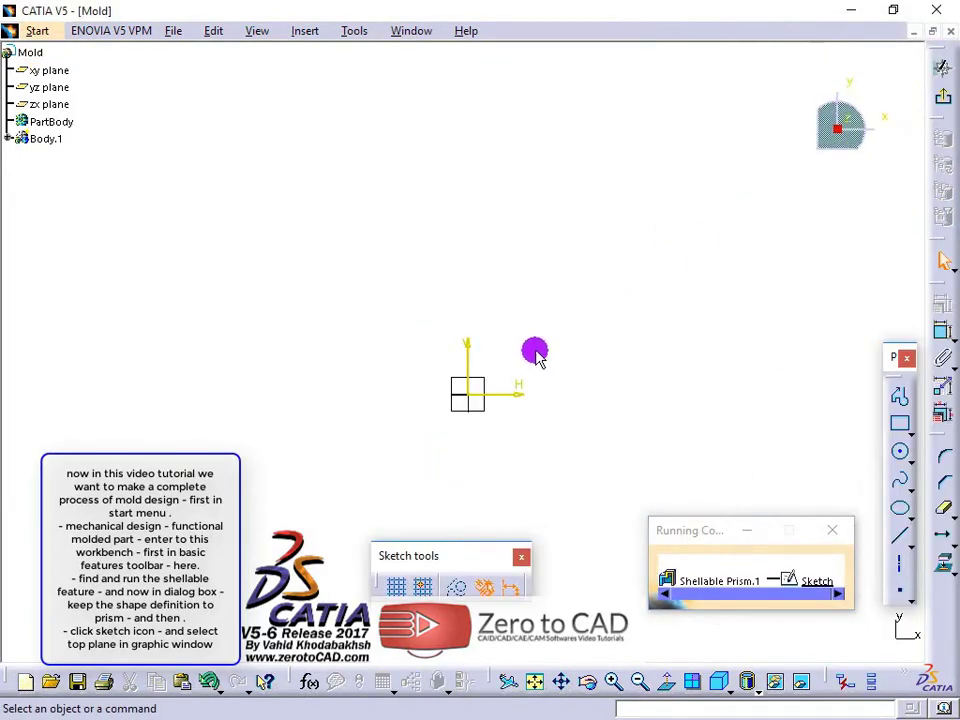
middle_click_drag(537, 355, 523, 238)
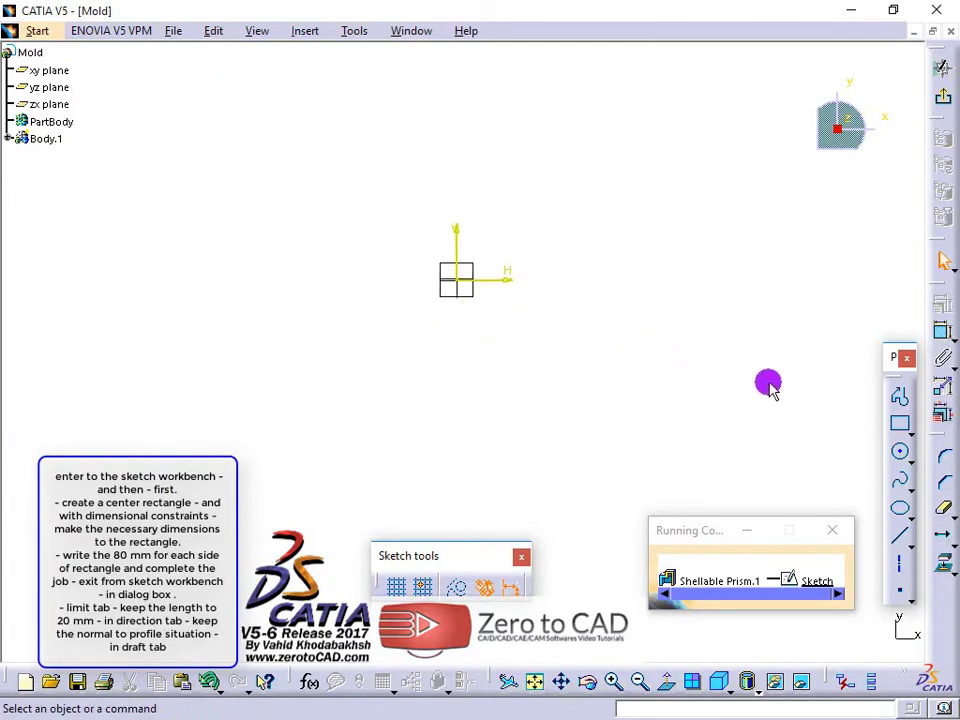
Step: Sketch a centered rectangle about 15.3 mm wide and 11.1 mm high on the sketch origin
left_click(911, 432)
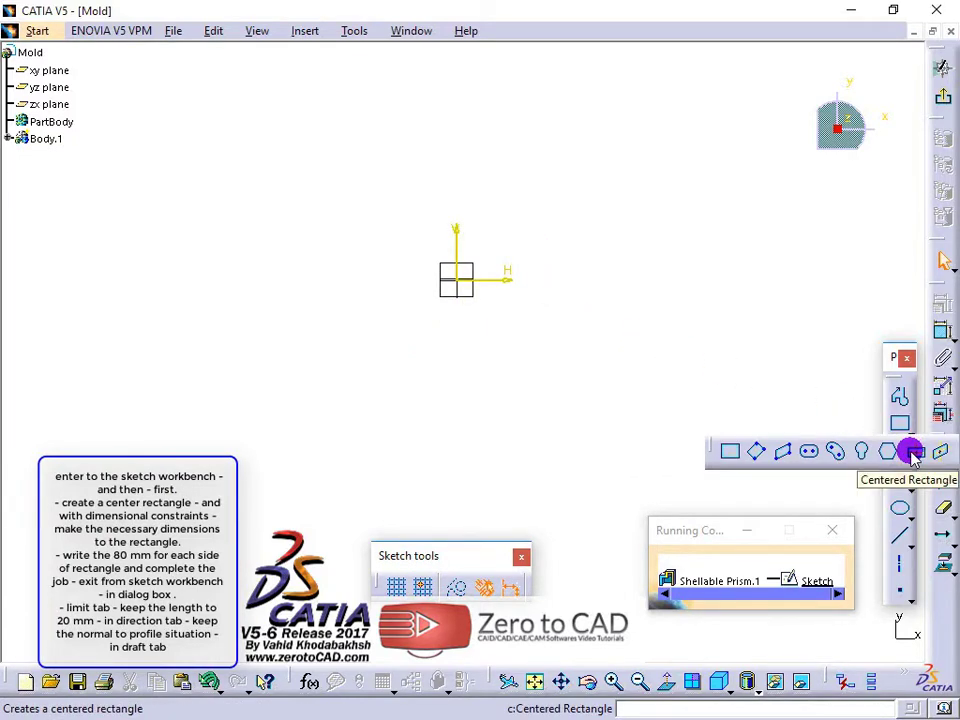
left_click(913, 455)
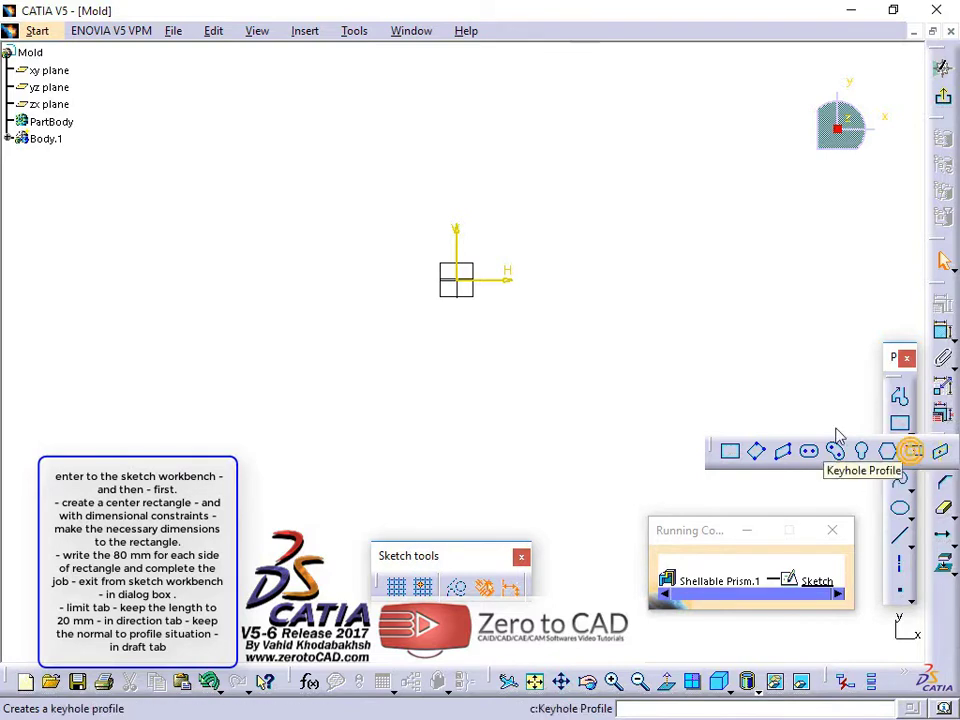
left_click(456, 278)
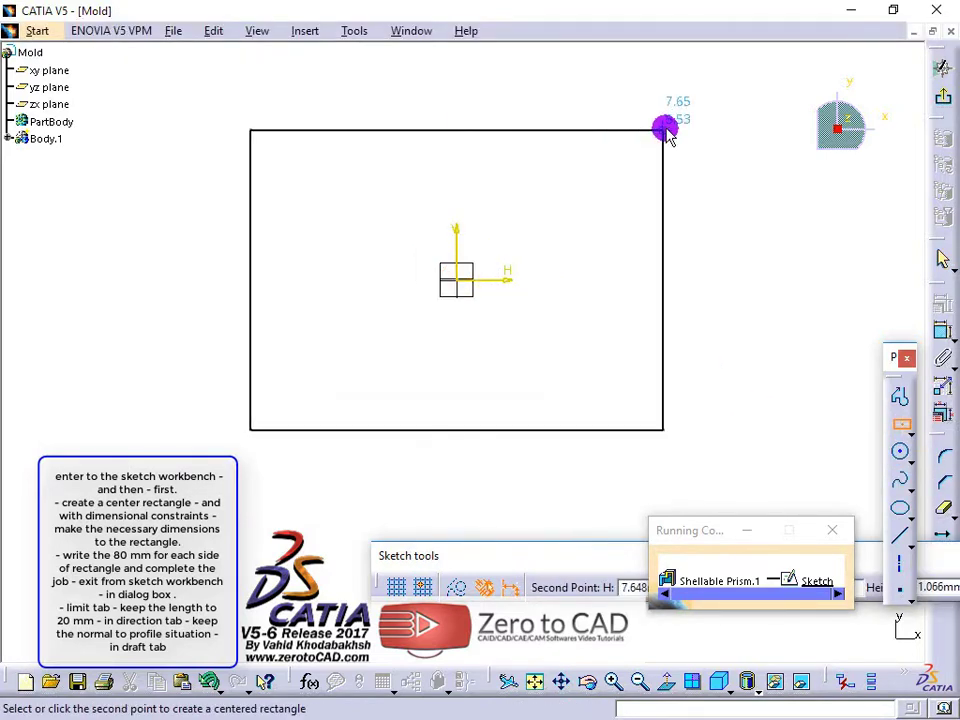
left_click(663, 129)
Step: Dimension the centered rectangle's width along its upper edge and its height along its right edge
left_click(941, 330)
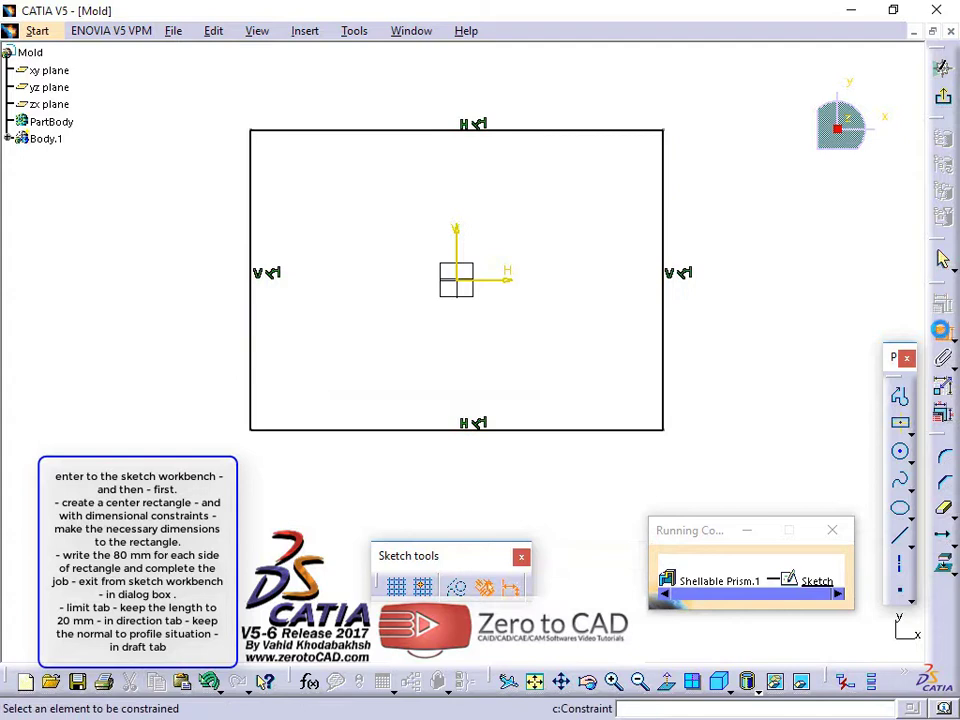
left_click(577, 136)
left_click(519, 100)
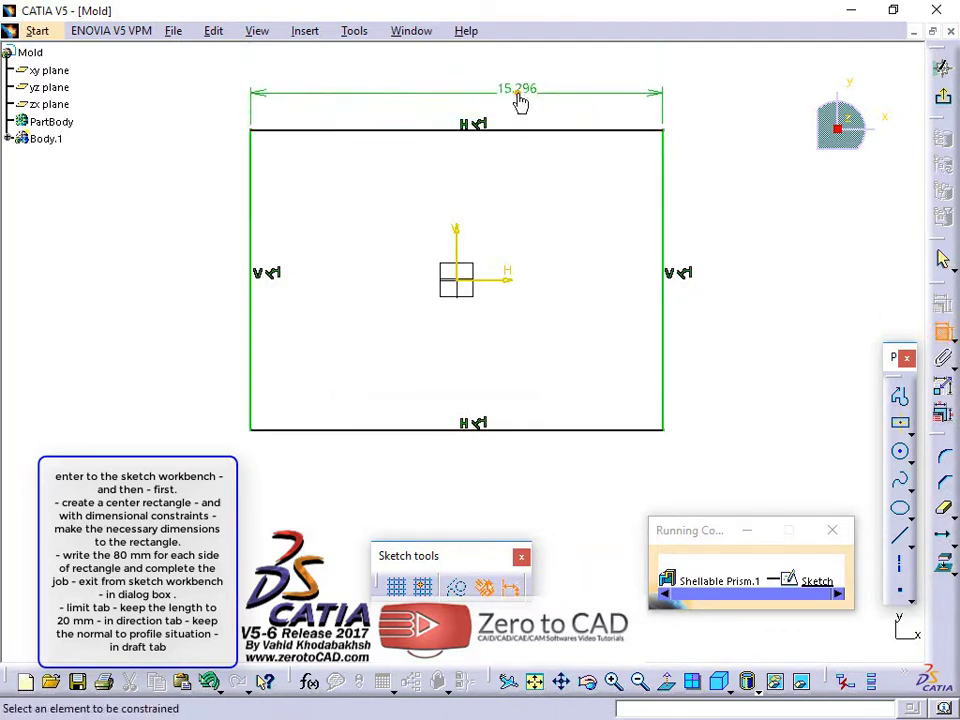
left_click(665, 208)
left_click(742, 290)
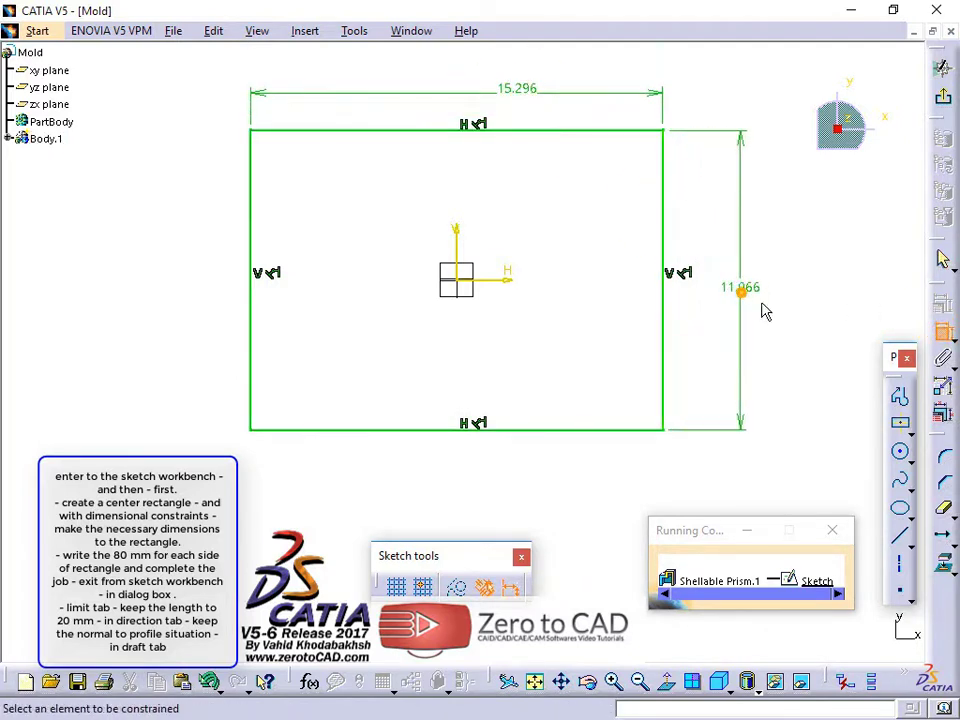
Step: Set both the rectangle's width and height to 80 mm
double_click(530, 100)
type("80")
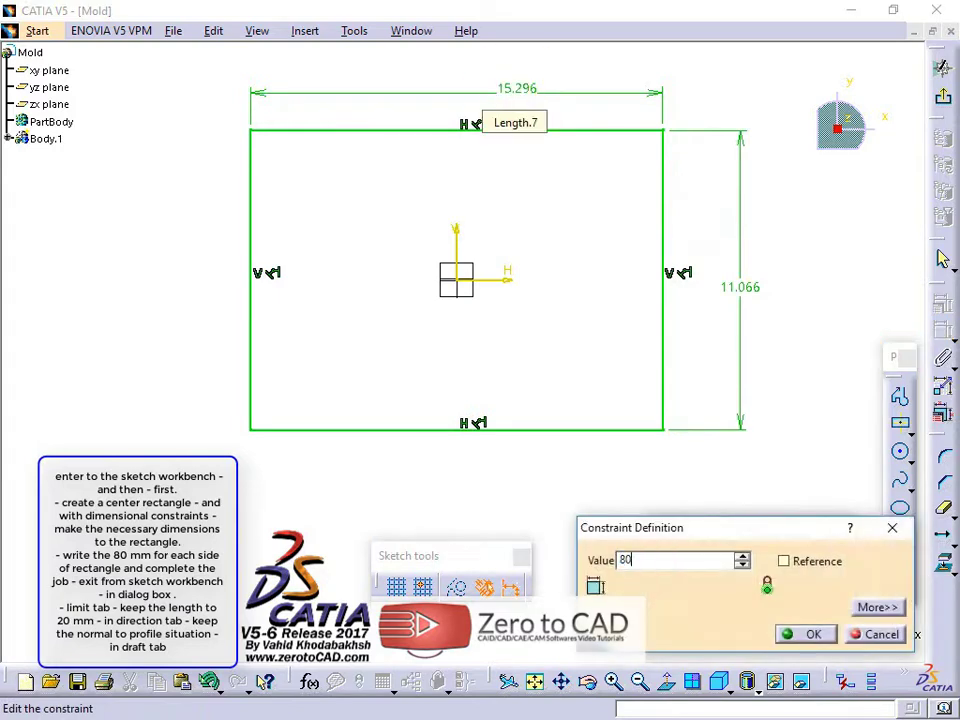
key("Return")
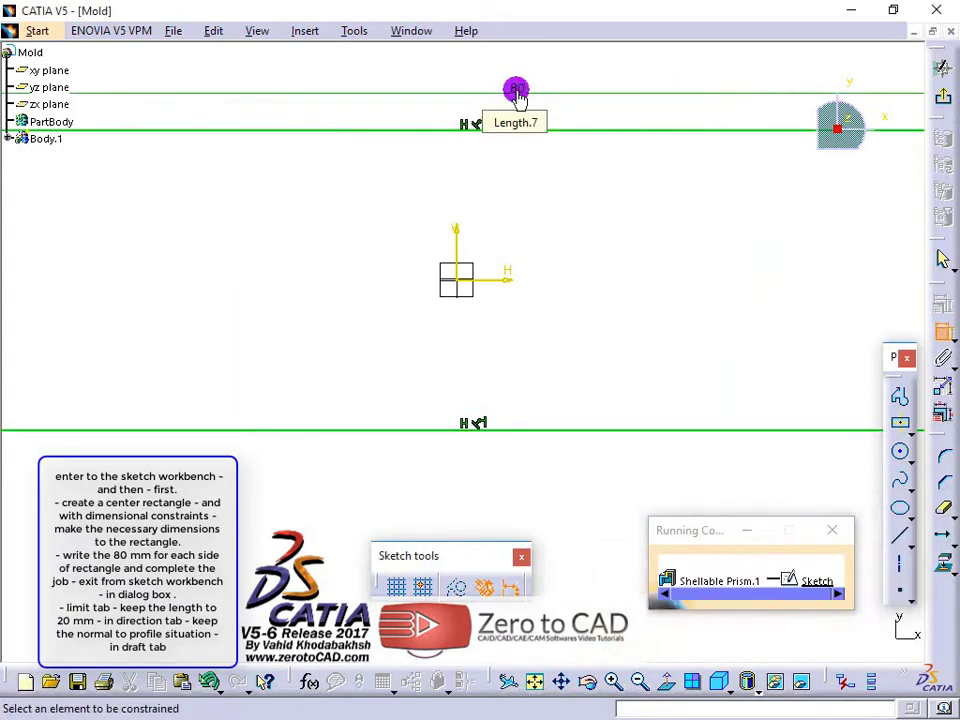
left_click(533, 680)
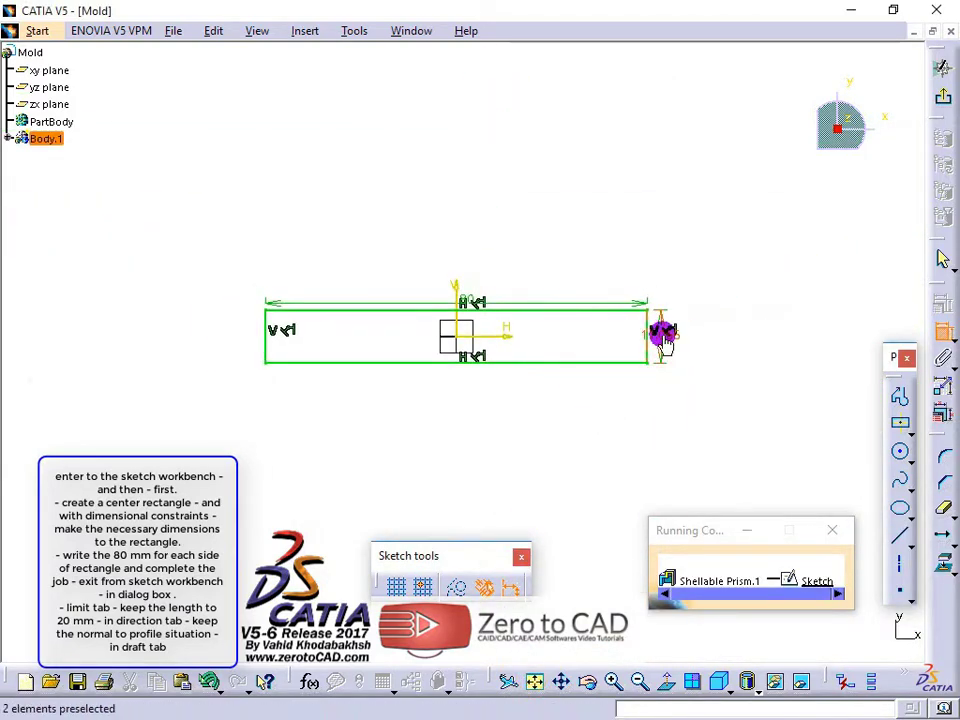
double_click(663, 335)
type("80")
key("Return")
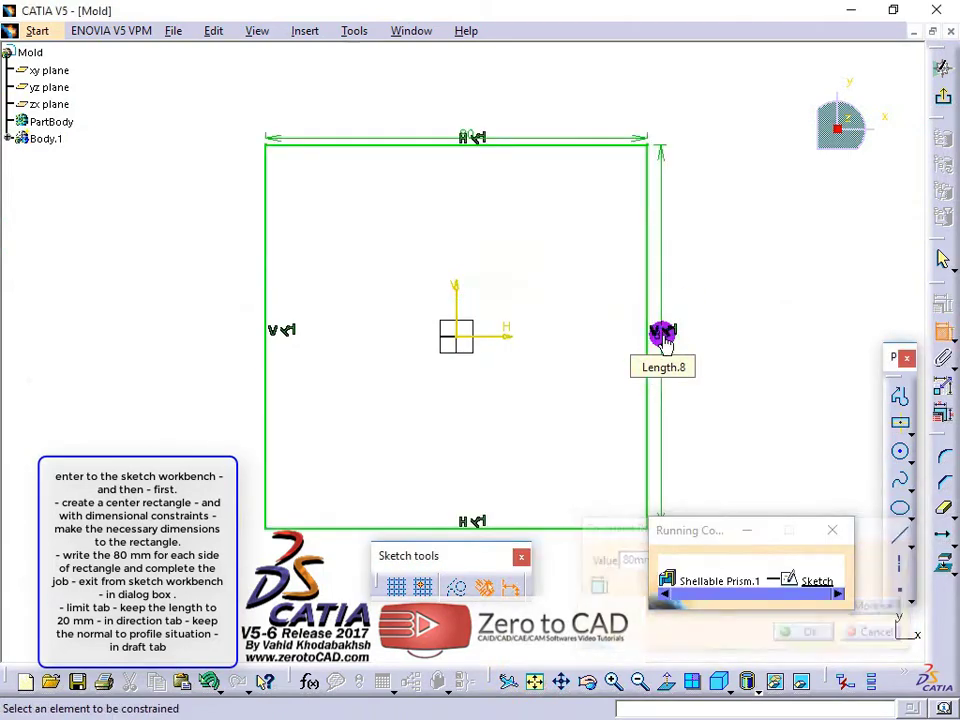
Step: Finish the profile sketch and review the prism's limits and direction, keeping the 20 mm first length and normal-to-profile direction
left_click(944, 100)
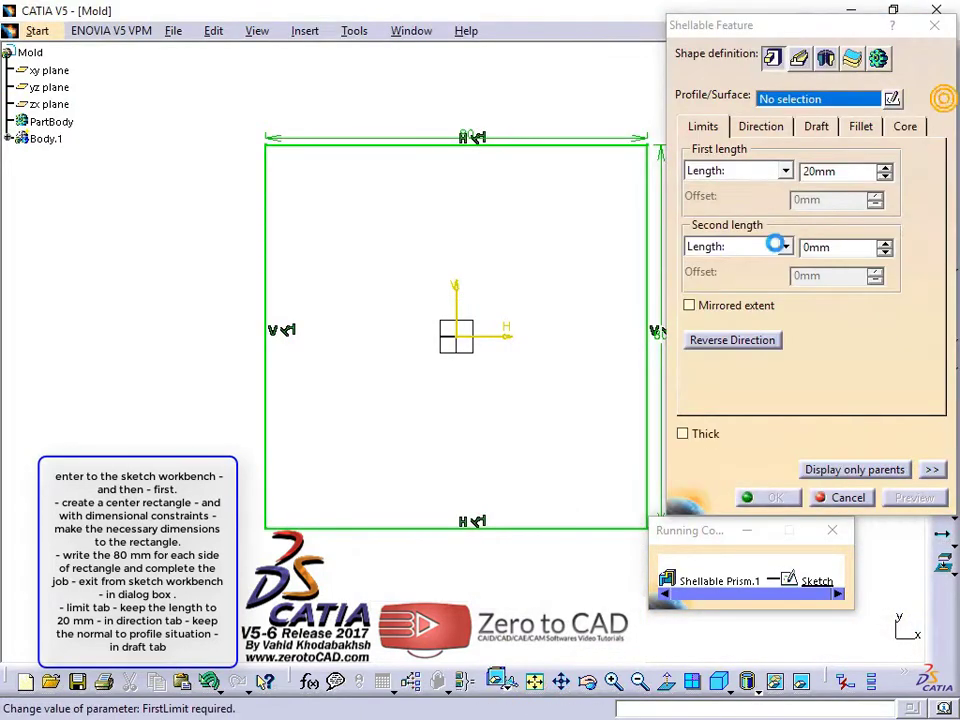
middle_click_drag(428, 368, 416, 390)
double_click(858, 180)
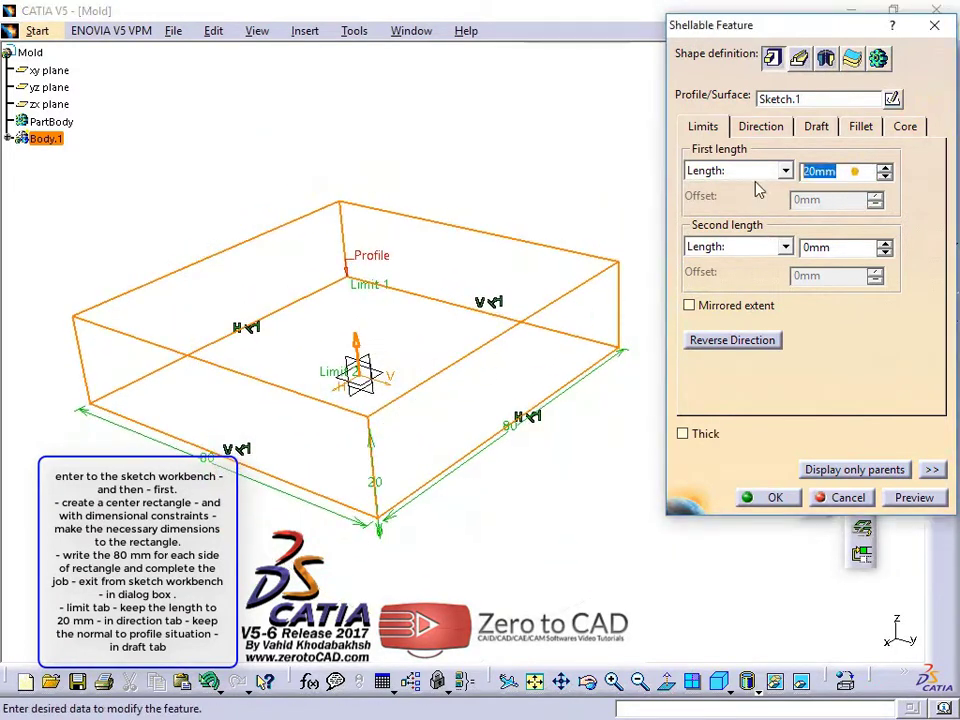
middle_click_drag(519, 246, 373, 246)
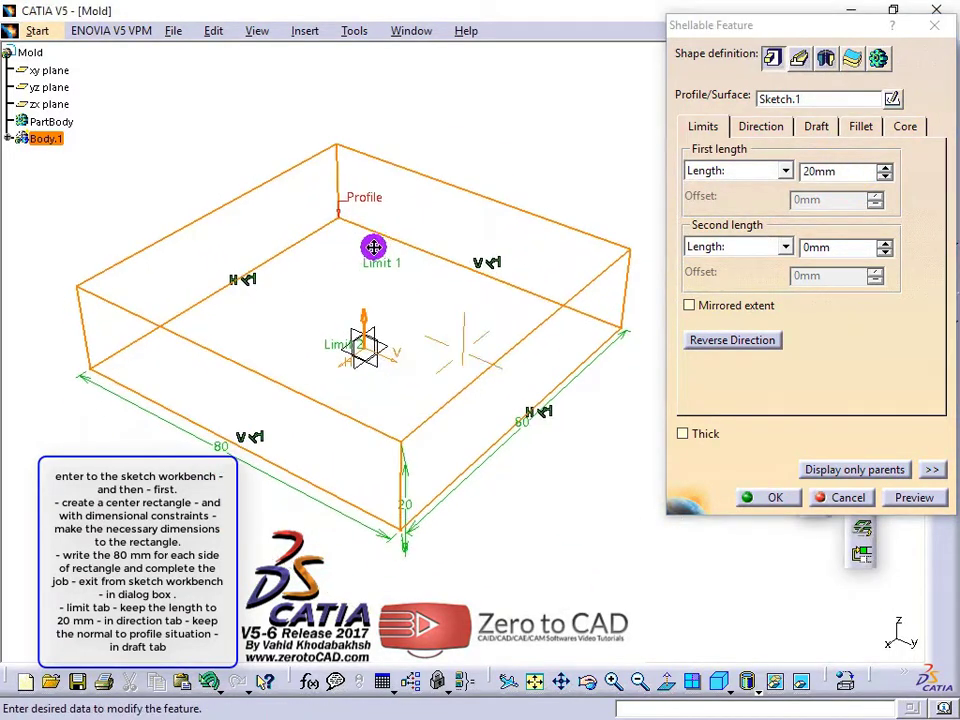
left_click(758, 126)
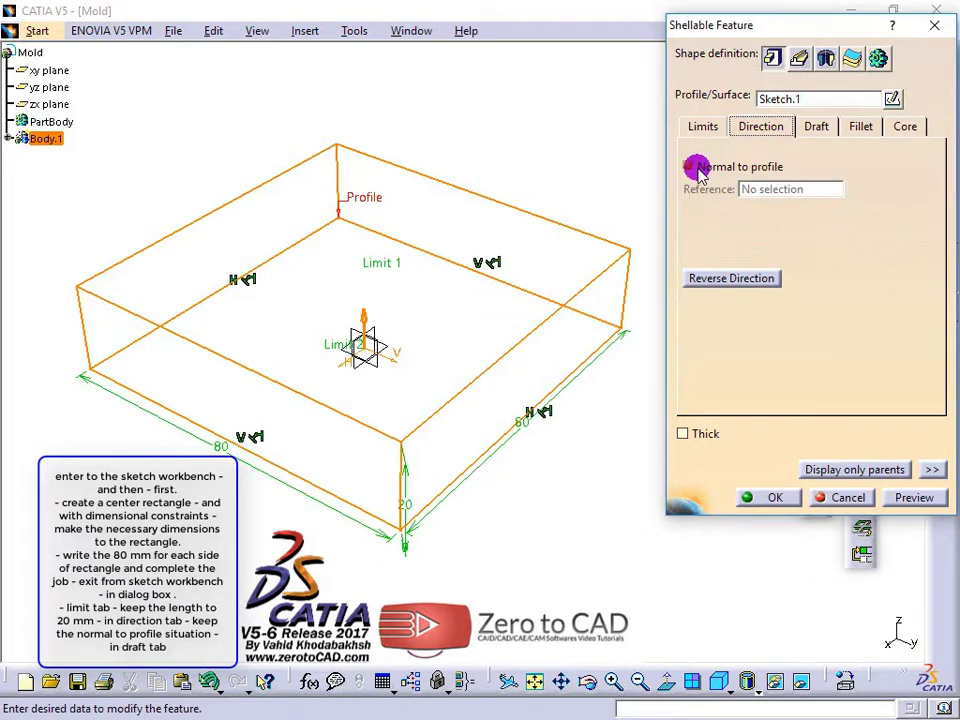
Step: Give the prism a draft intrinsic to the feature with a 4-degree angle from the profile plane, and preview it
left_click(815, 124)
left_click(869, 166)
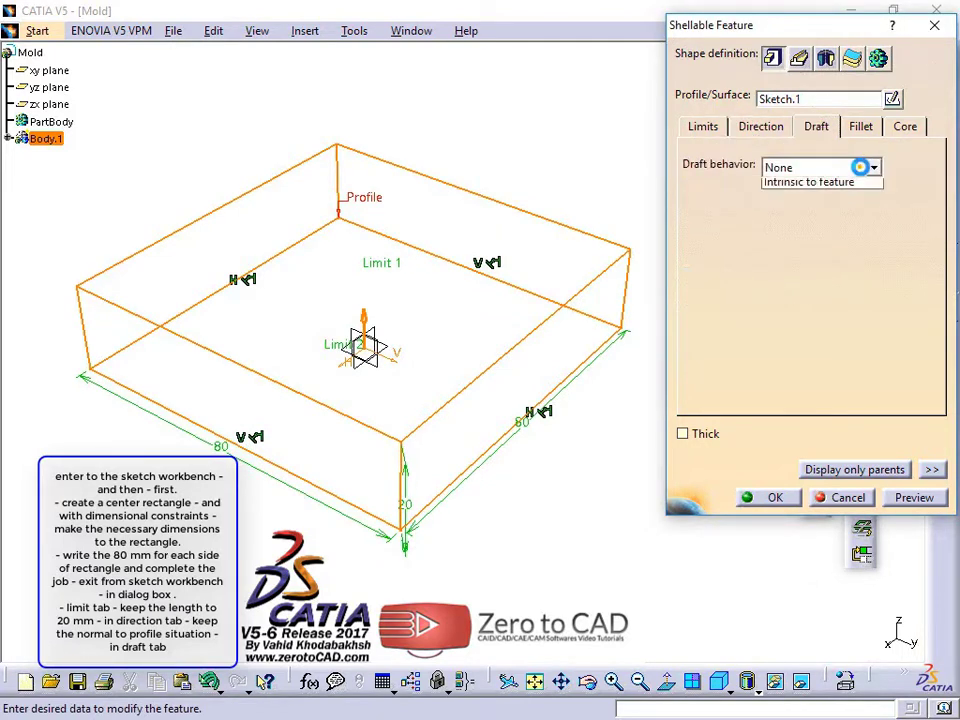
left_click(807, 201)
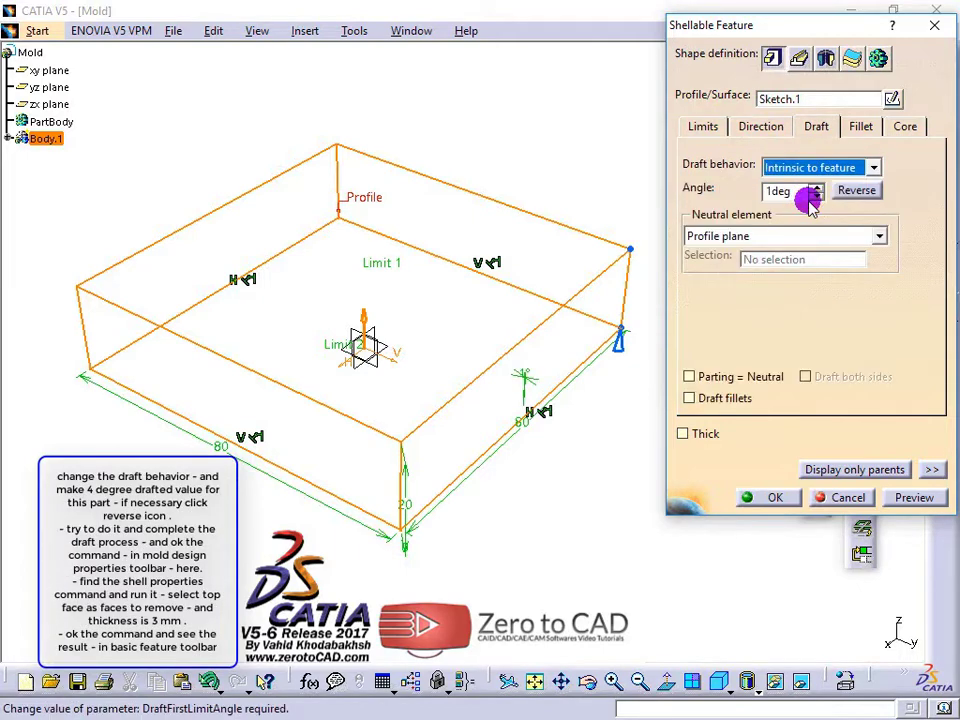
left_click(816, 189)
left_click(816, 189)
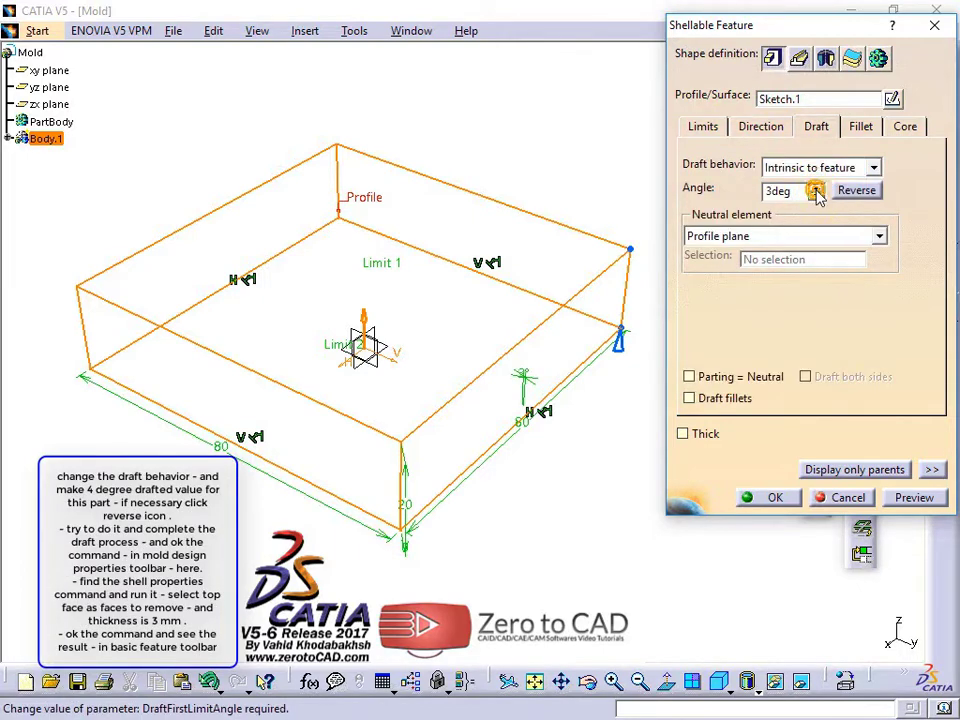
left_click(912, 497)
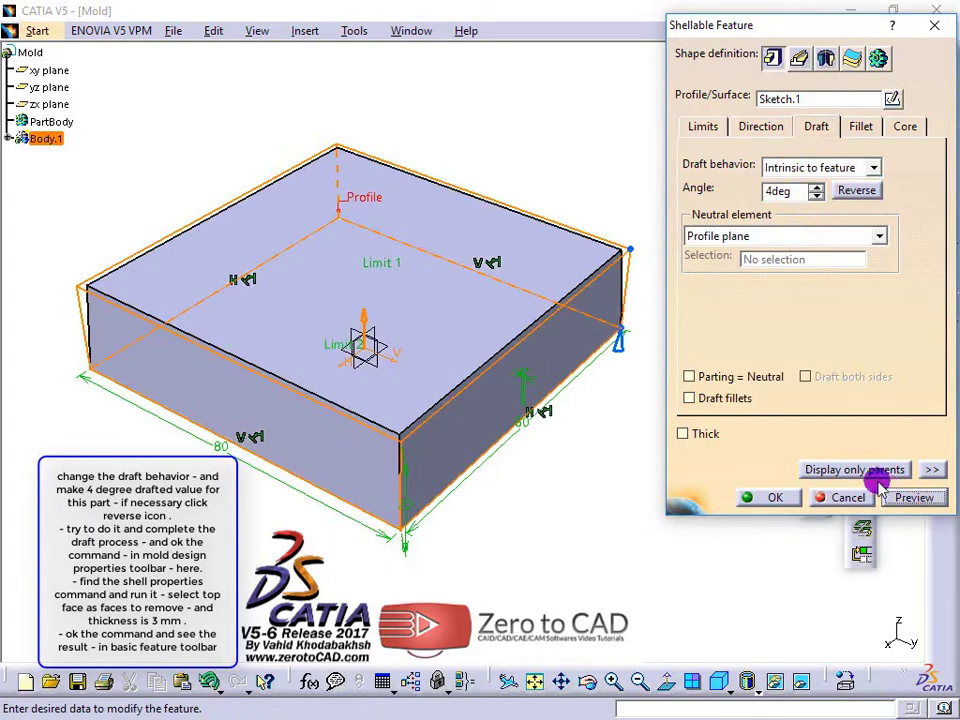
Step: Reverse the draft direction, preview the outward taper and create the shellable prism
left_click(853, 193)
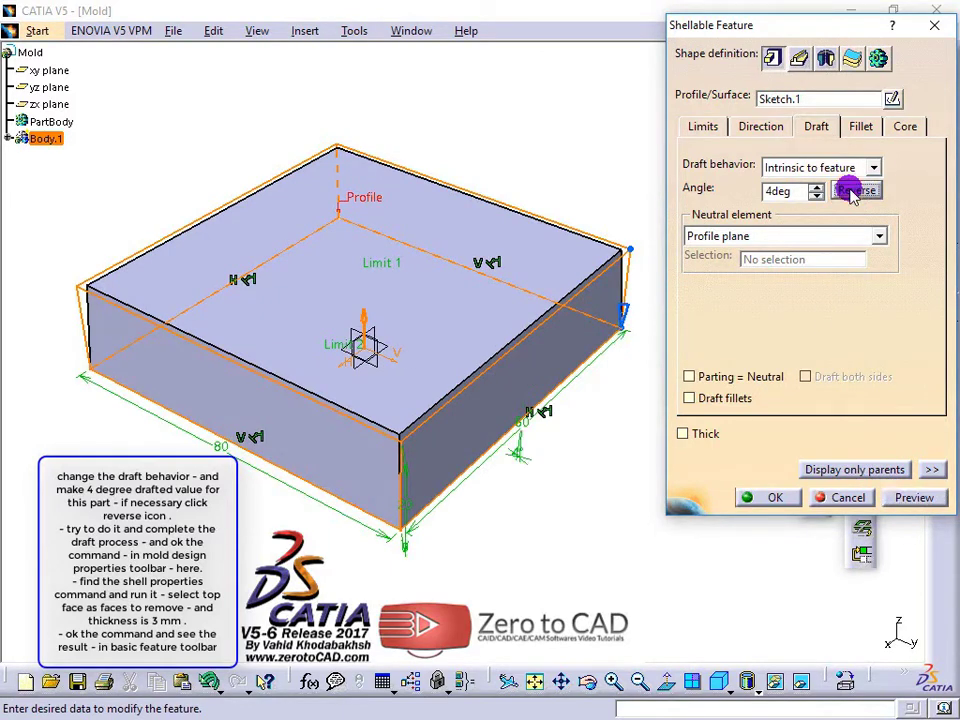
left_click(902, 497)
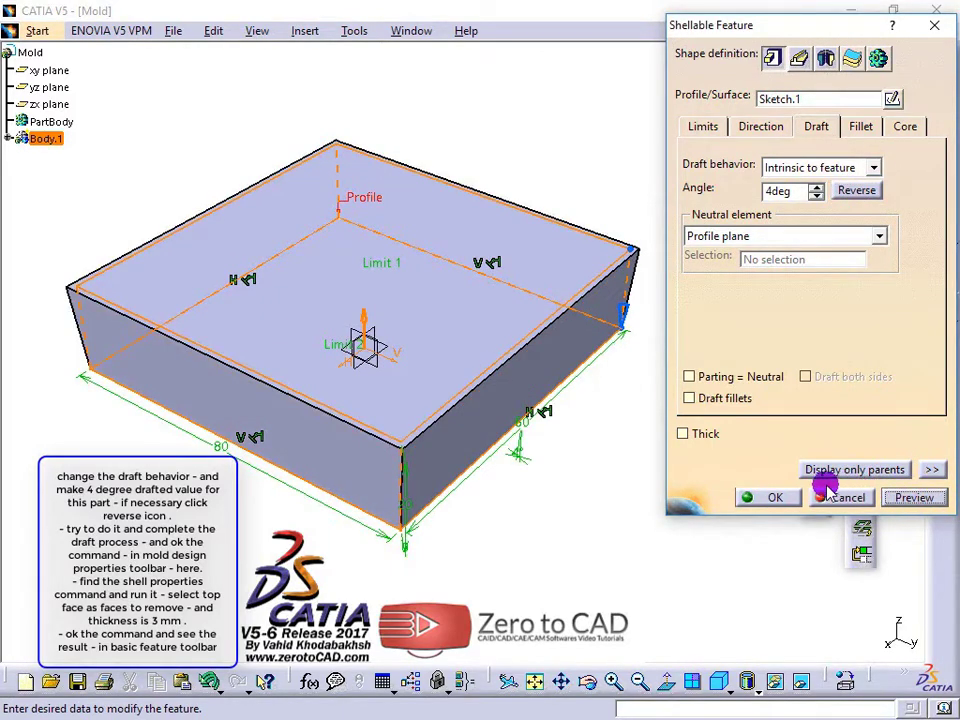
left_click(767, 498)
middle_click_drag(632, 457, 550, 460)
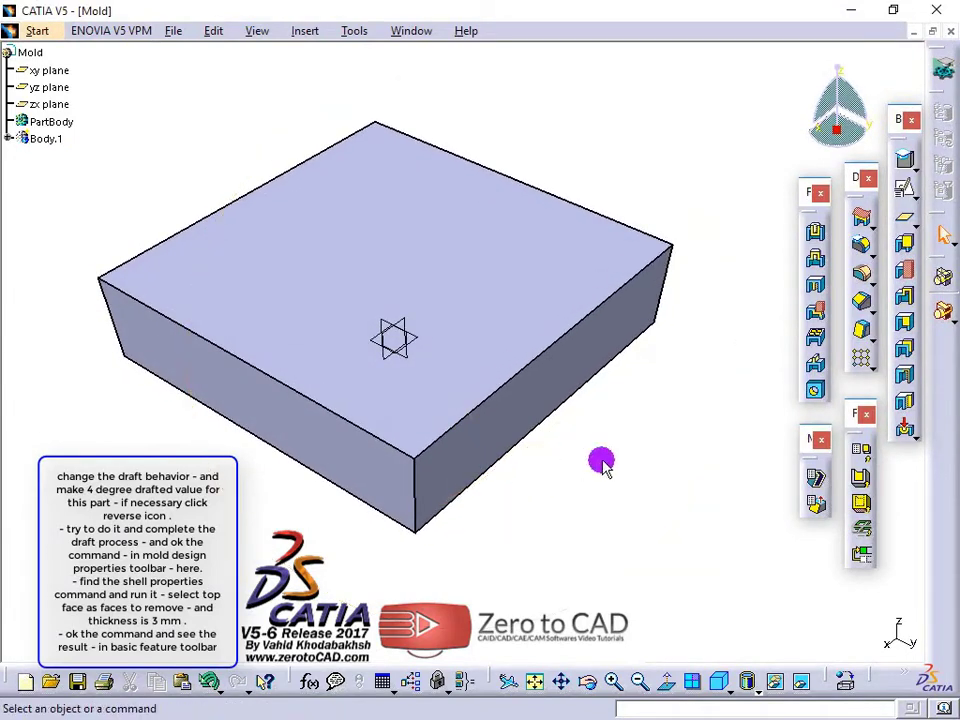
Step: Shell the prism with a 3 mm inside wall thickness, removing its top face
left_click(816, 477)
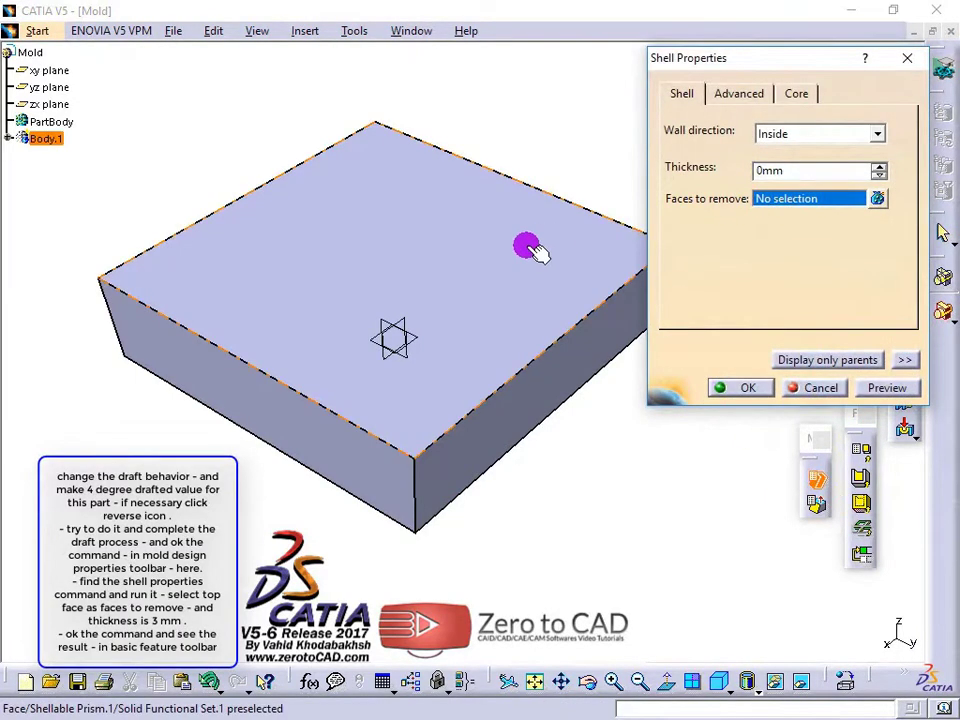
left_click(472, 263)
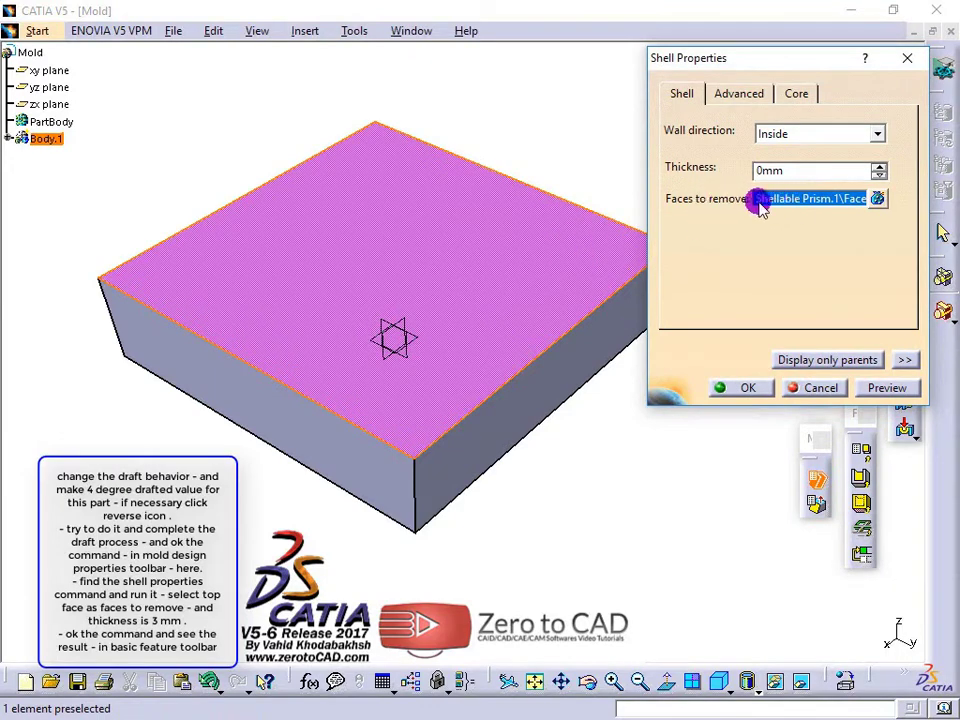
left_click(879, 167)
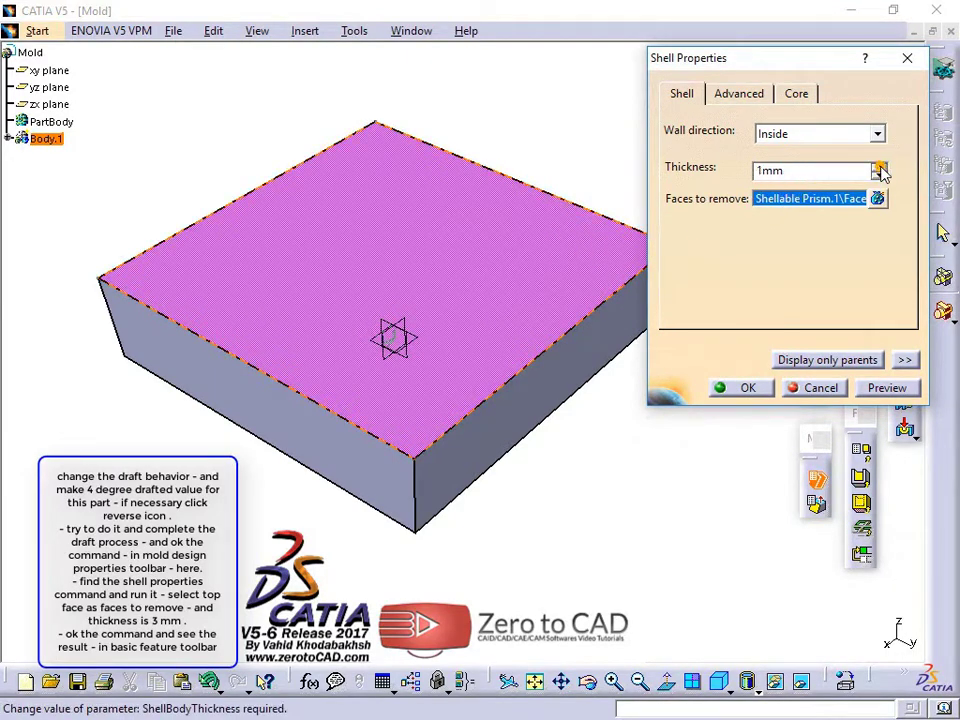
left_click(874, 338)
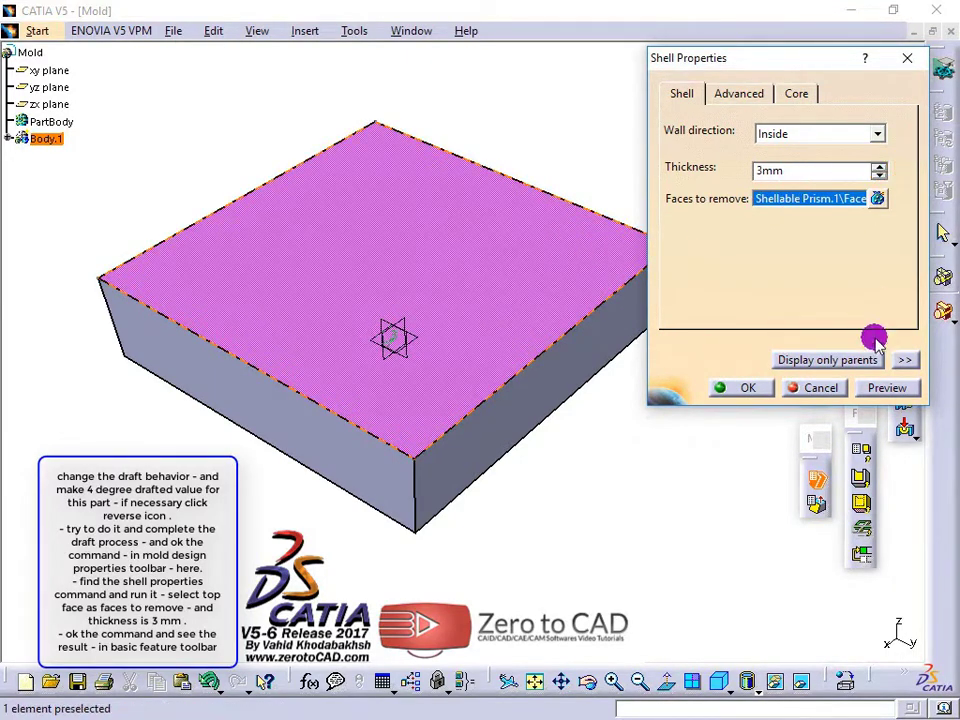
left_click(876, 389)
left_click(748, 388)
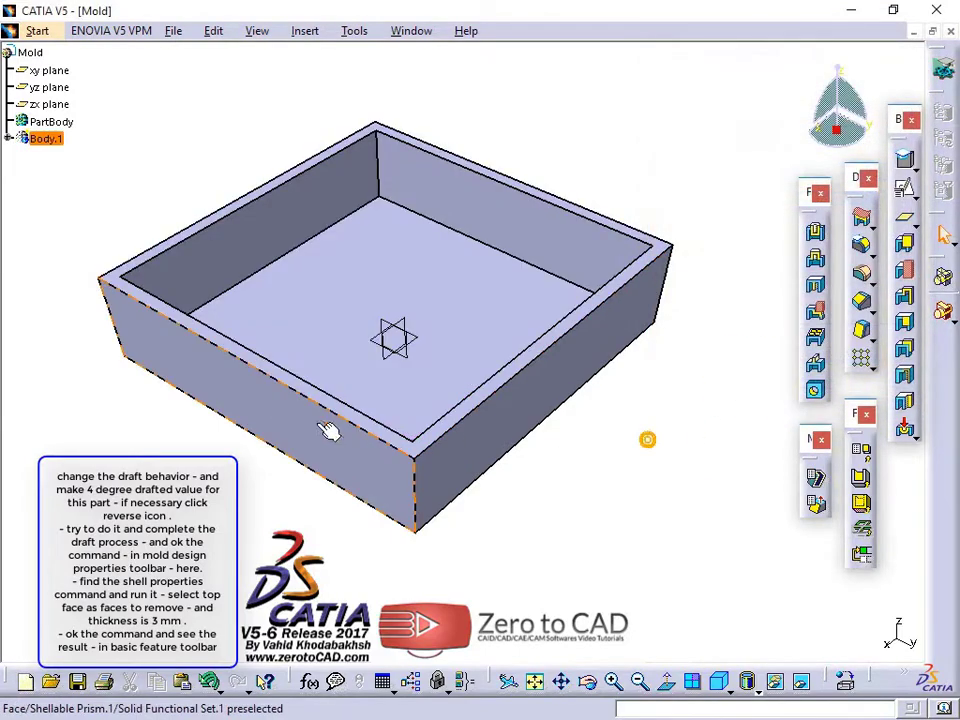
middle_click_drag(329, 430, 467, 364)
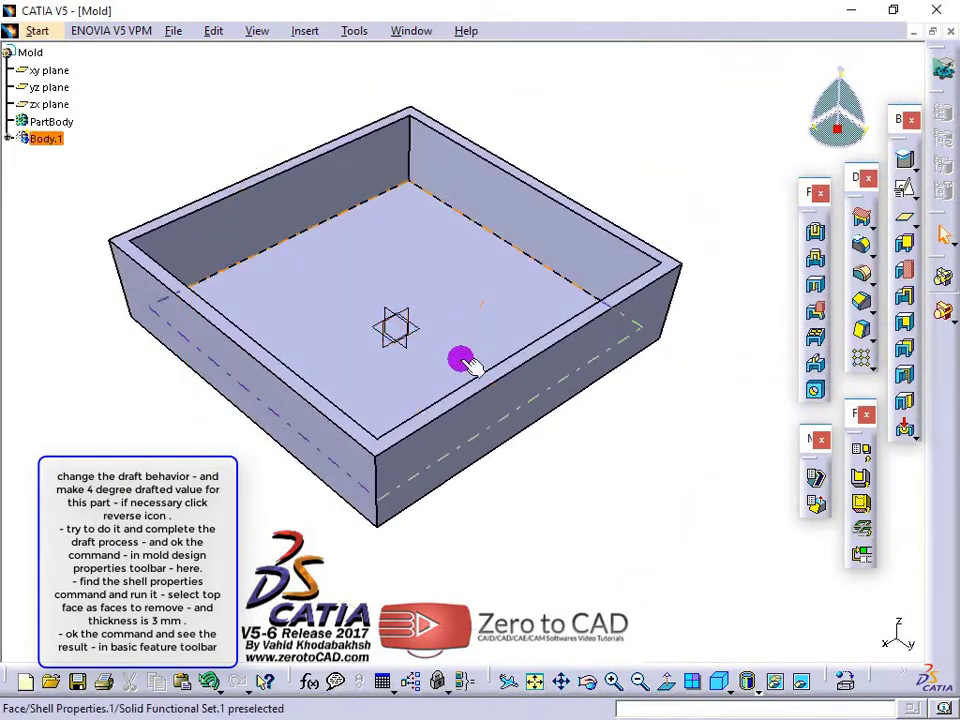
Step: Start an External Feature with the Prism shape and create its profile sketch on the top rim face of the box
left_click(904, 348)
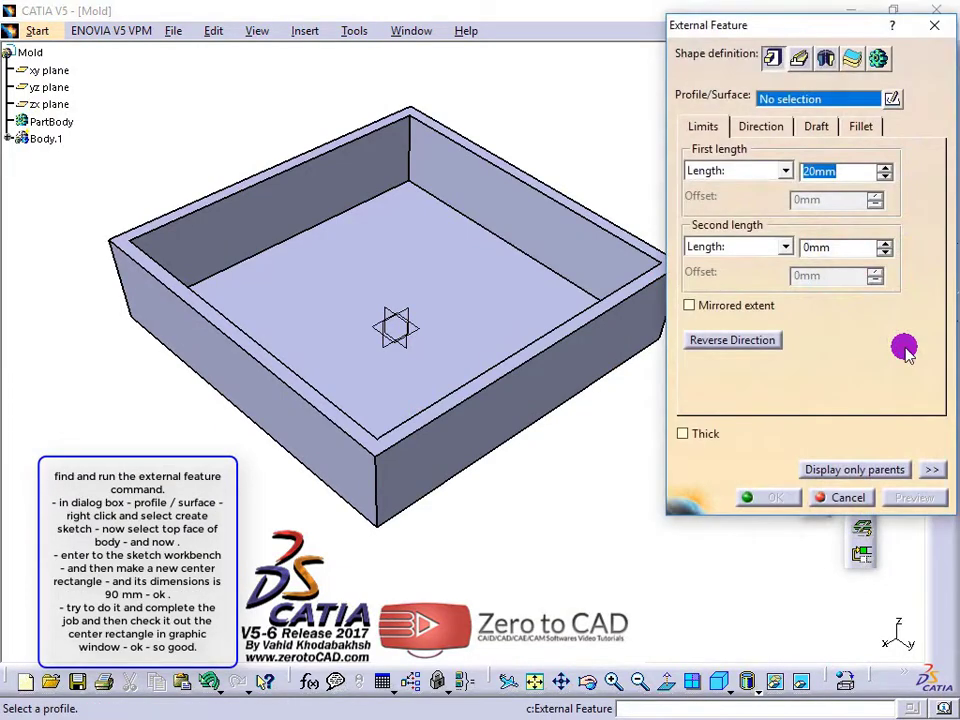
right_click(807, 104)
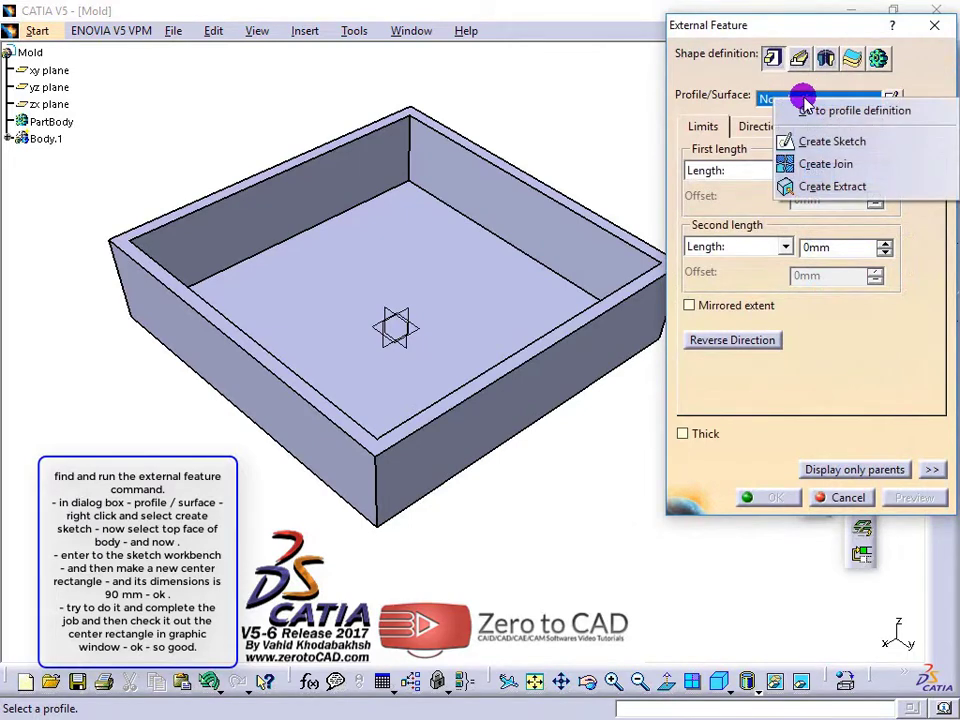
left_click(830, 143)
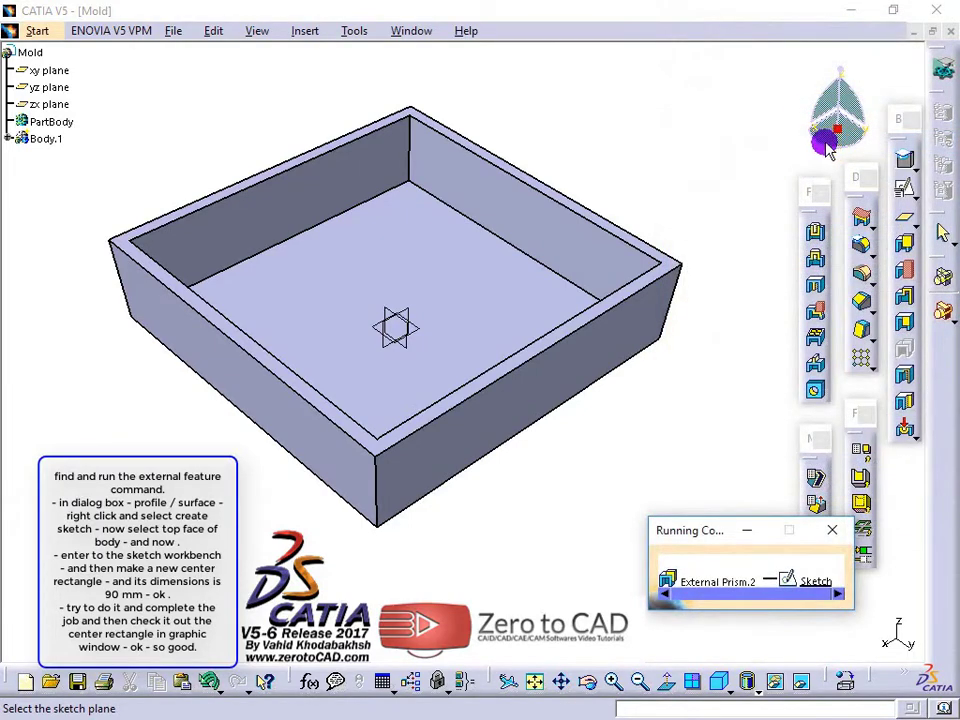
left_click(667, 262)
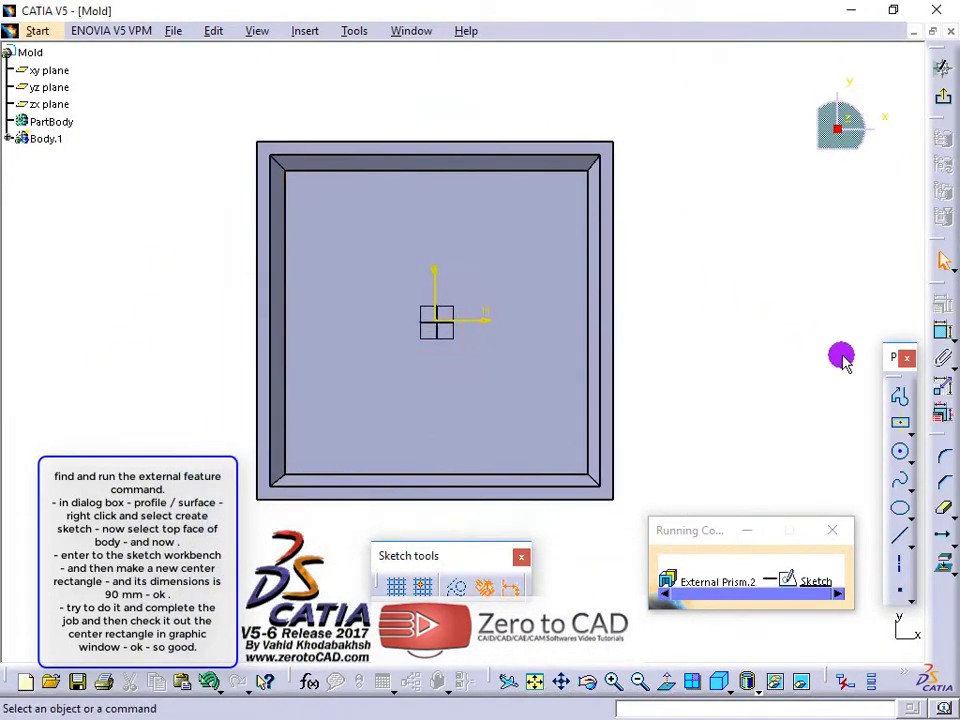
Step: Sketch a centered rectangle about 105.9 mm wide and 108 mm high around the box, centered on the sketch origin
left_click(901, 422)
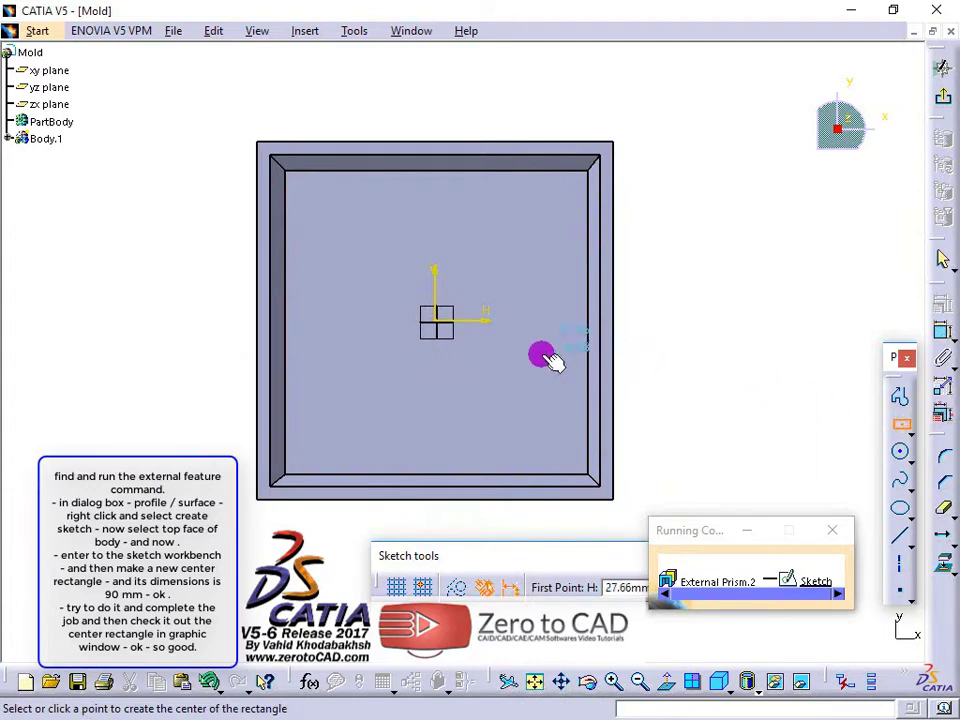
left_click(436, 322)
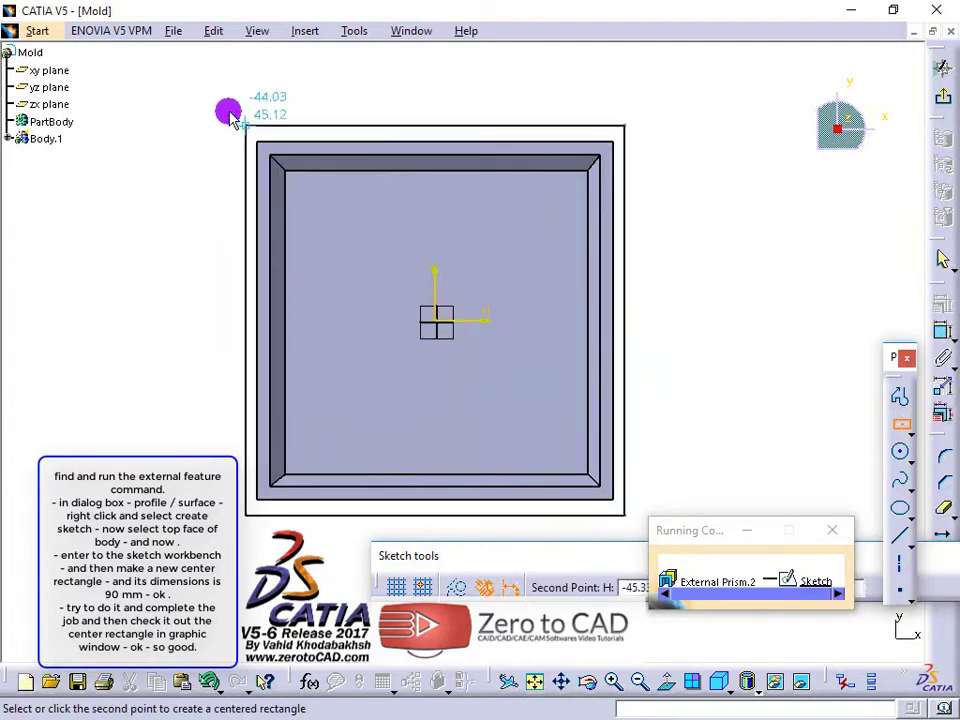
left_click(207, 89)
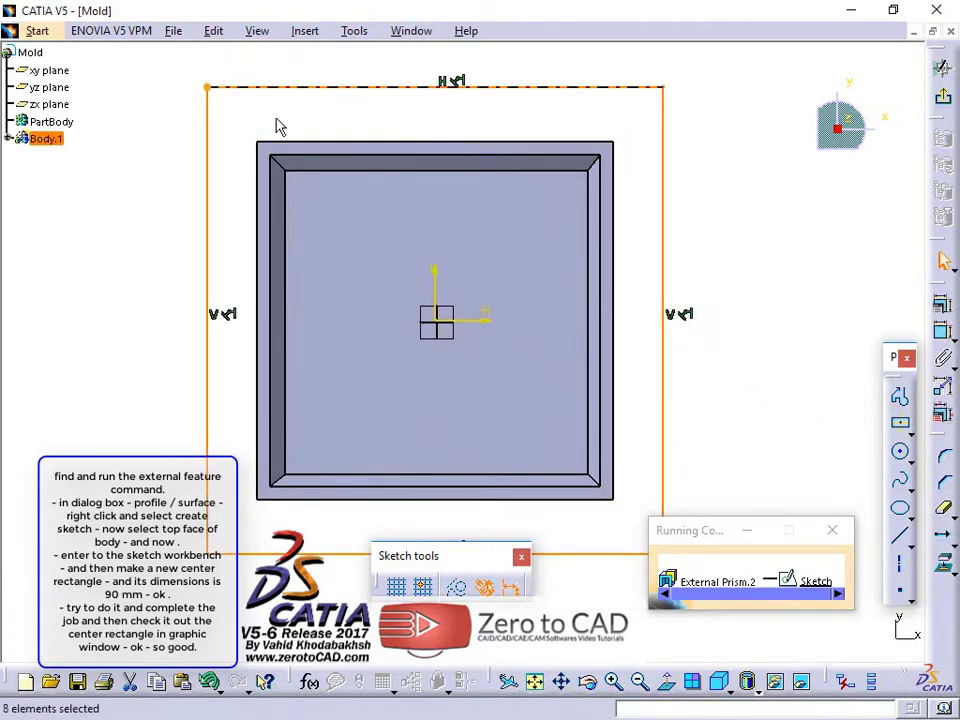
Step: Dimension the width and height of the new rectangle around the box
left_click(940, 330)
left_click(514, 87)
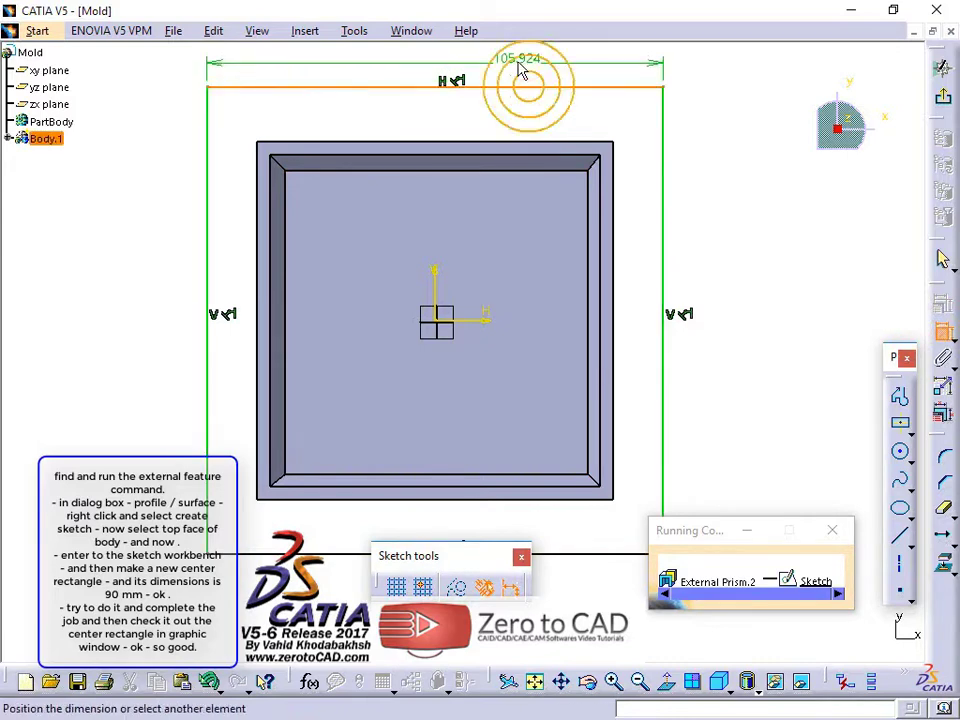
left_click(517, 58)
left_click(664, 182)
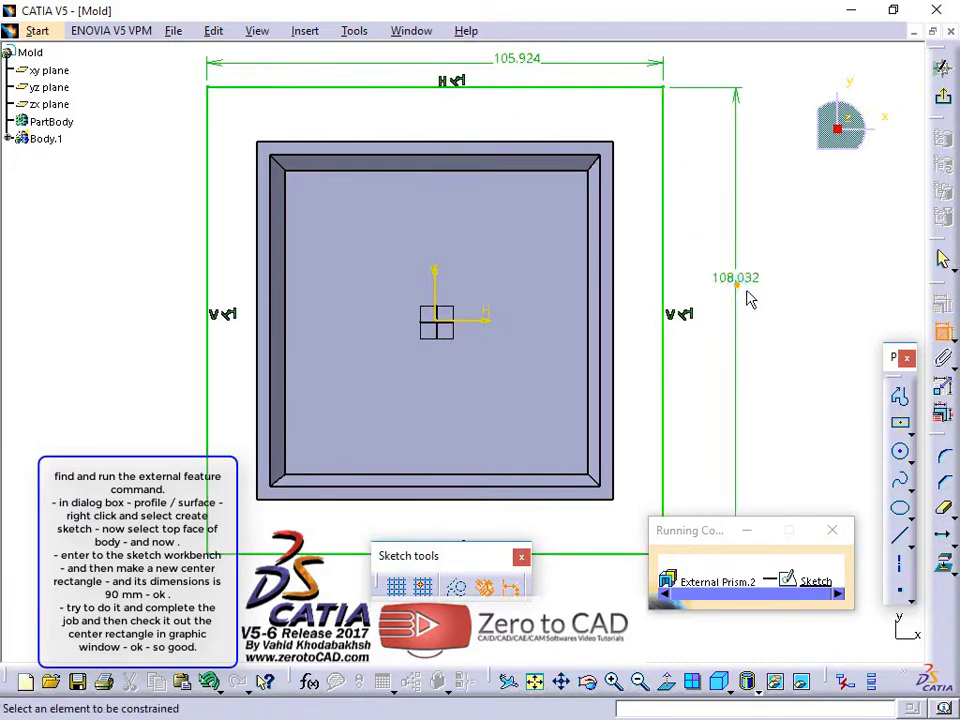
left_click(741, 281)
Step: Set the outer rectangle's height to 90 mm
double_click(741, 281)
type("90")
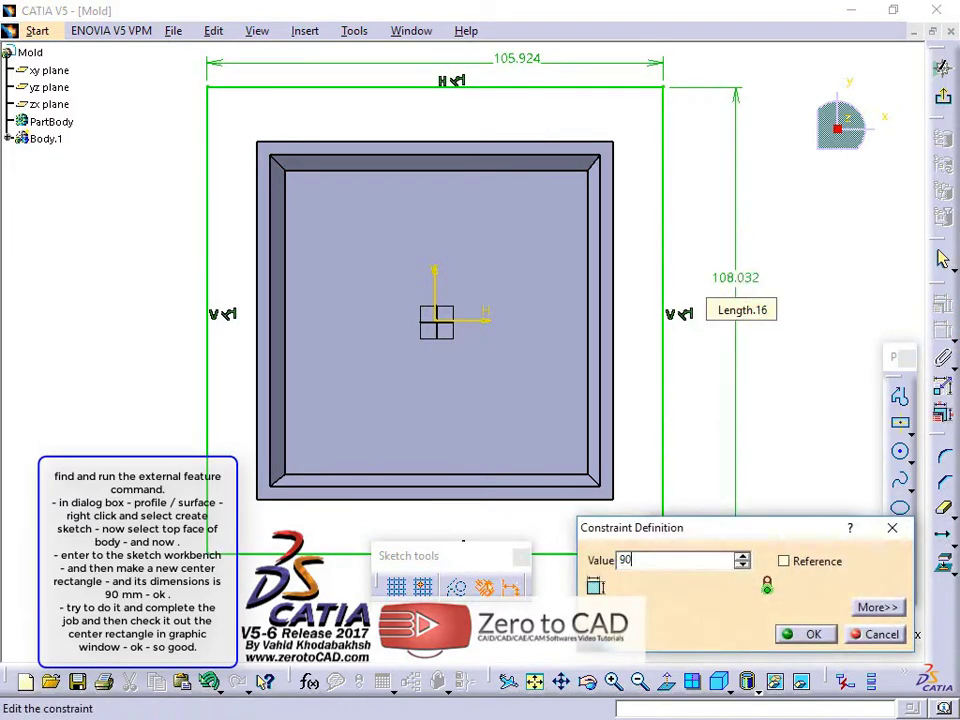
left_click(808, 634)
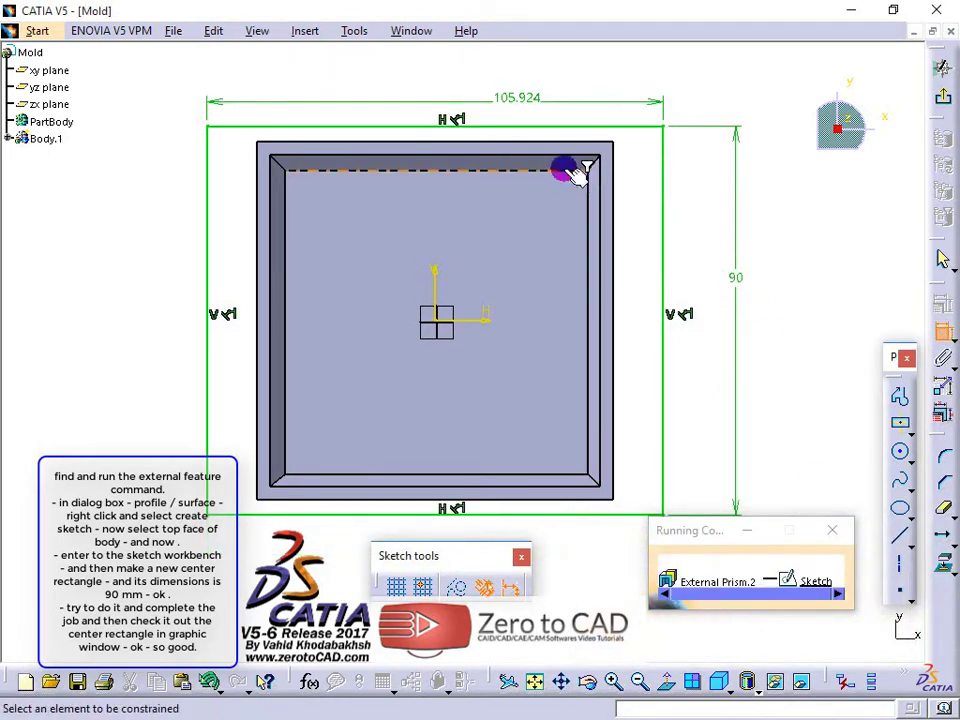
Step: Set the outer rectangle's width to 90 mm and exit the sketch back to the External Feature definition
double_click(510, 98)
type("90")
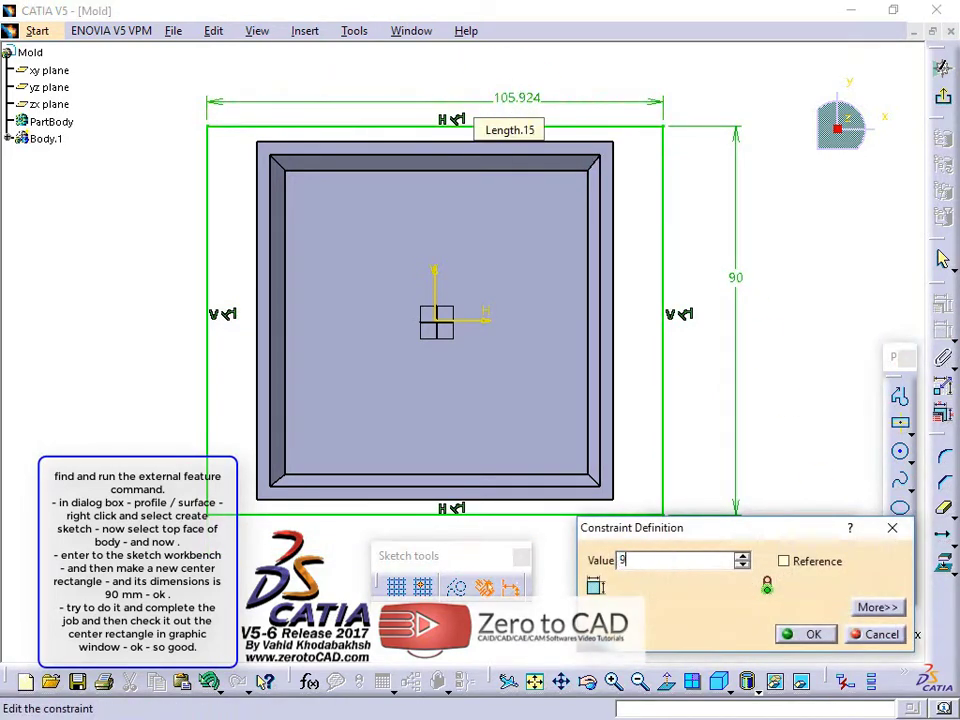
left_click(805, 636)
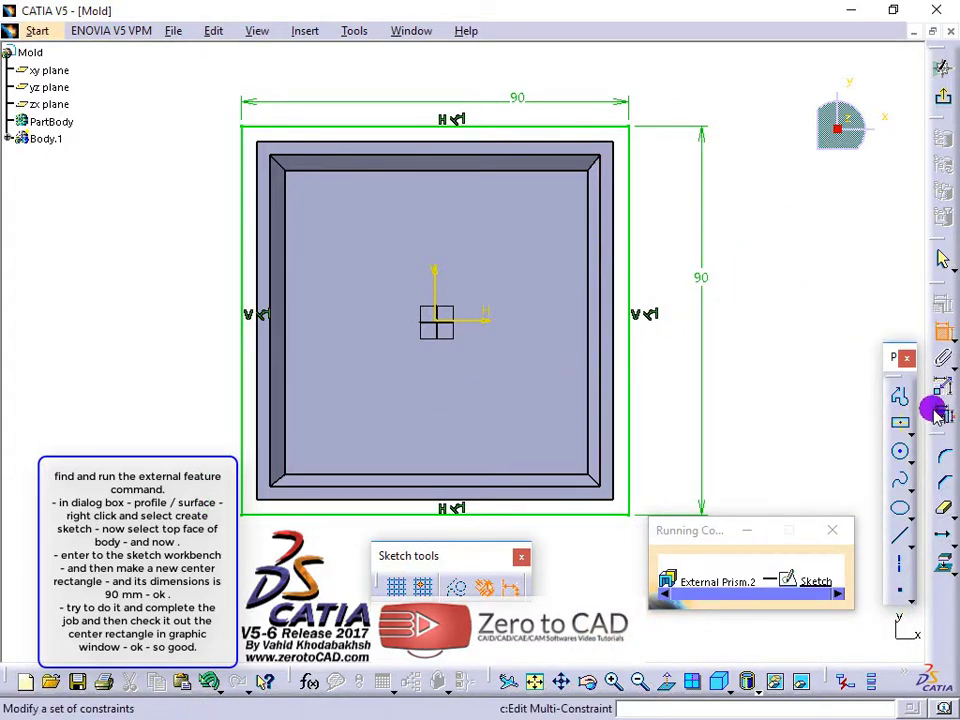
left_click(943, 100)
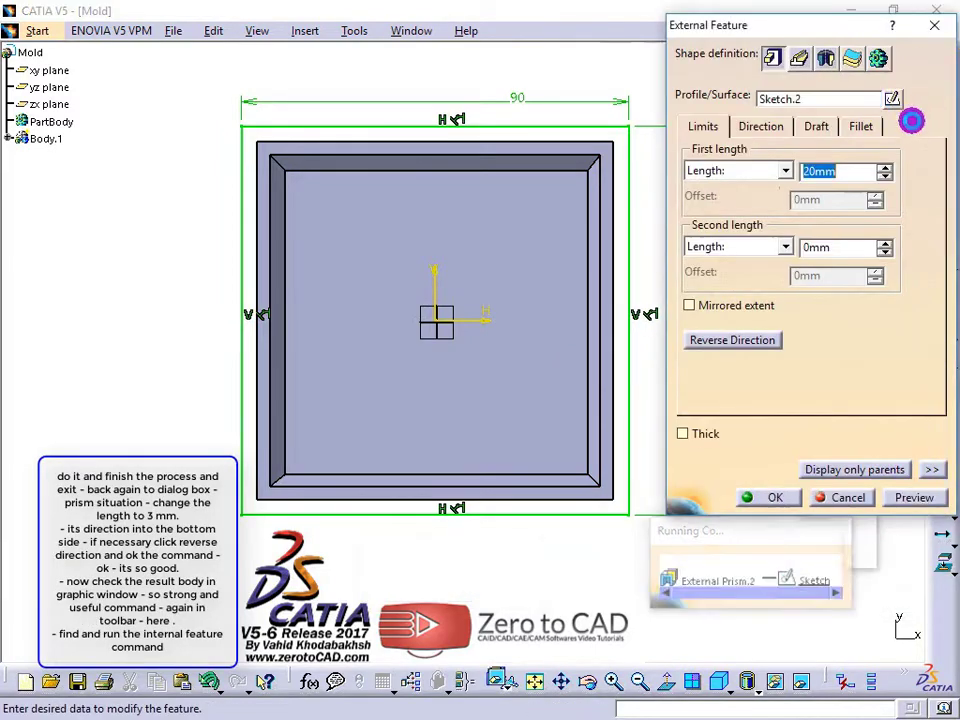
Step: Set the external prism's first length to 3 mm, reverse its direction down toward the box bottom, and create the feature
middle_click_drag(425, 340, 510, 257, "ctrl")
left_click_drag(845, 171, 782, 173)
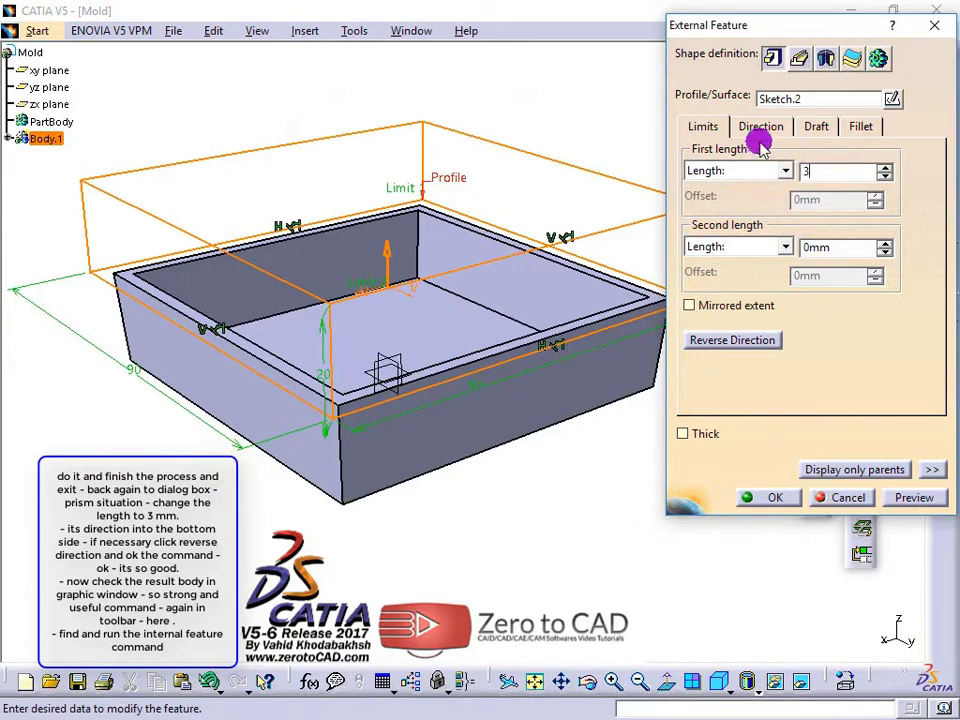
left_click(733, 343)
middle_click_drag(383, 400, 320, 272, "ctrl")
left_click(725, 342)
left_click(728, 343)
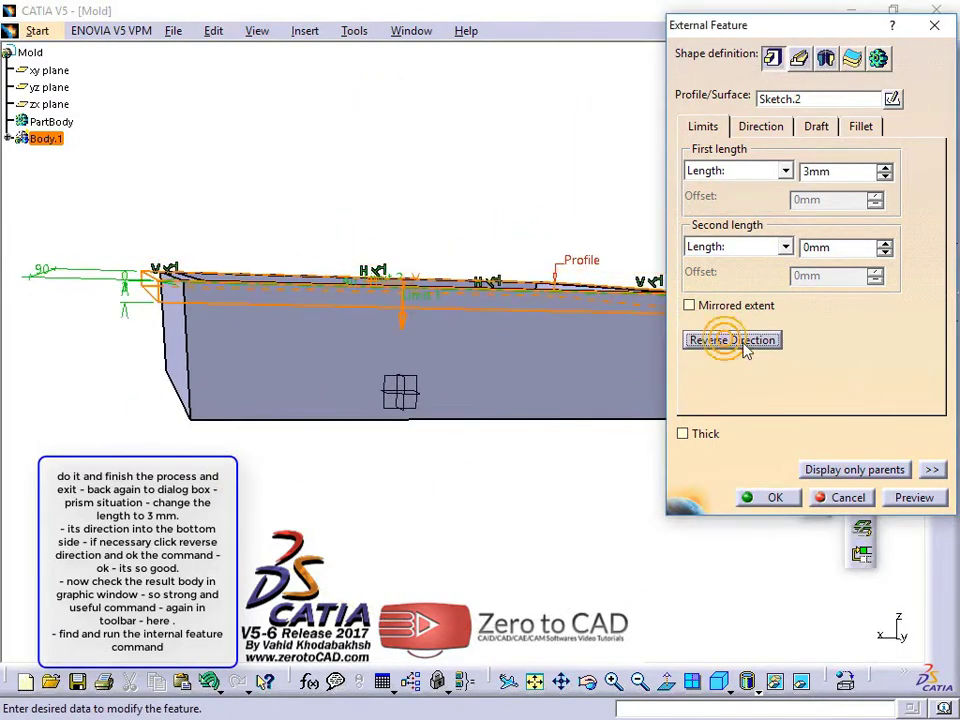
left_click(915, 497)
left_click(771, 498)
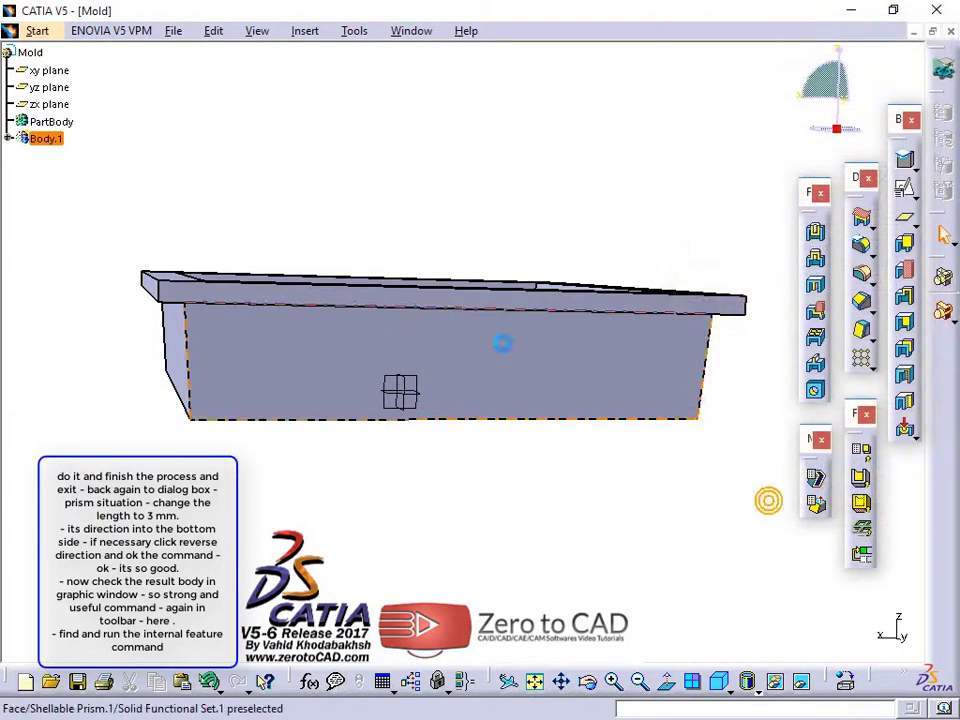
middle_click_drag(501, 343, 482, 403, "ctrl")
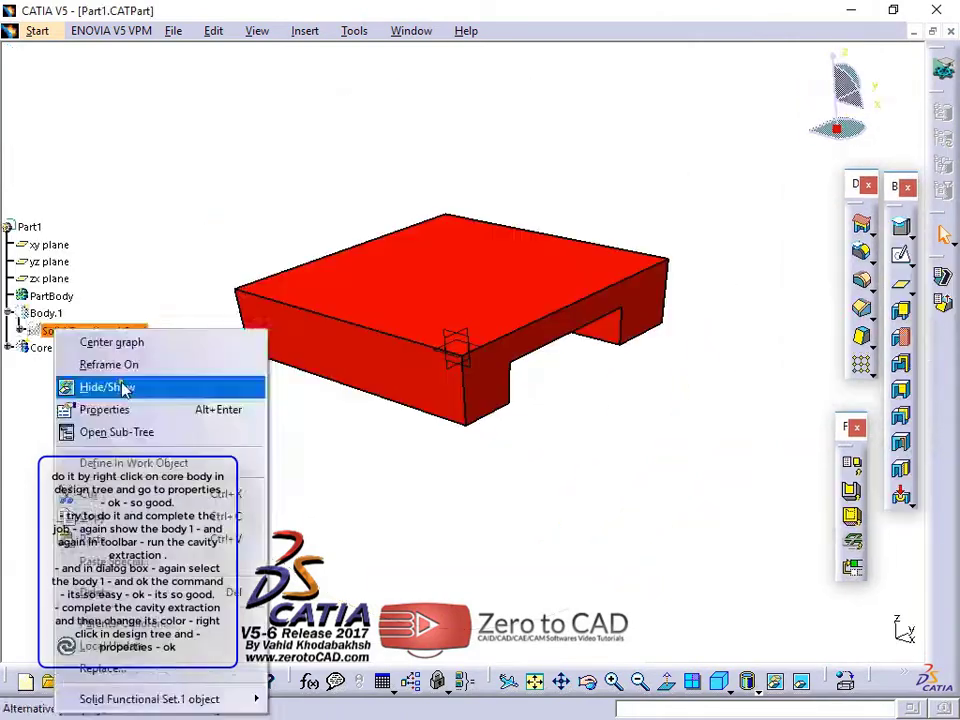
Step: Show the hidden Solid Functional Set.1 and Body.1 in Part1 alongside the red core body
left_click(118, 385)
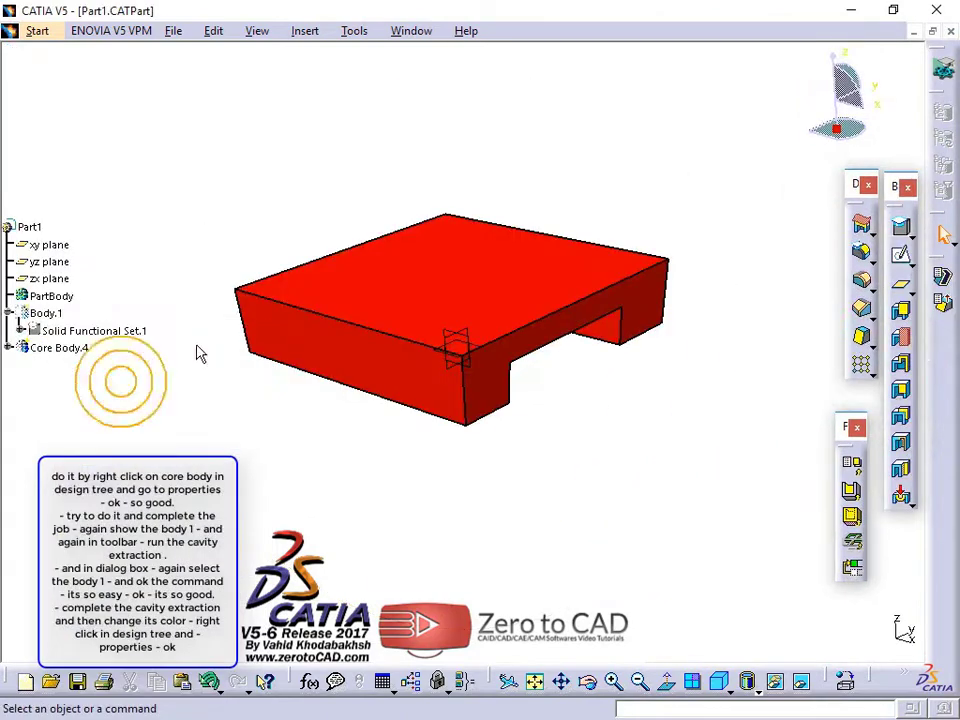
right_click(45, 313)
left_click(70, 375)
left_click(532, 157)
middle_click_drag(532, 157, 737, 284, "ctrl")
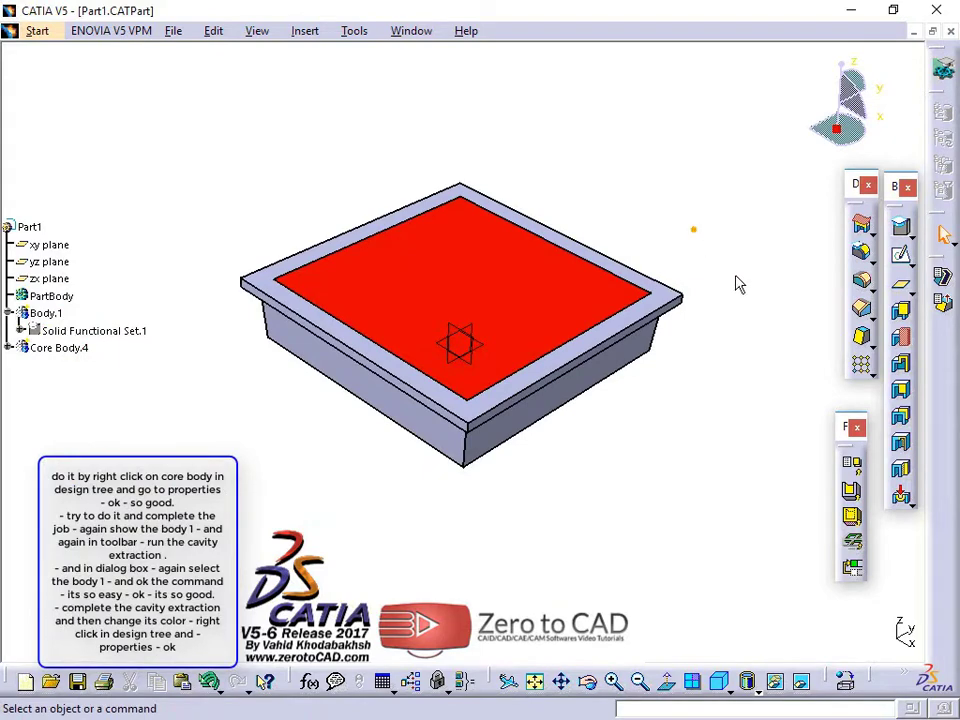
Step: Extract a cavity using Body.1 as the source body, keeping the extract behavior set to None
left_click(851, 517)
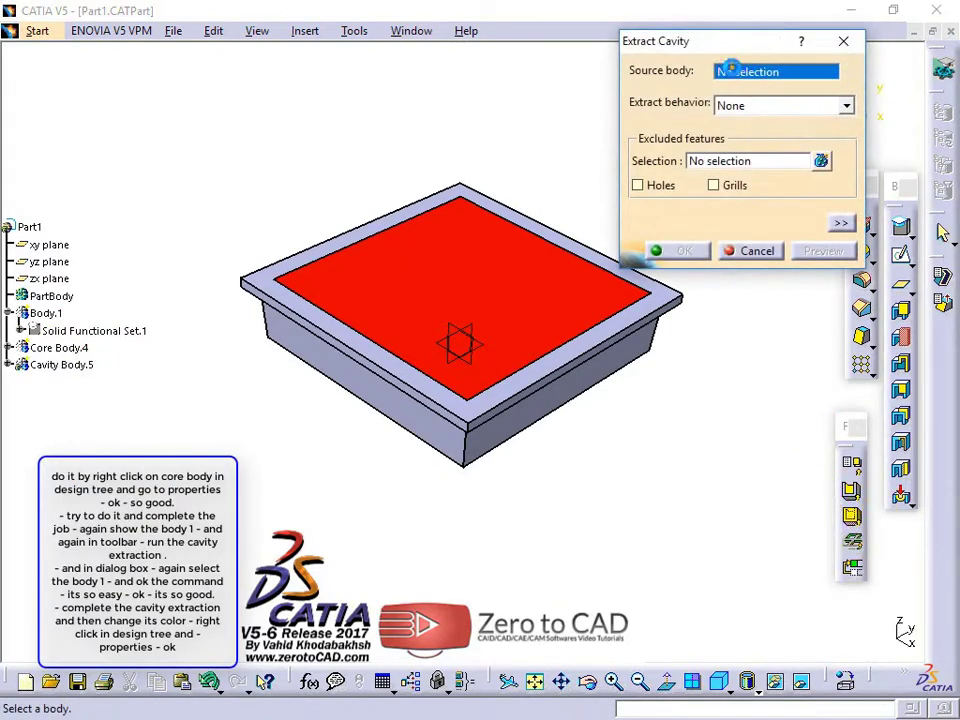
left_click(50, 313)
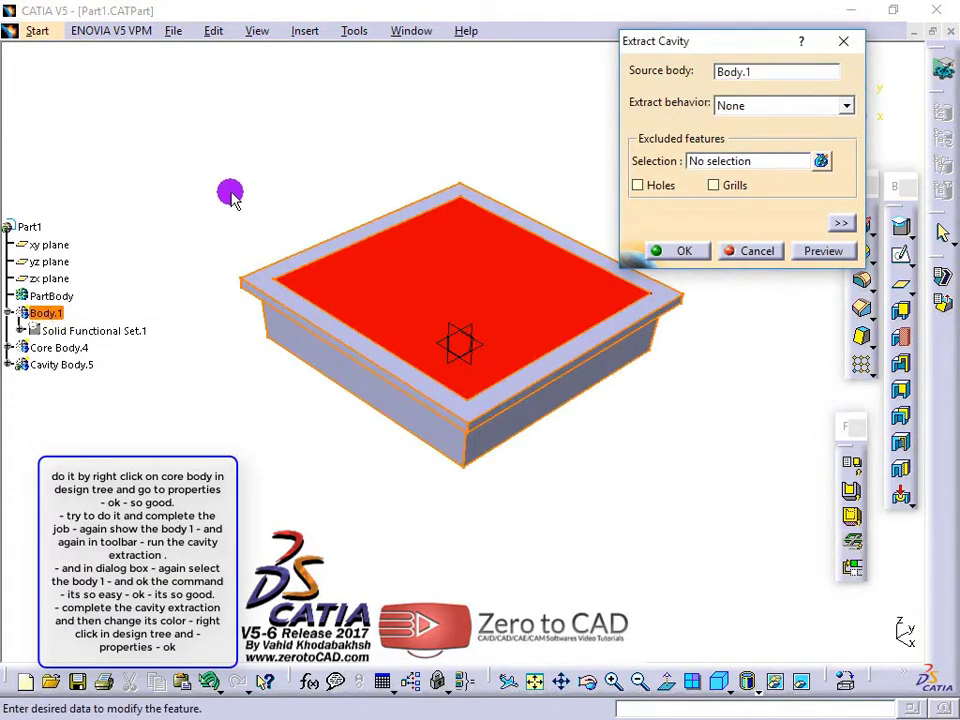
left_click(823, 251)
left_click(677, 252)
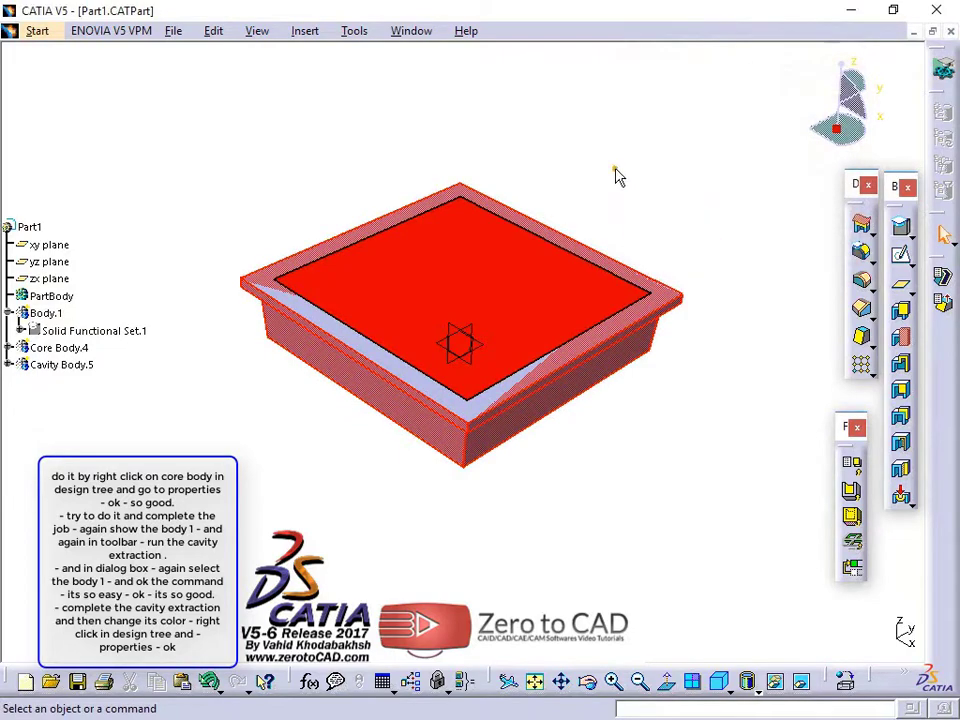
mouse_move(433, 104)
middle_mouse_down()
mouse_move(422, 133)
mouse_move(407, 69)
mouse_move(416, 114)
middle_mouse_up()
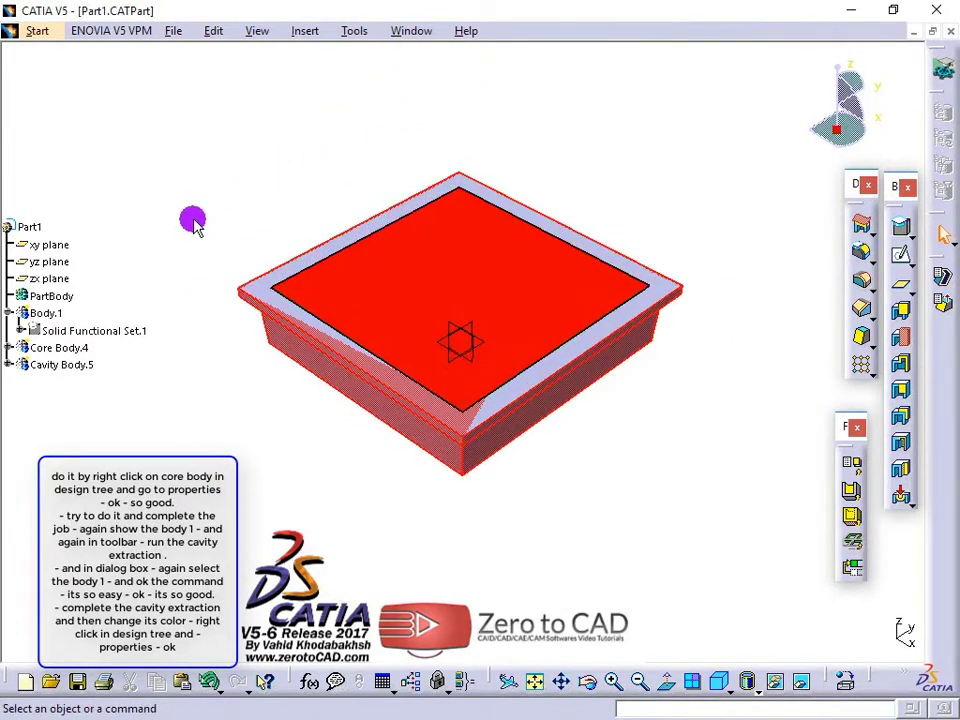
Step: Set the fill color of the extracted cavity body to dark green
right_click(75, 365)
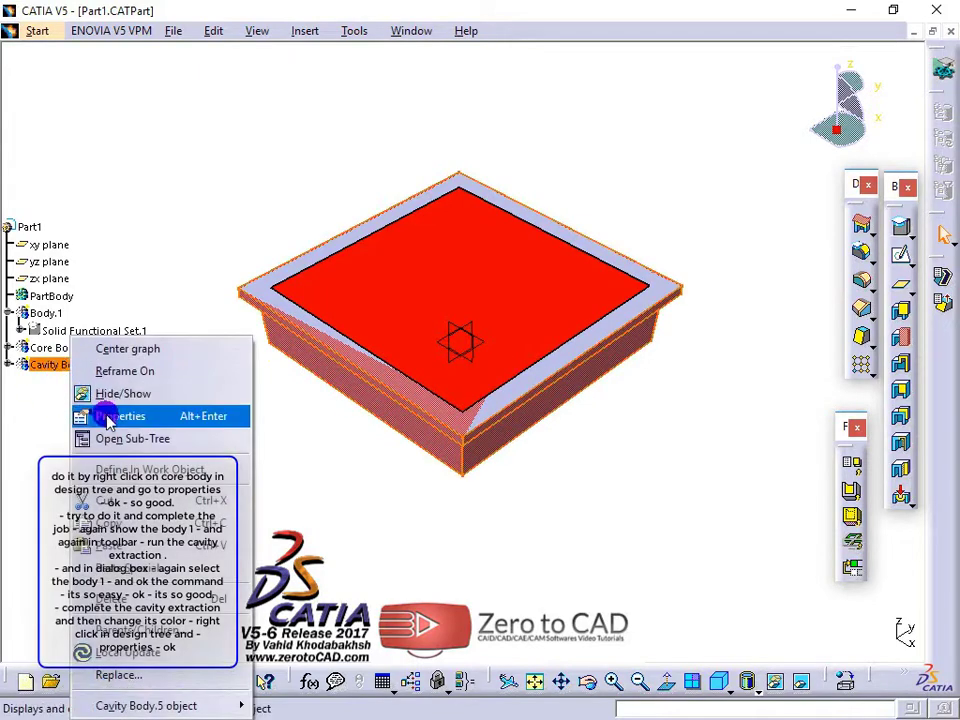
left_click(80, 416)
left_click(525, 197)
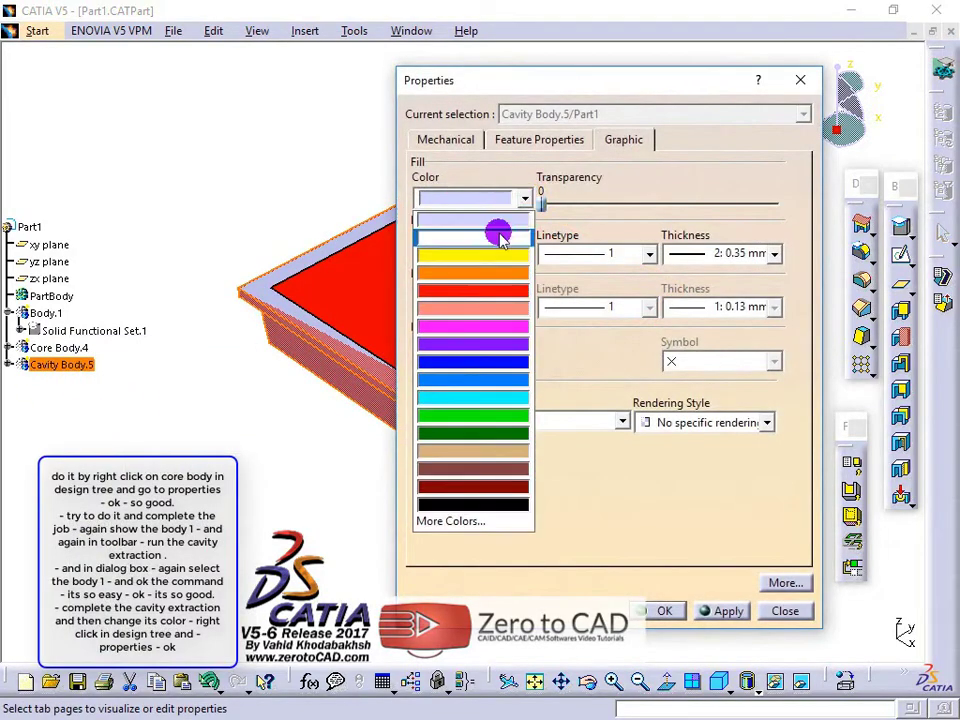
left_click(476, 435)
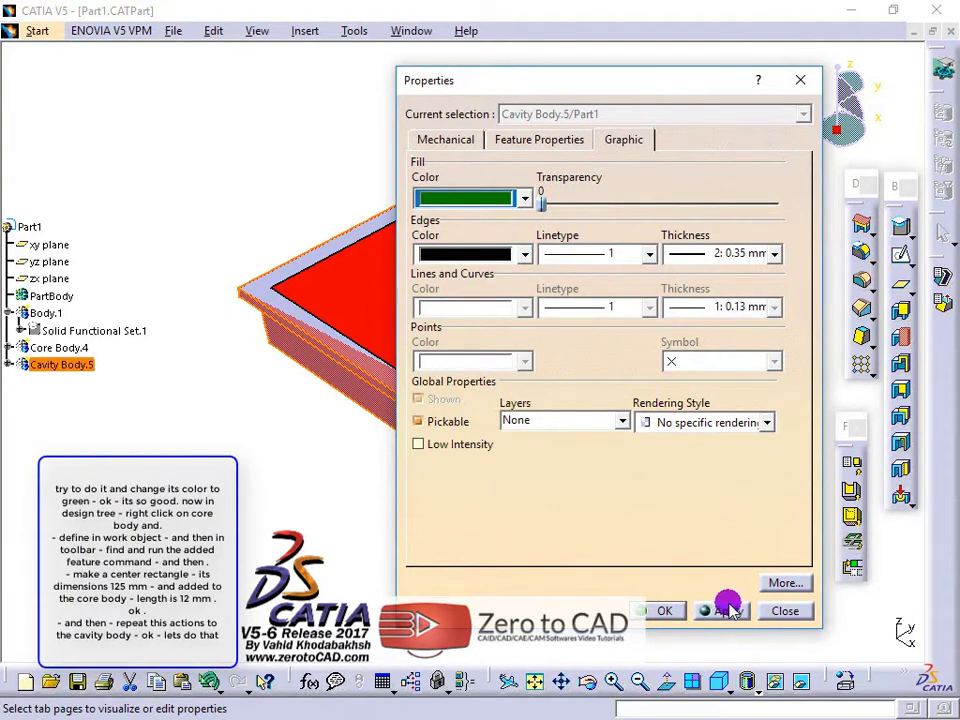
left_click(662, 611)
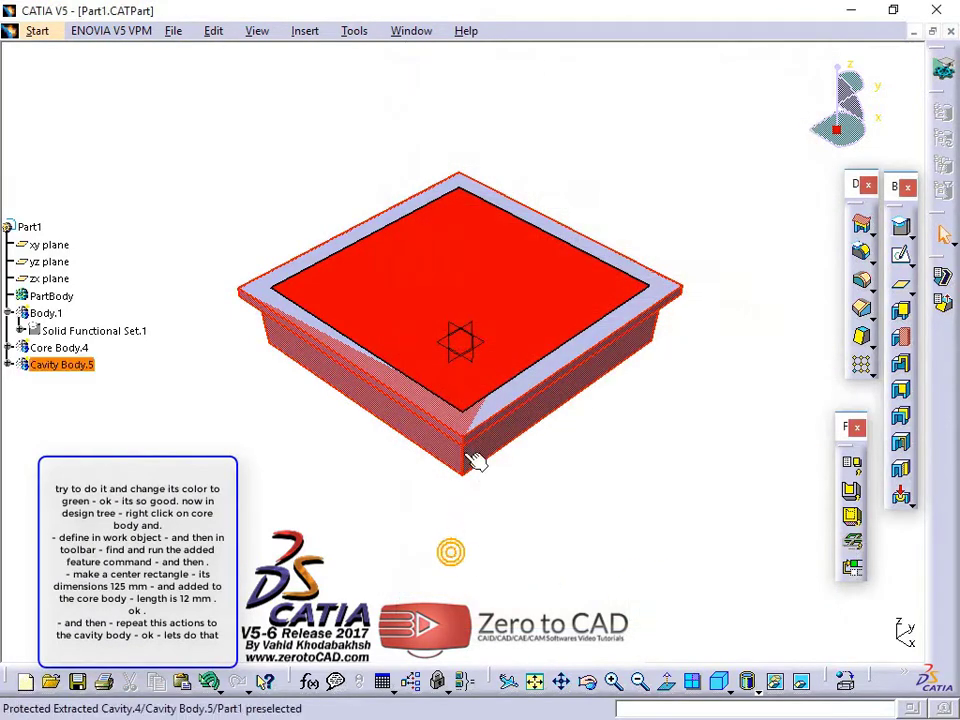
middle_click_drag(476, 456, 456, 446)
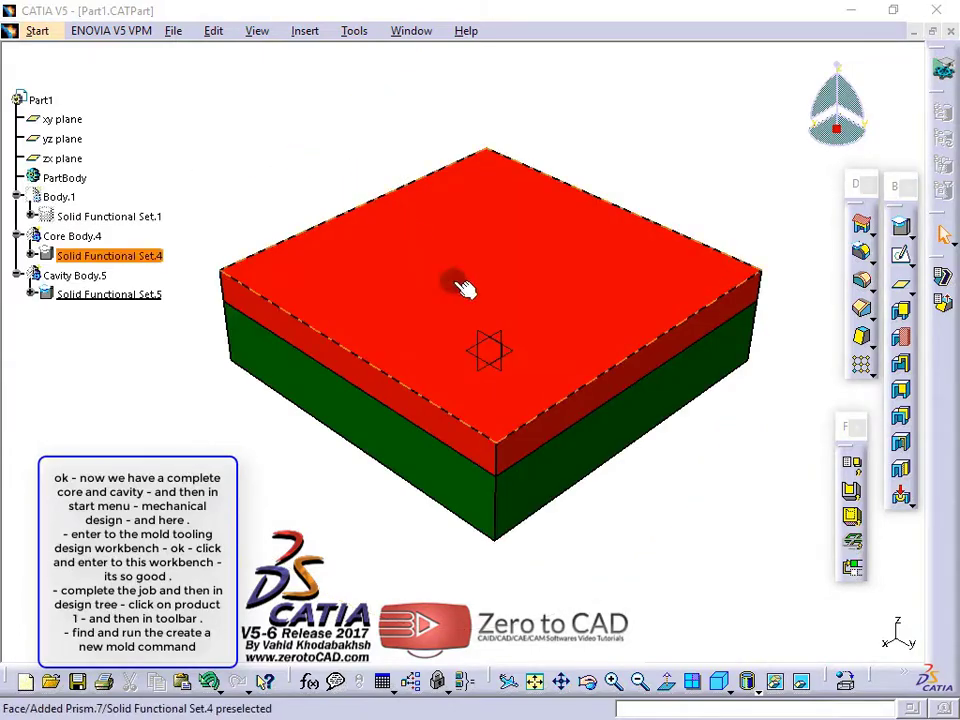
Step: Switch from the finished core and cavity part to the Mold Tooling Design workbench
middle_click_drag(465, 288, 499, 347)
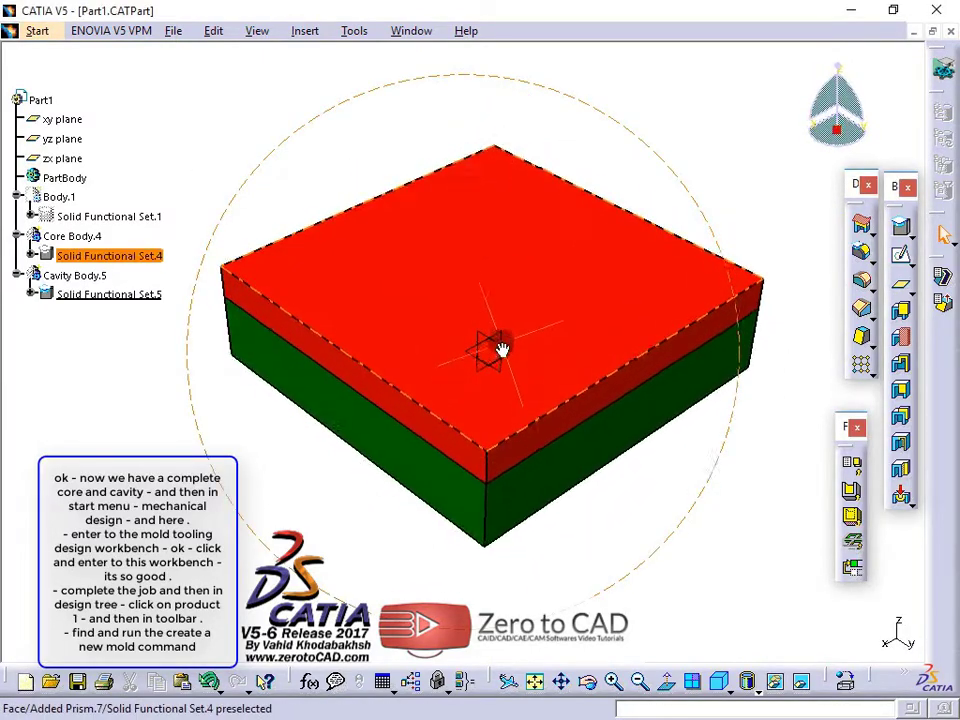
left_click(293, 188)
left_click(46, 34)
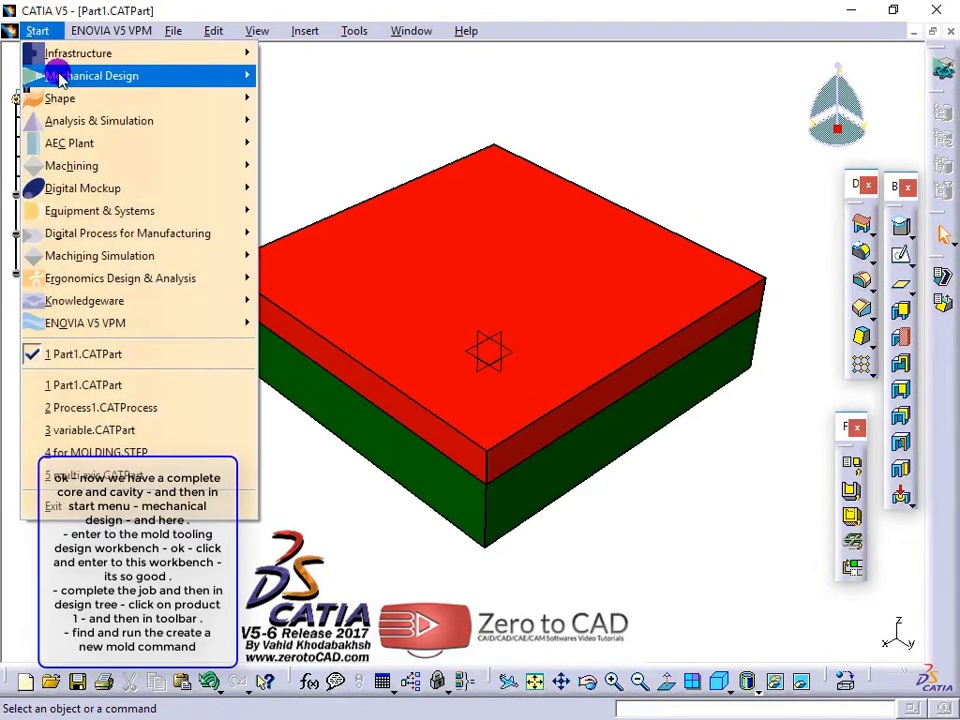
mouse_move(133, 75)
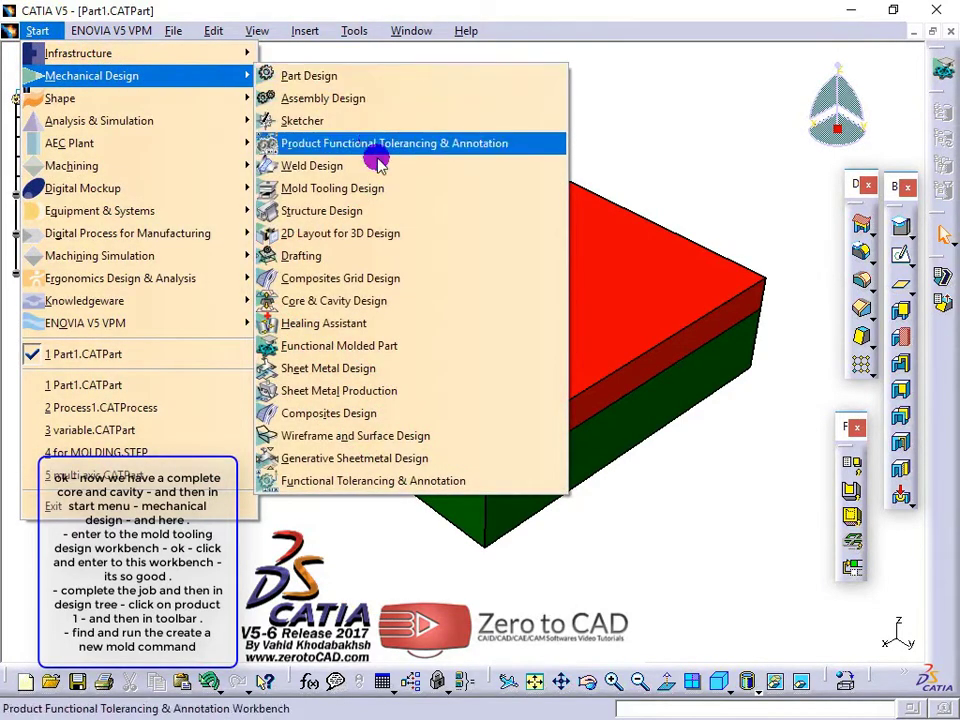
left_click(424, 189)
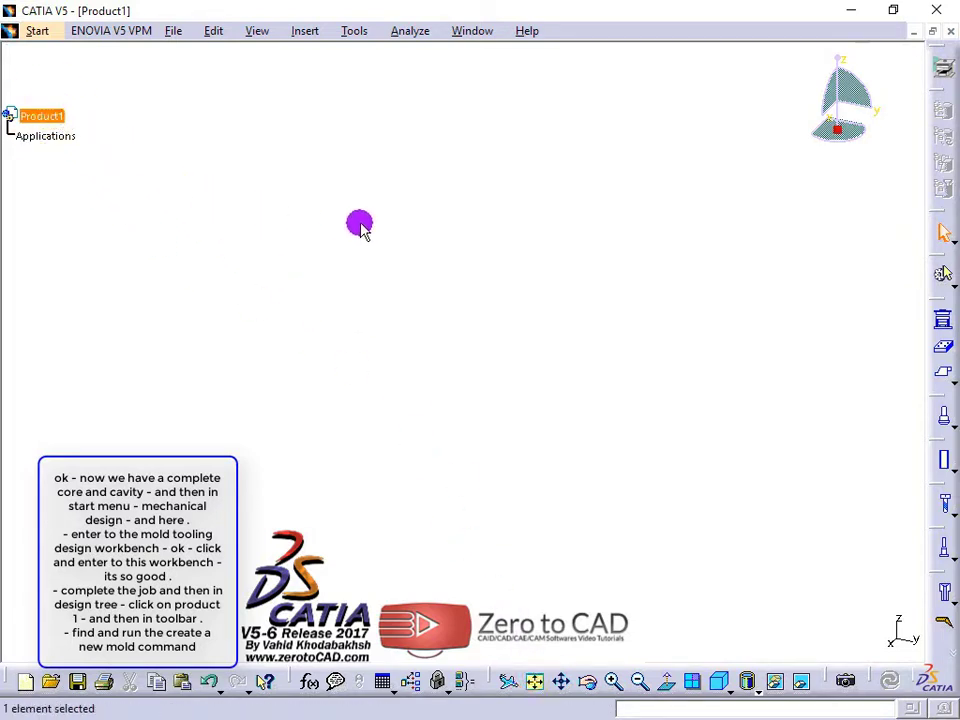
Step: Start creating a new mold in Product1 and review its plate thicknesses, dimensions and preview layout
left_click(944, 320)
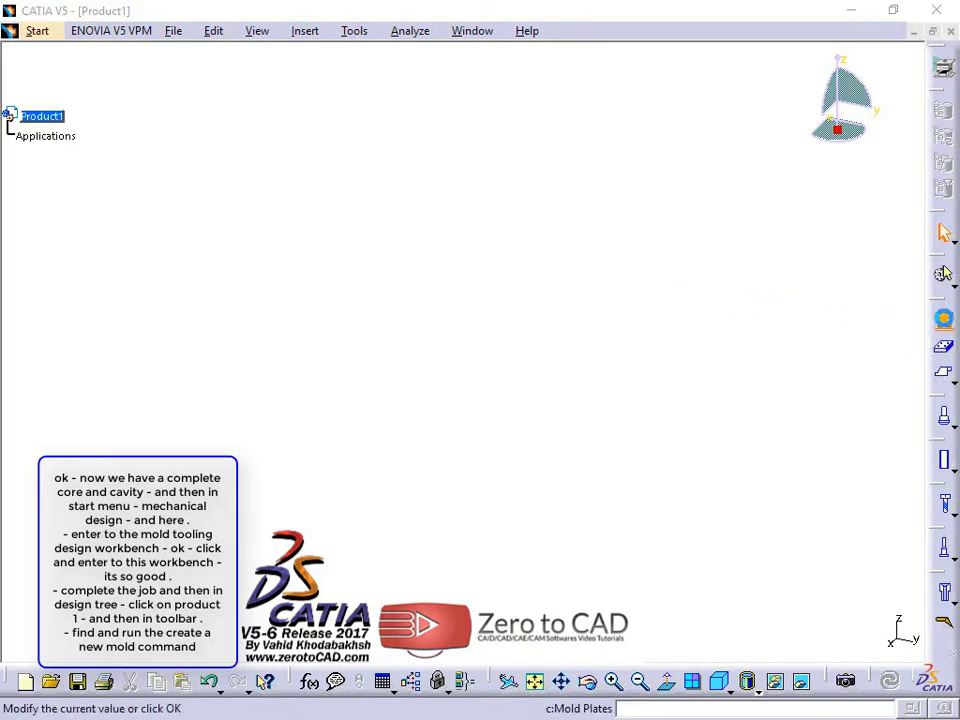
mouse_move(275, 262)
middle_mouse_down()
mouse_move(287, 259)
mouse_move(339, 347)
mouse_move(424, 257)
mouse_move(244, 326)
mouse_move(242, 339)
mouse_move(369, 349)
mouse_move(321, 279)
mouse_move(315, 227)
mouse_move(201, 264)
mouse_move(304, 388)
mouse_move(304, 364)
mouse_move(500, 290)
middle_mouse_up()
left_click_drag(659, 236, 706, 191)
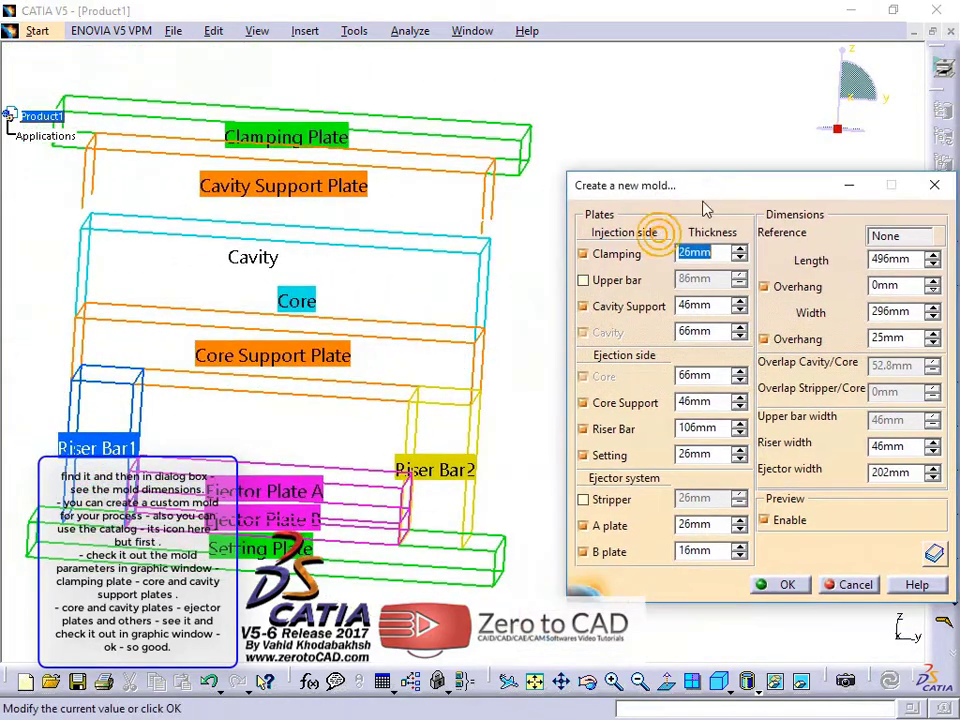
double_click(716, 256)
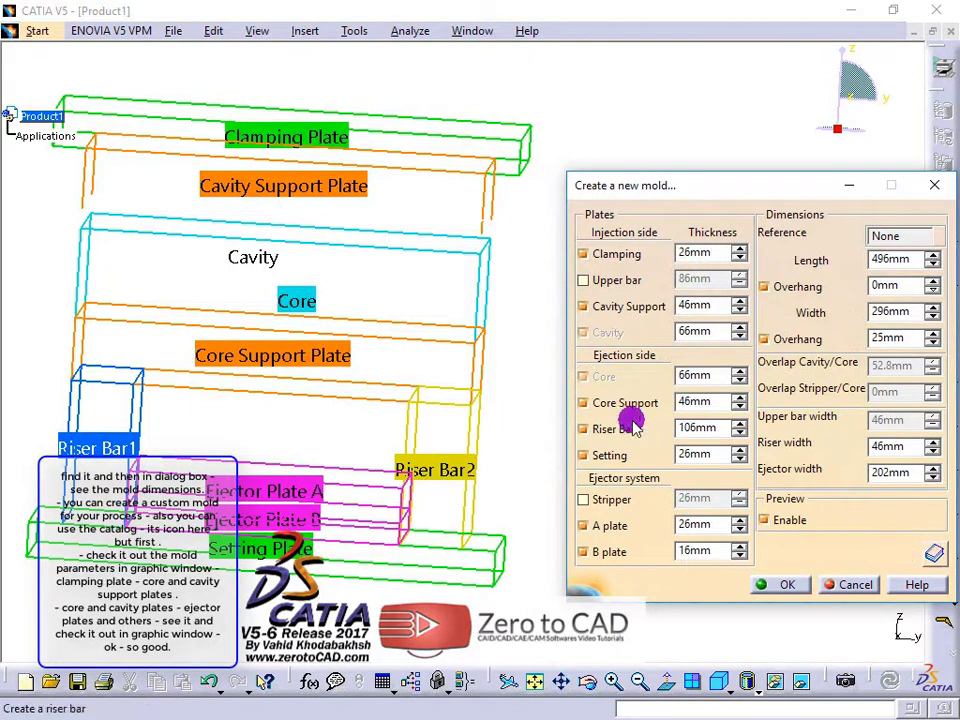
middle_click_drag(455, 437, 489, 416)
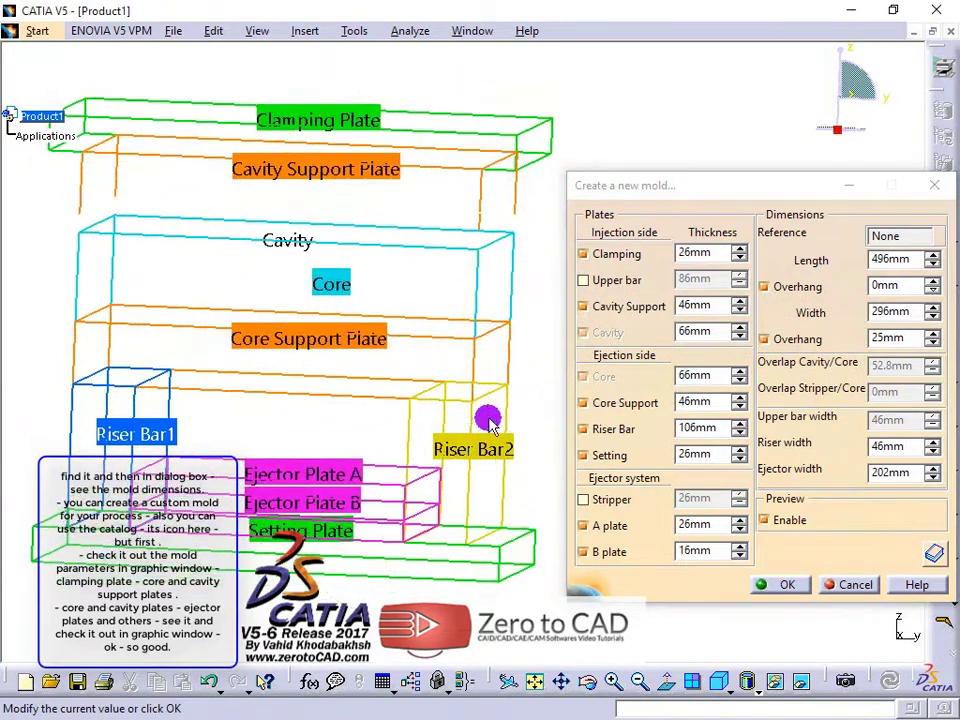
middle_click_drag(268, 244, 258, 266)
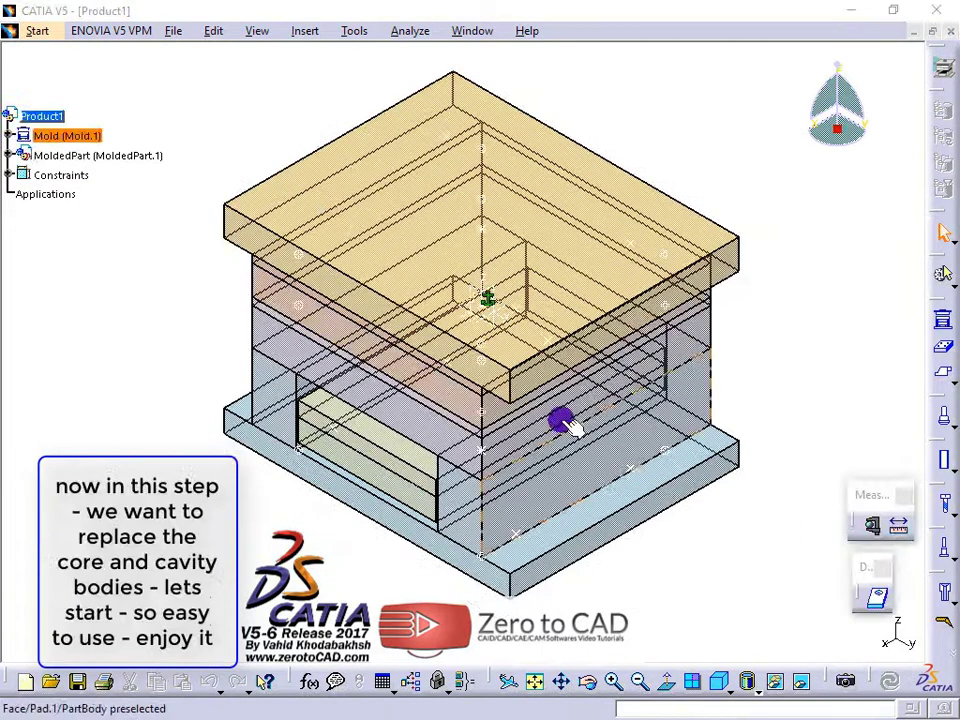
Step: Switch the display of the mold assembly from parallel to perspective projection
left_click(254, 35)
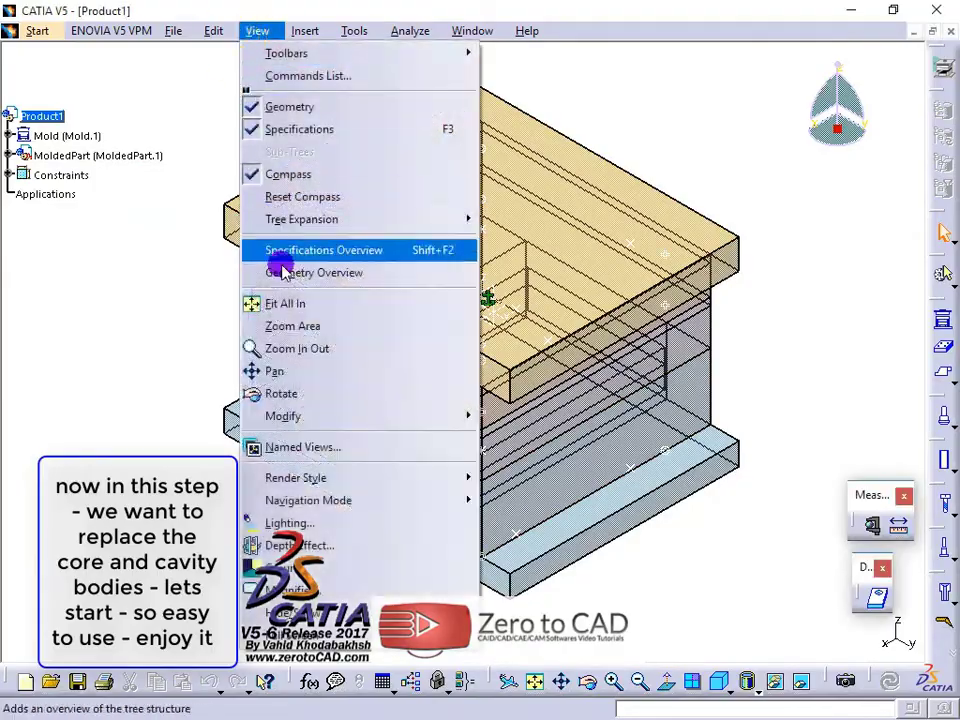
mouse_move(336, 480)
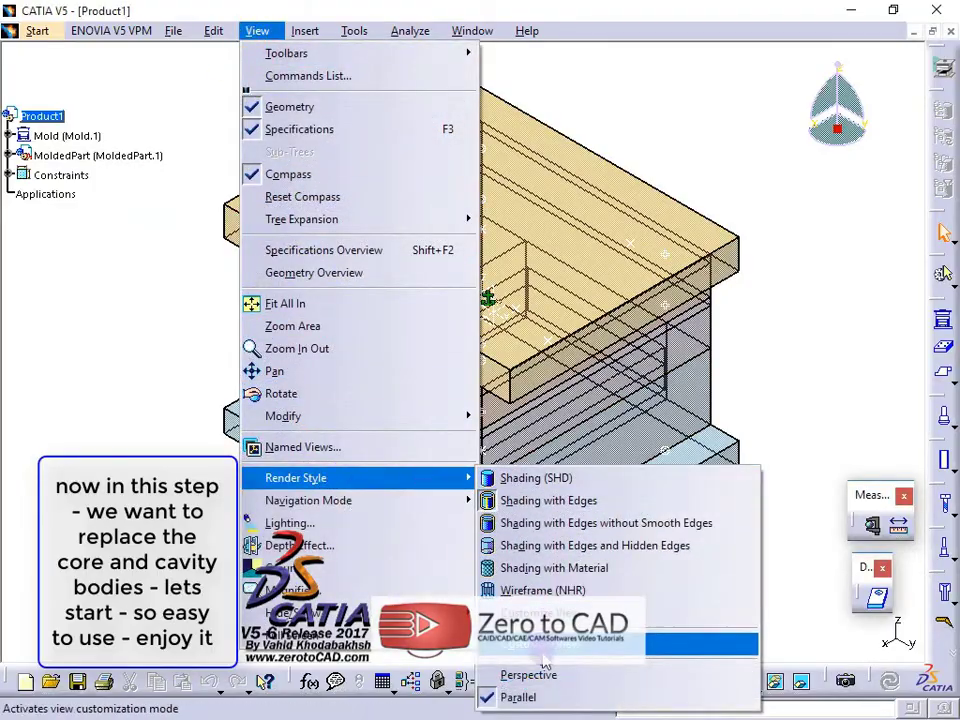
left_click(528, 675)
middle_click_drag(499, 493, 400, 490)
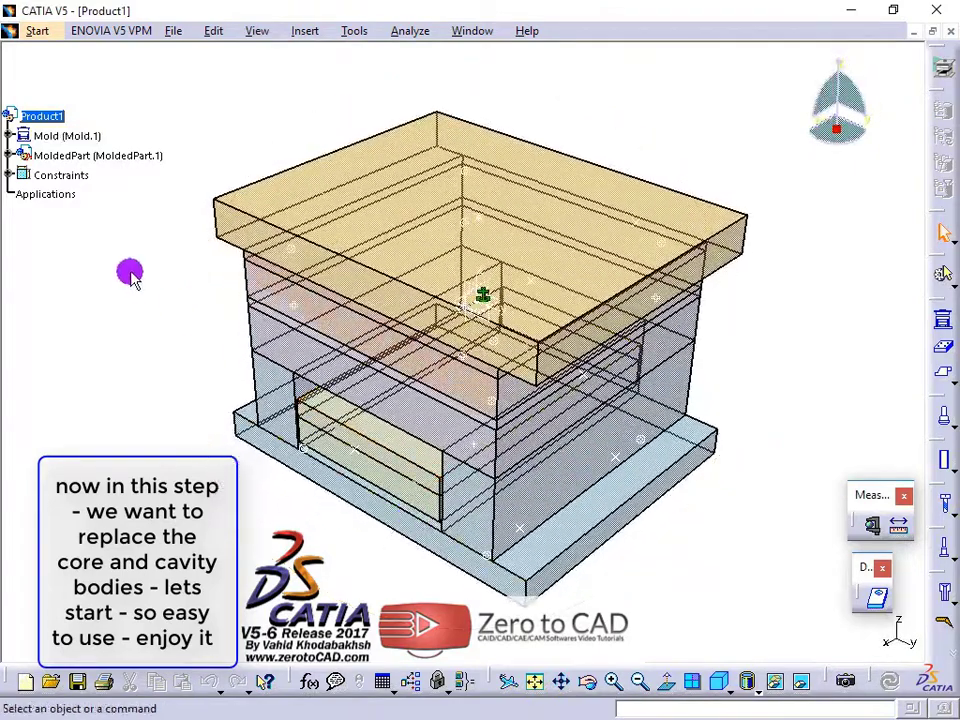
Step: Replace the injection side's CavityPlate component with the CAVITY part from the MOLD folder and accept the impacts of the replacement
left_click(9, 136)
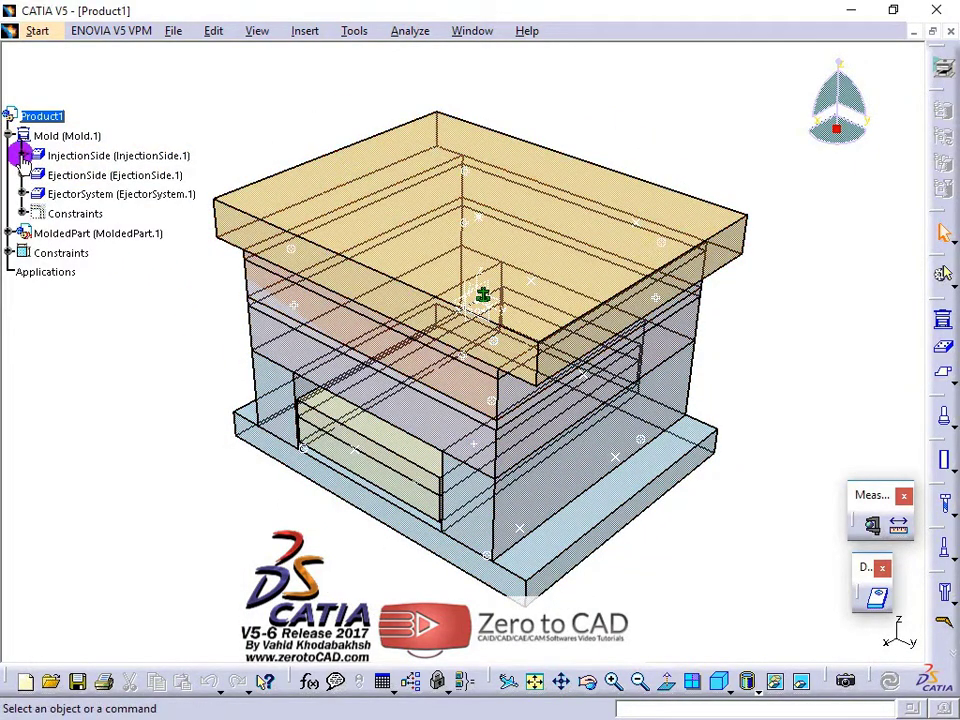
left_click(23, 155)
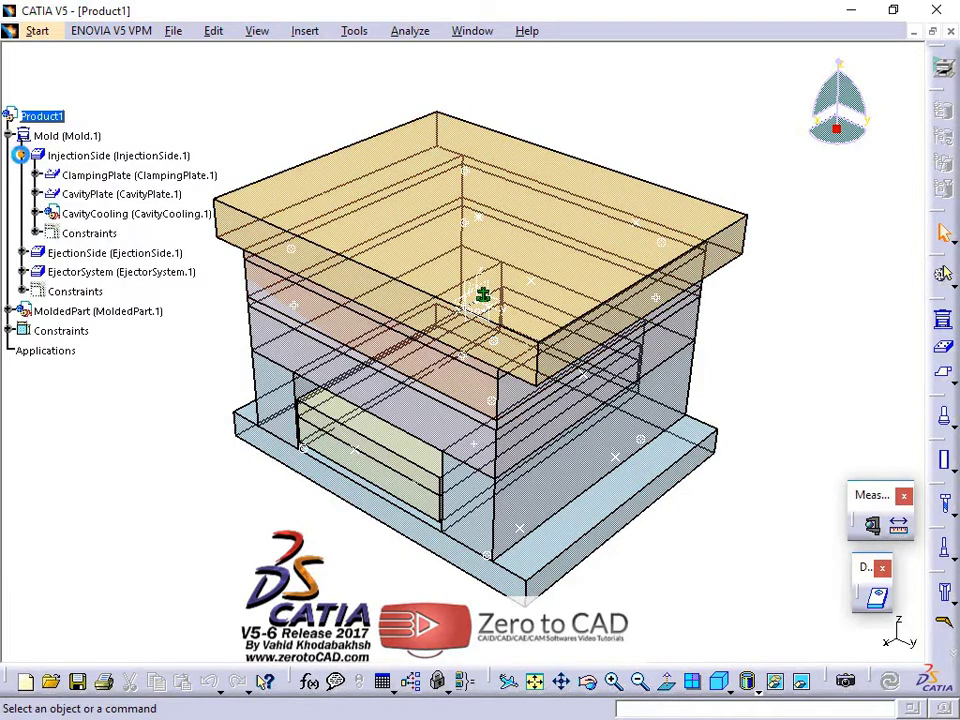
left_click(23, 253)
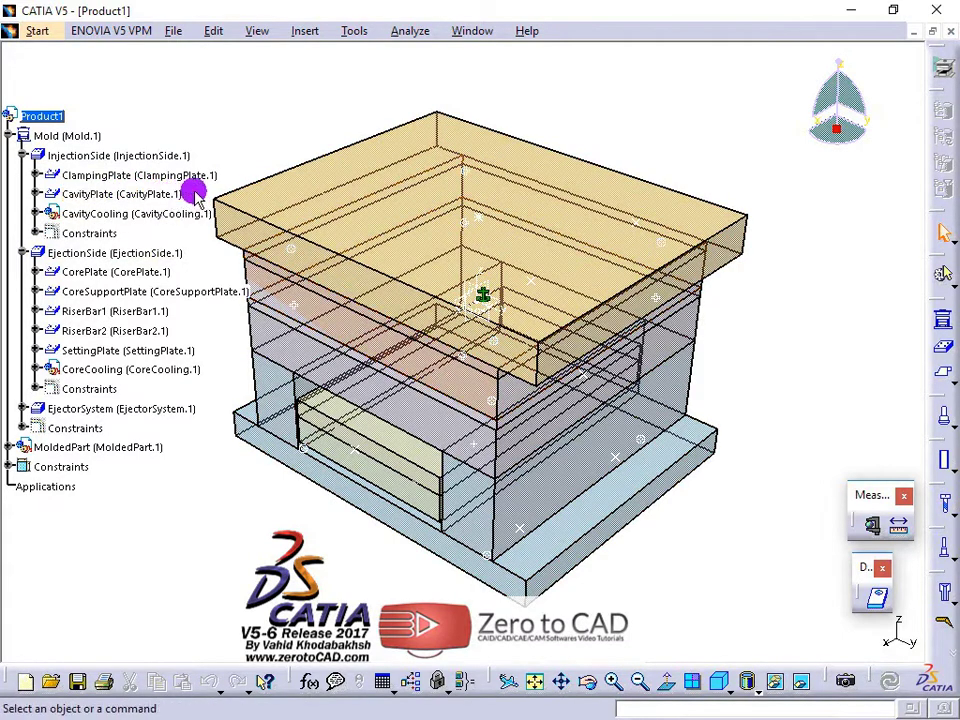
right_click(140, 197)
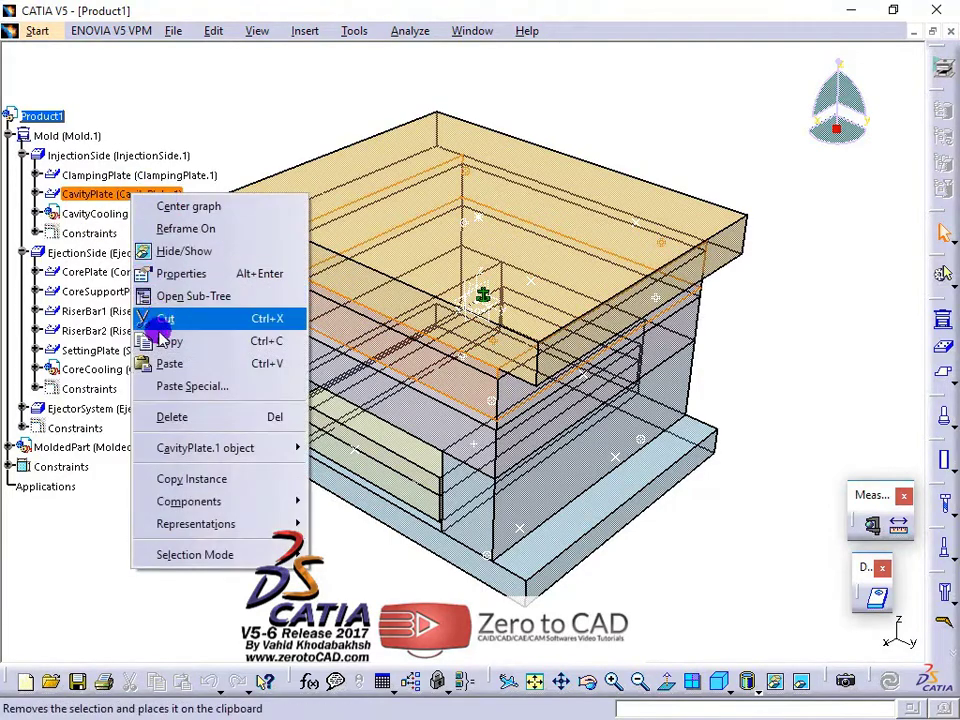
mouse_move(208, 508)
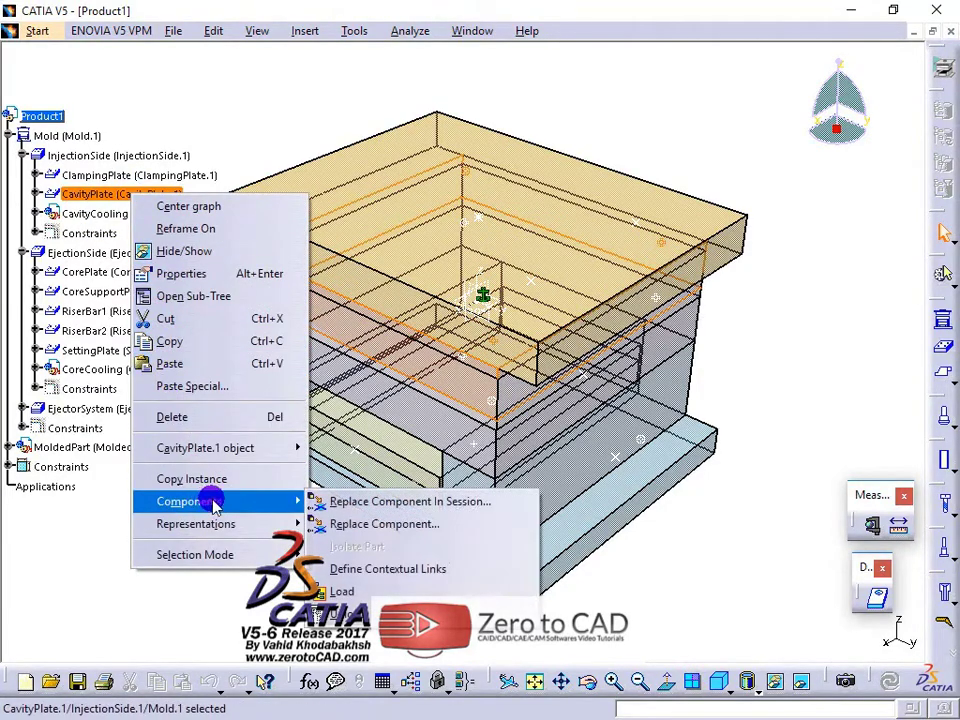
left_click(364, 524)
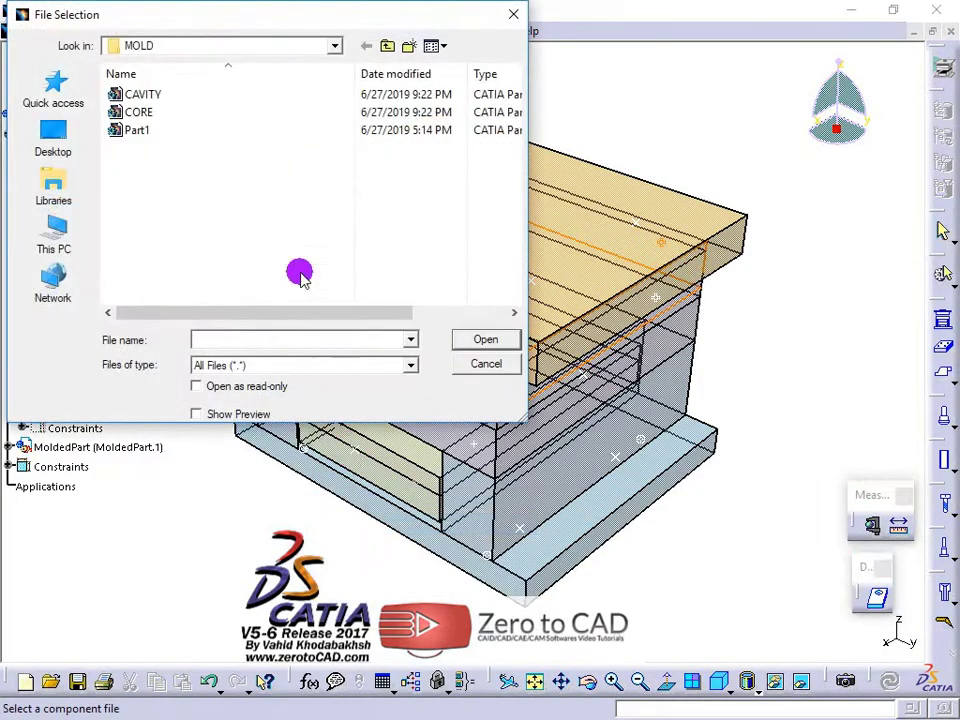
left_click_drag(197, 27, 346, 122)
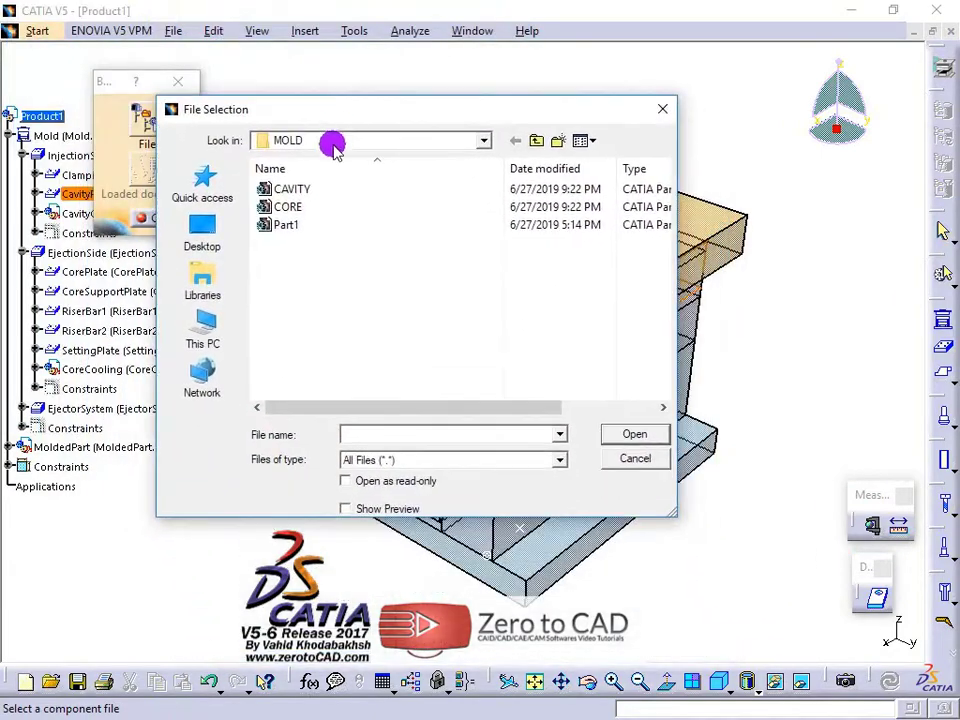
double_click(284, 188)
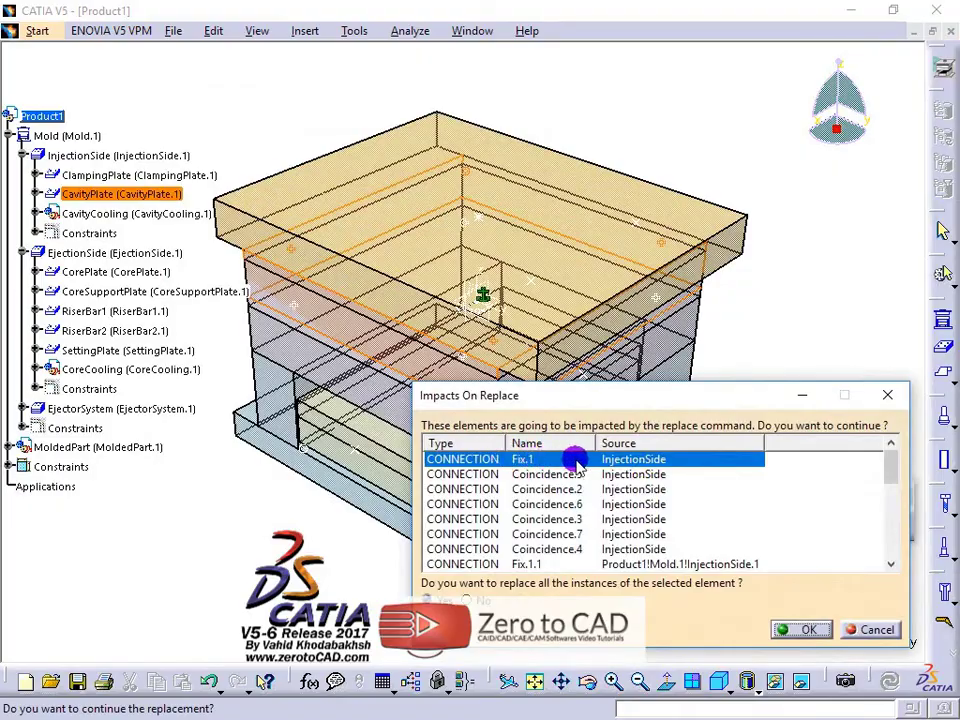
left_click(812, 628)
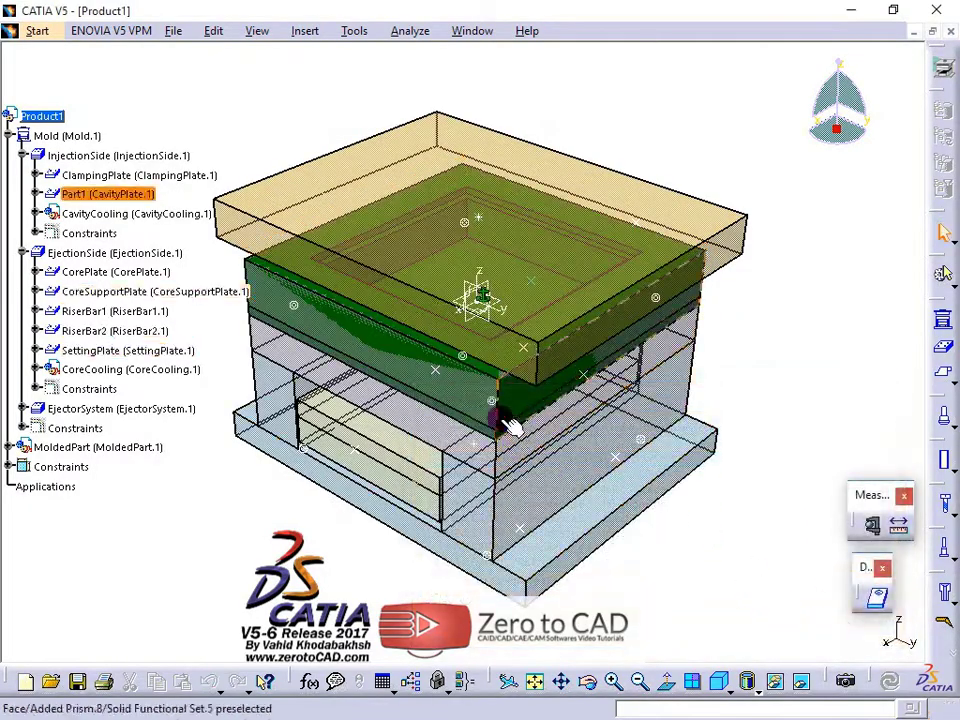
middle_click_drag(484, 468, 510, 497)
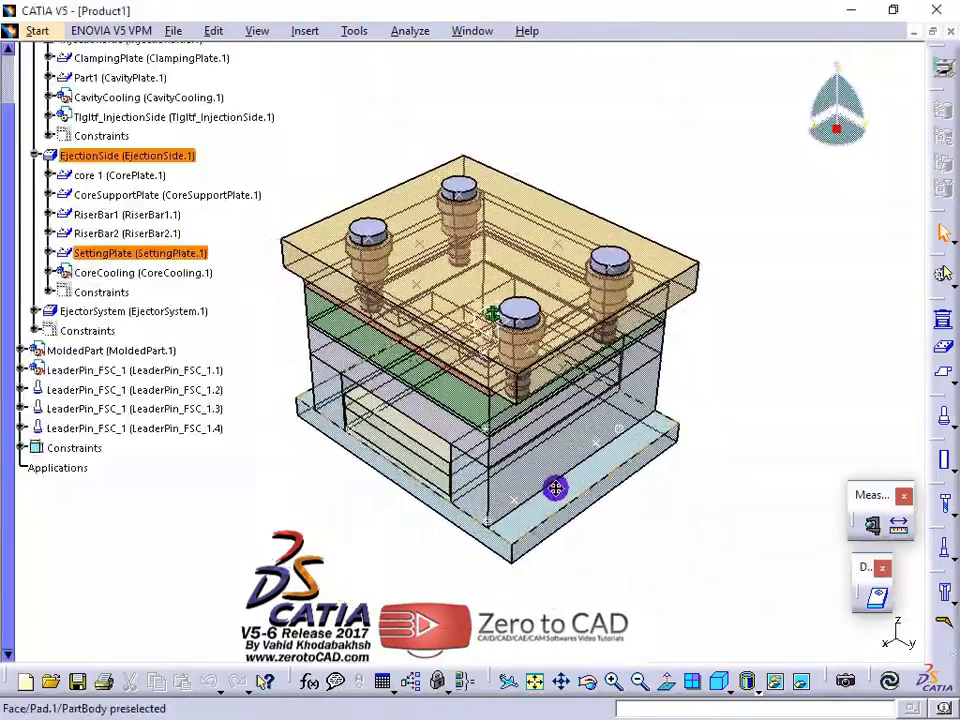
Step: Start adding DME cap screws under EjectionSide and choose reference Is 610-M3x25 from the catalog
left_click(693, 386)
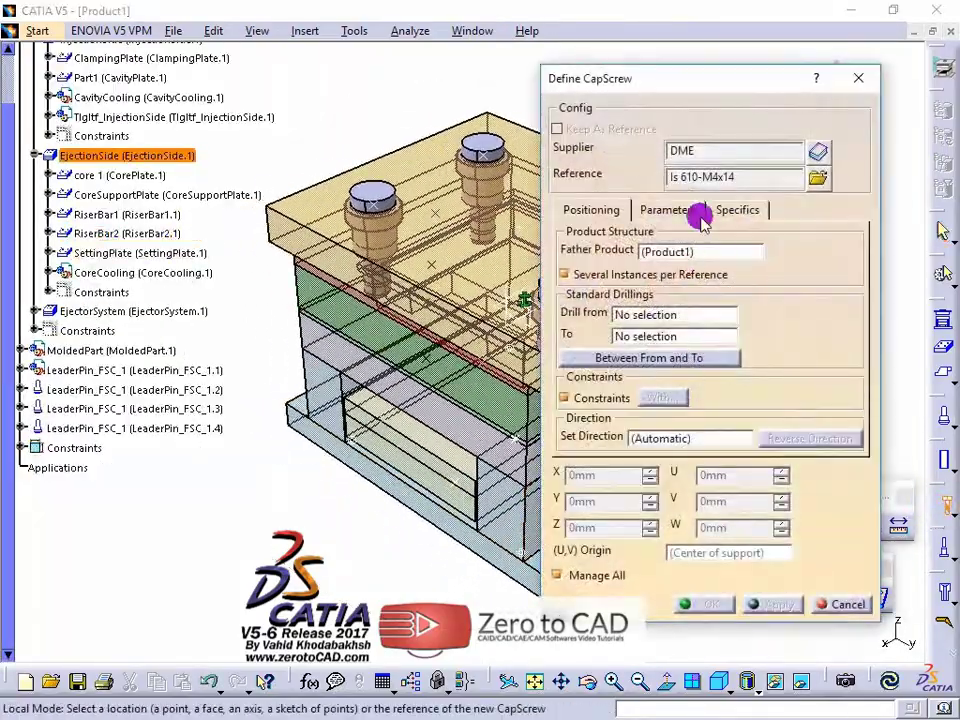
left_click(887, 175)
middle_click_drag(443, 360, 489, 493)
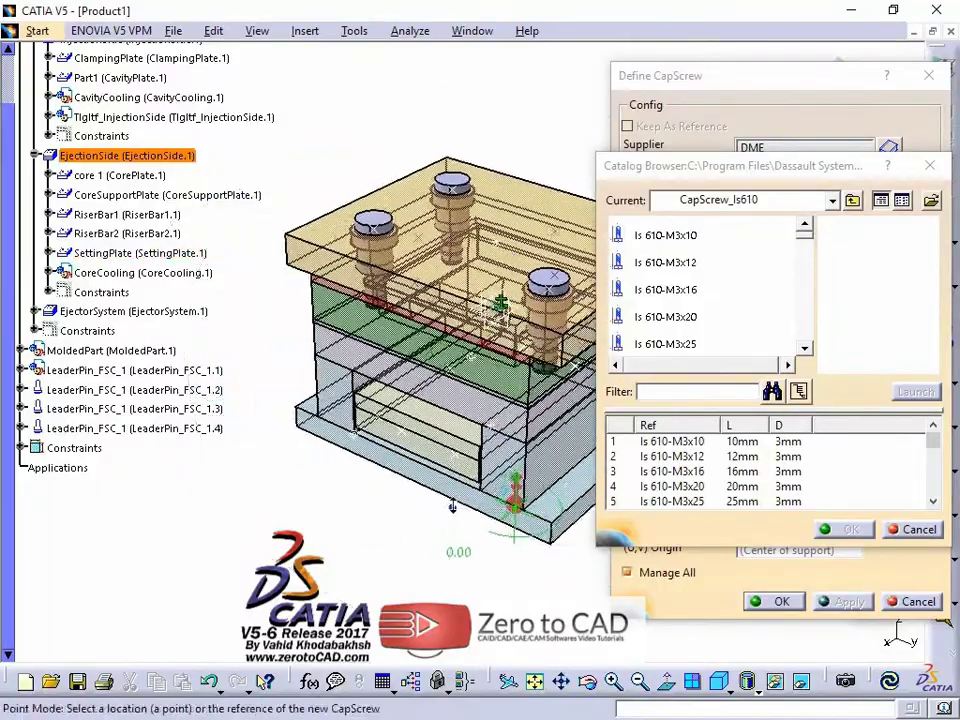
middle_click_drag(398, 503, 300, 484, "ctrl")
middle_click_drag(484, 366, 765, 230)
double_click(680, 341)
Step: Set the cap screws to drill from SettingPlate.1 to RiserBar2.1 and create them
left_click(750, 313)
left_click(505, 415)
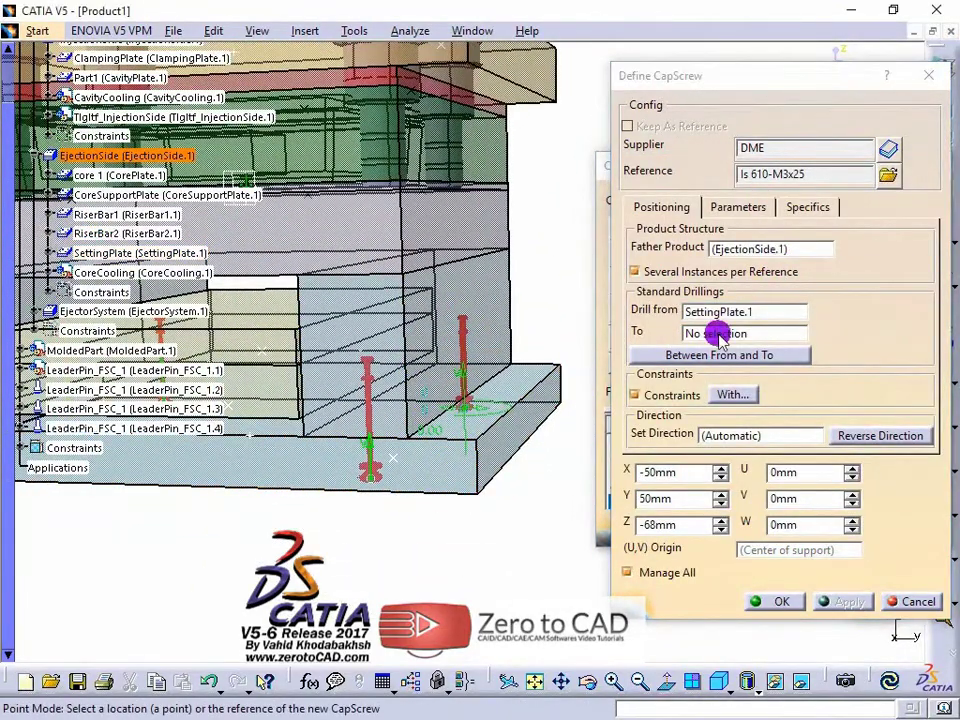
left_click(418, 332)
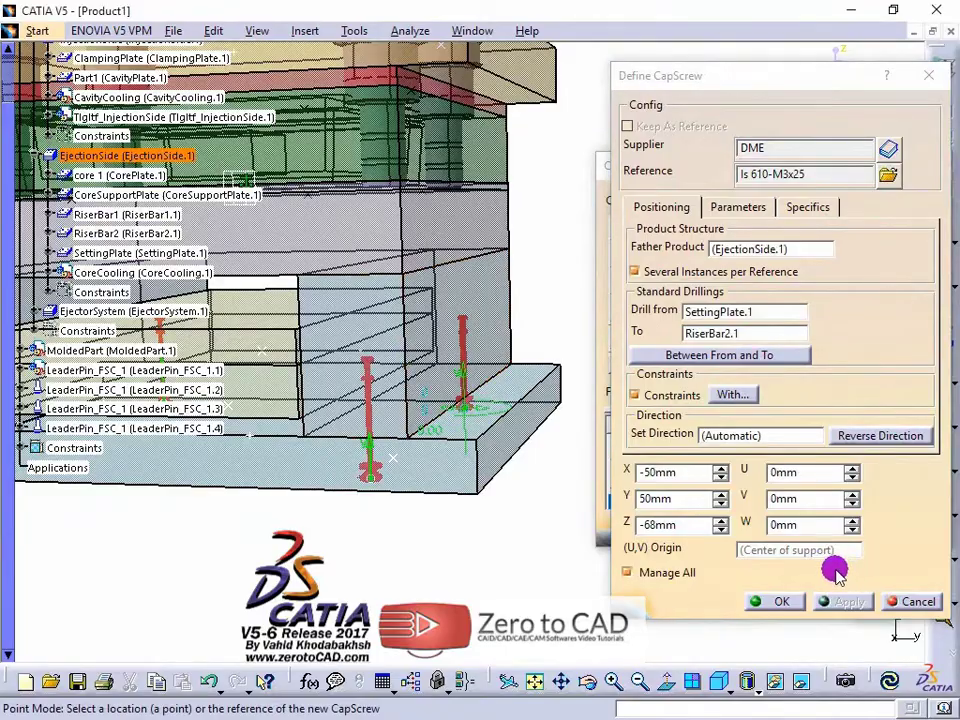
left_click(788, 600)
middle_click_drag(551, 336, 594, 180)
Step: Start adding a DME bushing under Product1 and choose reference FBC 11-26 from the catalog
left_click(942, 452)
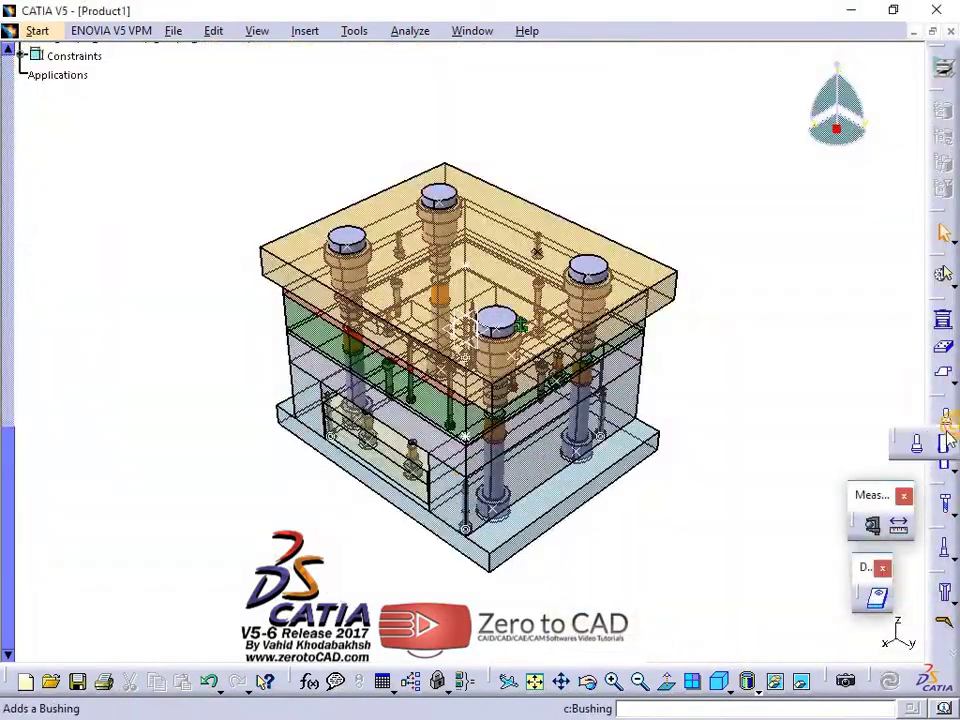
left_click(942, 452)
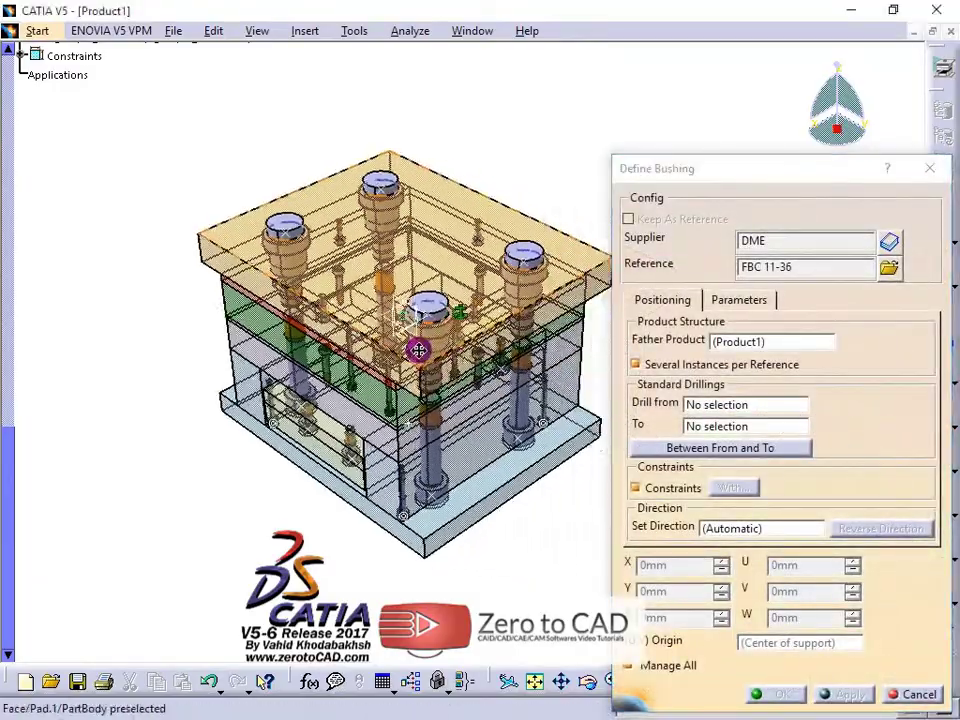
middle_click_drag(425, 393, 493, 380)
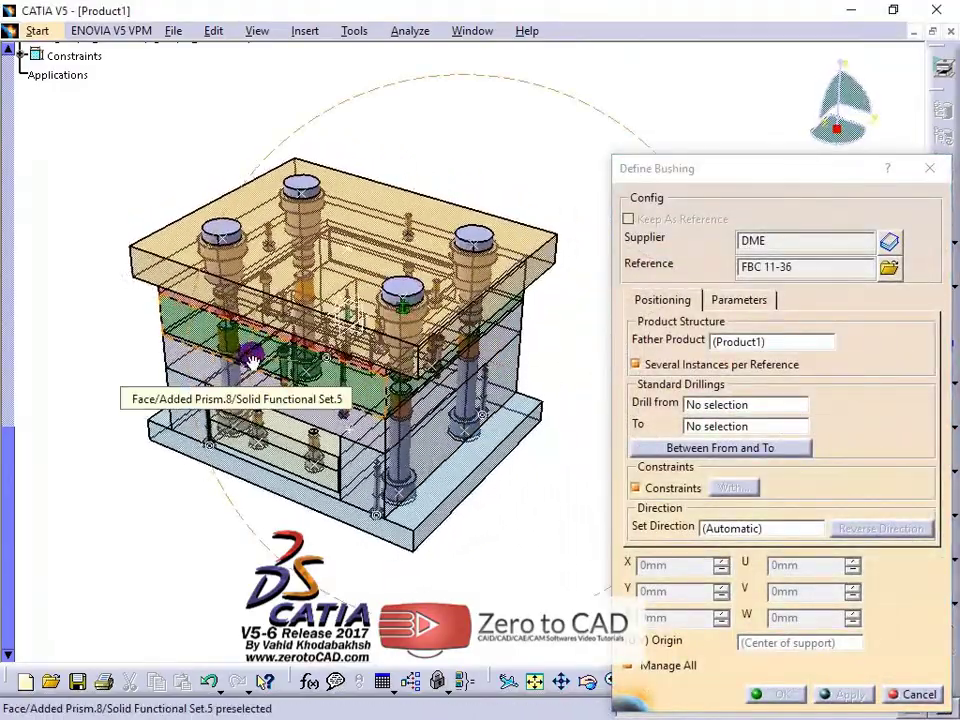
left_click(806, 283)
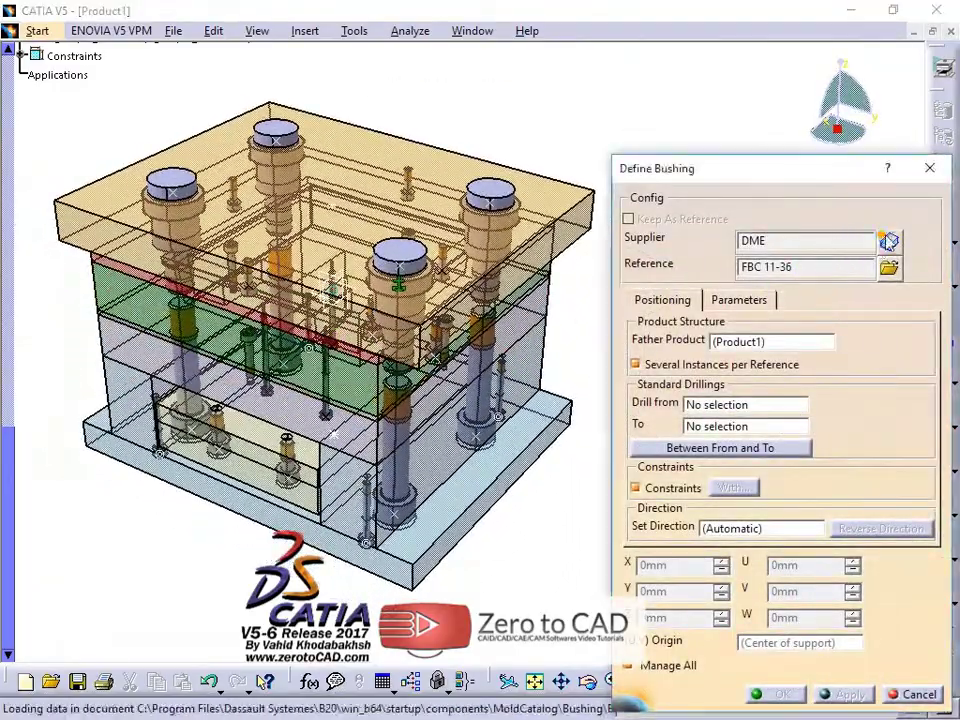
double_click(610, 186)
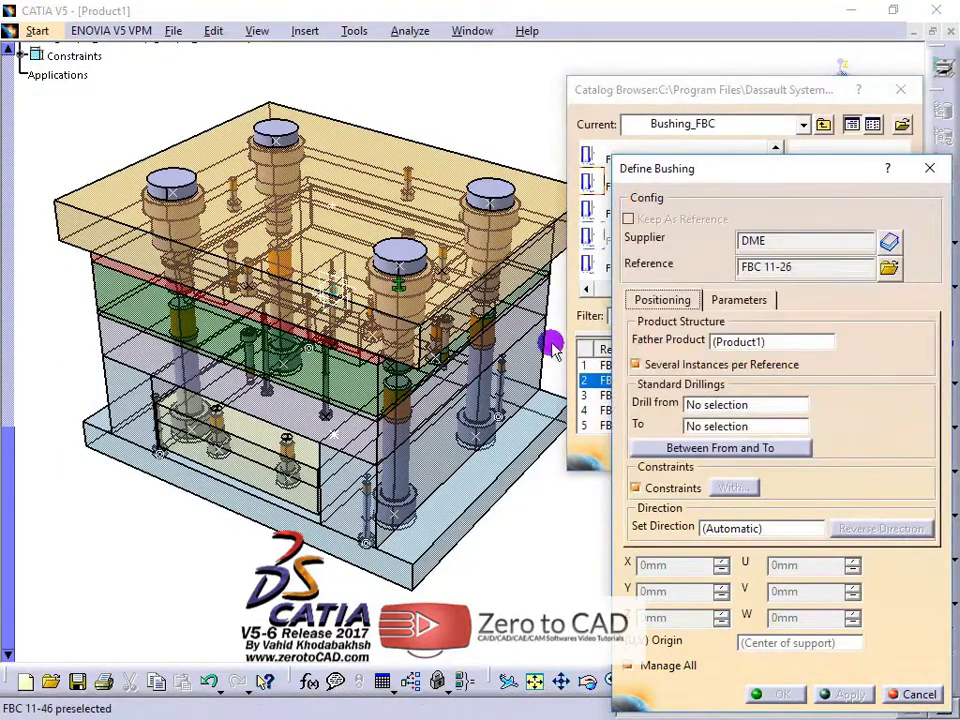
Step: Place the bushings at the four column points on the setting plate, at X ±31 mm and Y ±50 mm
left_click(482, 440)
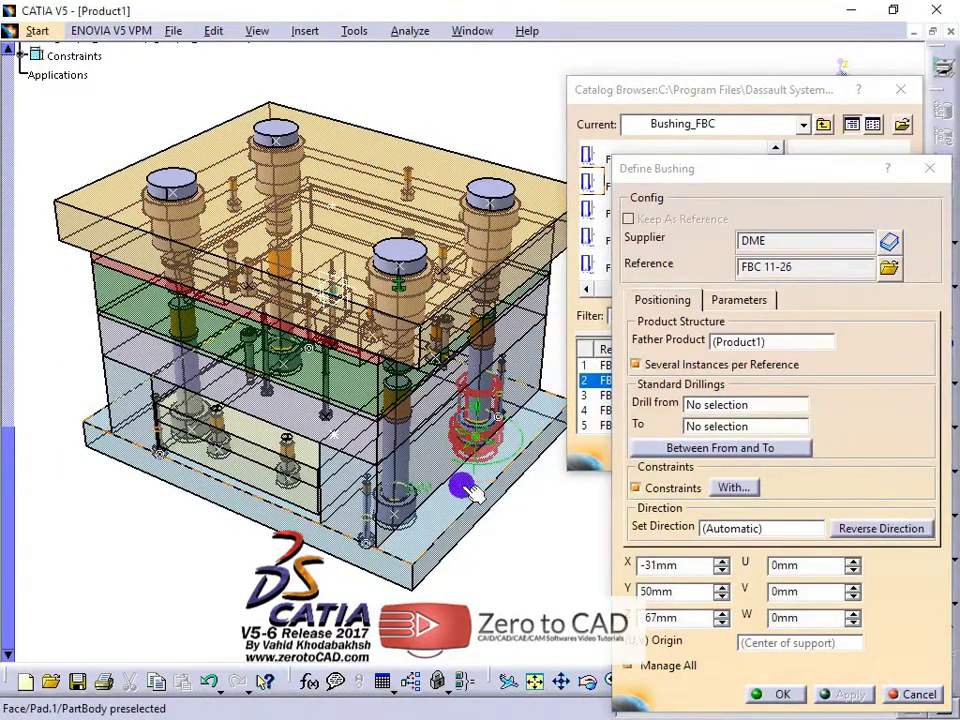
left_click(400, 518)
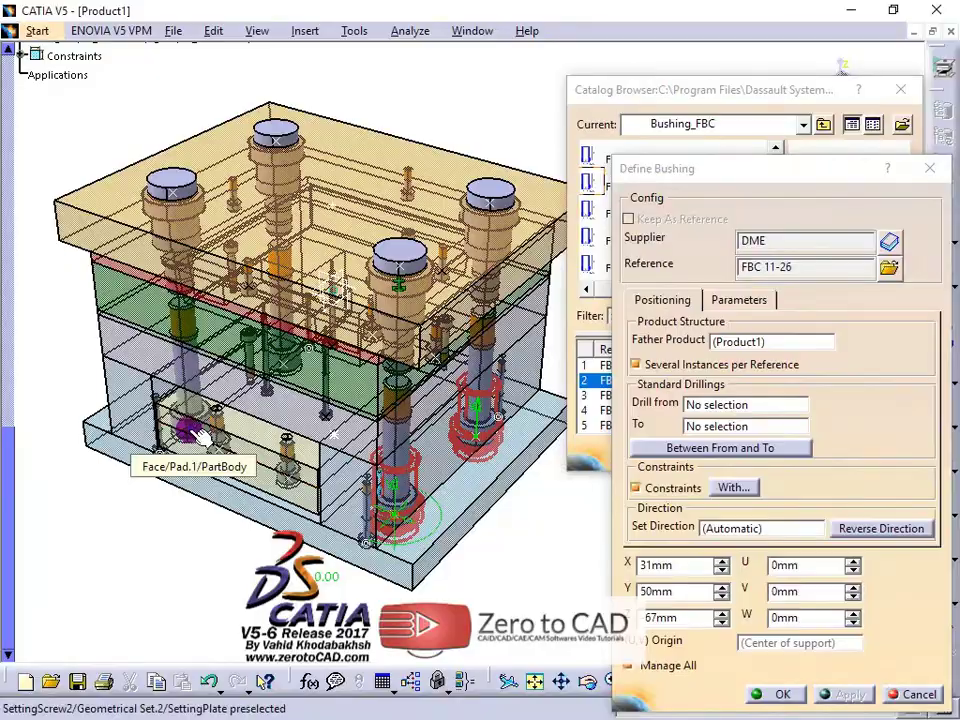
middle_click_drag(197, 437, 311, 512)
middle_click_drag(369, 497, 220, 440)
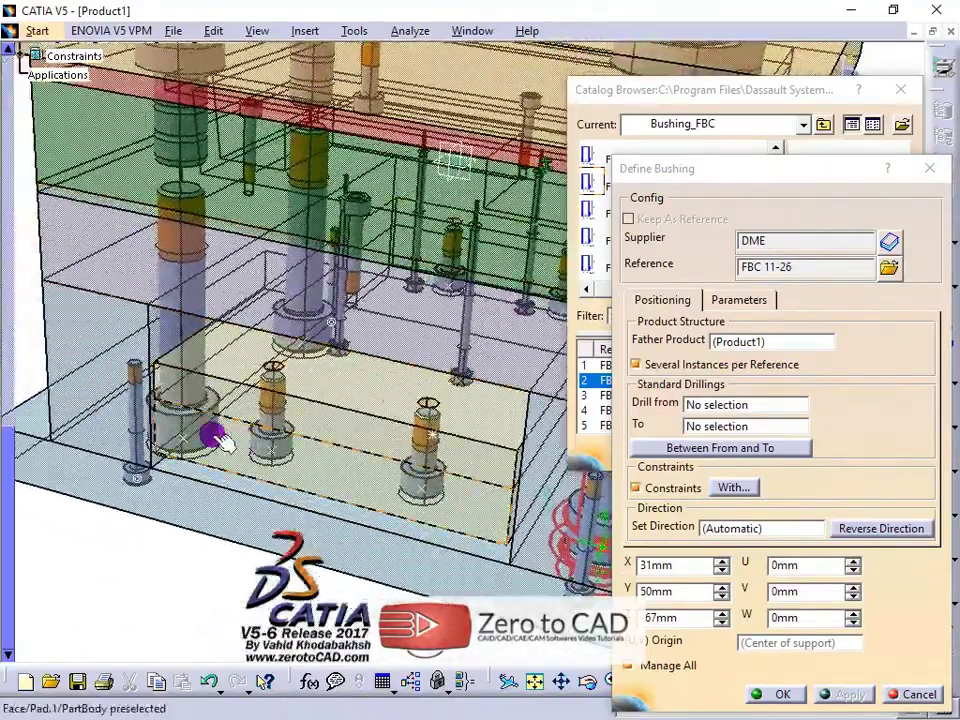
left_click(184, 446)
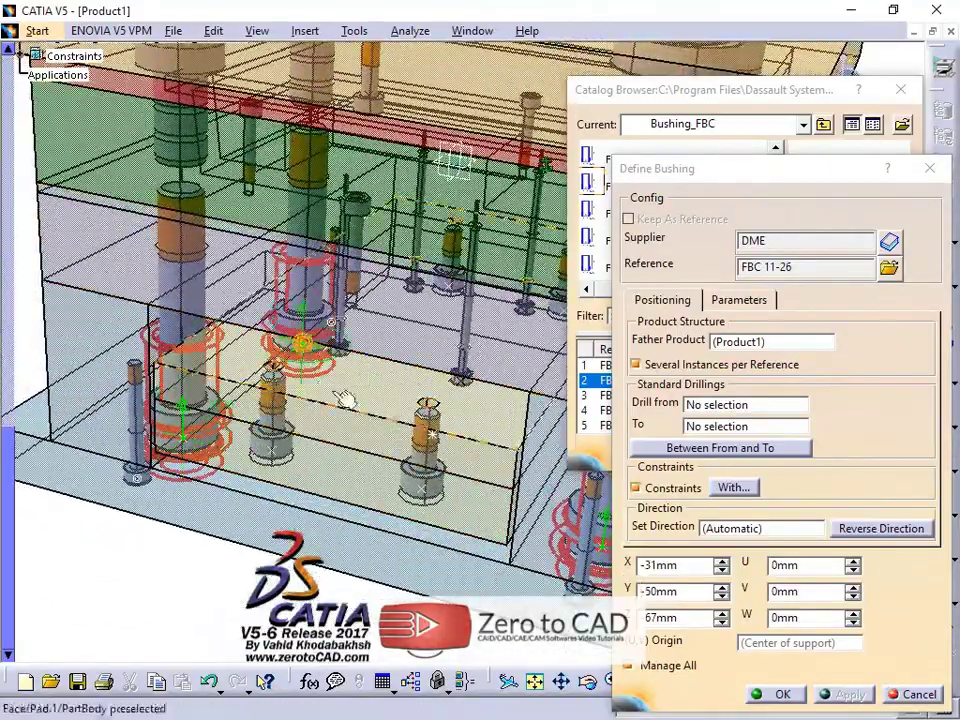
mouse_move(343, 399)
middle_mouse_down()
mouse_move(300, 418)
mouse_move(399, 343)
mouse_move(444, 461)
mouse_move(402, 385)
mouse_move(343, 377)
middle_mouse_up()
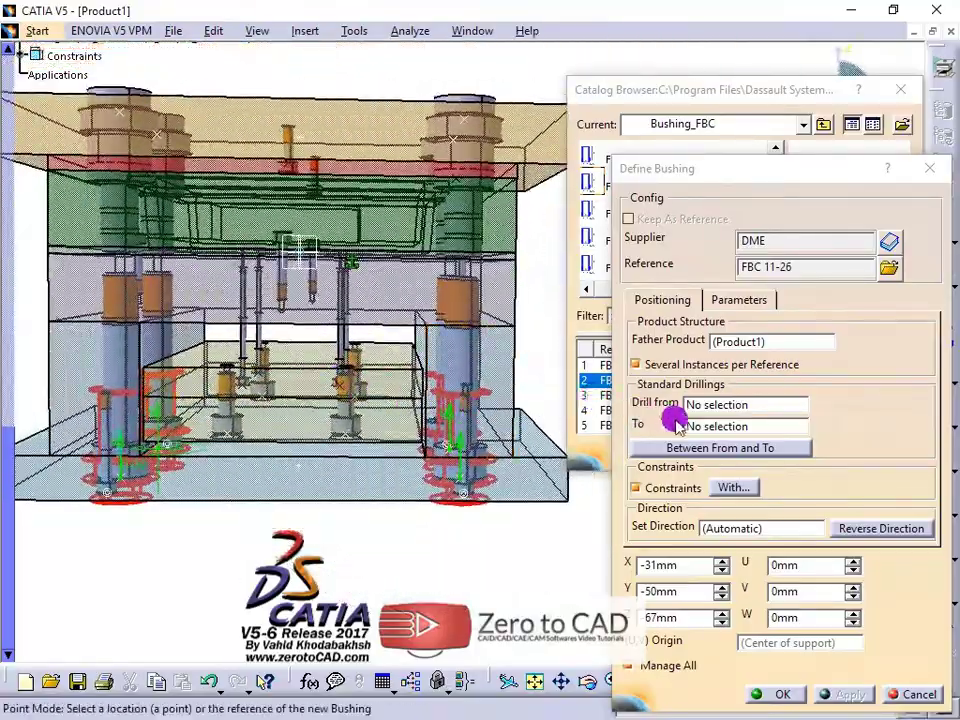
left_click(852, 623)
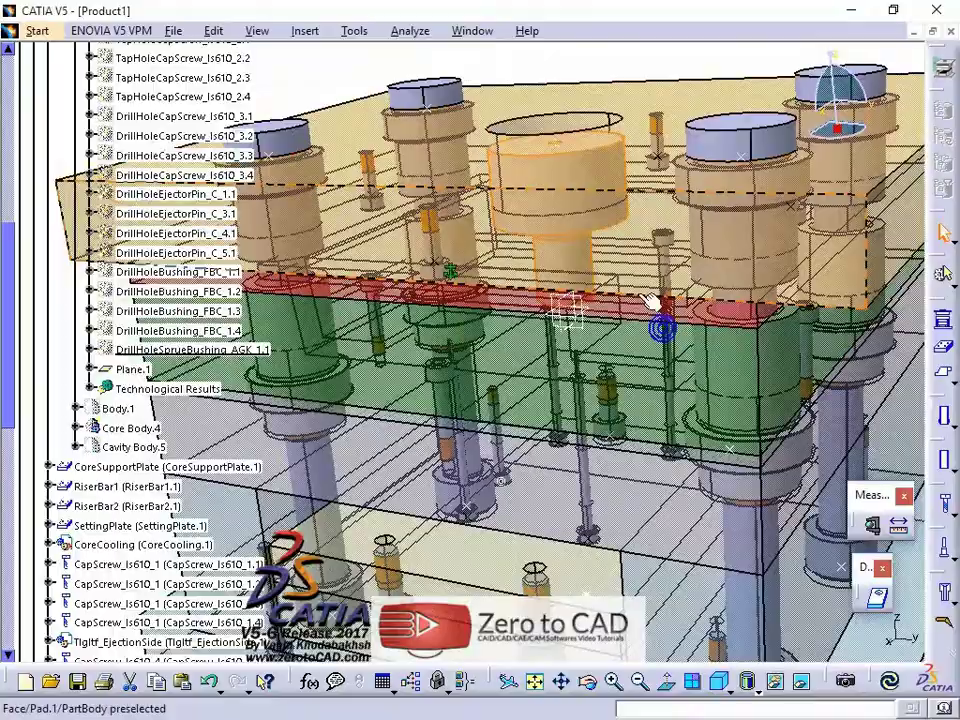
middle_click_drag(662, 326, 461, 392)
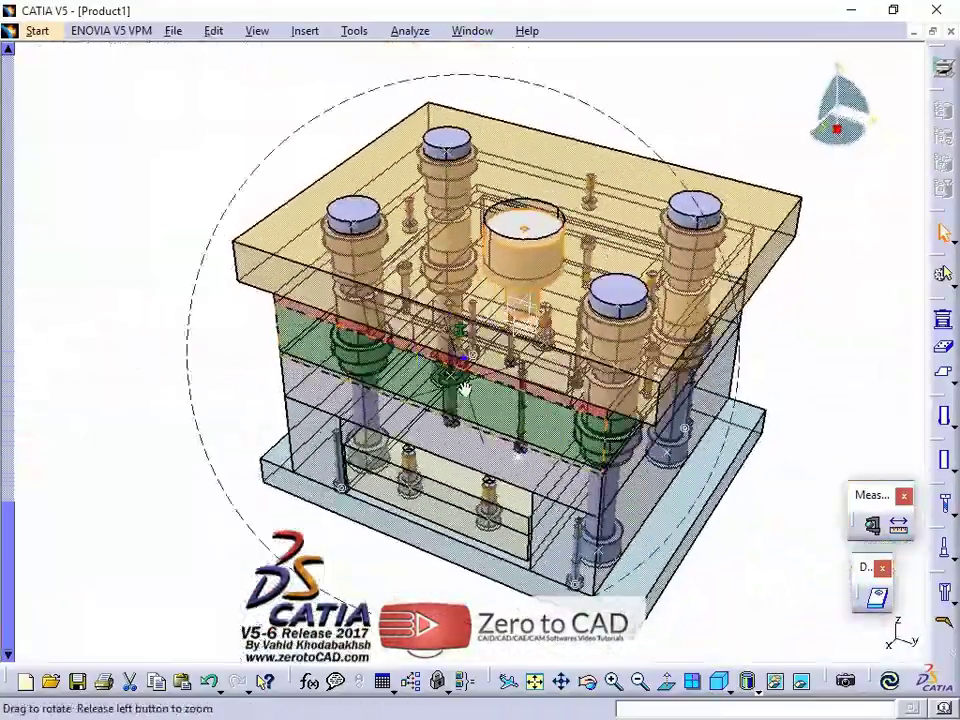
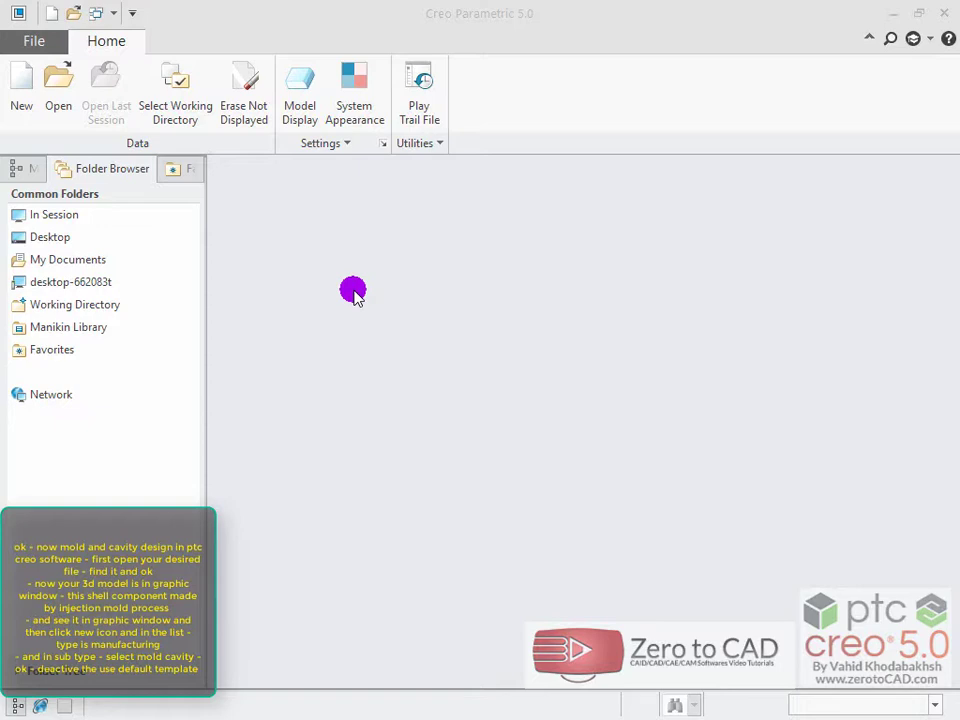
Step: Switch to Creo Parametric, open mold.prt from the MOLD folder and look over the shell part
left_click_drag(205, 330, 156, 336)
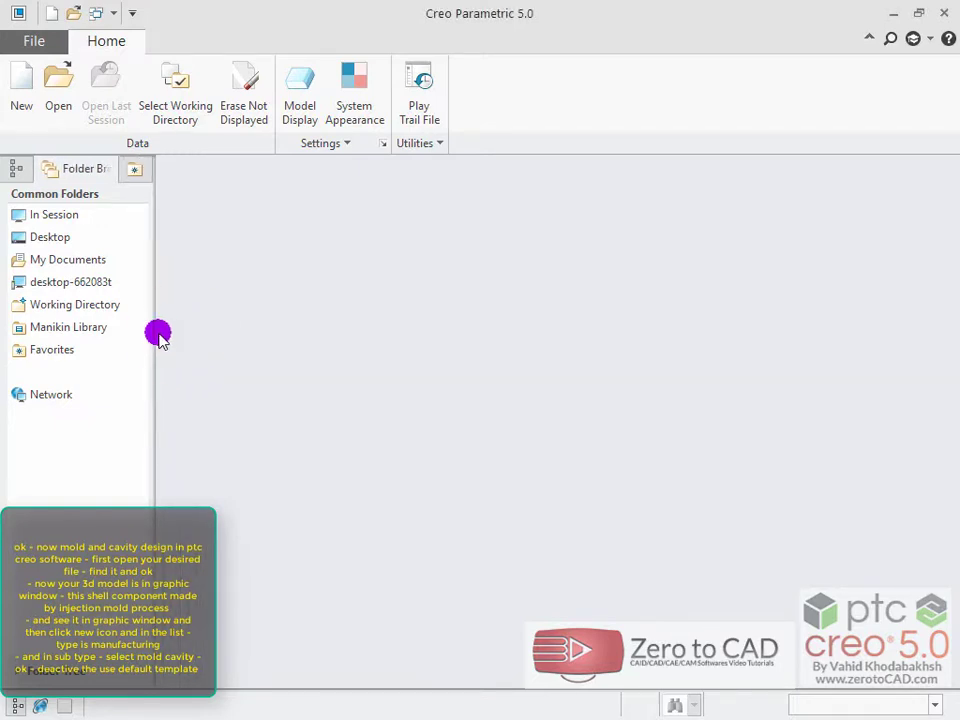
left_click(53, 92)
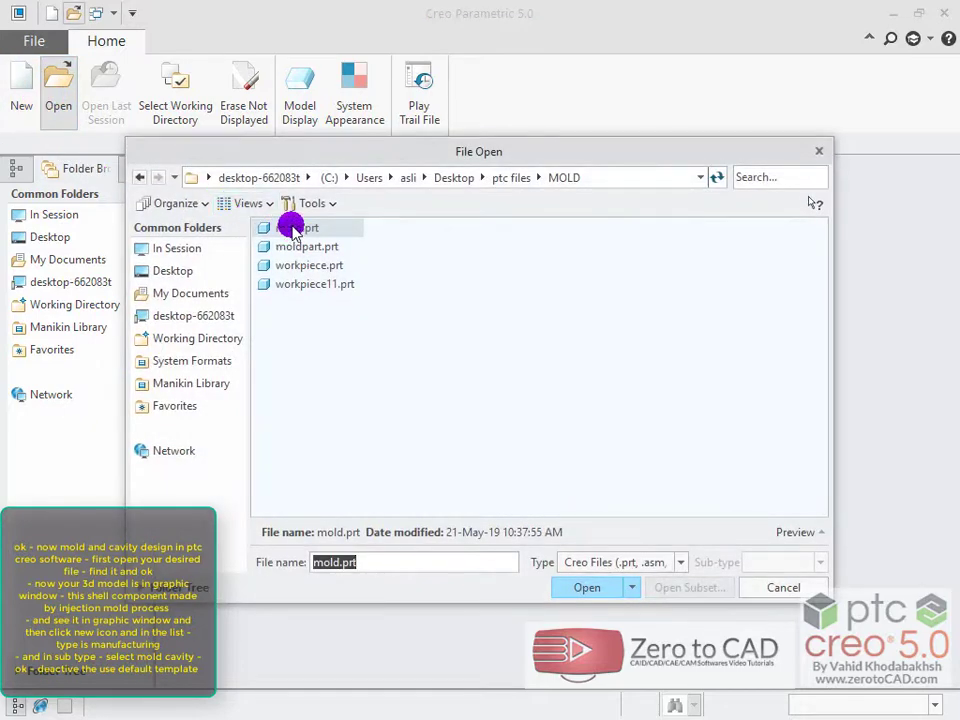
double_click(293, 229)
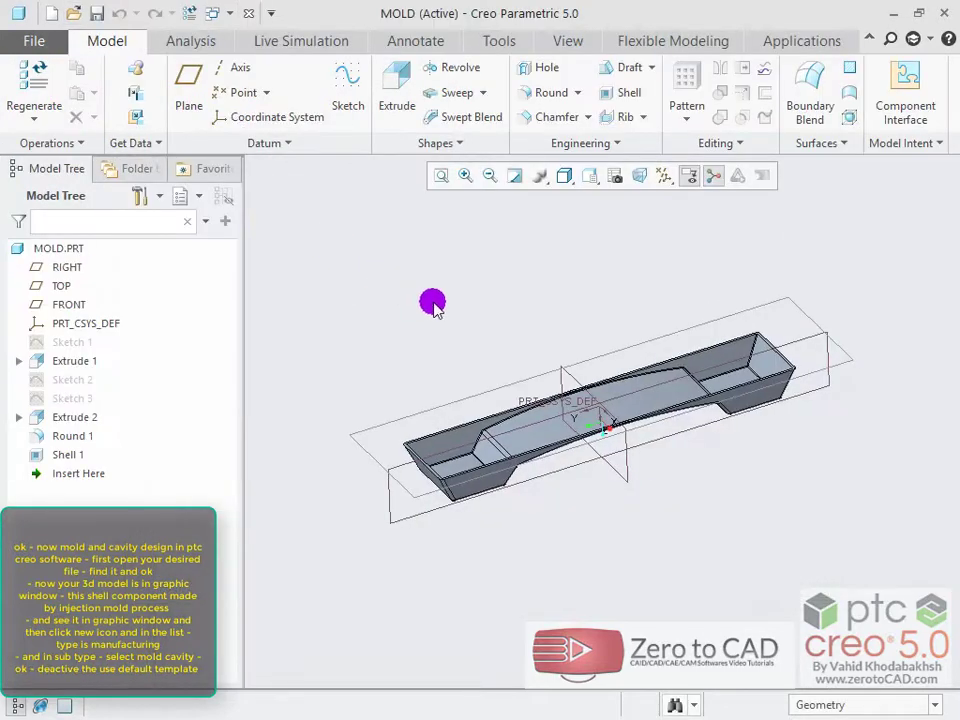
left_click_drag(240, 366, 207, 366)
scroll(549, 414, "down", 4)
middle_click_drag(566, 402, 703, 419)
scroll(874, 358, "up", 3)
scroll(748, 375, "down", 3)
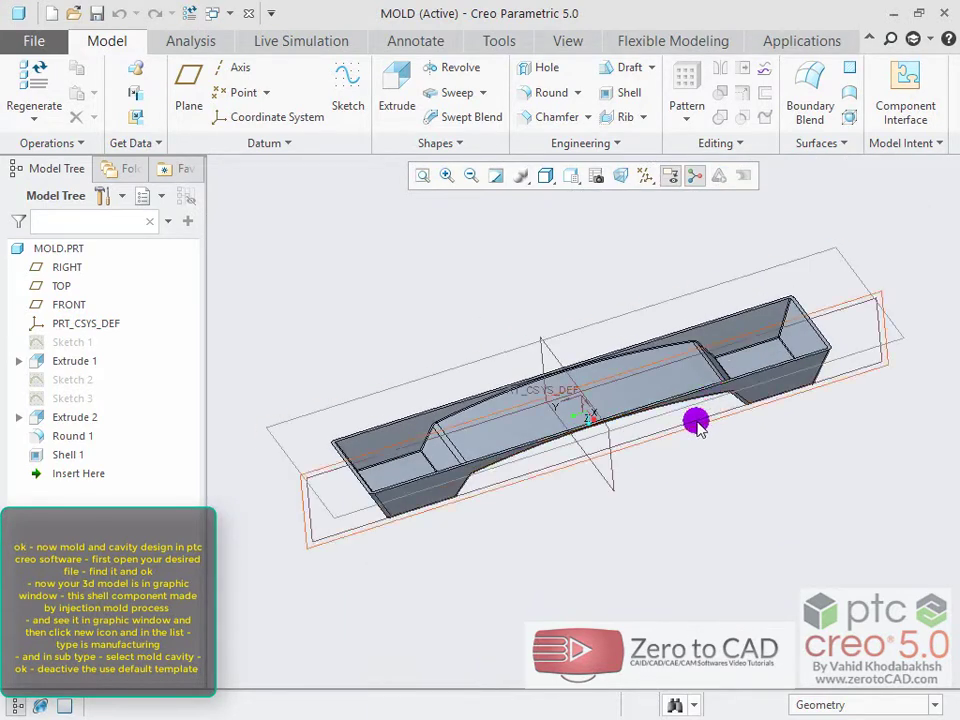
middle_click_drag(593, 452, 591, 450)
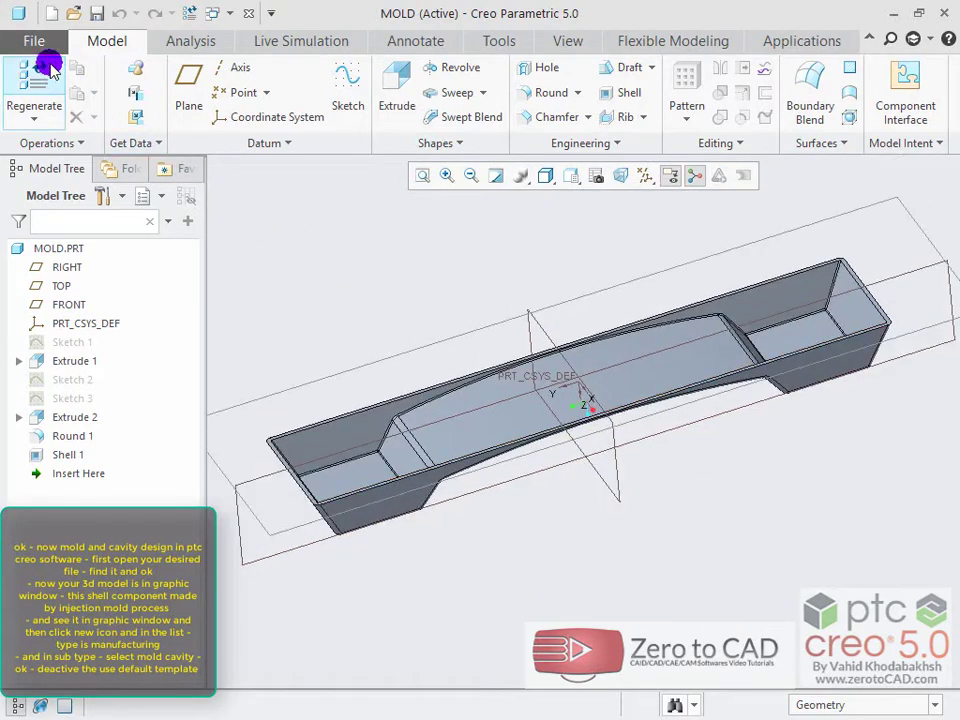
Step: Start a new Manufacturing file of sub-type Mold cavity, named 12, without the default template
left_click(33, 41)
left_click(42, 95)
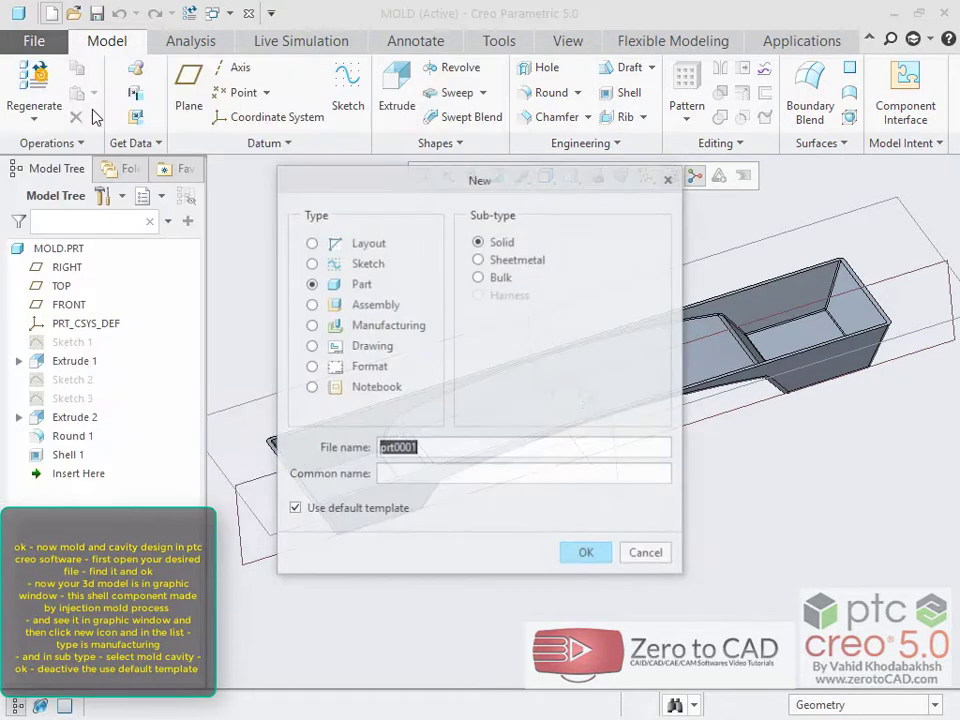
left_click(311, 325)
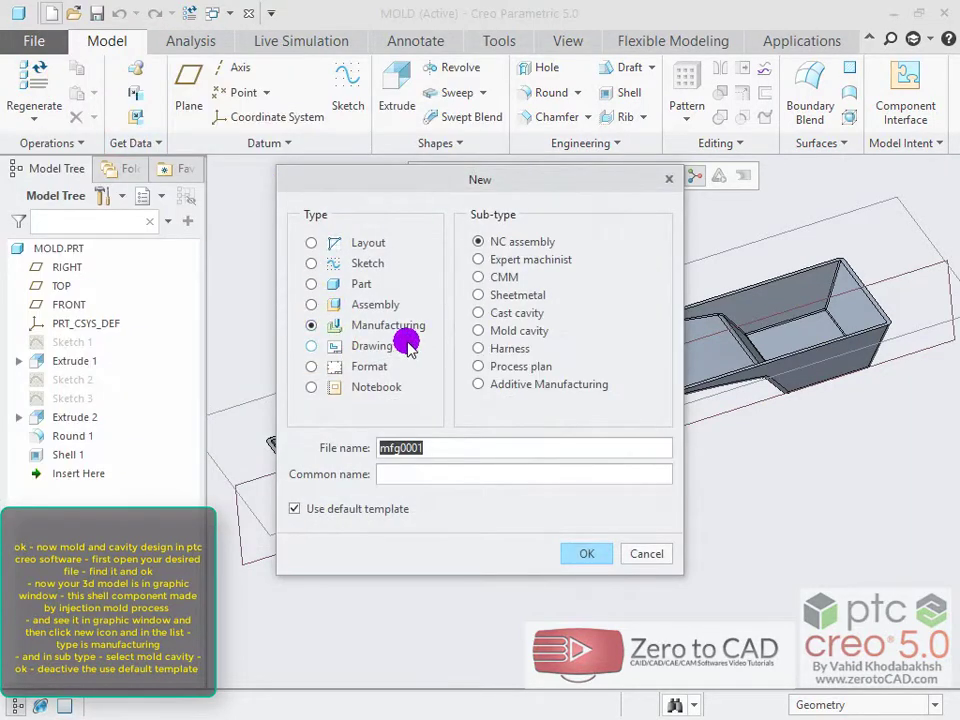
left_click(478, 332)
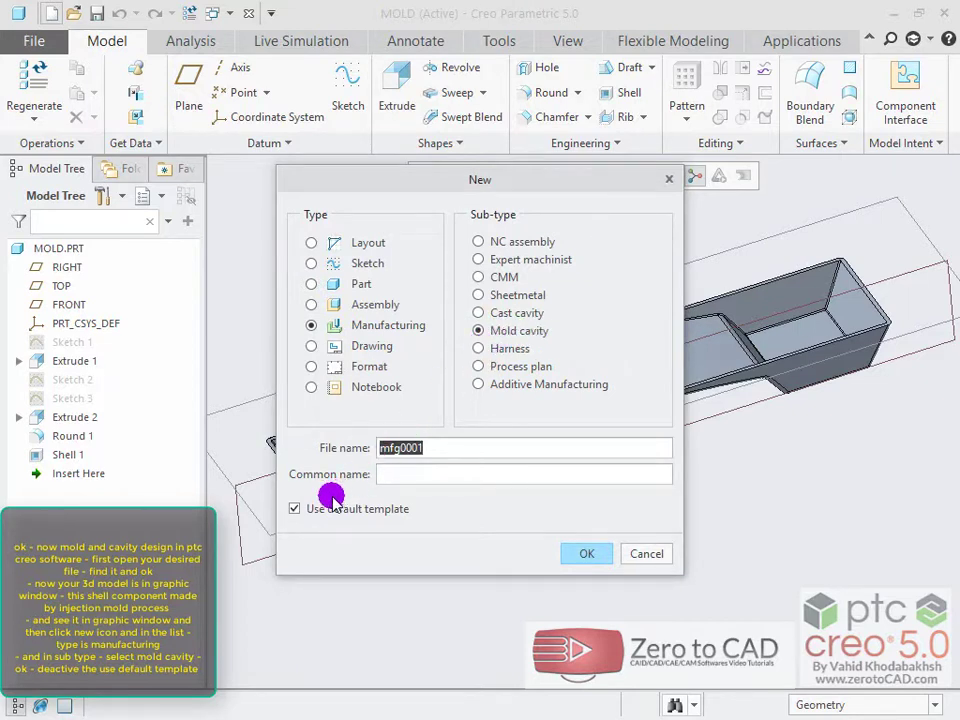
left_click(295, 509)
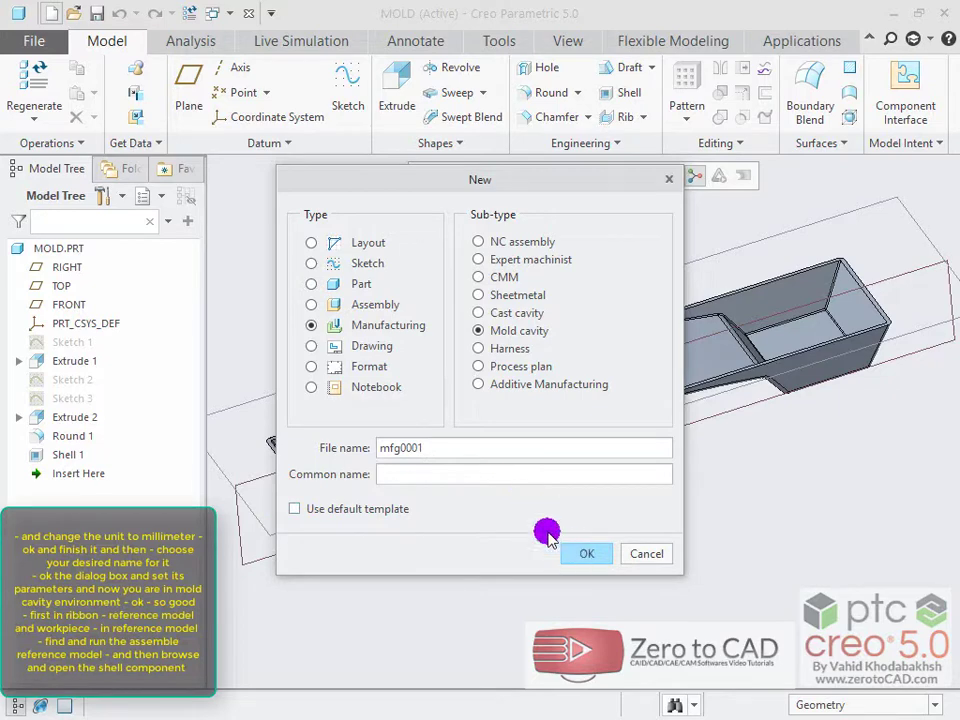
double_click(434, 447)
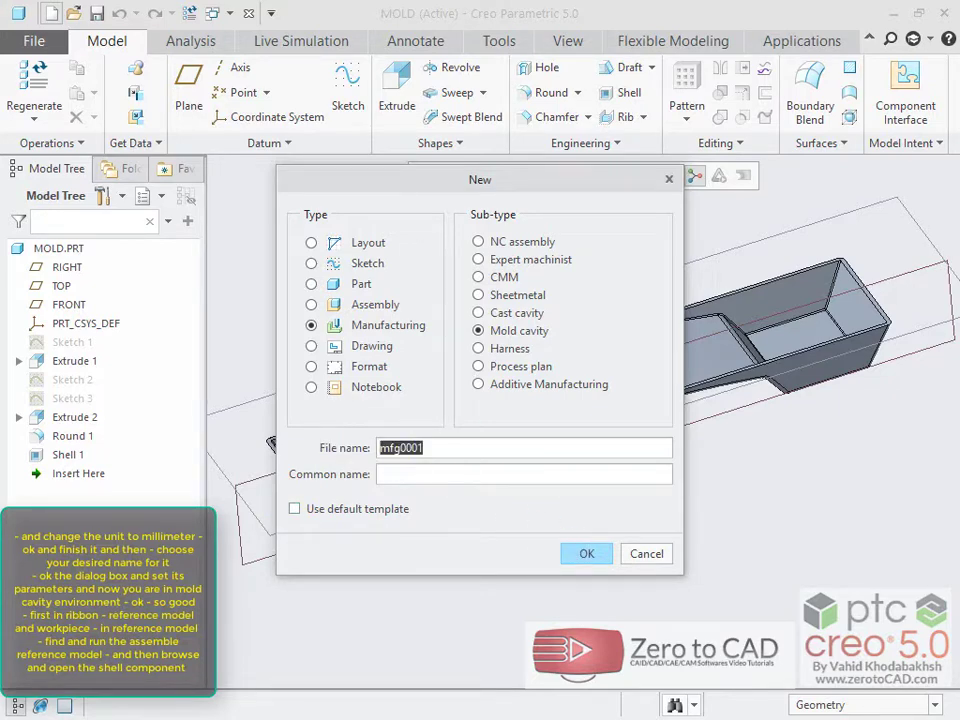
type("12")
left_click(584, 553)
Step: Create the file from the mmns_mfg_mold template, maximize its window and narrow the model tree
left_click(374, 286)
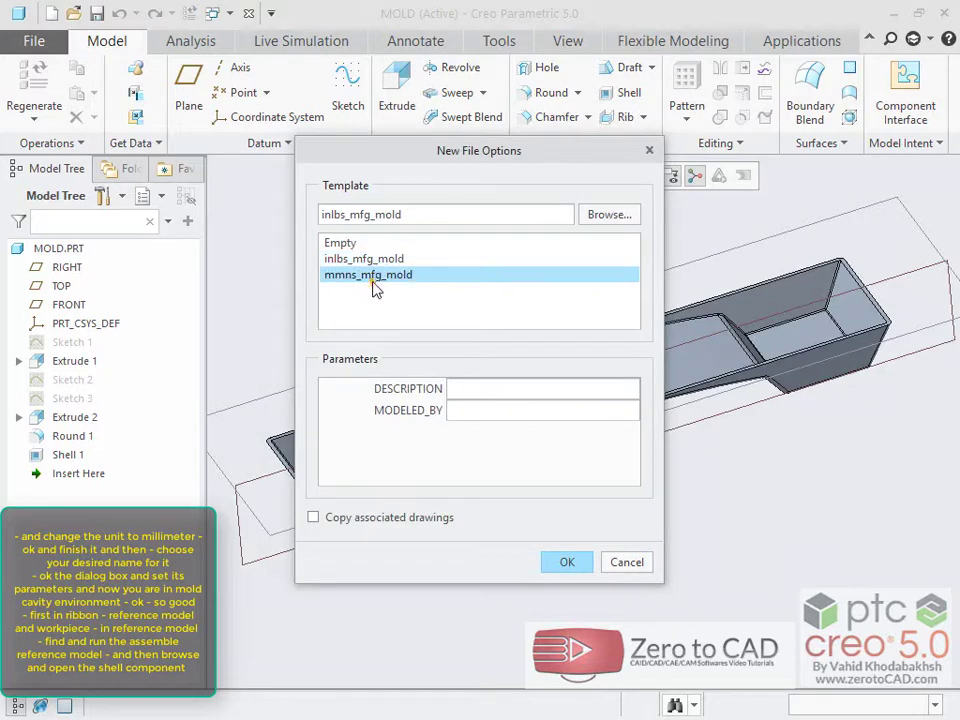
left_click(564, 562)
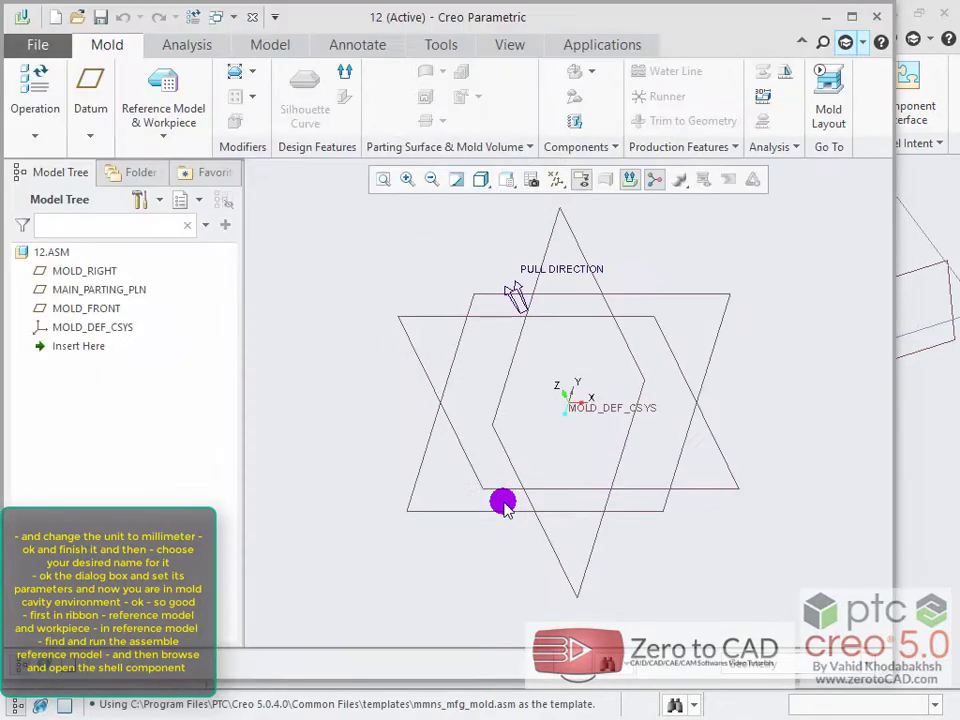
left_click(851, 17)
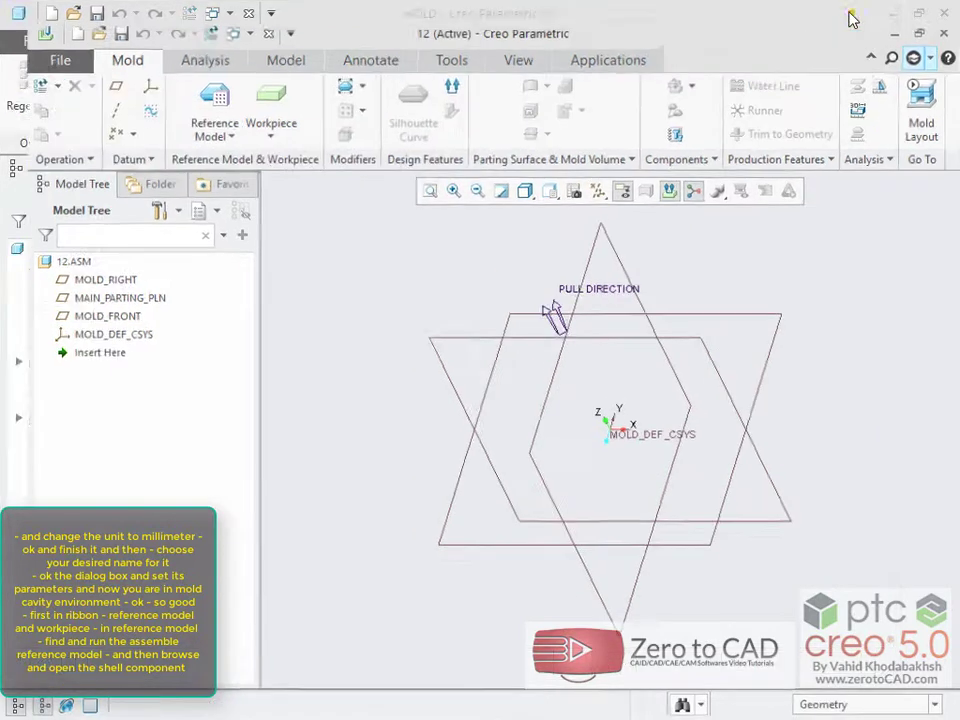
left_click_drag(240, 360, 191, 364)
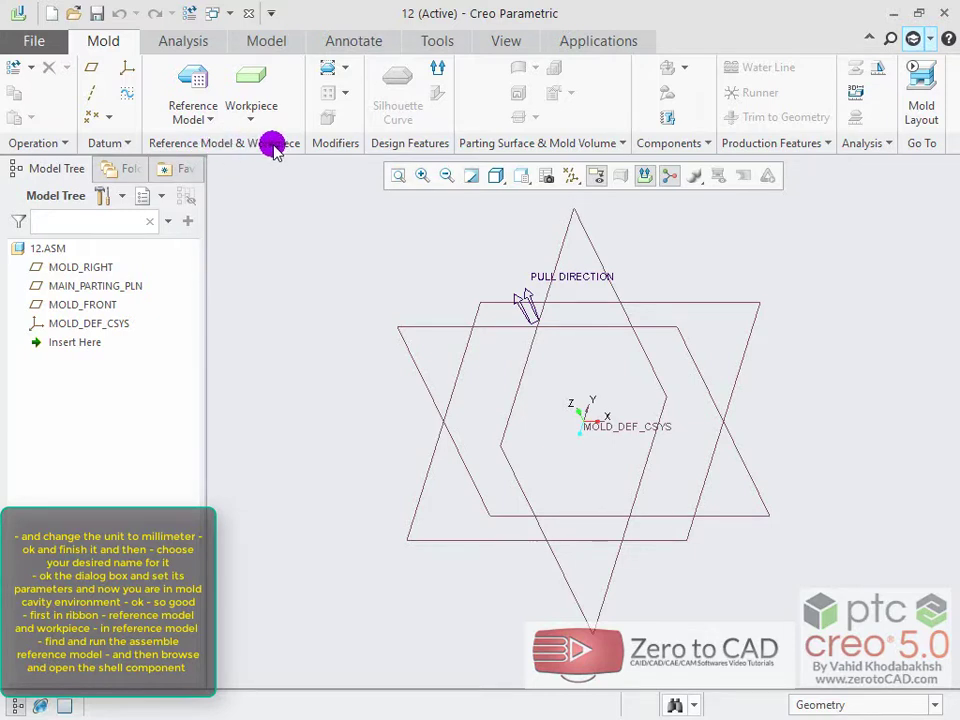
Step: Bring mold.prt from the MOLD folder into the mold assembly with Assemble Reference Model
left_click(199, 119)
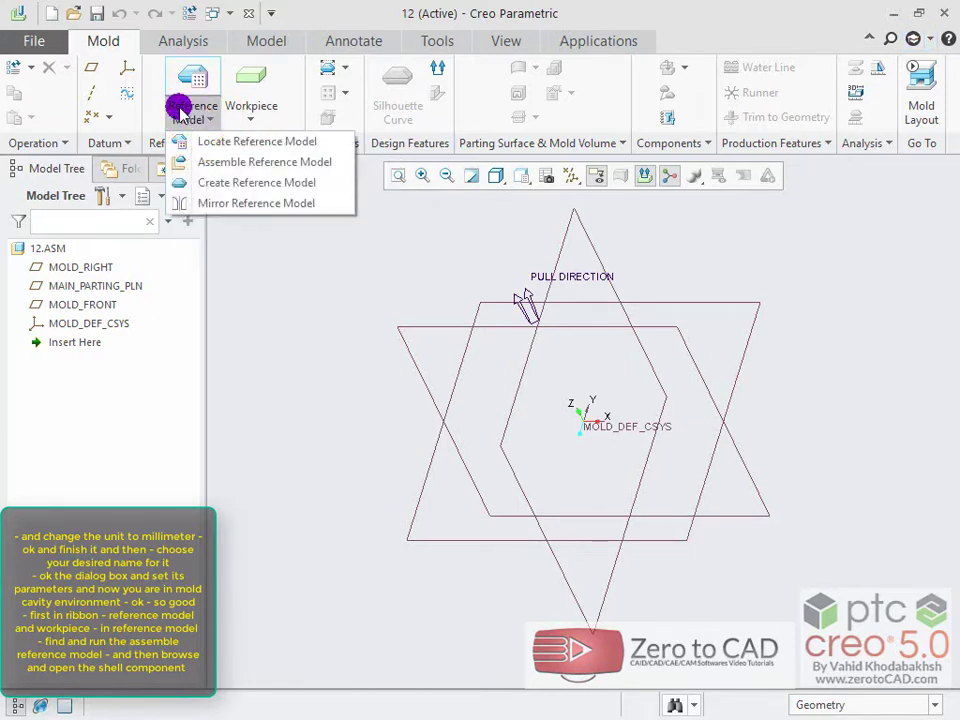
left_click(338, 163)
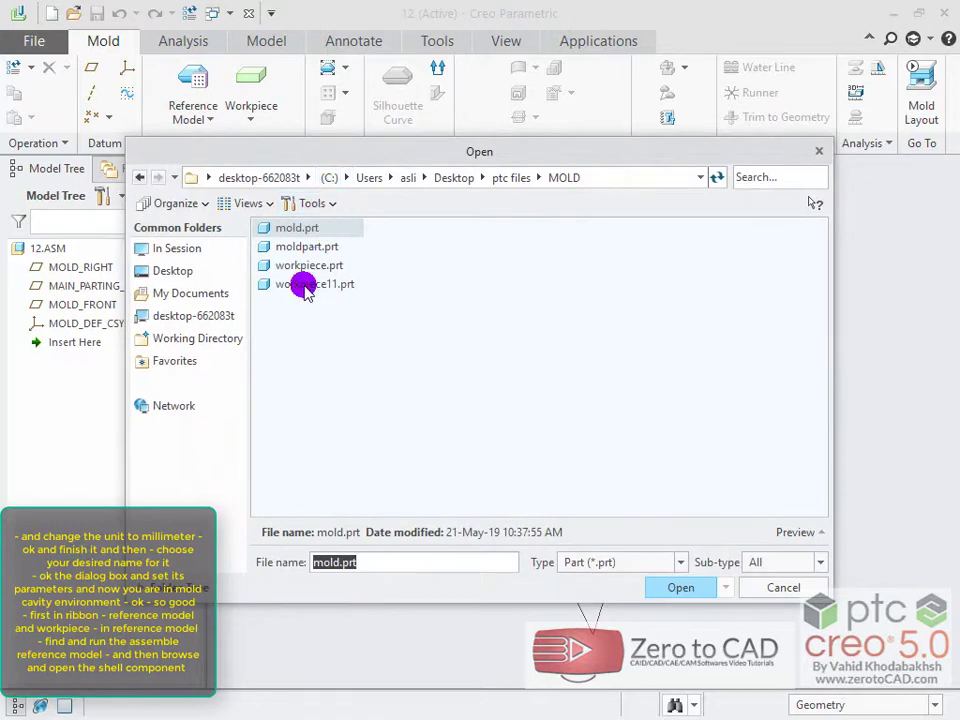
double_click(288, 228)
middle_click_drag(483, 370, 515, 345)
middle_click_drag(621, 440, 393, 258)
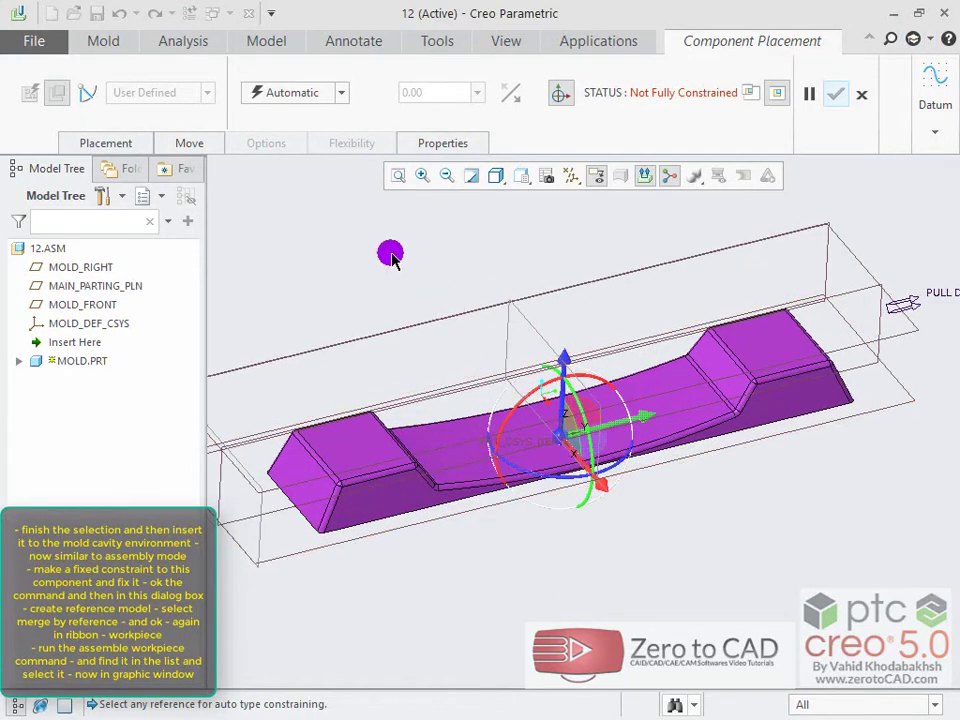
Step: Place the reference part with a Fix constraint and create the reference model as Merge by reference
left_click(343, 92)
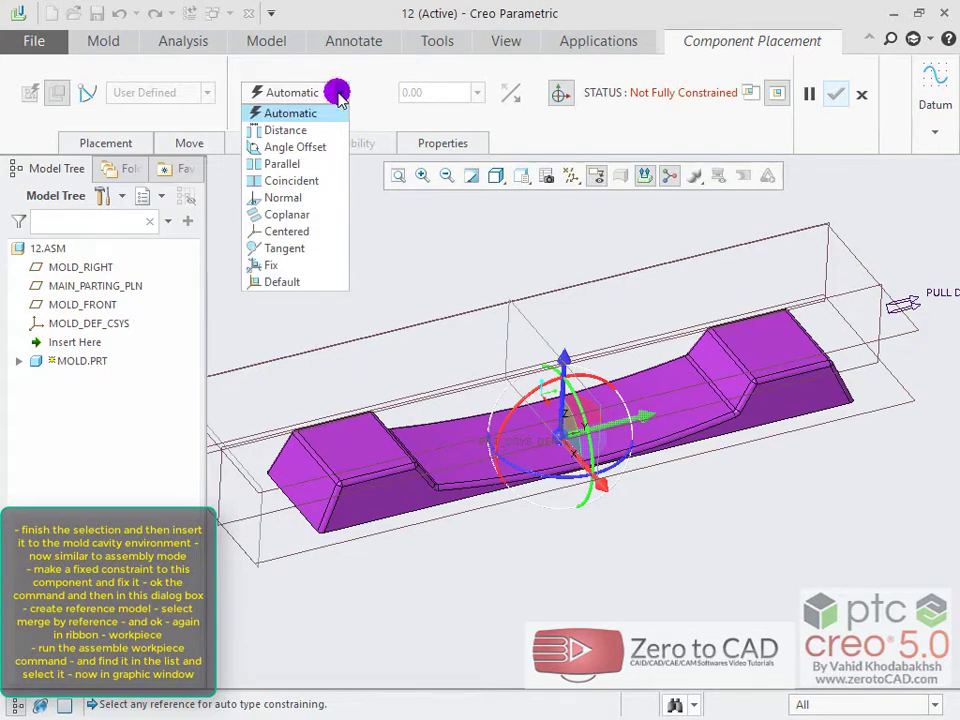
left_click(280, 264)
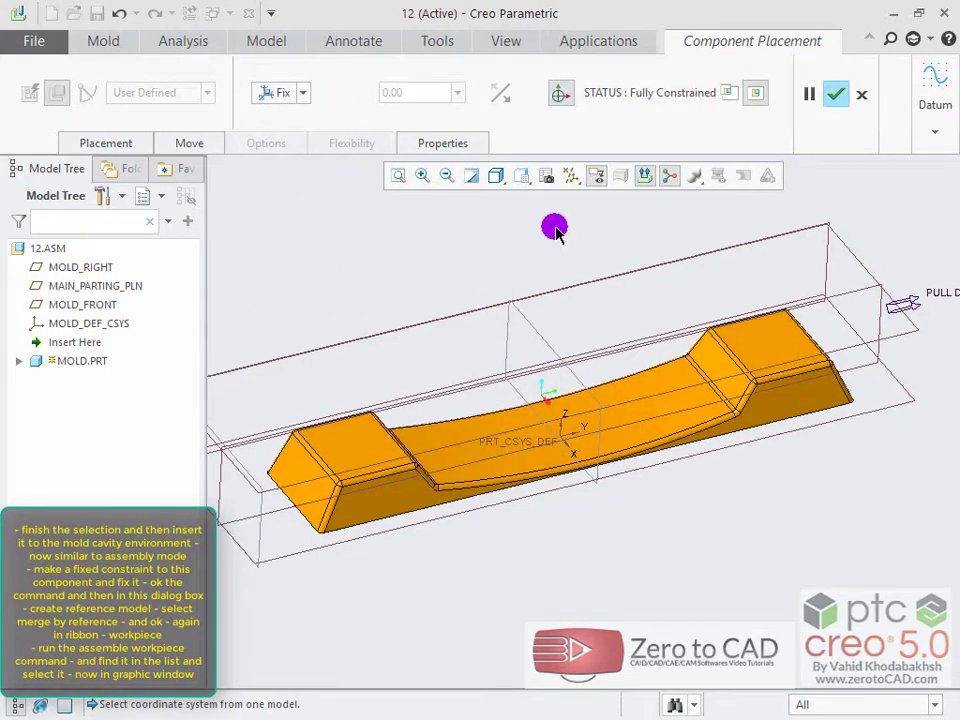
left_click(833, 93)
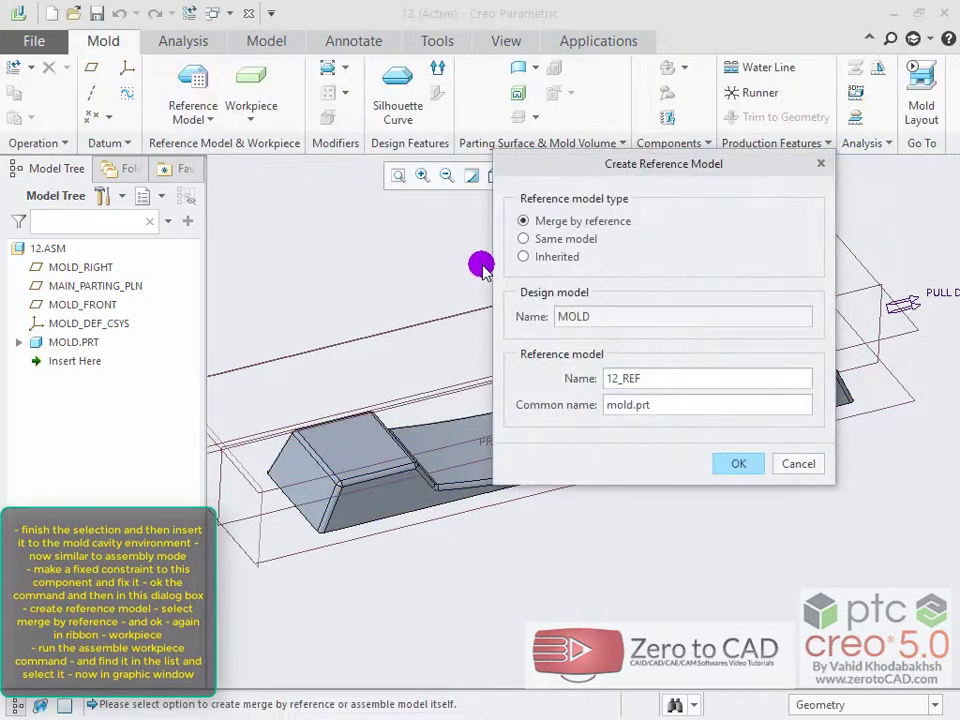
left_click_drag(595, 166, 620, 190)
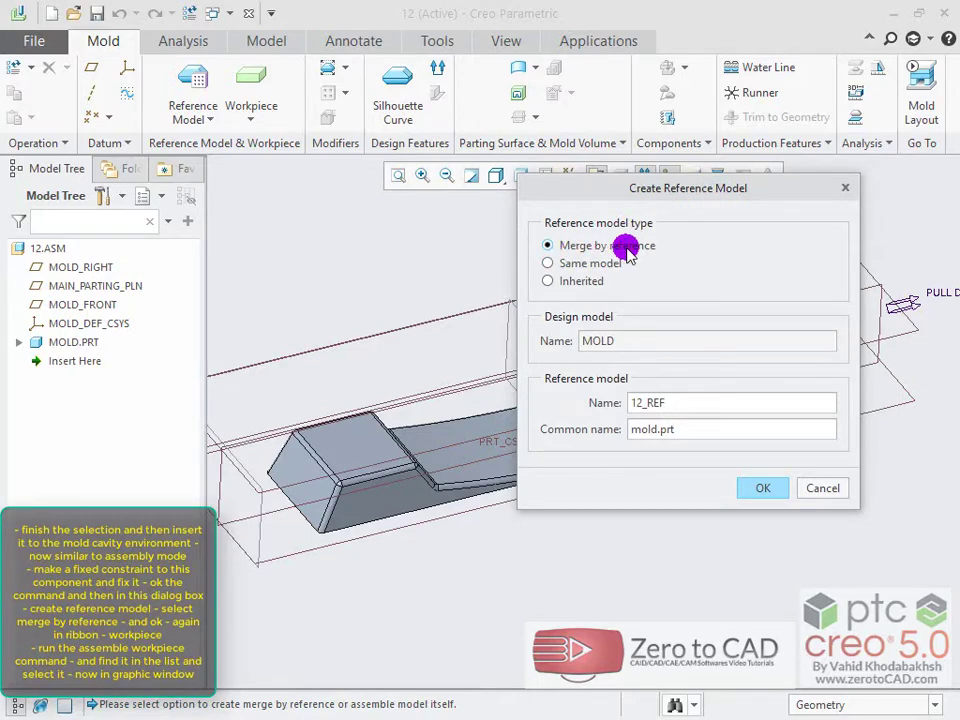
left_click(763, 489)
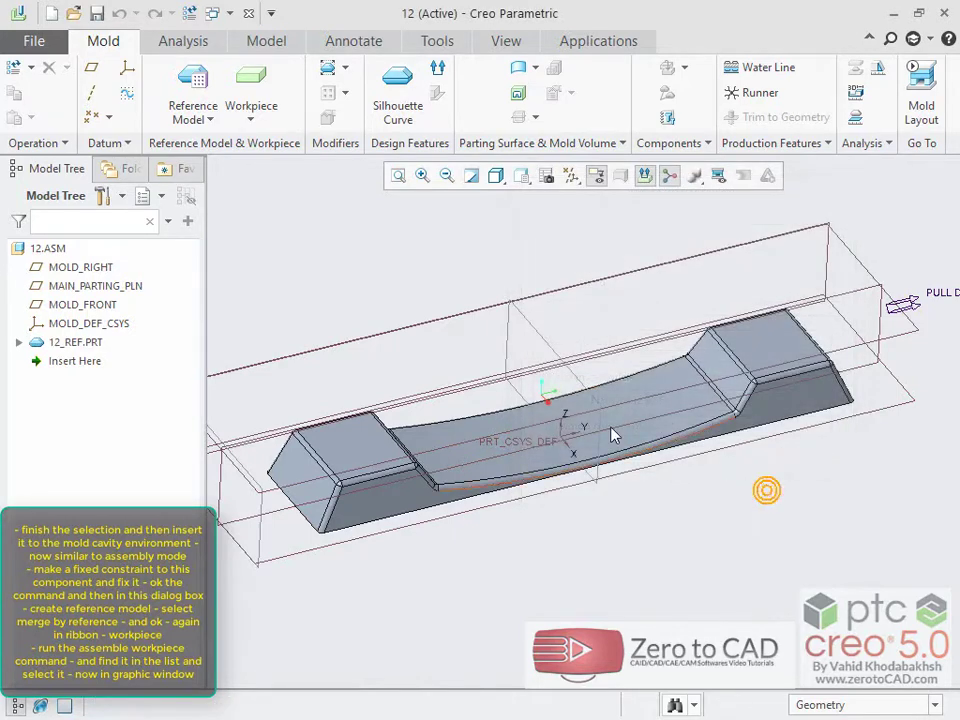
Step: Bring workpiece11.prt from the MOLD folder into the mold with Assemble Workpiece
scroll(475, 305, "up", 2)
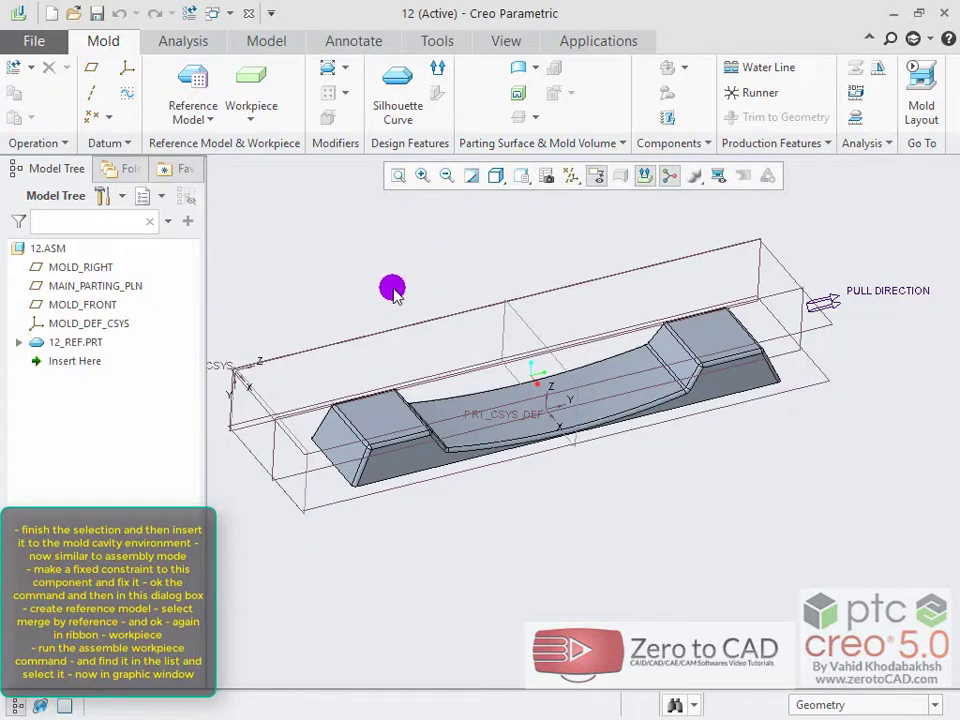
left_click(153, 418)
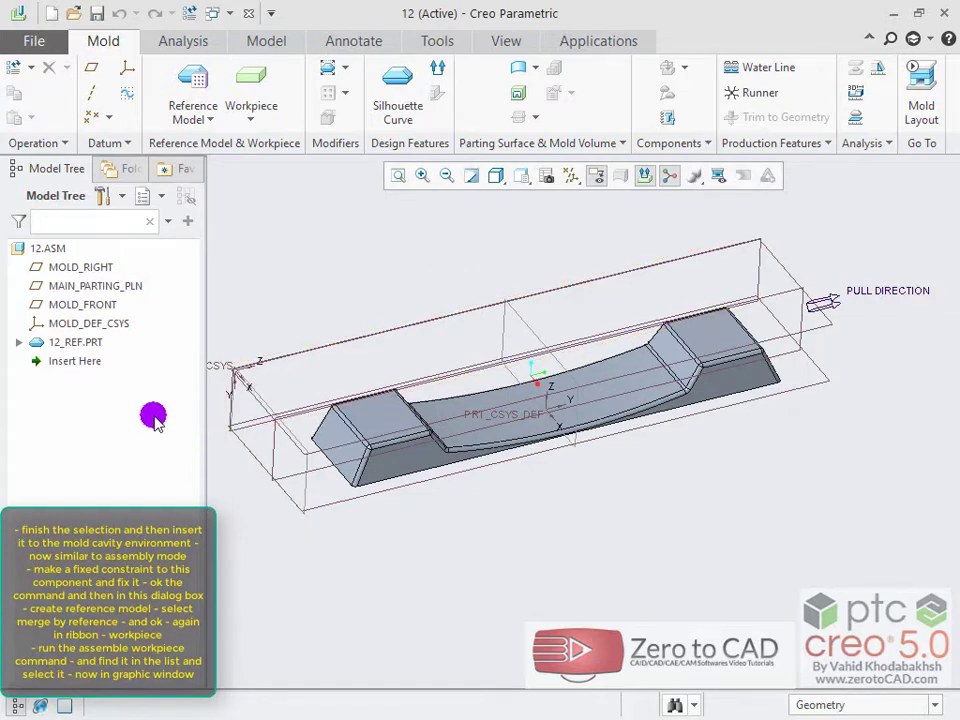
left_click(251, 112)
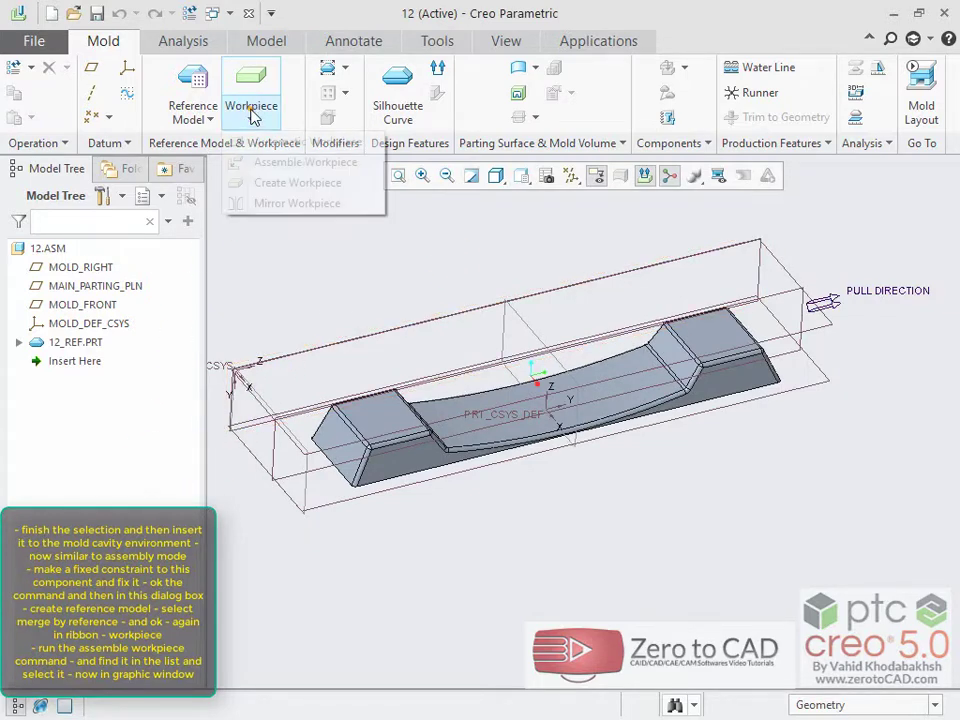
left_click(316, 164)
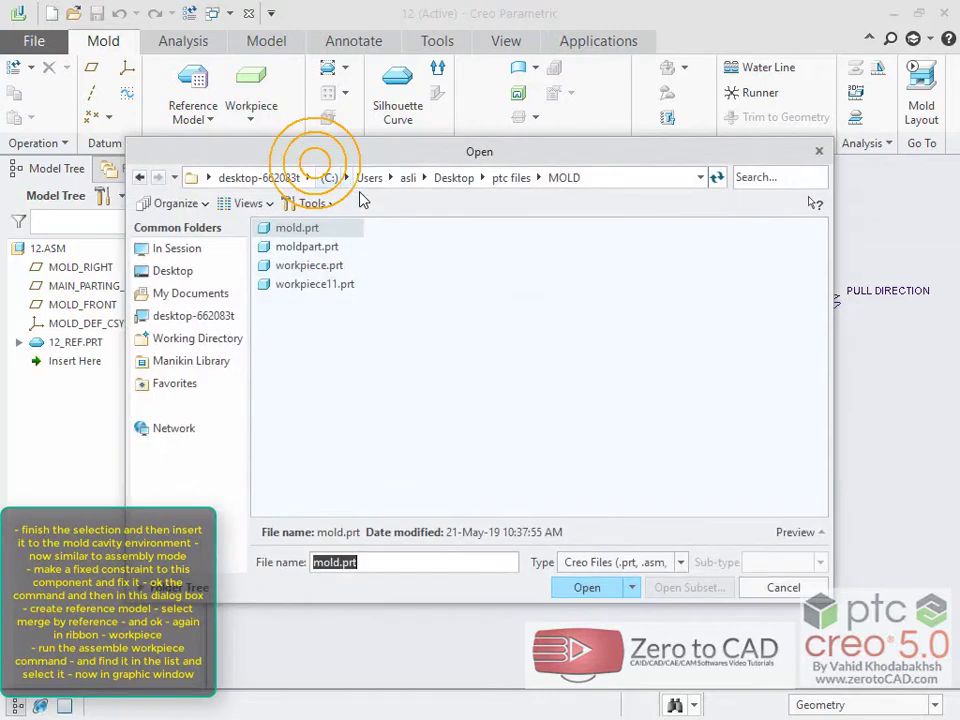
double_click(300, 285)
mouse_move(500, 287)
middle_mouse_down()
mouse_move(461, 366)
mouse_move(482, 375)
mouse_move(300, 215)
middle_mouse_up()
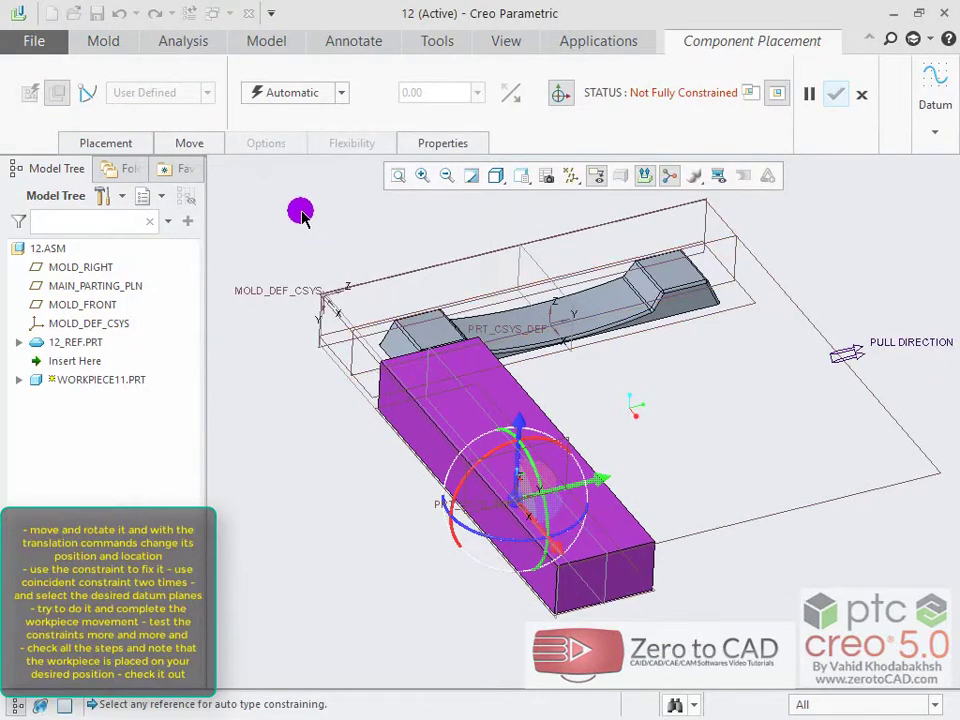
Step: Add a Coincident constraint between the workpiece's RIGHT plane and the reference model's TOP plane
left_click(135, 150)
left_click(367, 243)
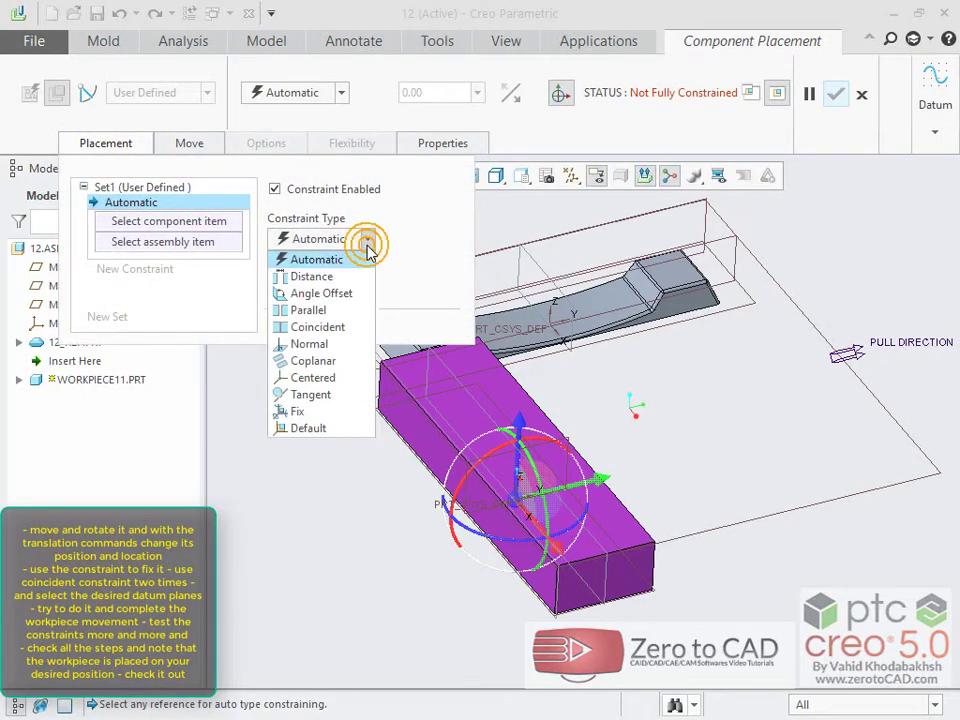
left_click(300, 327)
left_click(566, 440)
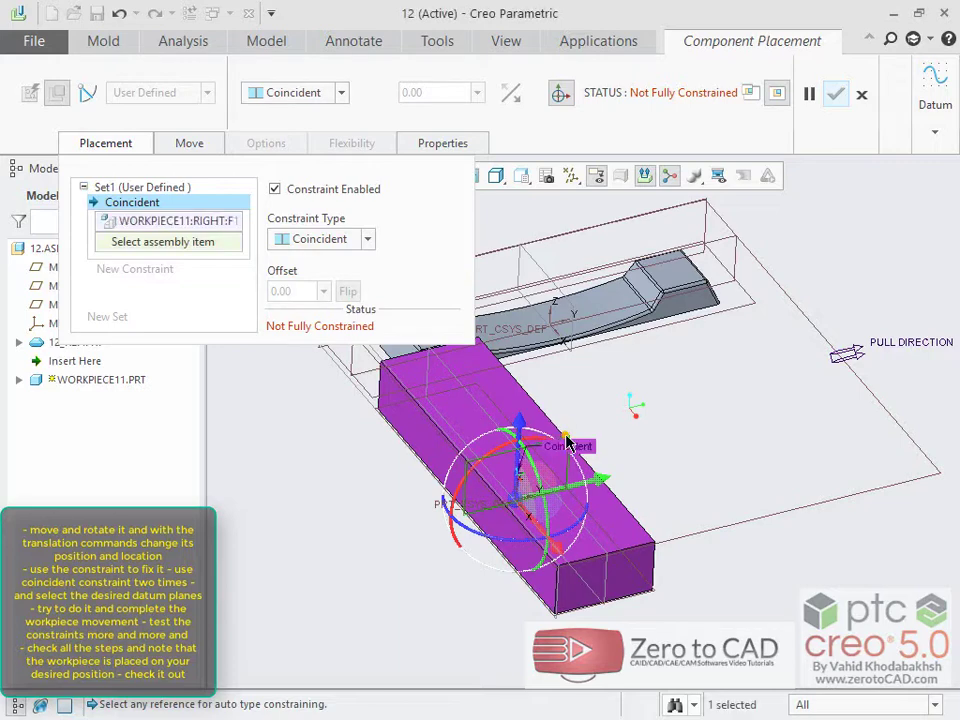
left_click(556, 289)
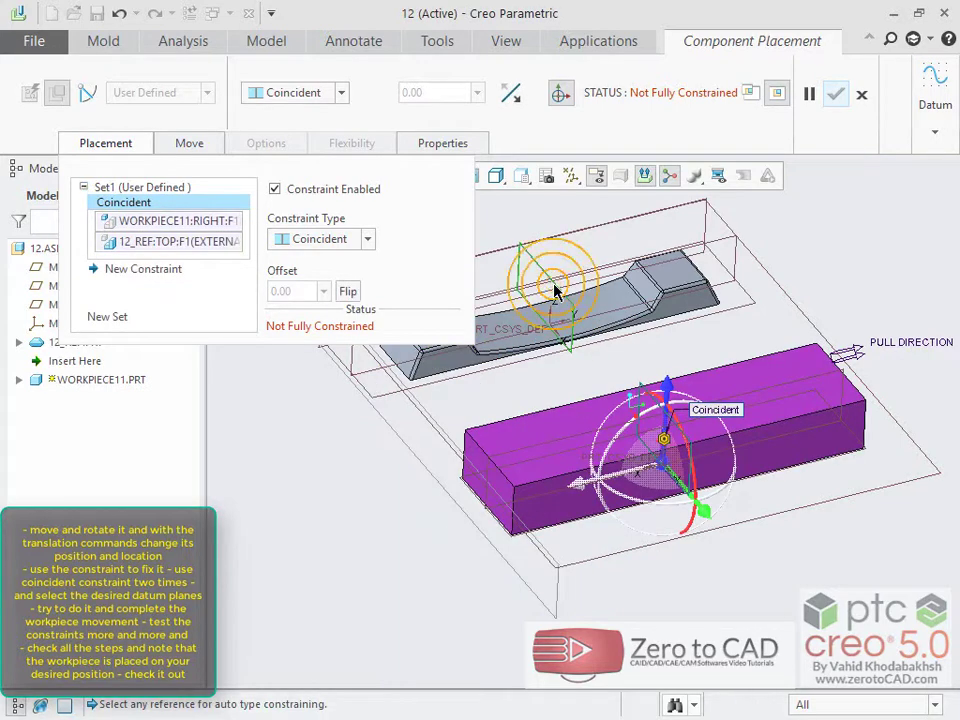
Step: Add a second Coincident constraint between the workpiece's TOP plane and the reference model's RIGHT plane
left_click(187, 270)
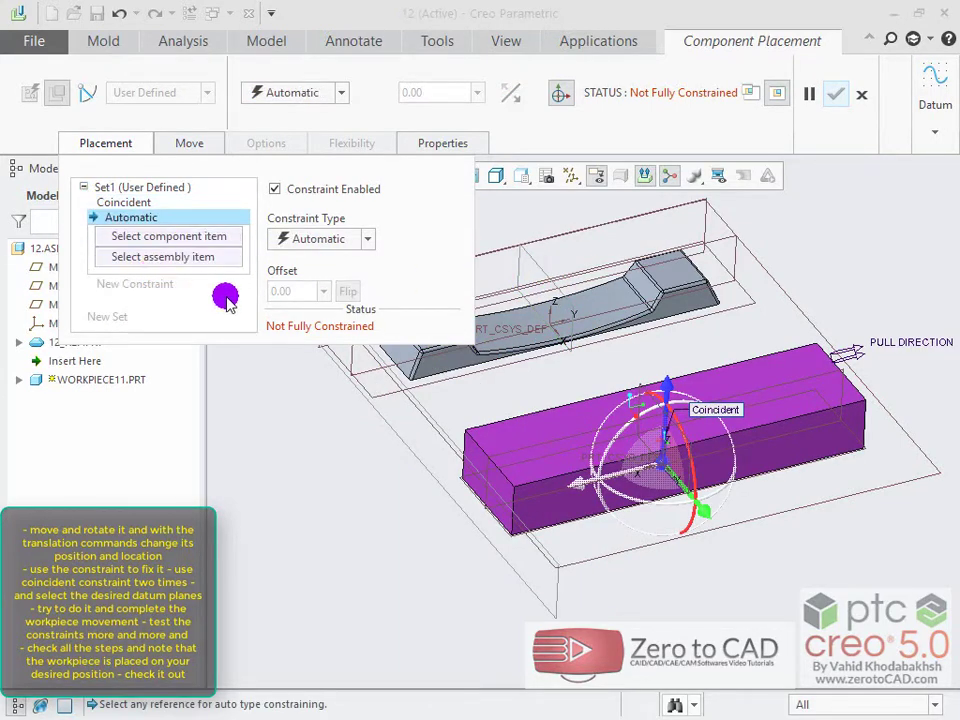
left_click(782, 338)
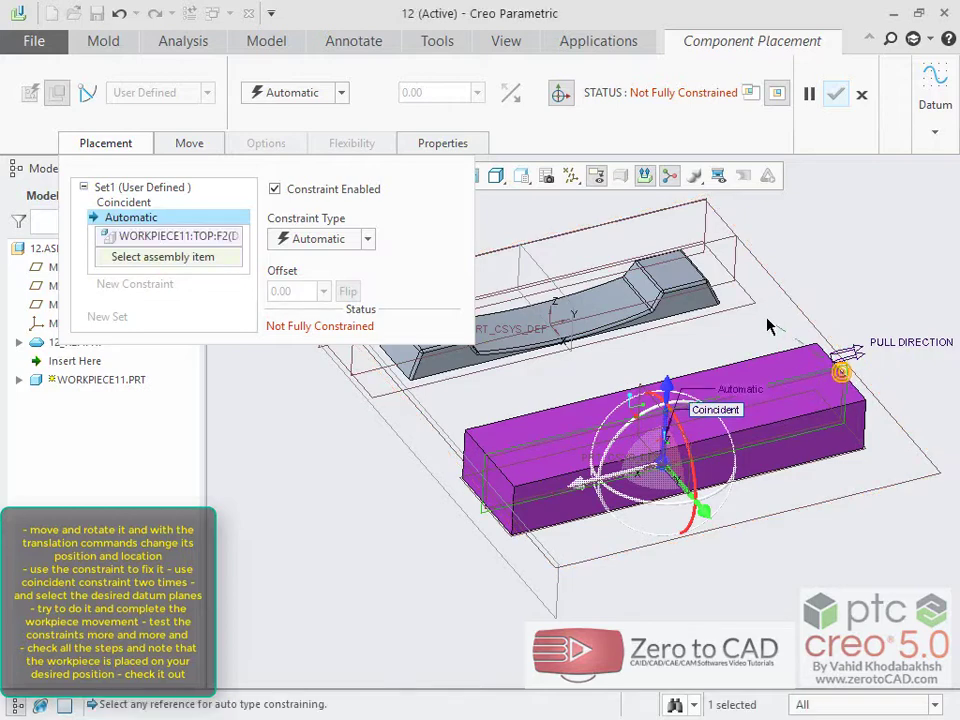
left_click(735, 251)
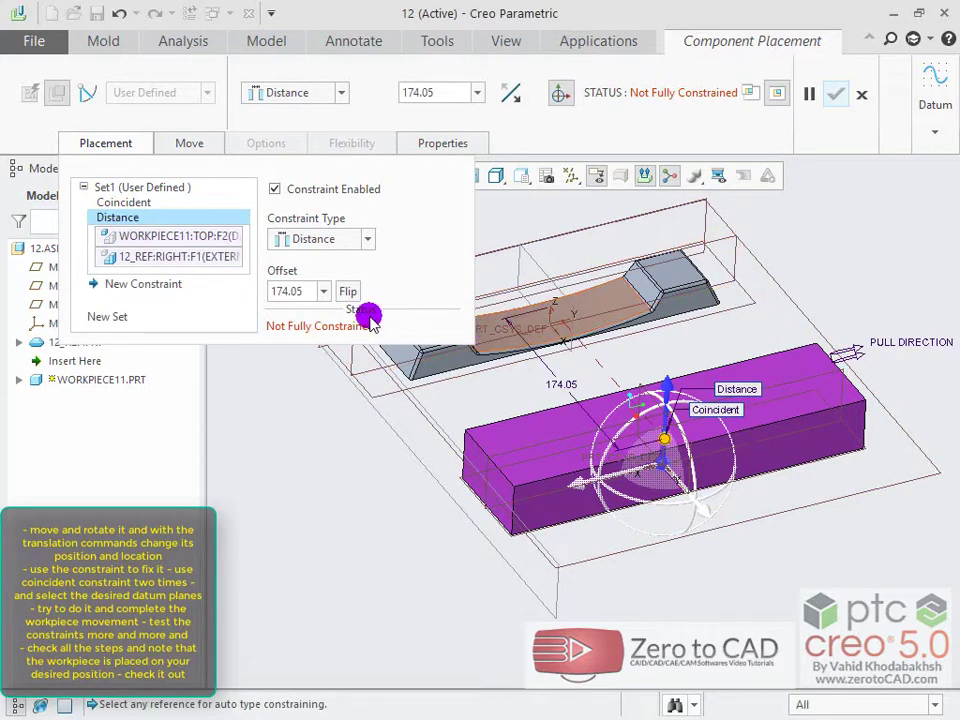
left_click(326, 241)
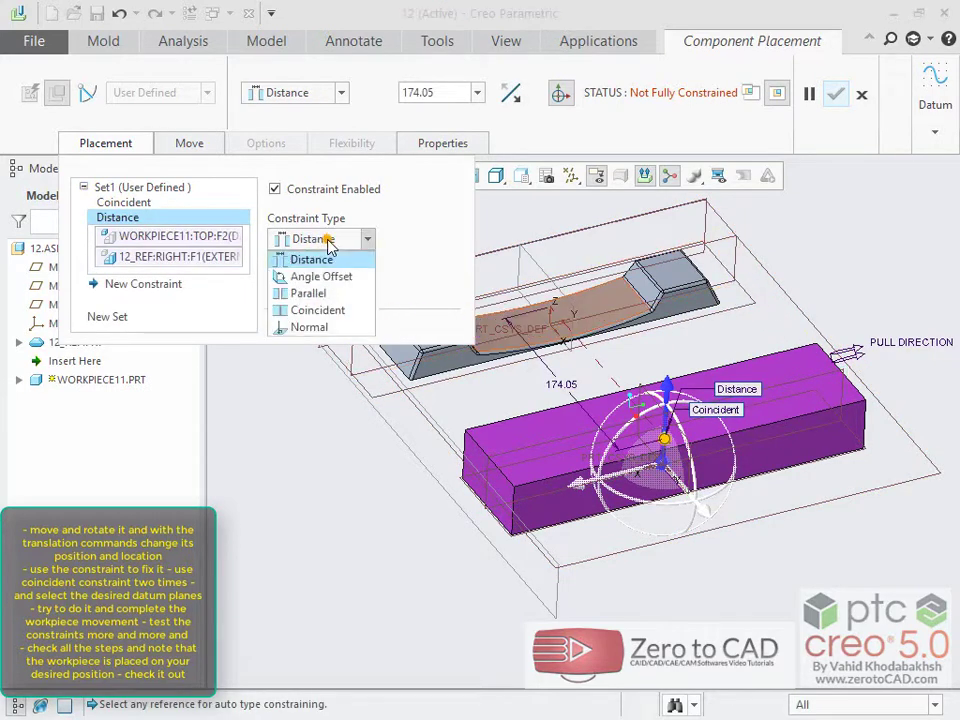
left_click(303, 305)
Step: Examine the reference part's position inside the workpiece from the side in Wireframe display
middle_click_drag(505, 300, 670, 396)
scroll(885, 420, "down", 3)
left_click(497, 176)
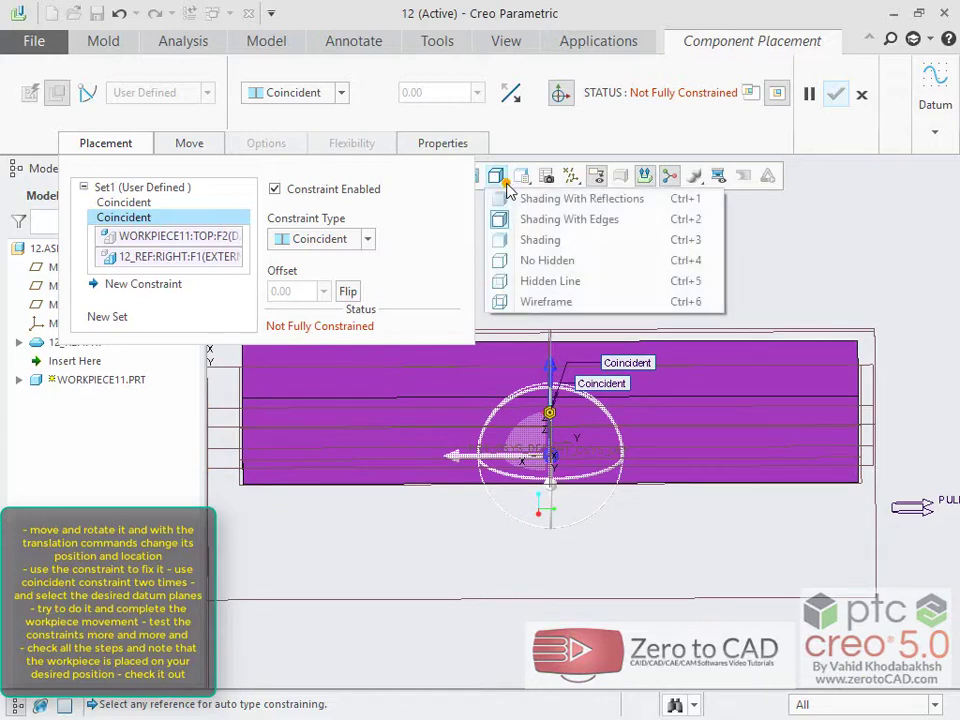
left_click(537, 303)
middle_click_drag(551, 392, 568, 367)
scroll(567, 371, "down", 1)
scroll(463, 536, "down", 2)
scroll(806, 531, "down", 2)
scroll(760, 520, "down", 2)
mouse_move(718, 512)
middle_mouse_down()
mouse_move(722, 504)
mouse_move(713, 521)
middle_mouse_up()
key("ctrl+d")
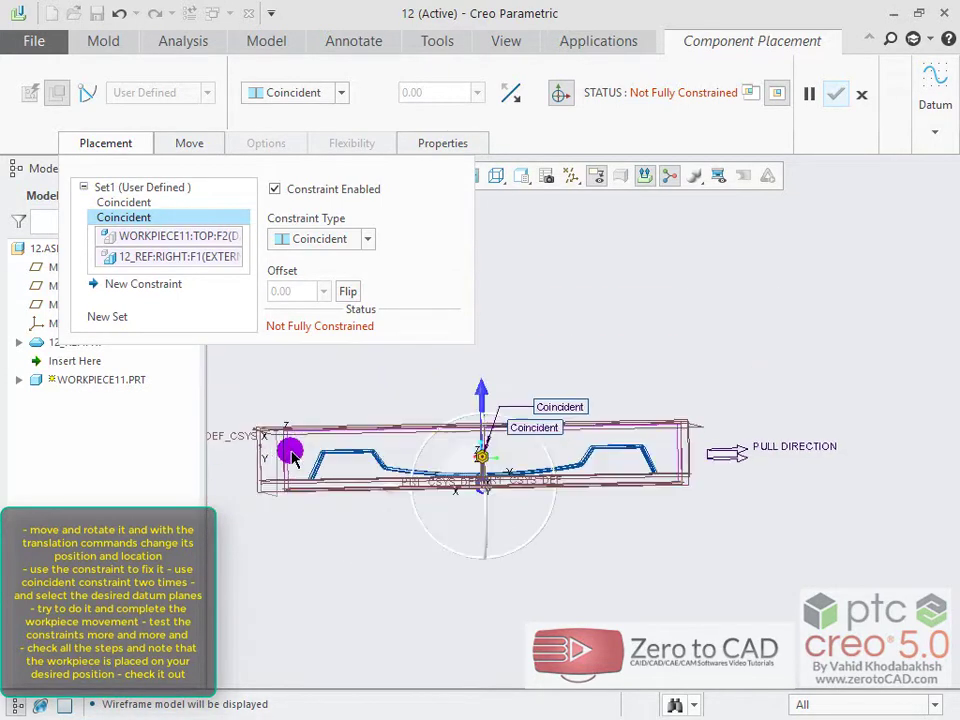
Step: Add a Fix constraint as the third placement constraint of the workpiece
left_click(125, 284)
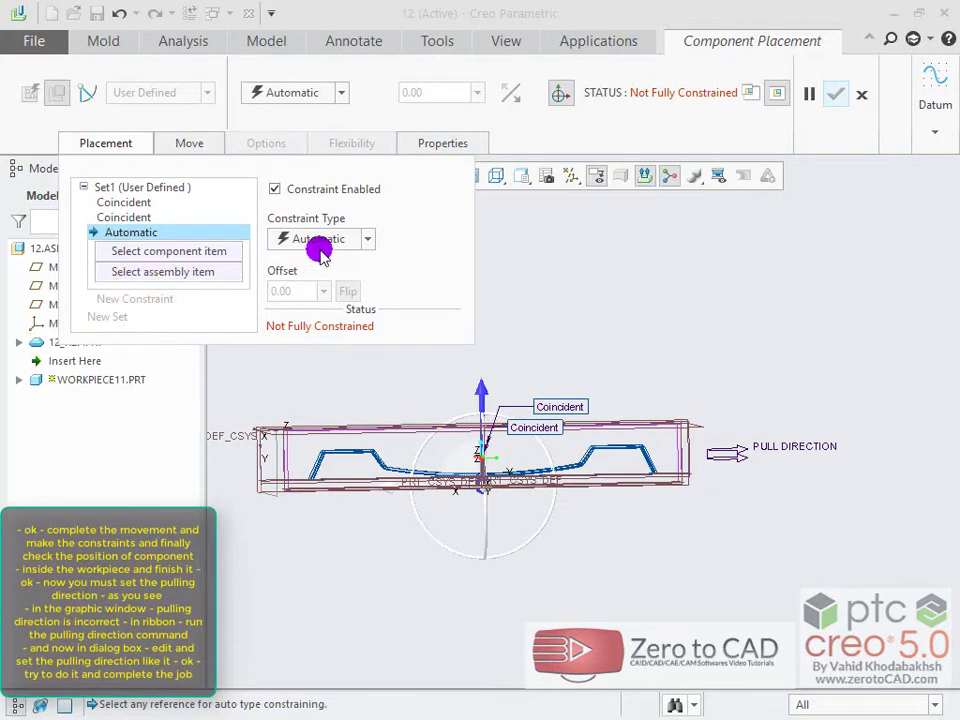
left_click(366, 243)
left_click(294, 411)
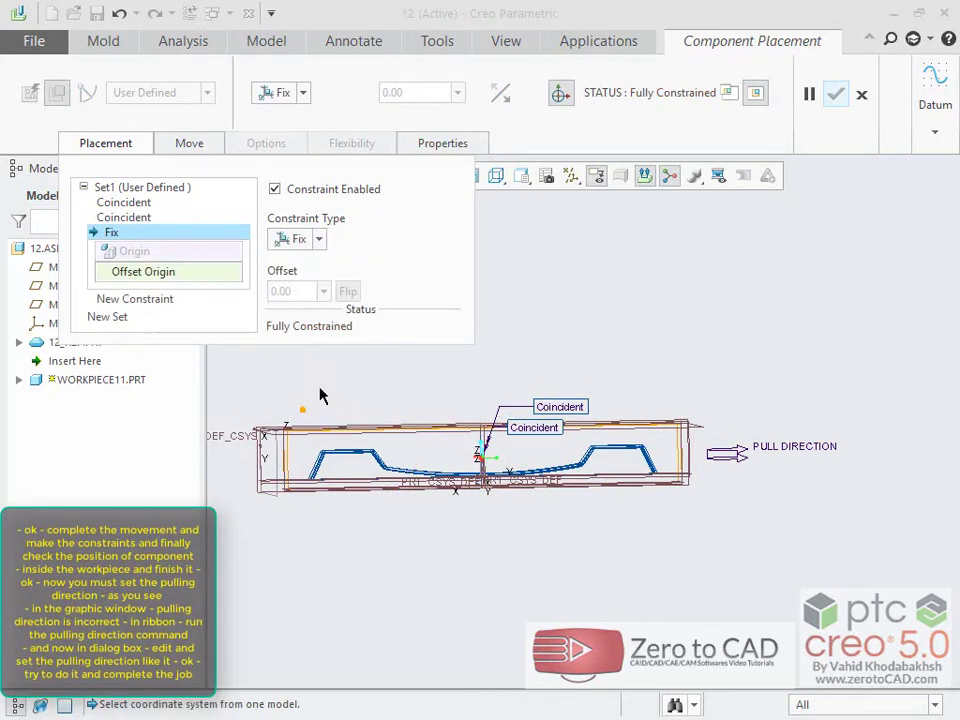
Step: Return the display to Shading With Edges and look over the constrained workpiece in an angled view
left_click(503, 176)
left_click(521, 217)
mouse_move(619, 375)
middle_mouse_down()
mouse_move(534, 381)
mouse_move(538, 417)
mouse_move(456, 411)
middle_mouse_up()
scroll(279, 375, "up", 3)
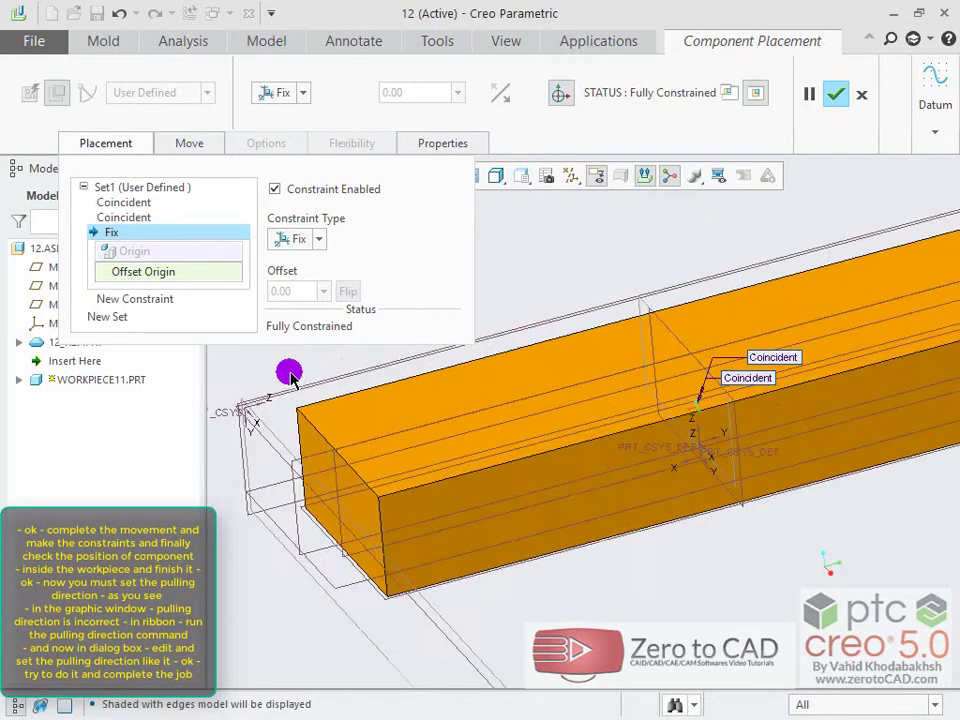
middle_click_drag(658, 360, 553, 396)
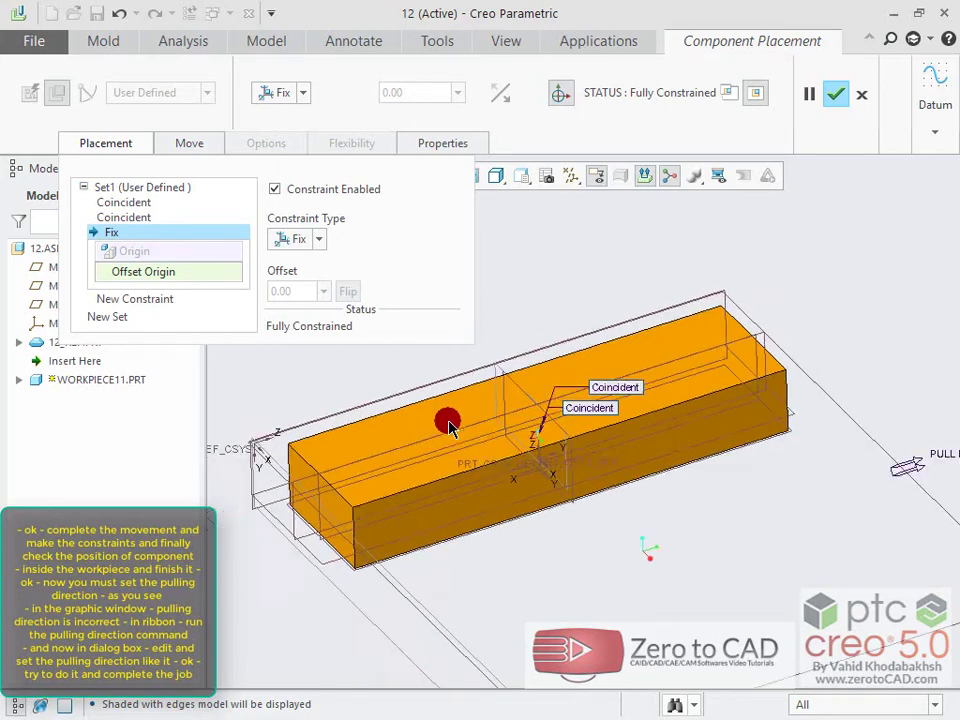
Step: Finish placing the workpiece and check the existing pull direction arrow
left_click(833, 95)
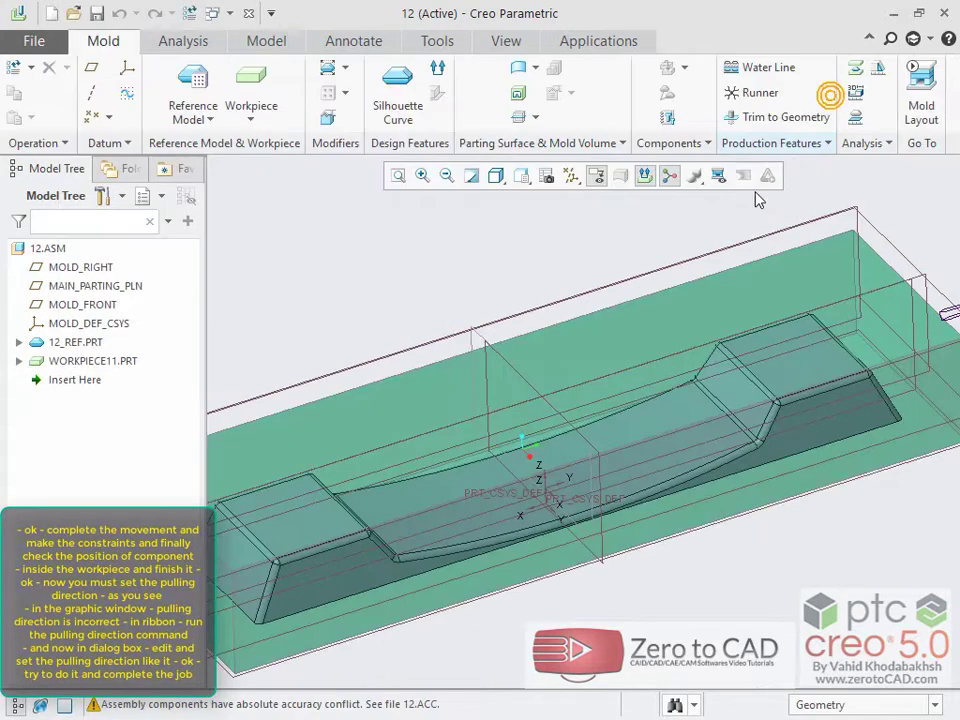
scroll(594, 321, "down", 2)
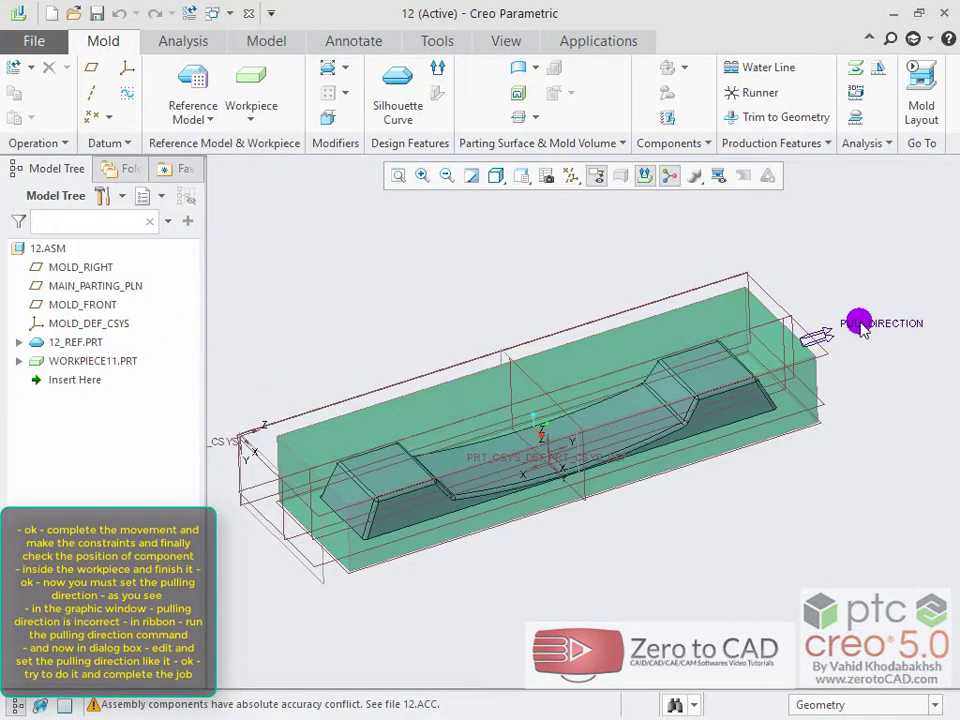
scroll(860, 345, "up", 5)
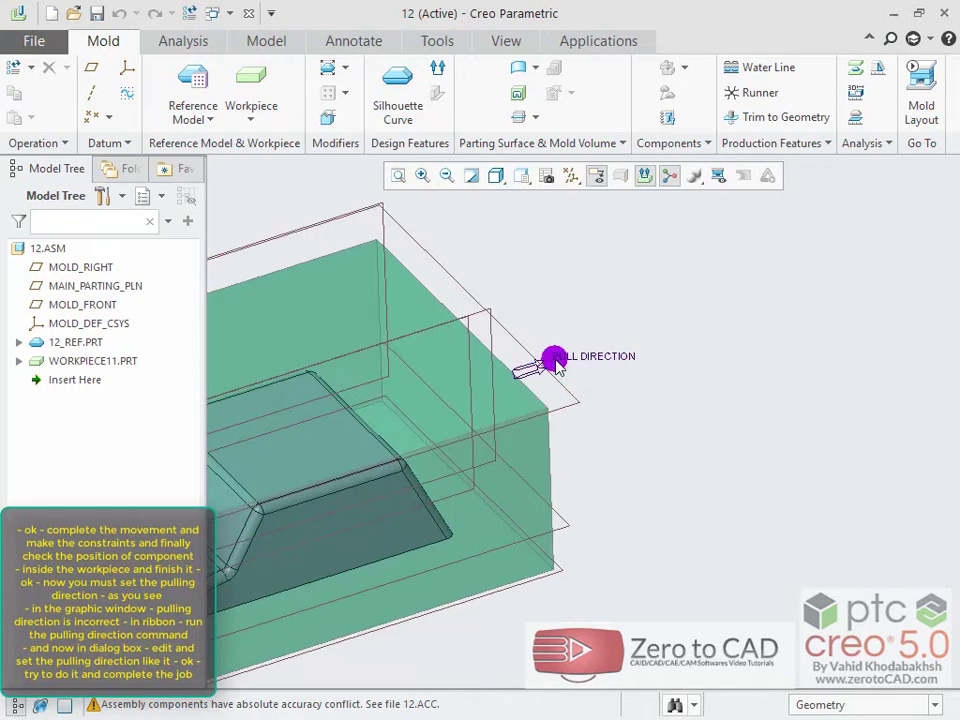
scroll(750, 321, "down", 5)
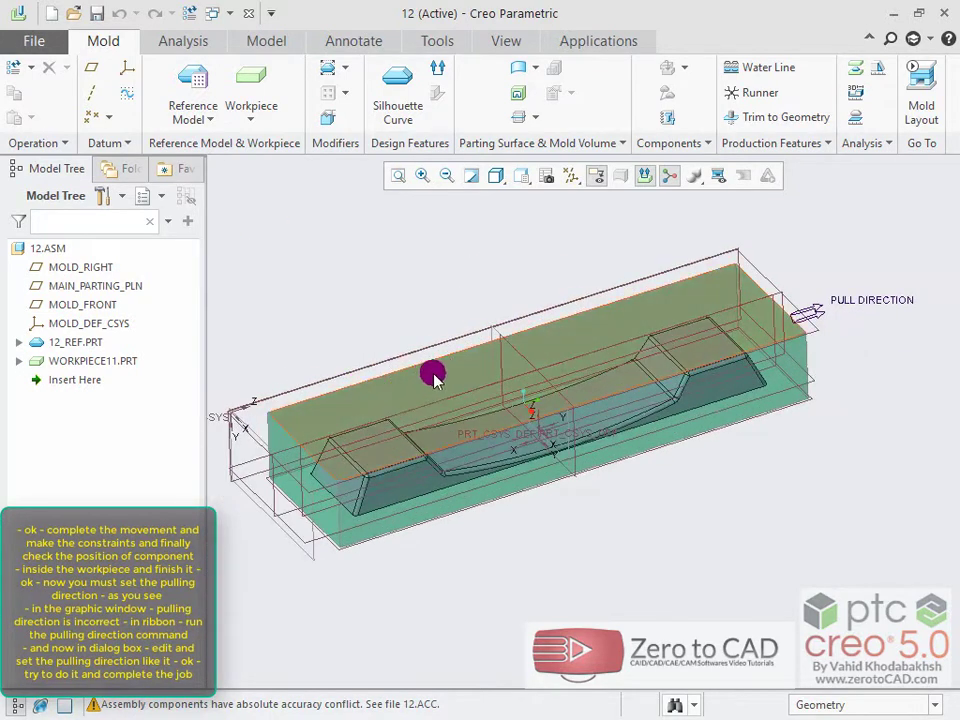
Step: Redefine the pull direction with the reference model's FRONT plane, pointing up through the workpiece
left_click(437, 72)
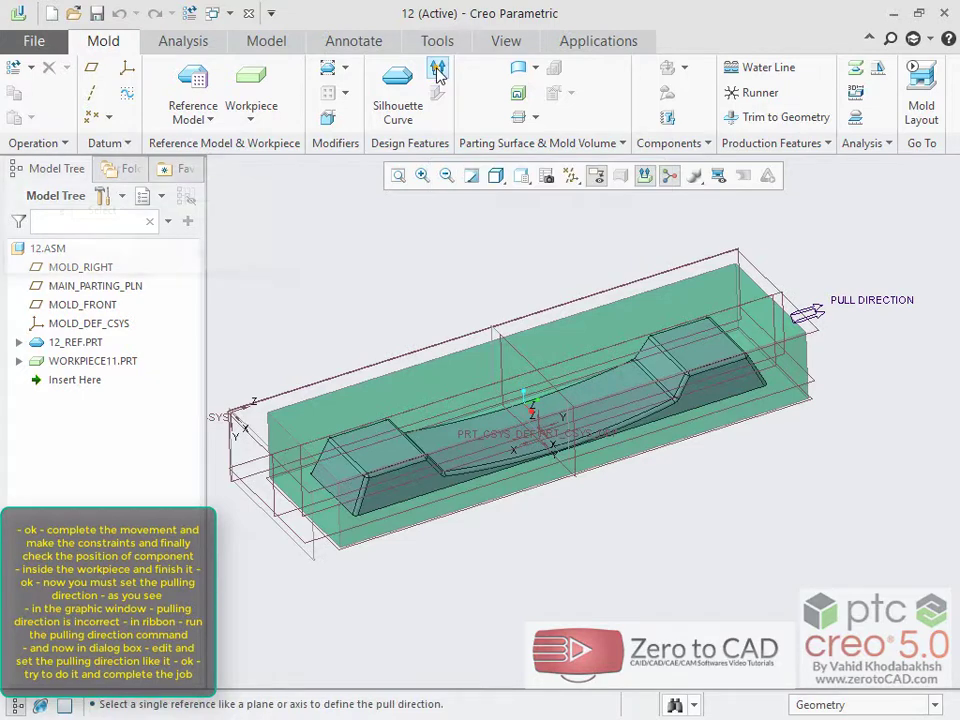
mouse_move(235, 172)
left_mouse_down()
mouse_move(199, 178)
mouse_move(216, 174)
left_mouse_up()
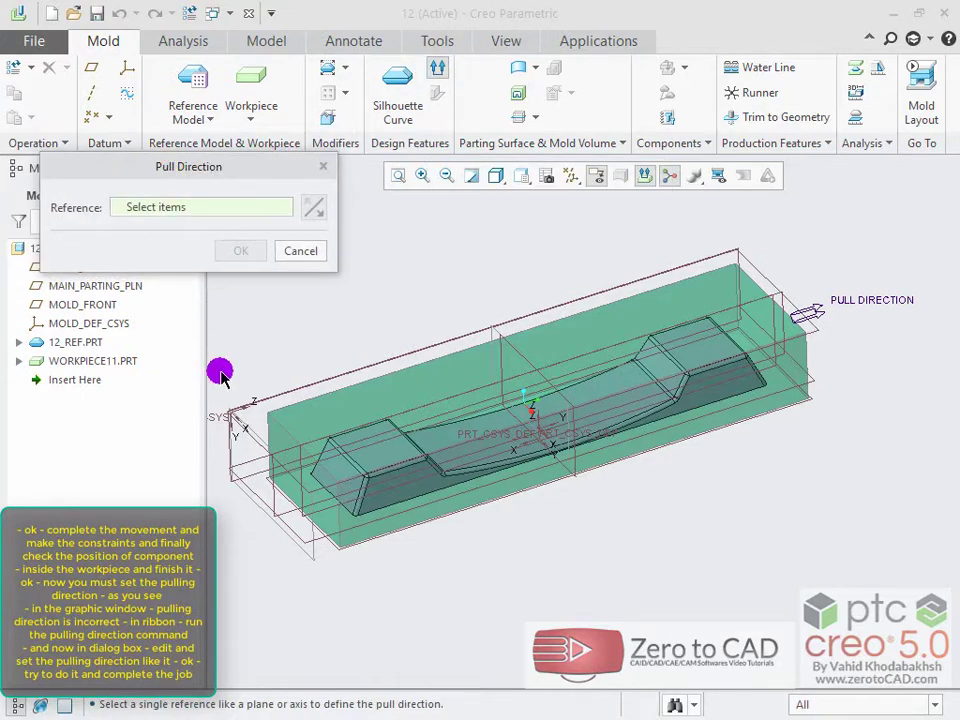
left_click(296, 533)
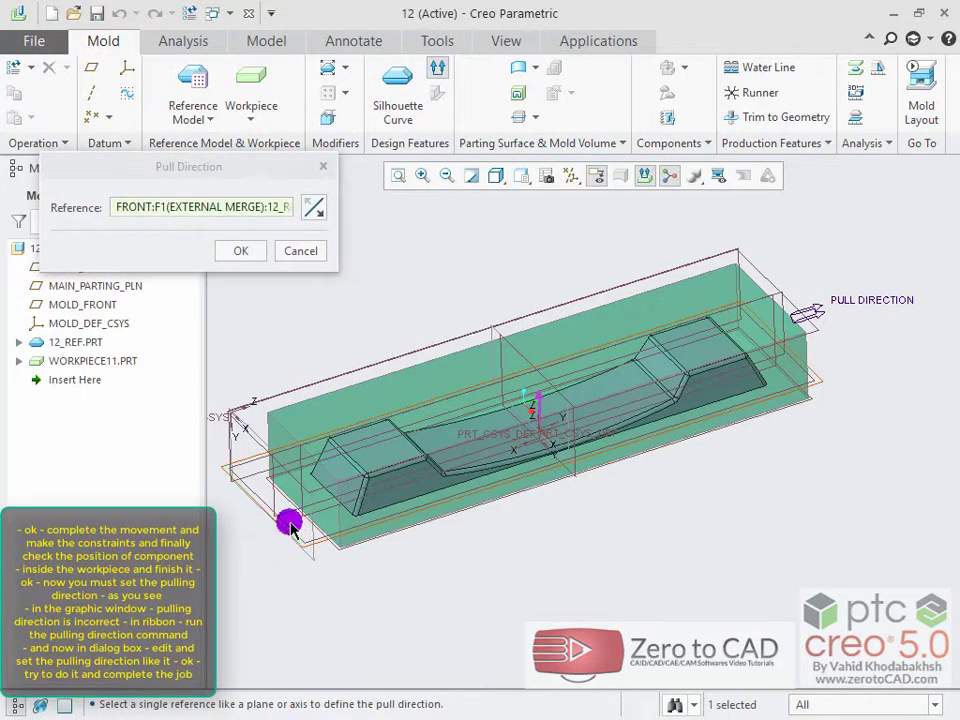
left_click(312, 208)
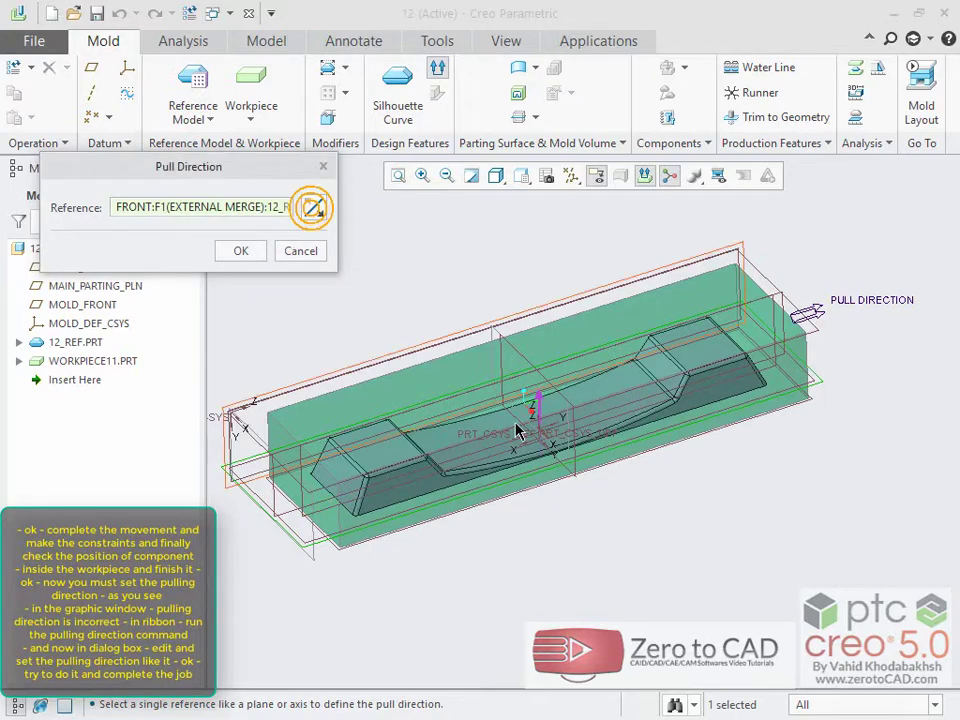
scroll(495, 410, "up", 5)
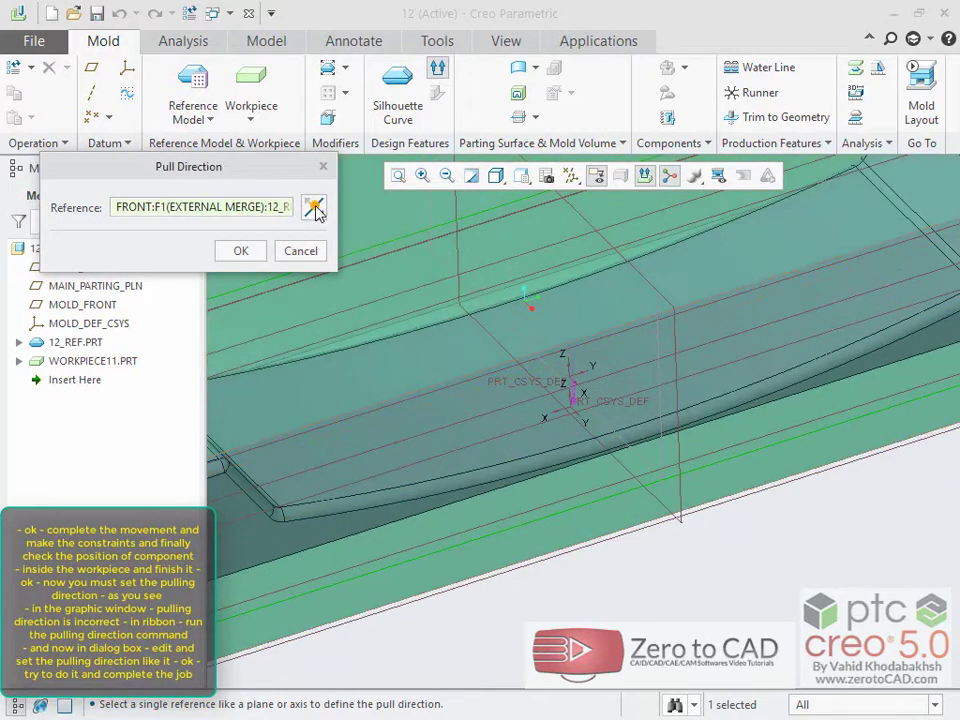
left_click(244, 249)
scroll(461, 450, "down", 5)
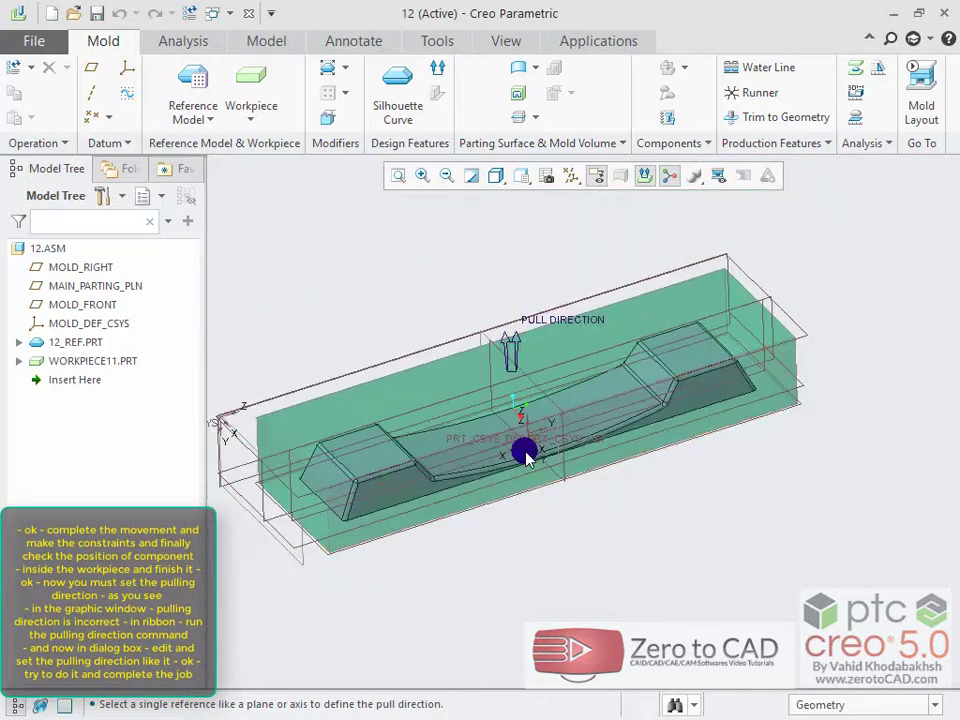
middle_click_drag(443, 441, 596, 386)
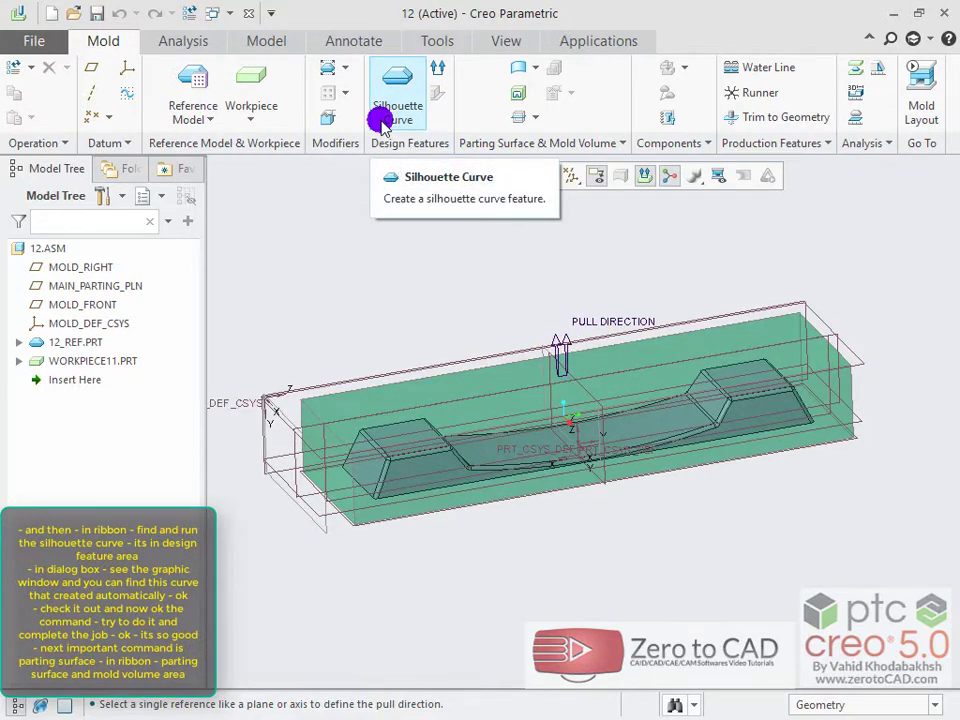
Step: Create a silhouette curve around the reference part's base outline, checking its corners before accepting it
left_click(380, 122)
middle_click_drag(337, 247, 369, 360)
scroll(368, 390, "up", 3)
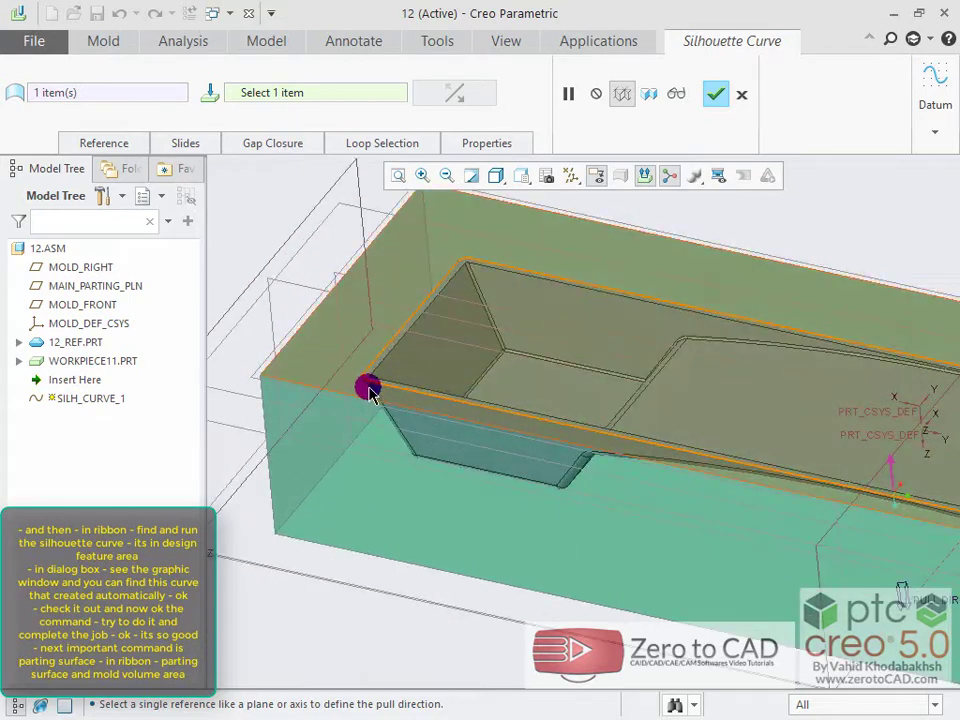
scroll(368, 390, "up", 3)
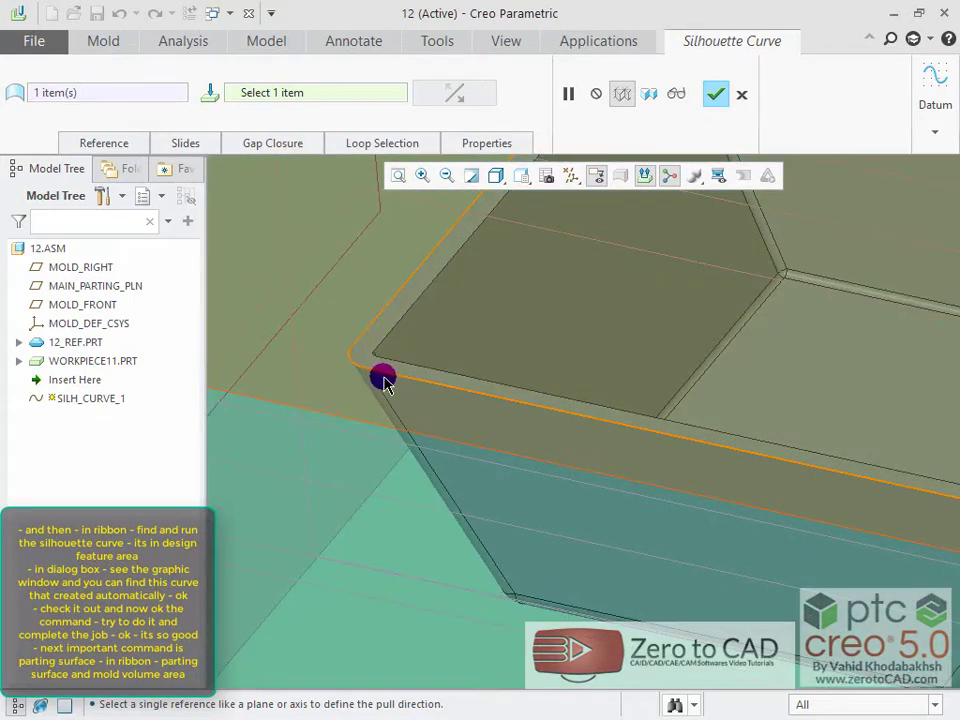
scroll(459, 394, "down", 5)
mouse_move(662, 361)
middle_mouse_down("shift")
mouse_move(438, 349)
mouse_move(503, 355)
middle_mouse_up("shift")
left_click(714, 95)
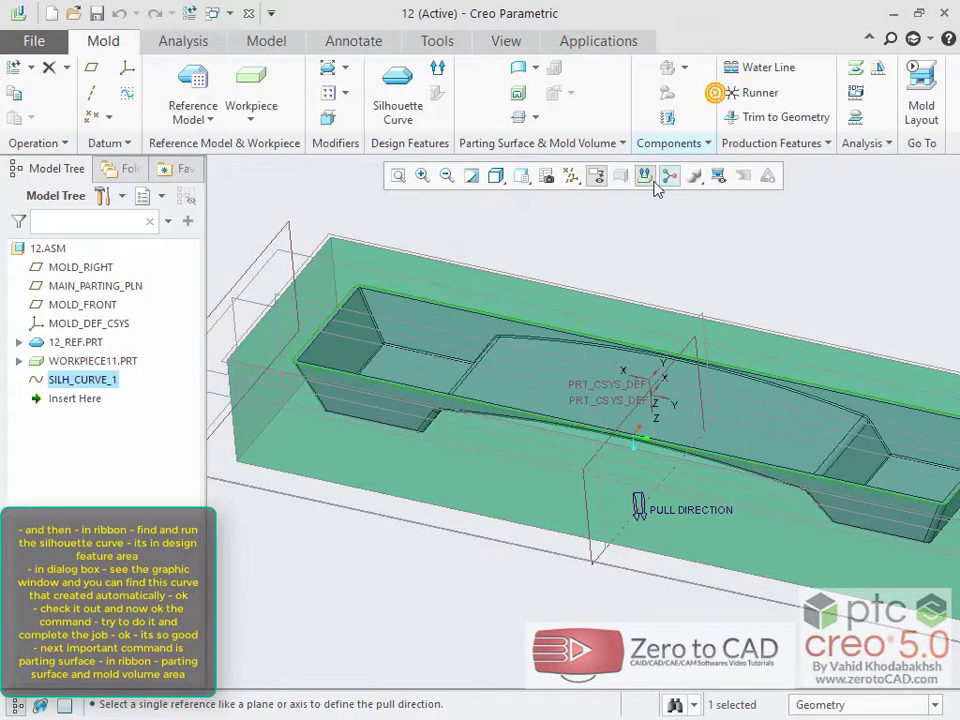
scroll(530, 290, "down", 3)
middle_click_drag(596, 253, 565, 250)
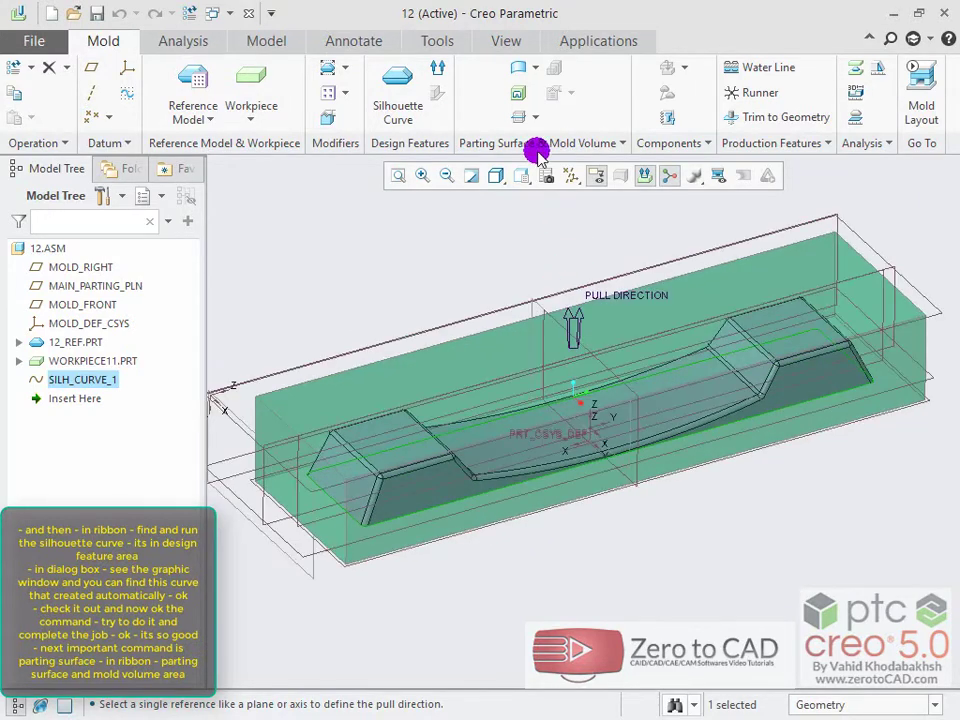
Step: Start a parting surface with an Extend Curve feature that extends the silhouette curve normal to the pull direction
left_click(521, 72)
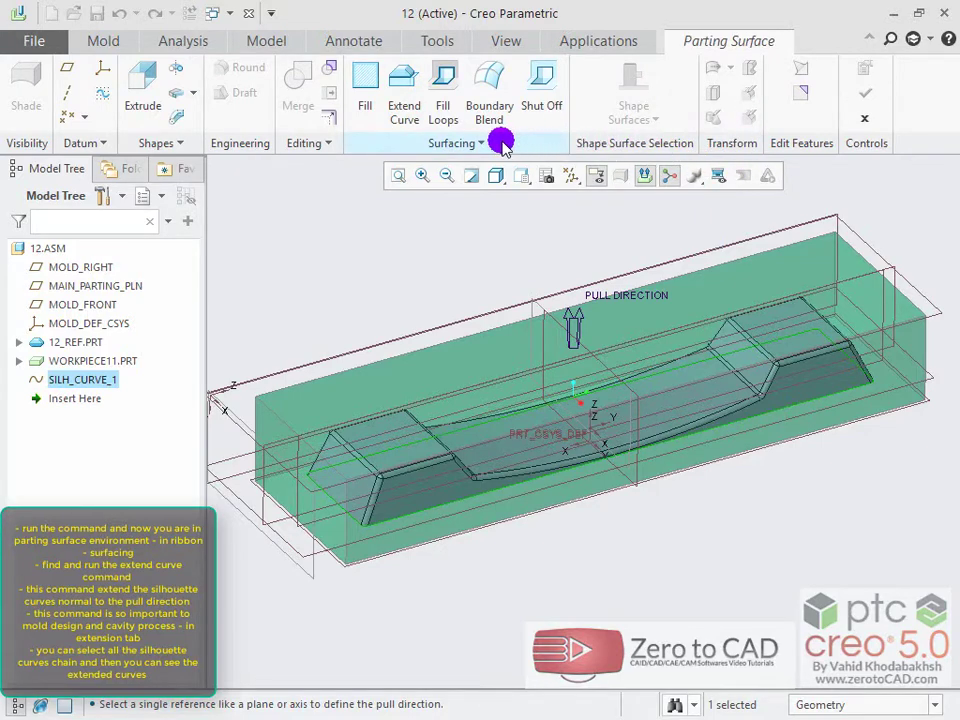
left_click(402, 88)
scroll(313, 551, "up", 5)
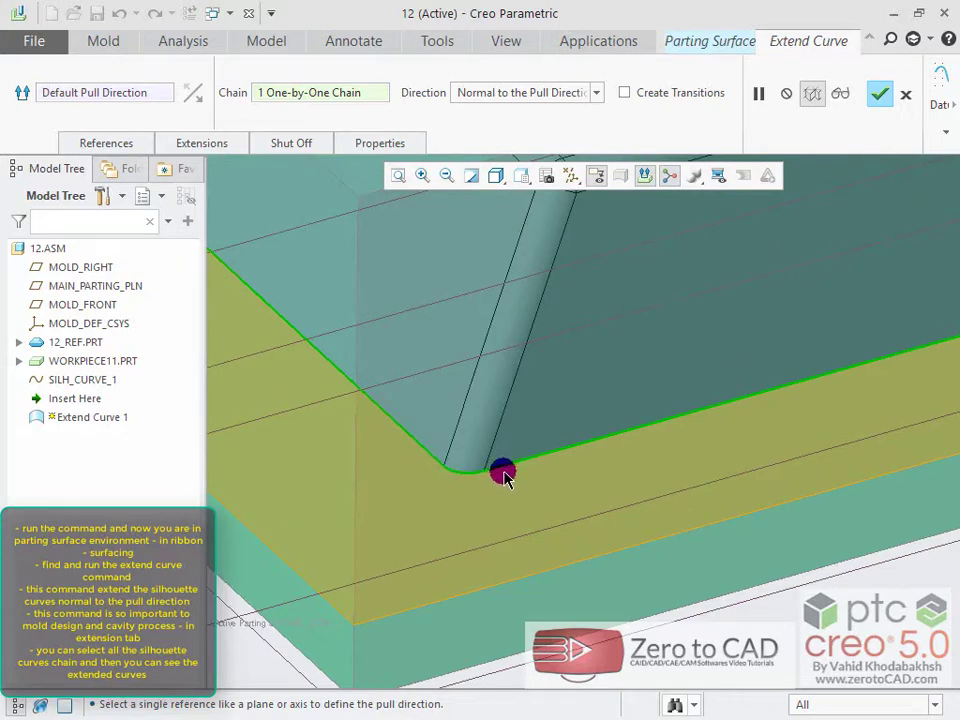
scroll(483, 498, "down", 3)
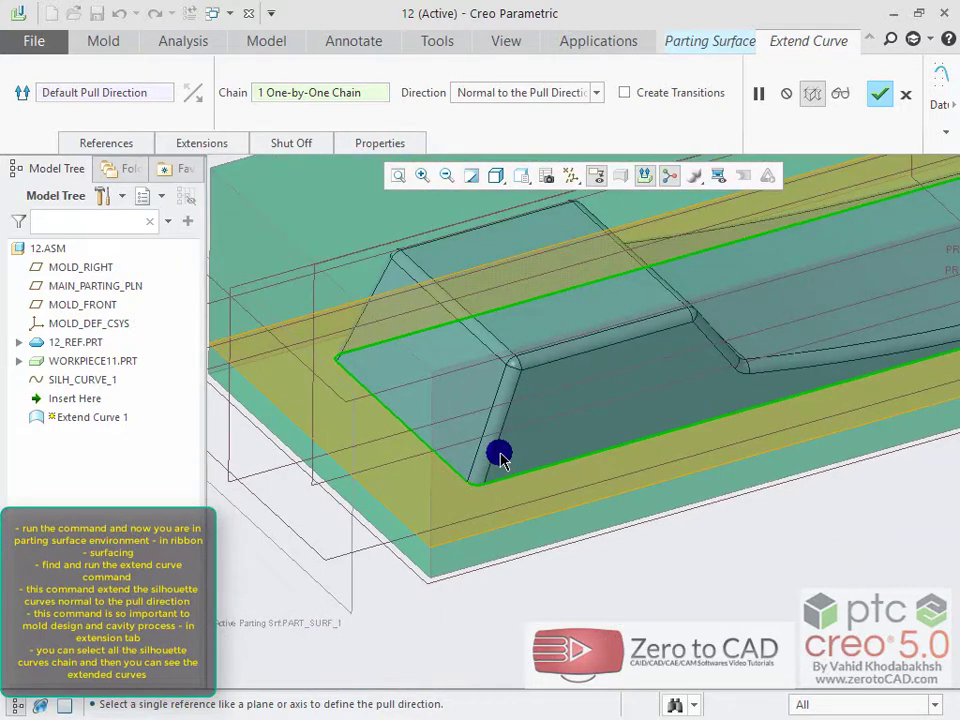
scroll(522, 430, "down", 3)
Step: Review the extension's chains and examine the previewed surface from the silhouette curve out to the workpiece's side walls
middle_click_drag(386, 306, 551, 376)
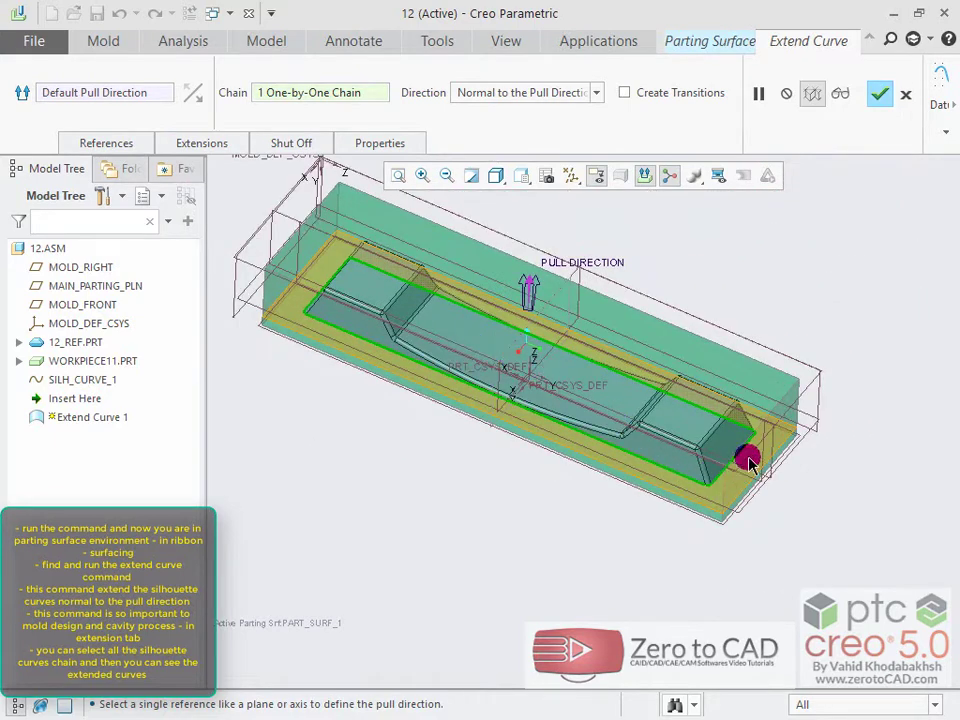
scroll(735, 470, "up", 3)
scroll(735, 458, "down", 1)
middle_click_drag(636, 564, 600, 455)
scroll(600, 455, "down", 5)
middle_click_drag(506, 396, 397, 264)
scroll(595, 375, "up", 2)
left_click(203, 146)
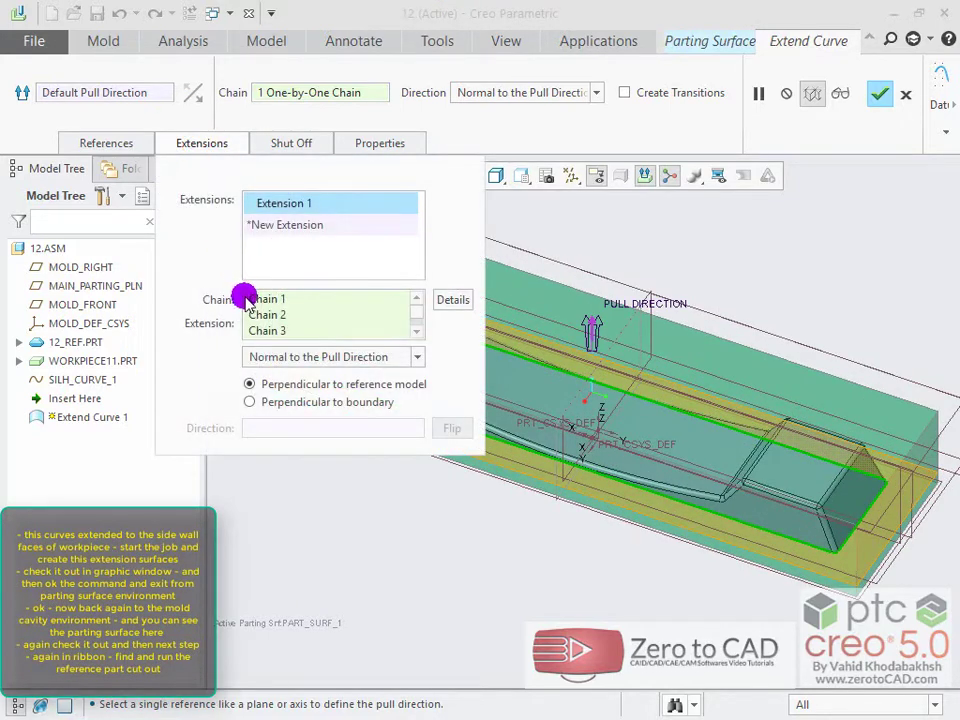
left_click(204, 147)
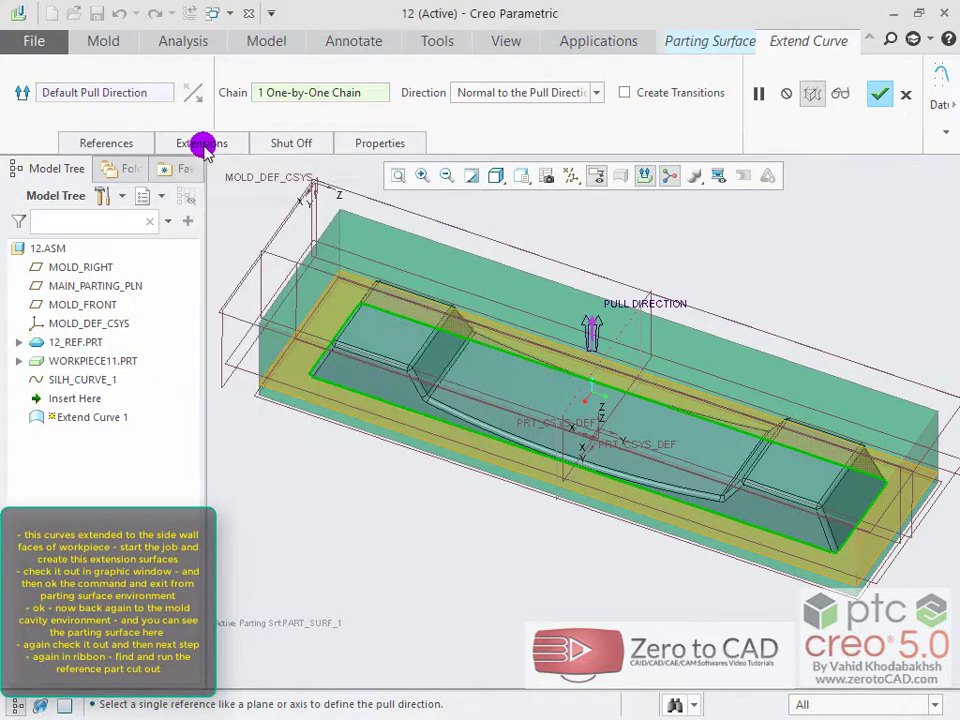
mouse_move(532, 313)
middle_mouse_down()
mouse_move(527, 364)
mouse_move(525, 302)
mouse_move(536, 287)
mouse_move(538, 302)
middle_mouse_up()
scroll(844, 521, "down", 8)
scroll(833, 555, "up", 6)
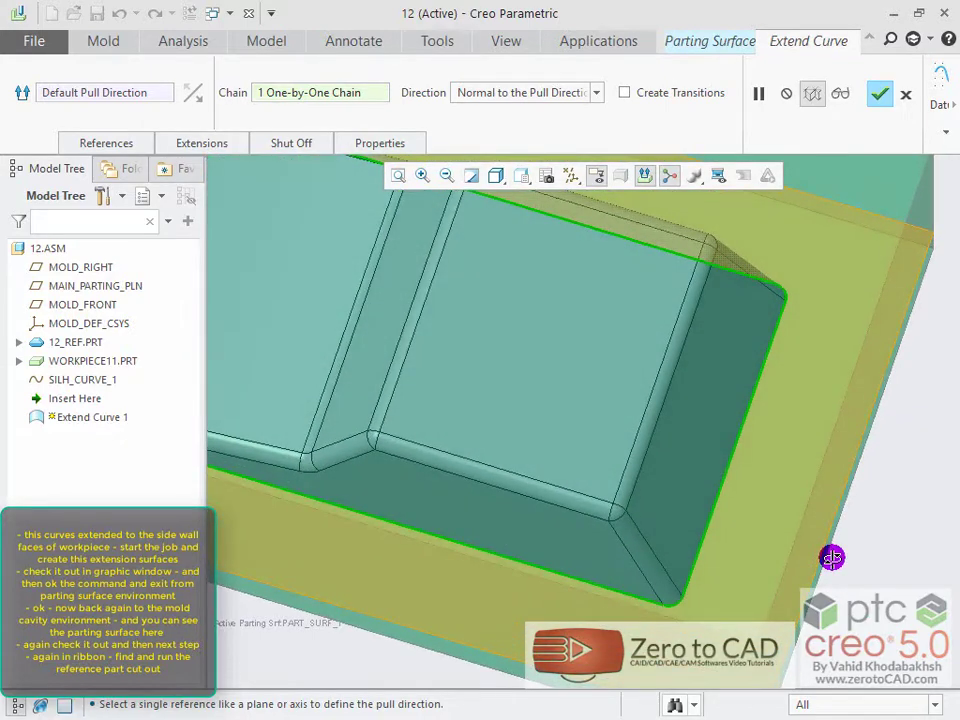
scroll(740, 538, "down", 3)
middle_click_drag(734, 546, 736, 474)
Step: Accept the Extend Curve surface, finish the parting surface, and look it over inside the workpiece
left_click(879, 95)
key("ctrl+d")
middle_click_drag(546, 388, 497, 345)
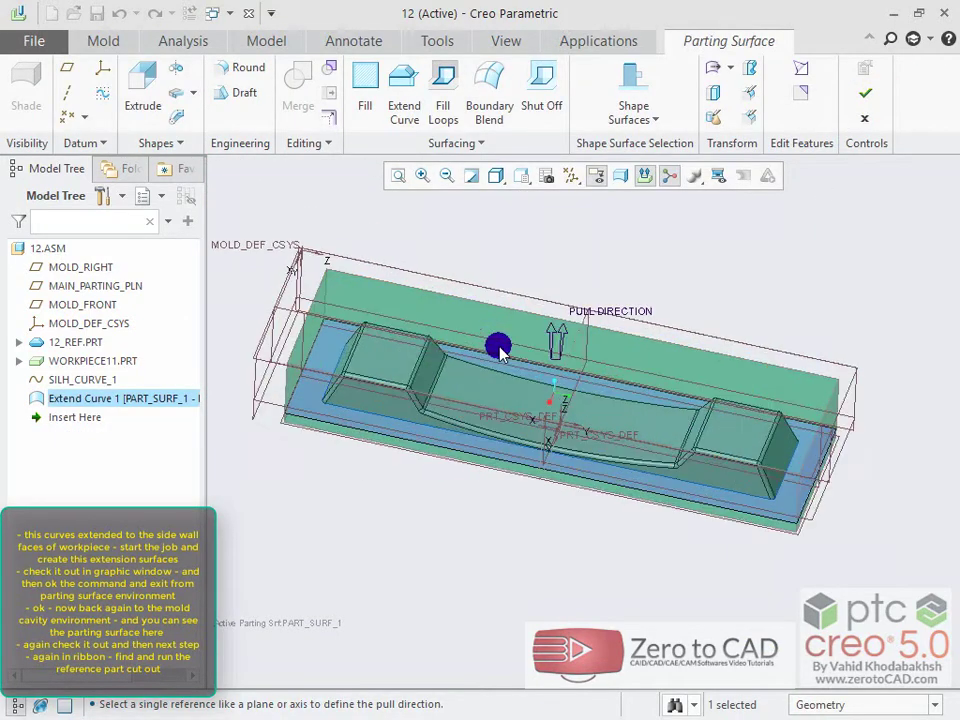
left_click(860, 95)
middle_click_drag(643, 379, 600, 383)
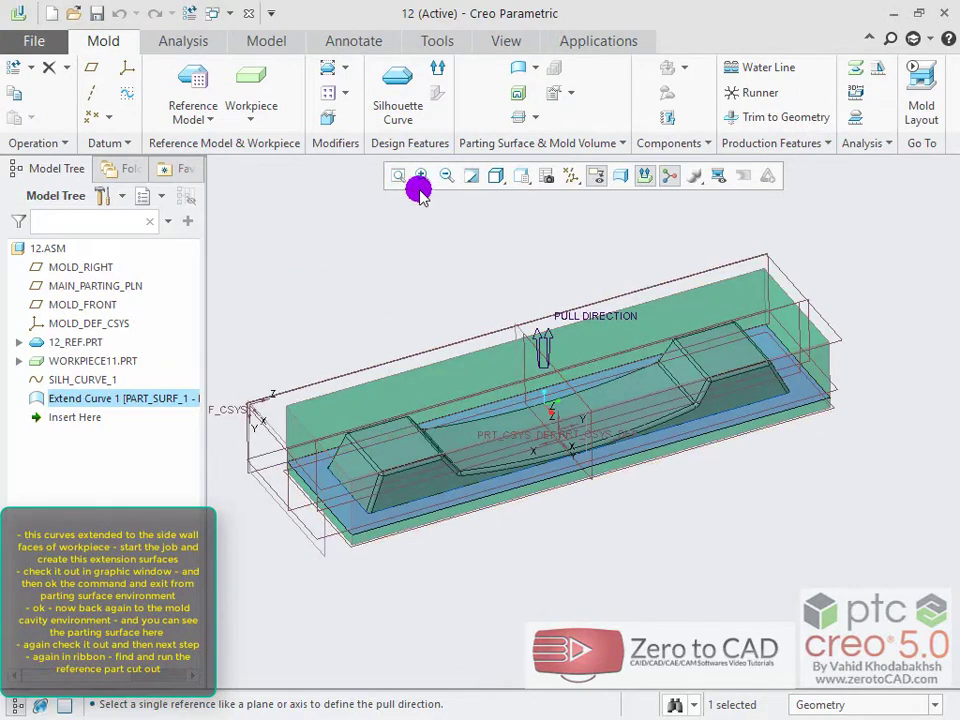
scroll(435, 252, "up", 2)
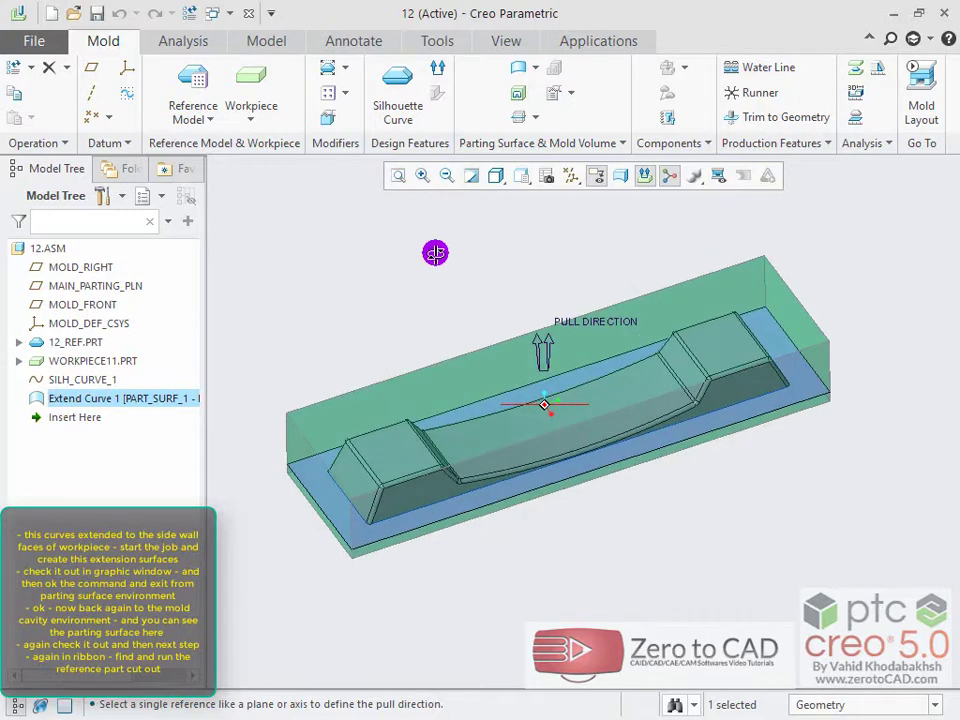
scroll(317, 521, "up", 4)
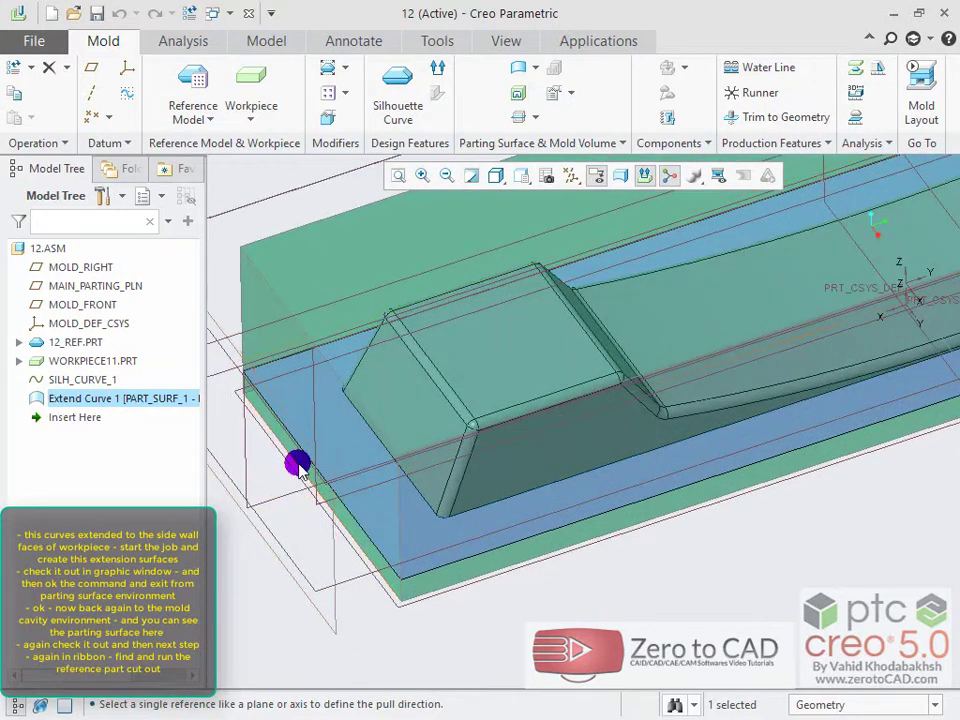
scroll(298, 461, "down", 5)
middle_click_drag(428, 430, 495, 259)
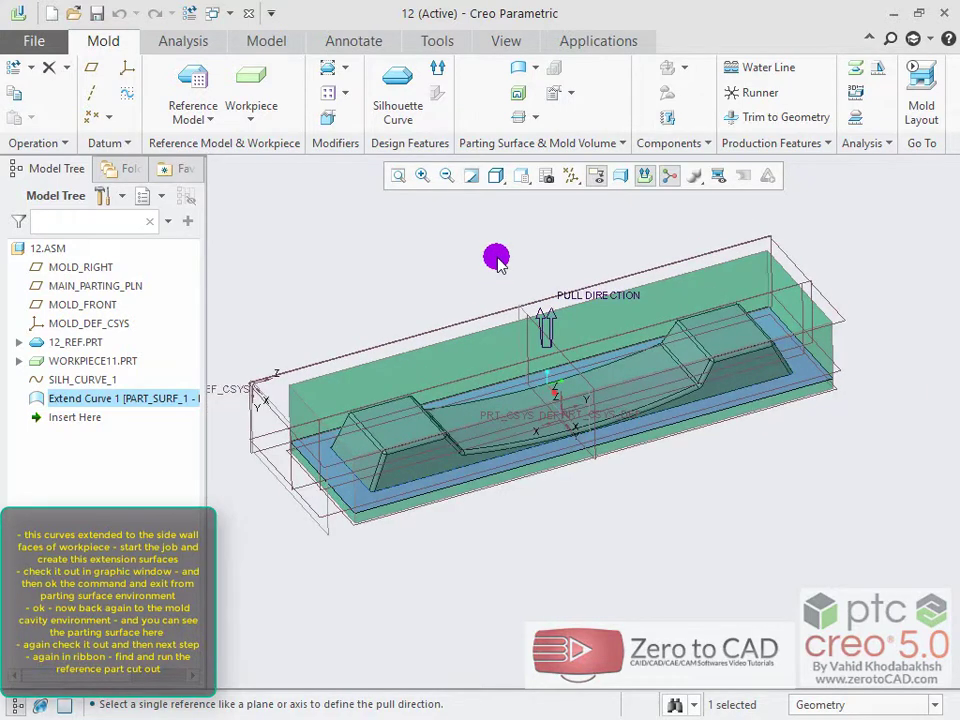
Step: Start a reference part cutout with WORKPIECE11.PRT as its workpiece, keeping all workpieces included
left_click(517, 99)
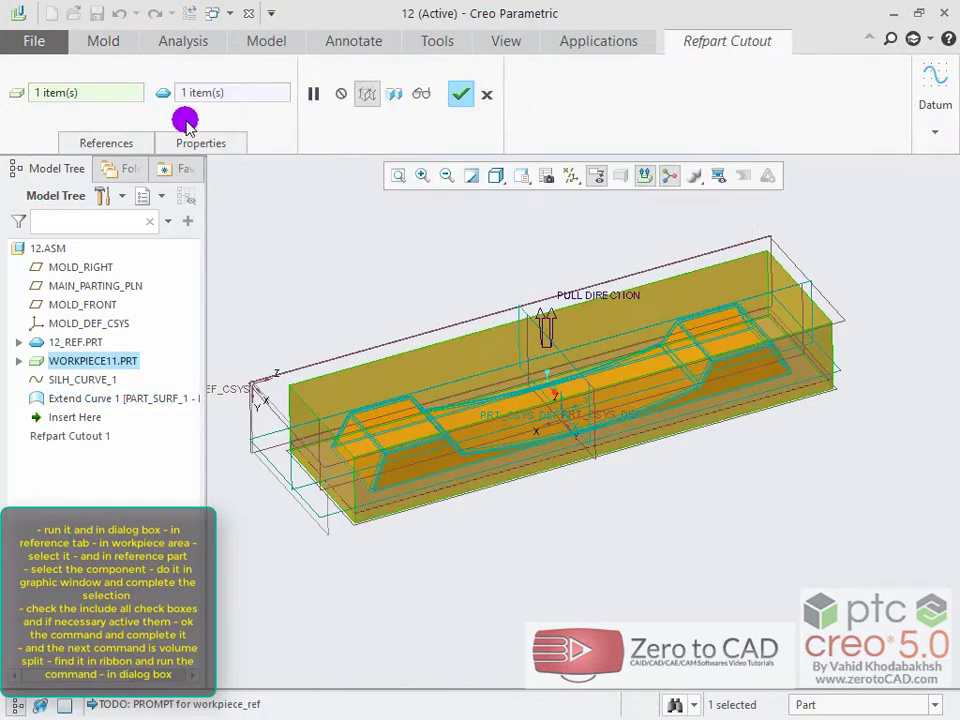
left_click(106, 143)
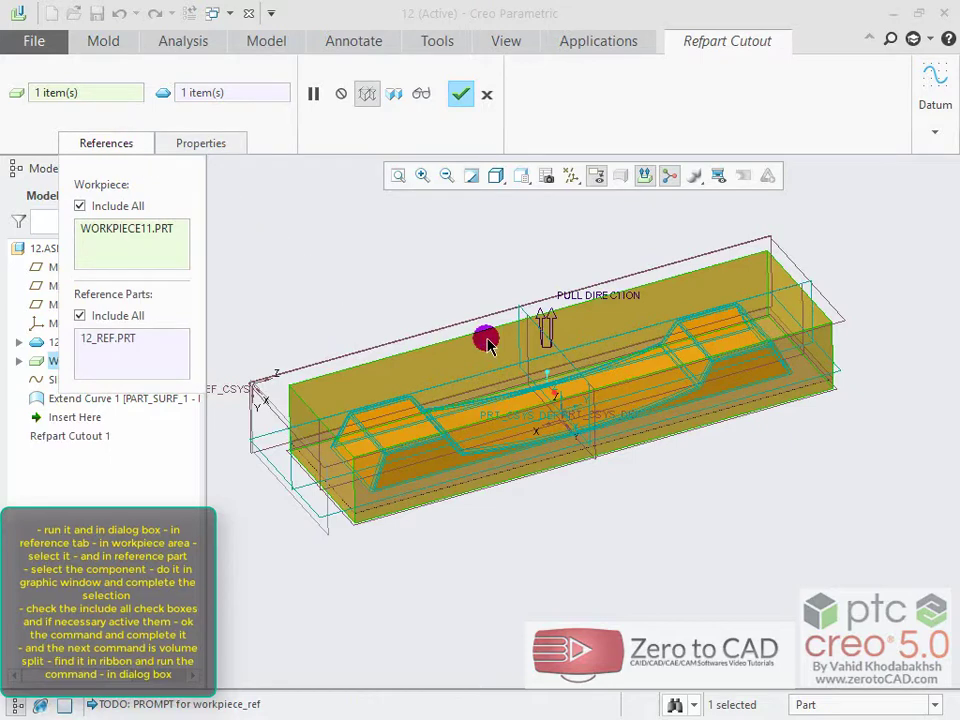
scroll(339, 422, "down", 3)
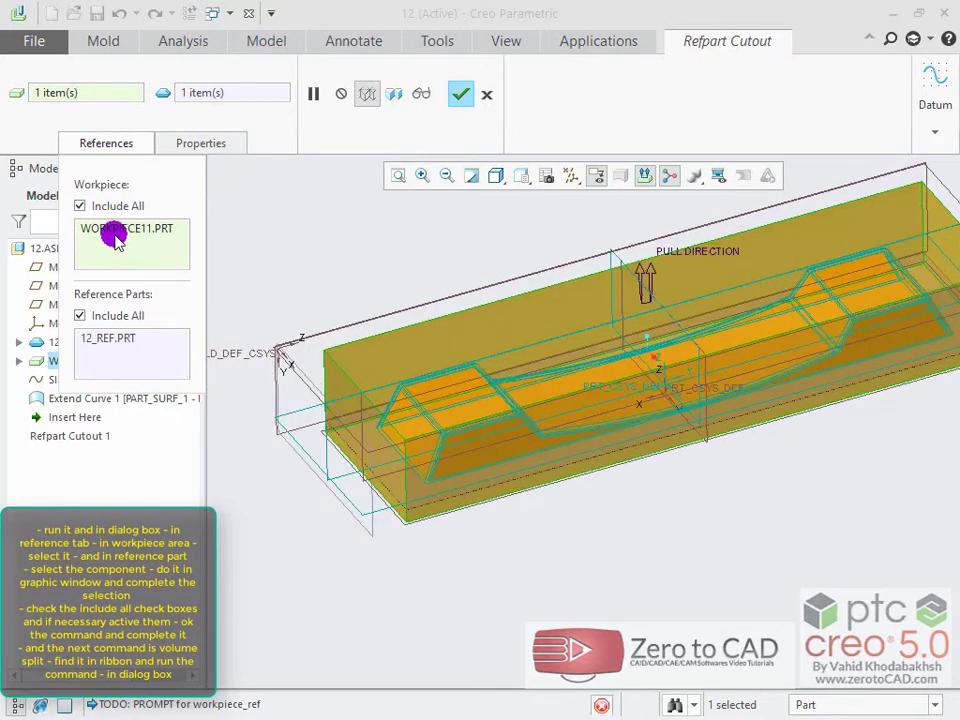
left_click(378, 357)
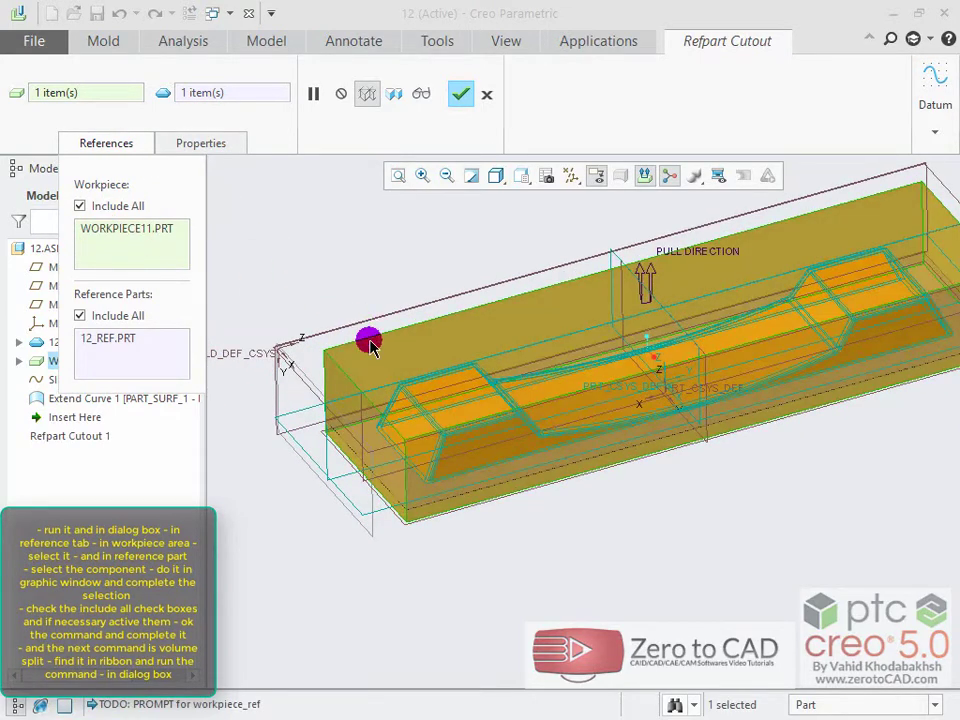
left_click(374, 348)
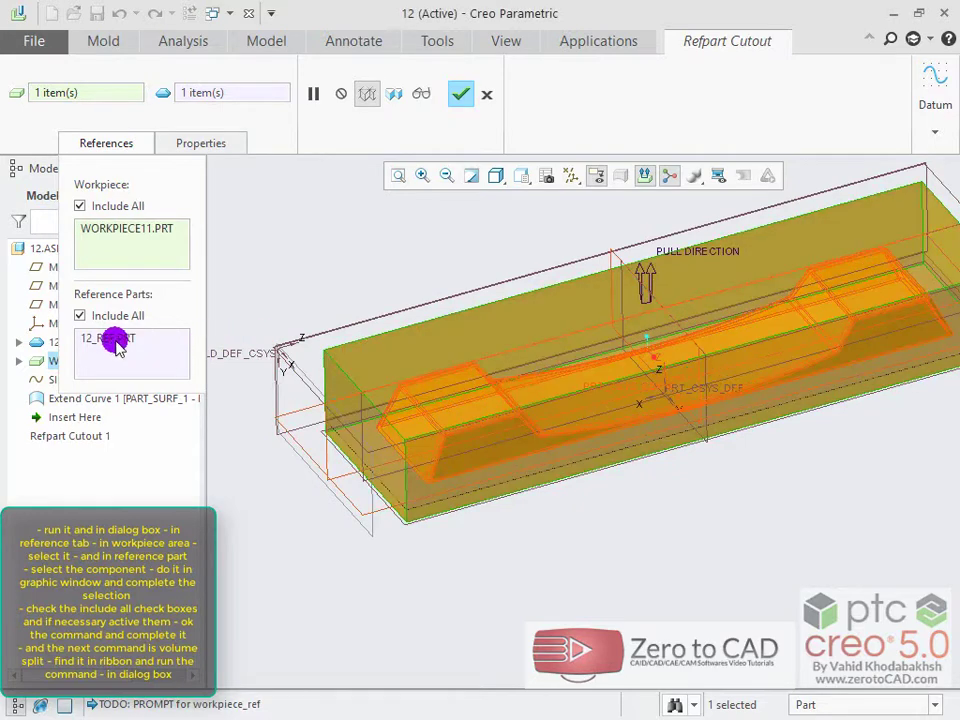
Step: Use 12_REF.PRT as the cutout's reference part with all reference parts included, and complete the cutout
left_click(117, 343)
left_click(438, 410)
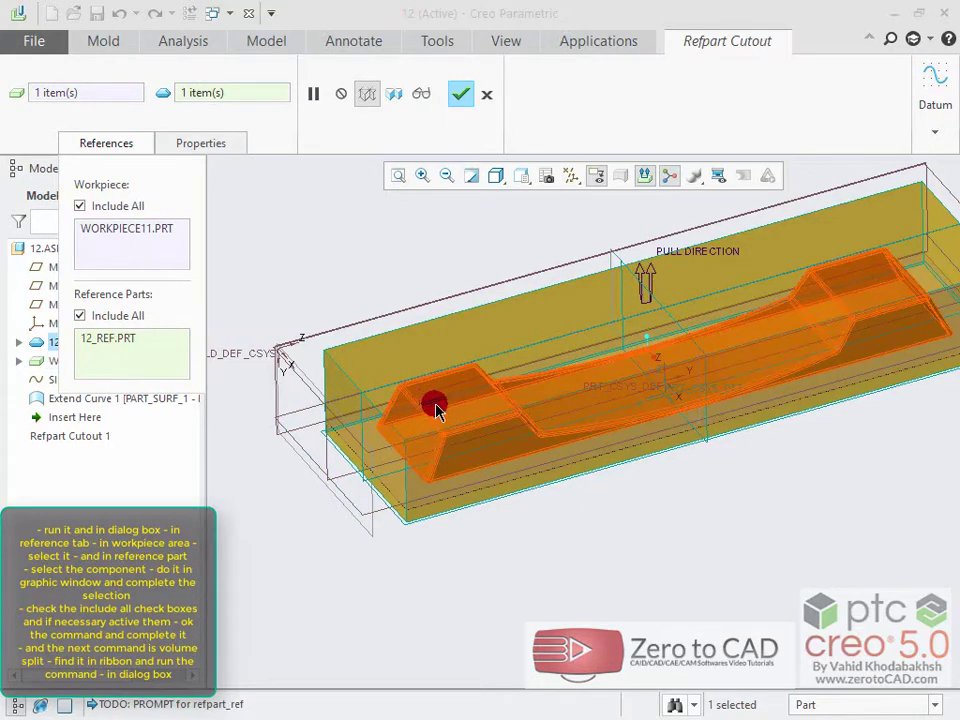
left_click(476, 456)
left_click(425, 400)
middle_click_drag(474, 370, 660, 320)
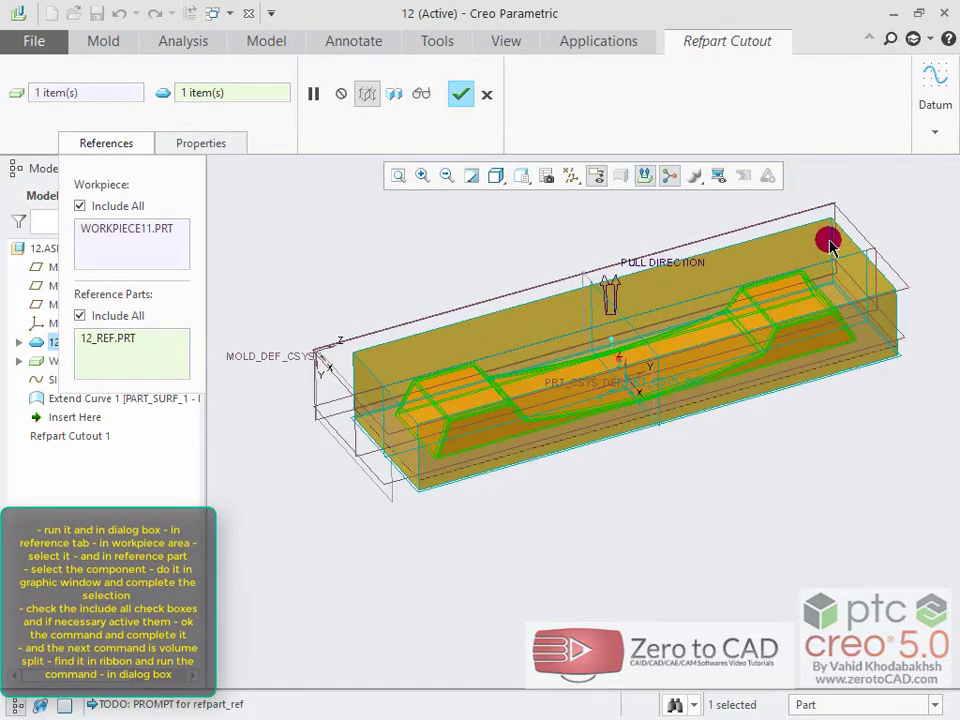
scroll(825, 250, "down", 2)
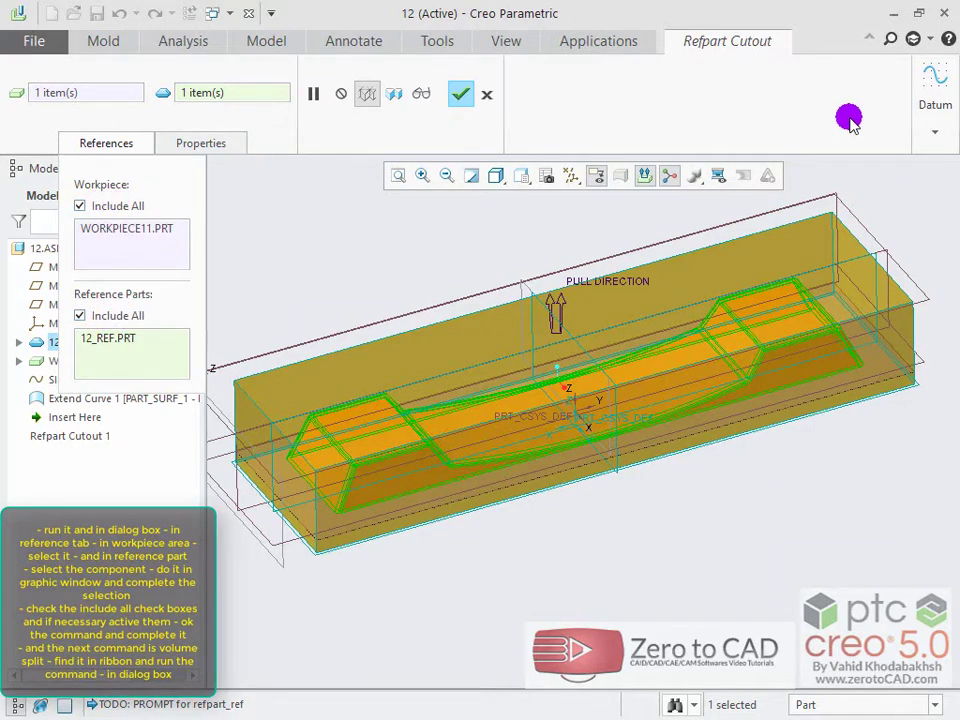
left_click(461, 94)
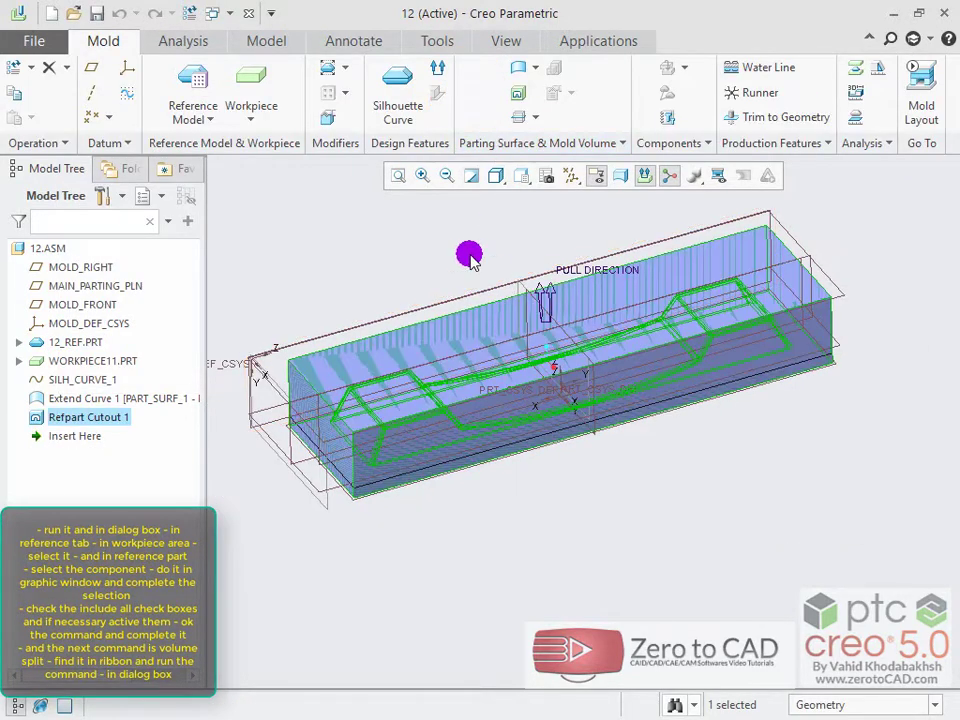
Step: Create a Volume Split that divides the reference part cutout volume with the PART_SURF_1 parting surface quilt
mouse_move(455, 259)
middle_mouse_down()
mouse_move(452, 214)
mouse_move(465, 259)
middle_mouse_up()
left_click(535, 117)
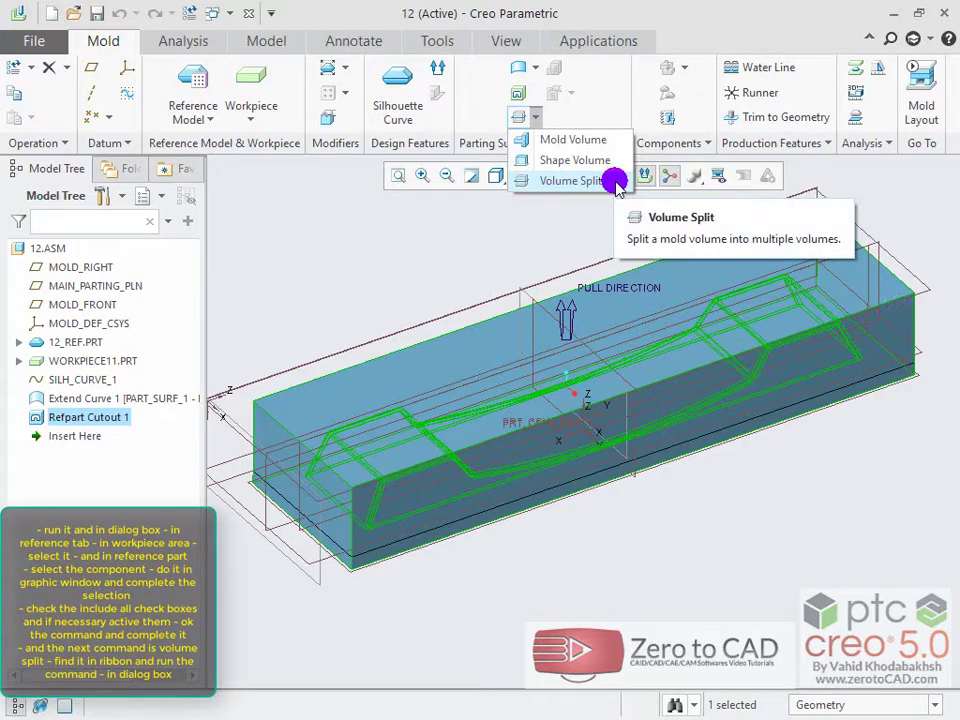
left_click(570, 181)
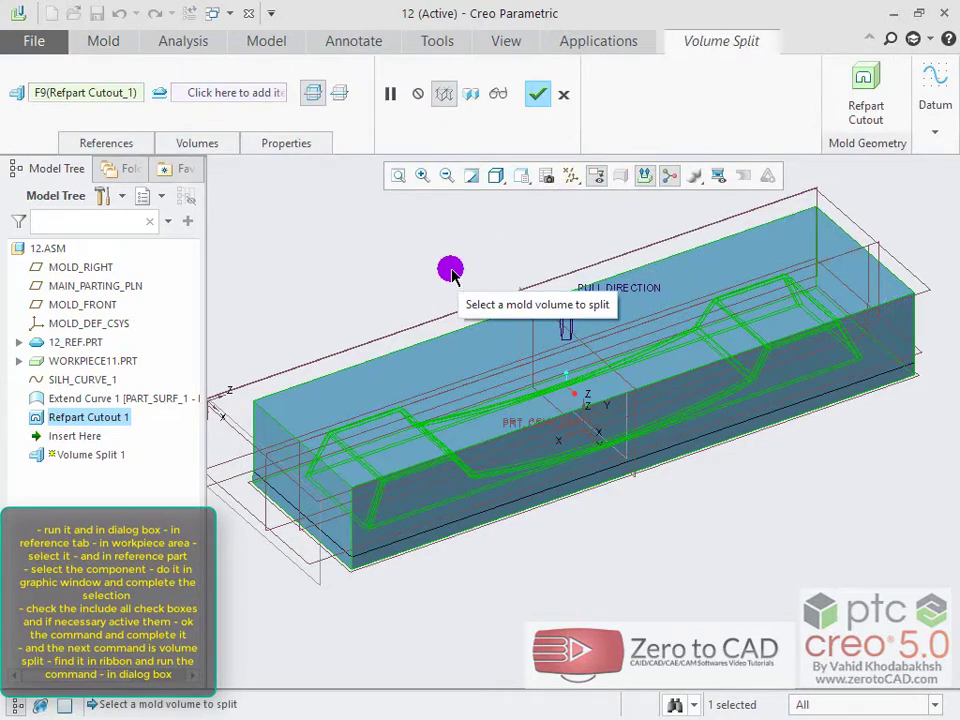
left_click(106, 143)
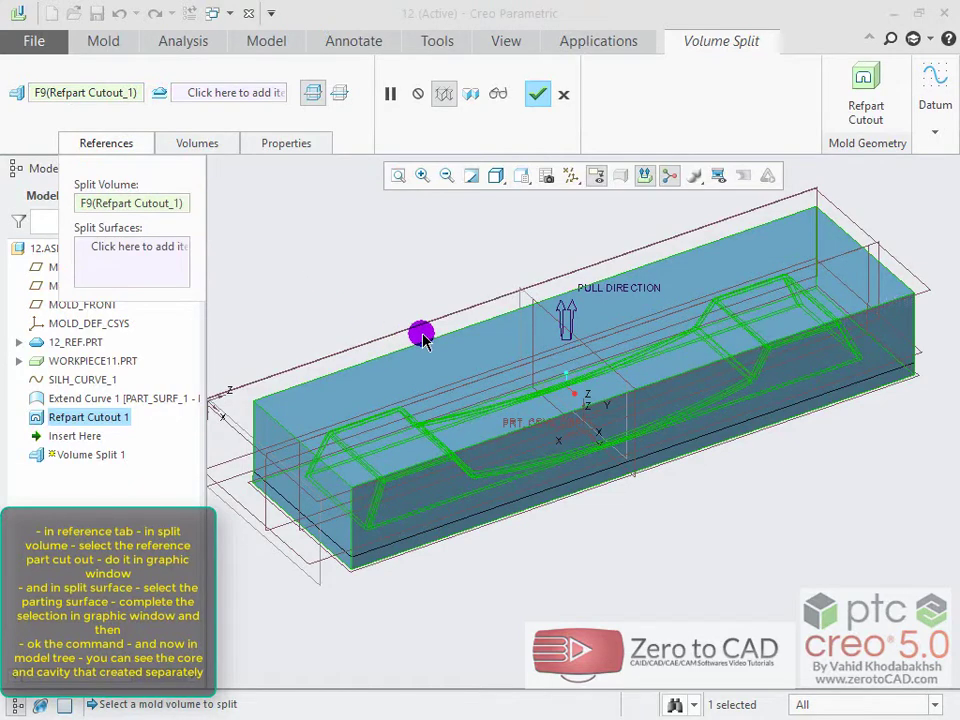
left_click(118, 208)
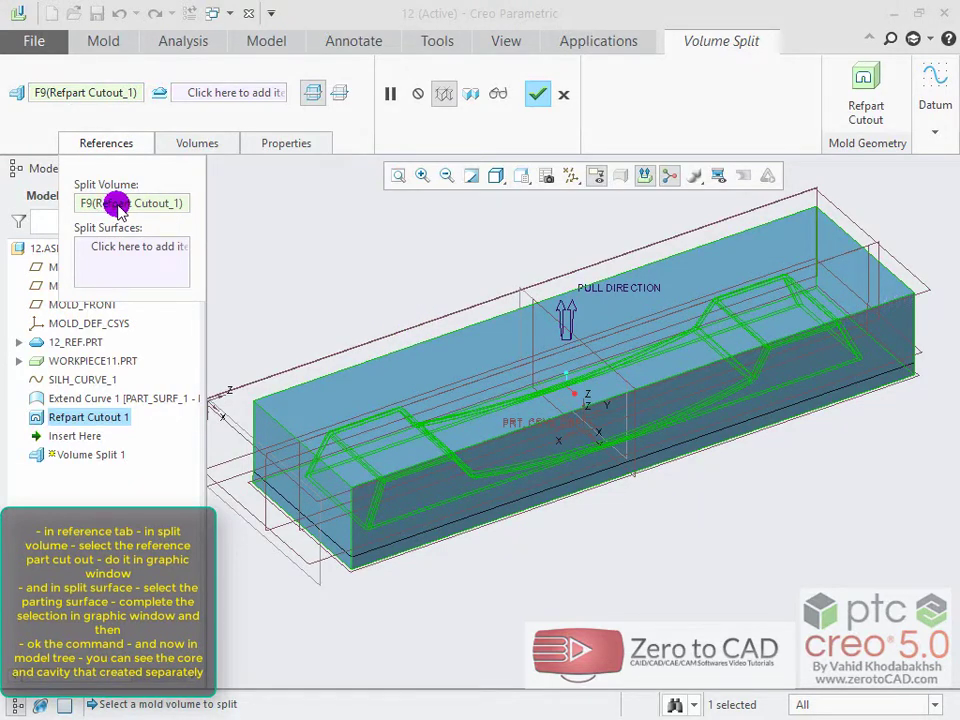
left_click(373, 390)
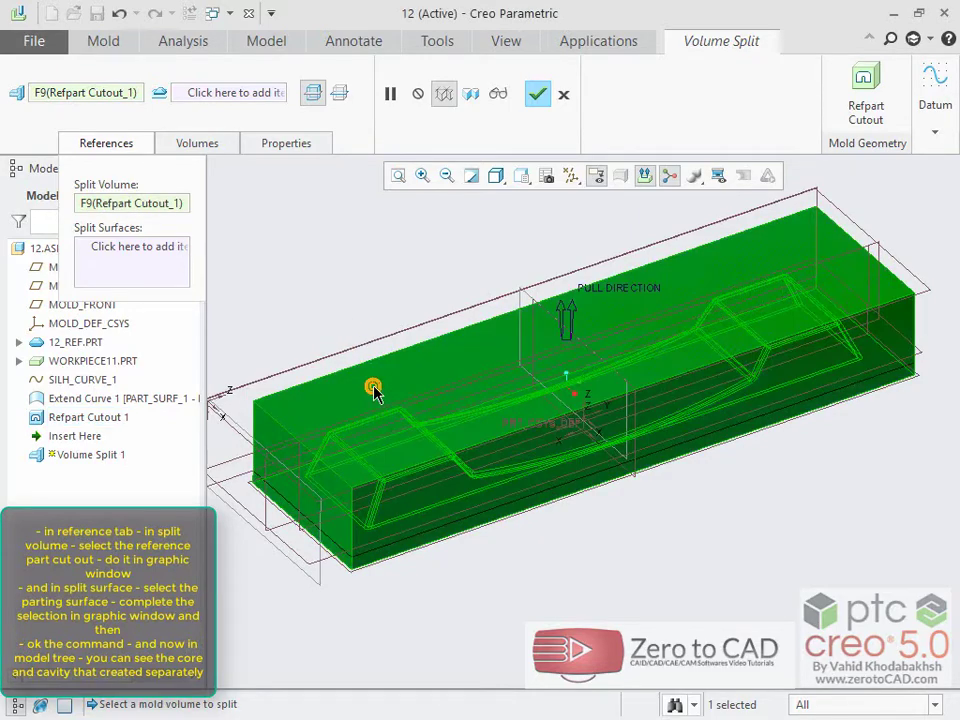
left_click(140, 257)
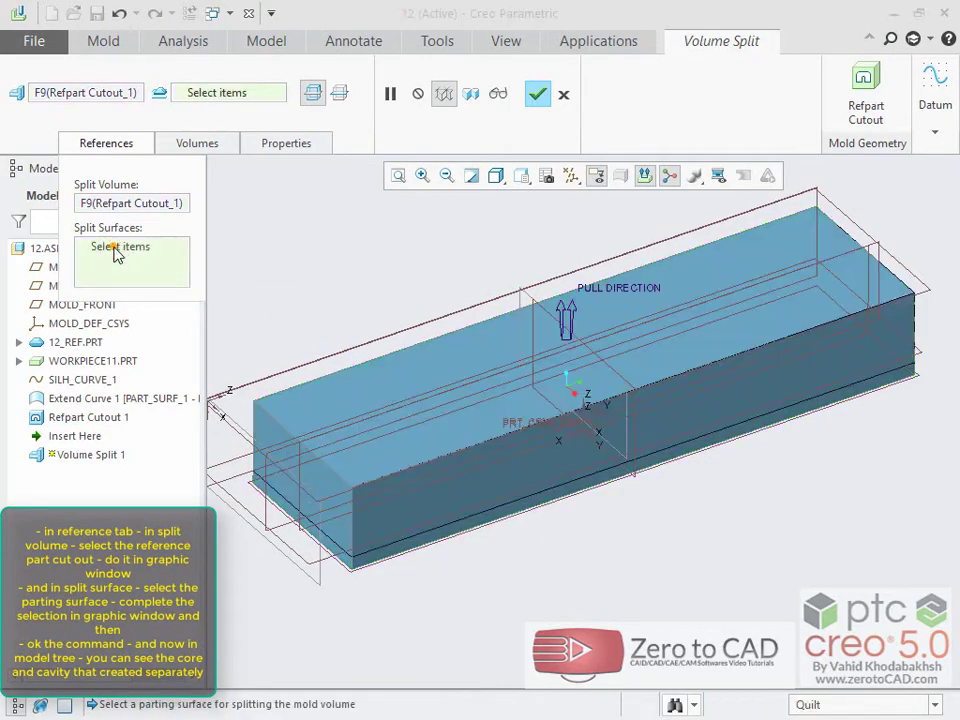
left_click(279, 444)
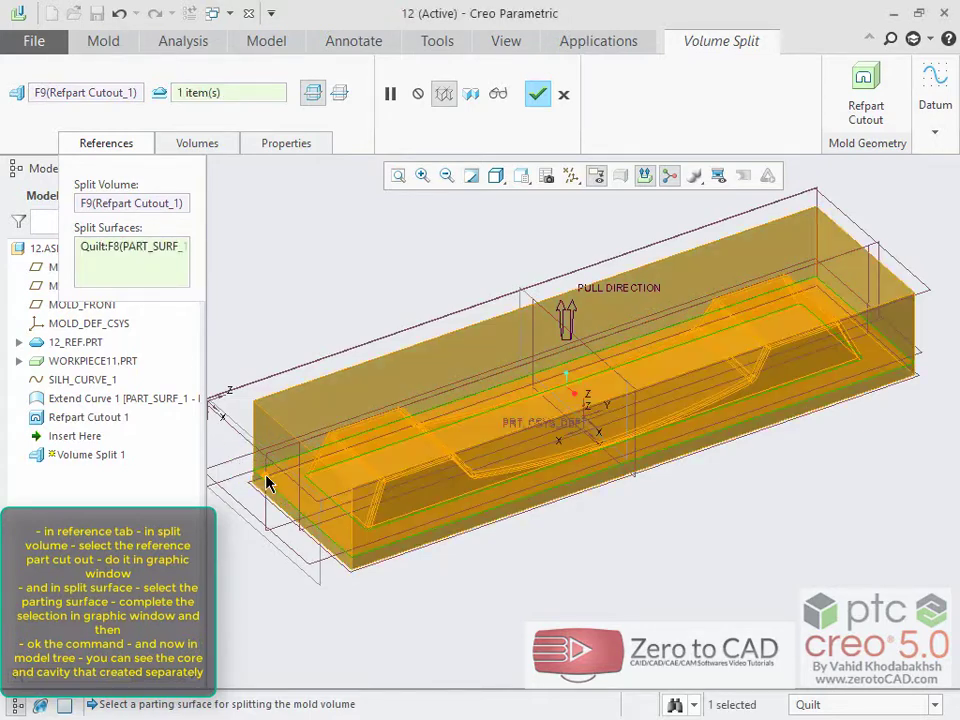
left_click(533, 95)
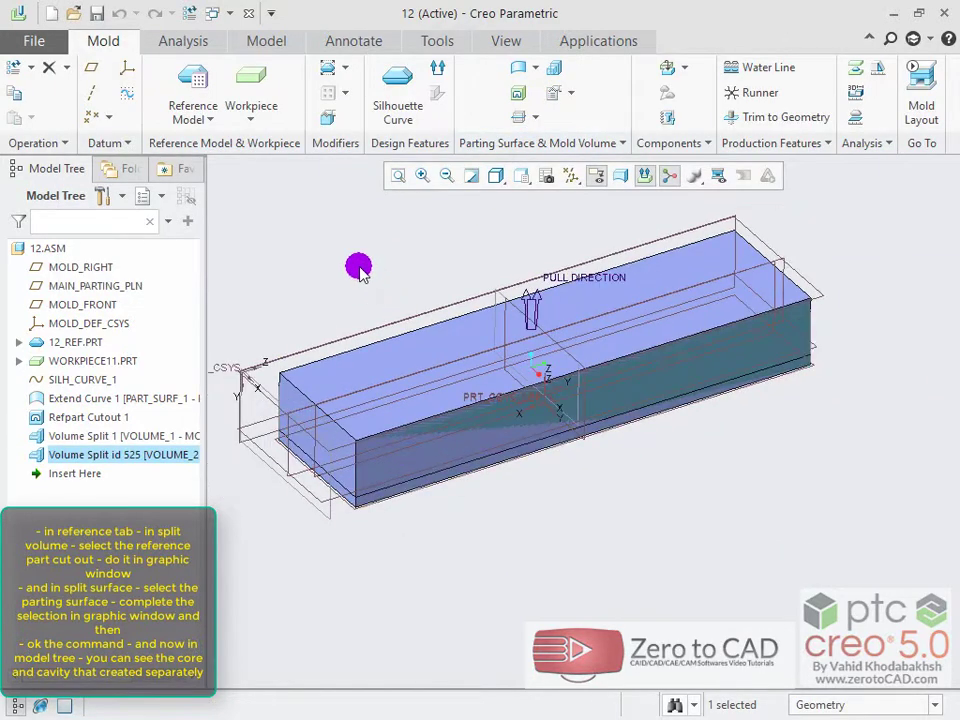
Step: Hide the reference part 12_REF.PRT and the workpiece WORKPIECE11.PRT
left_click(82, 342)
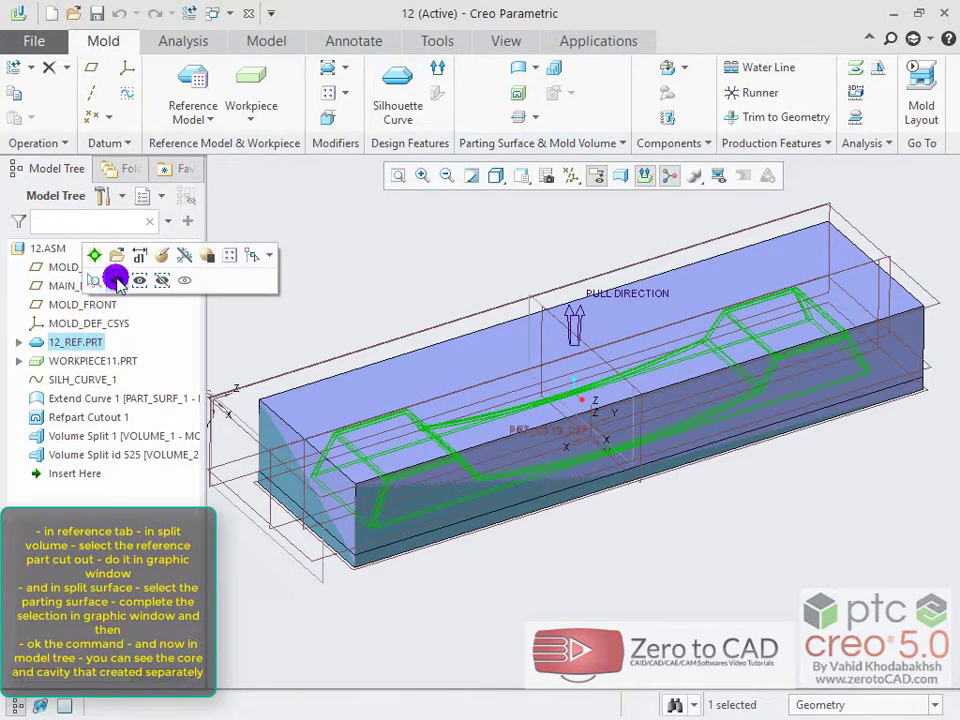
left_click(118, 276)
left_click(88, 362)
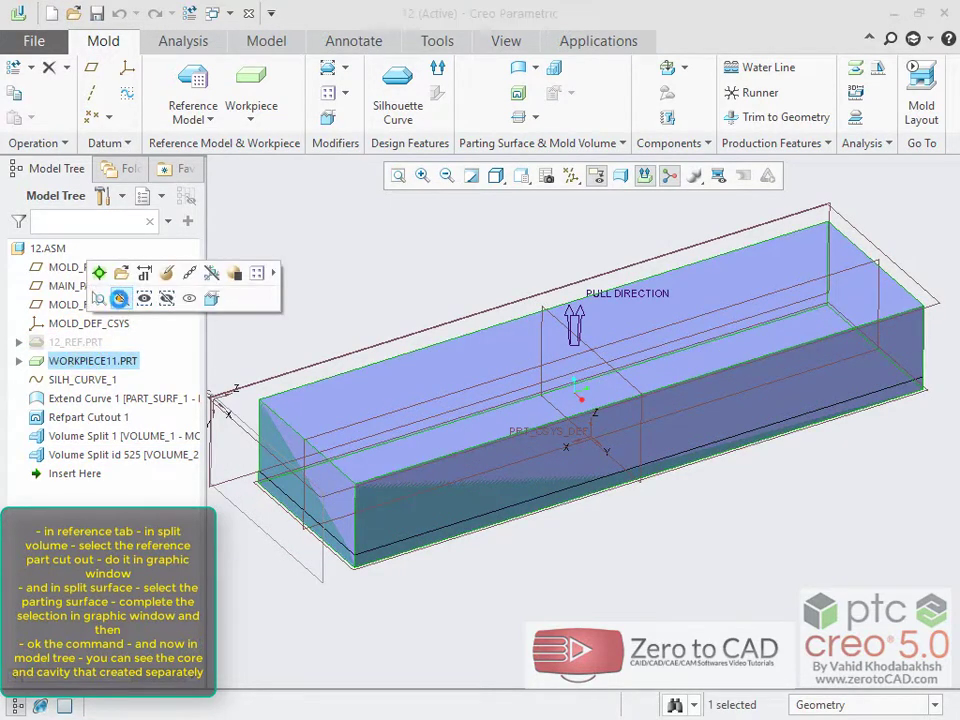
left_click(120, 297)
scroll(432, 268, "up", 2)
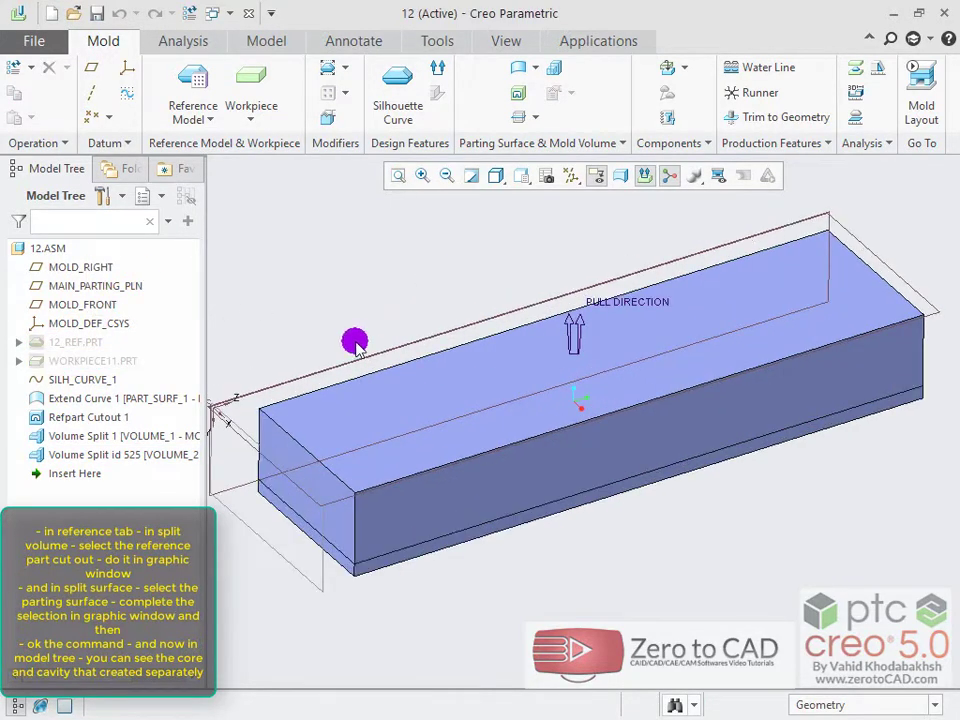
Step: Hide the reference part cutout and the Extend Curve parting surface so only the split volumes stay displayed
left_click(76, 417)
left_click(113, 352)
left_click(77, 397)
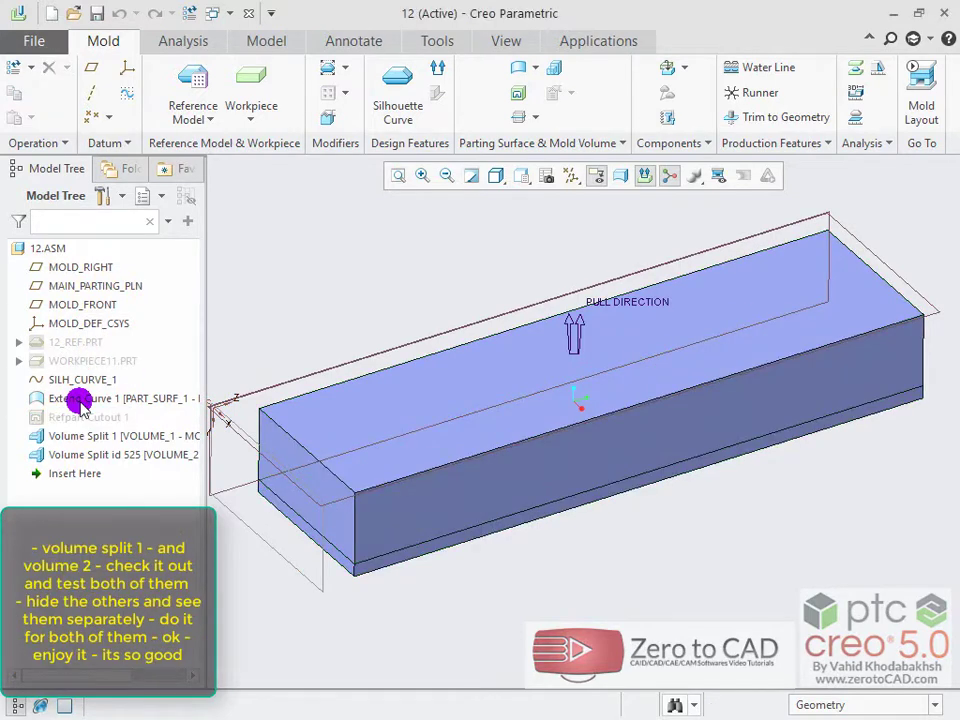
left_click(88, 335)
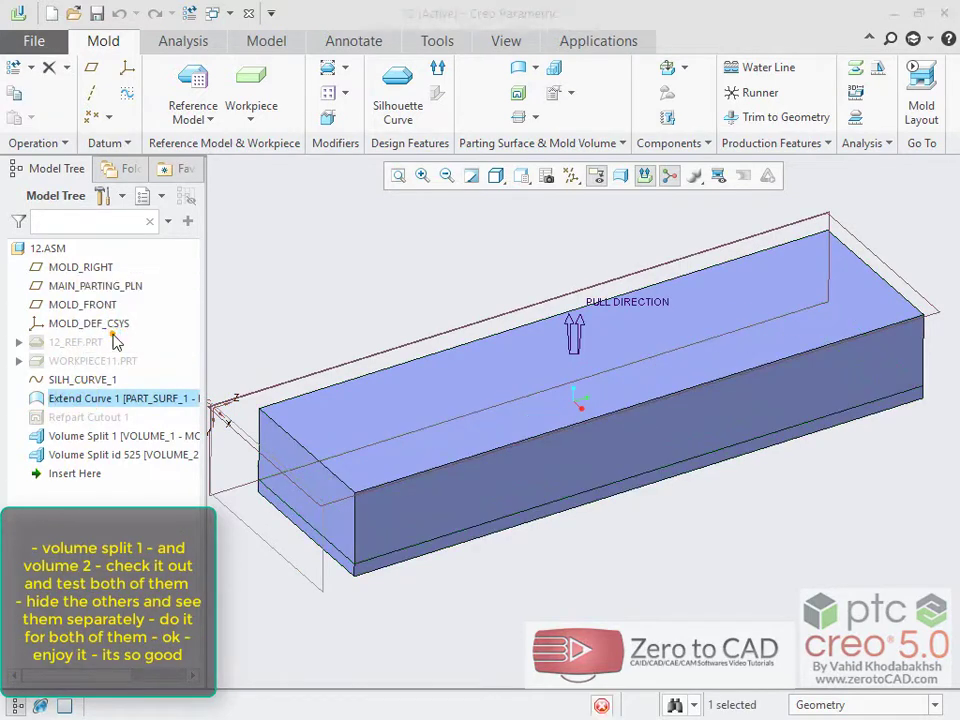
Step: Highlight the two split volumes in turn to compare their shapes in the model
left_click(100, 438)
left_click(100, 455)
left_click(100, 438)
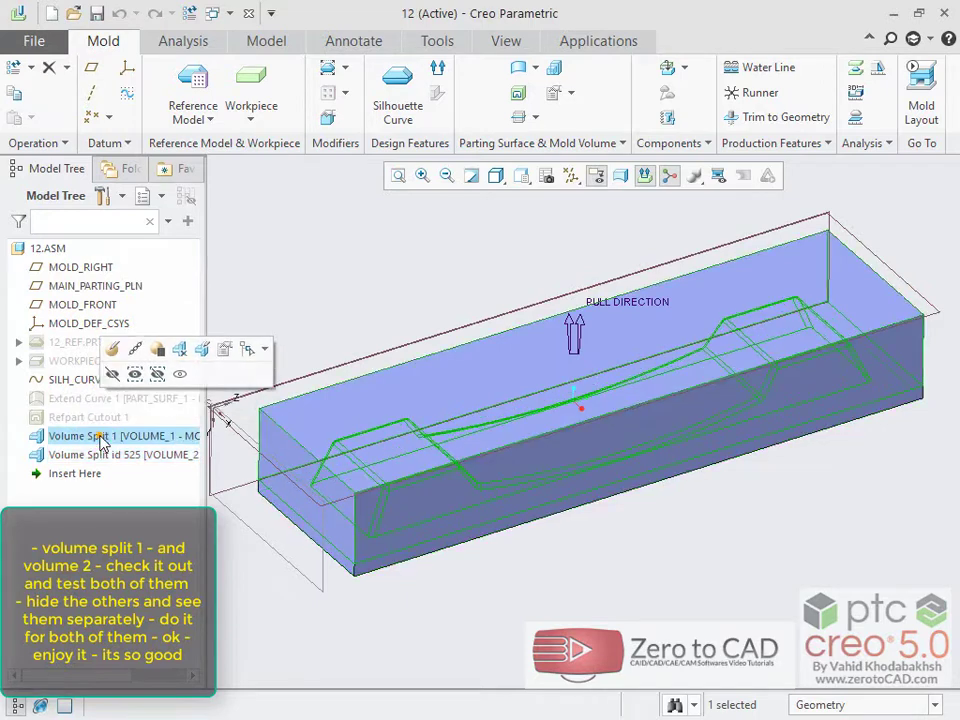
left_click(96, 456)
Step: Hide the first split volume, VOLUME_1, and examine the second split volume on its own
left_click(101, 438)
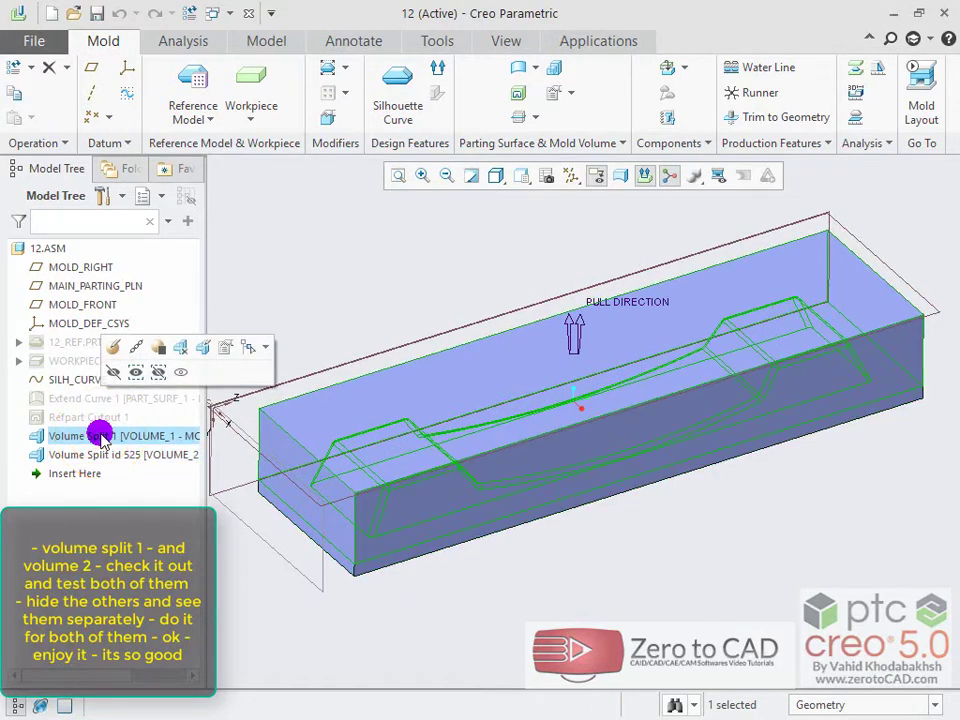
left_click(135, 372)
middle_click_drag(513, 470, 407, 510)
left_click(80, 455)
middle_click_drag(480, 480, 321, 497)
left_click(334, 459)
Step: Show VOLUME_1 again, hide the second split volume, and examine VOLUME_1 from different angles
left_click(95, 437)
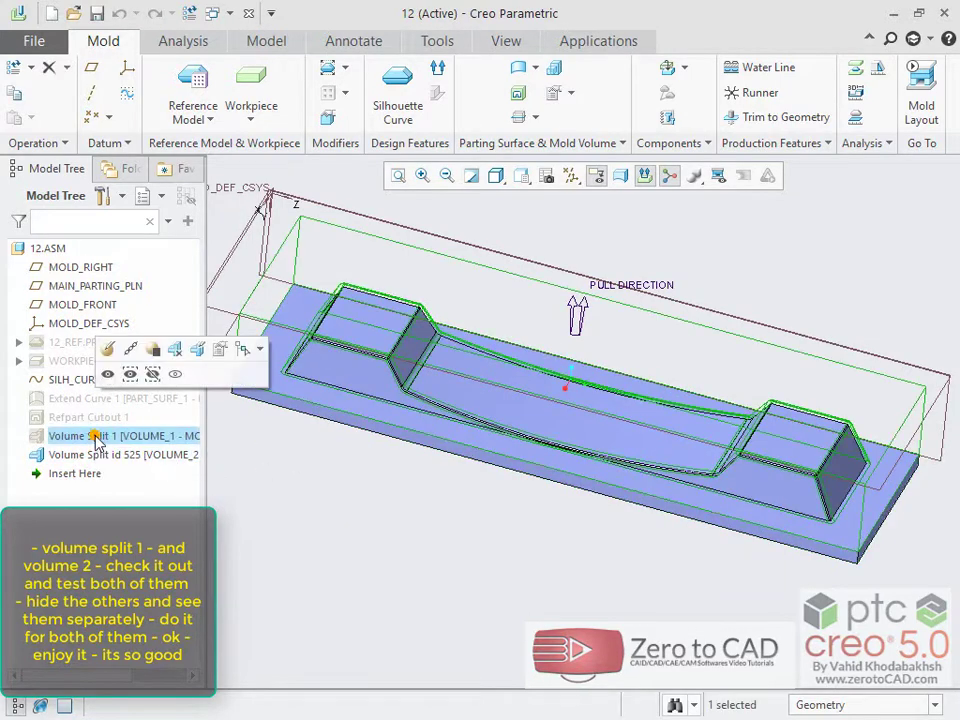
left_click(106, 379)
left_click(100, 454)
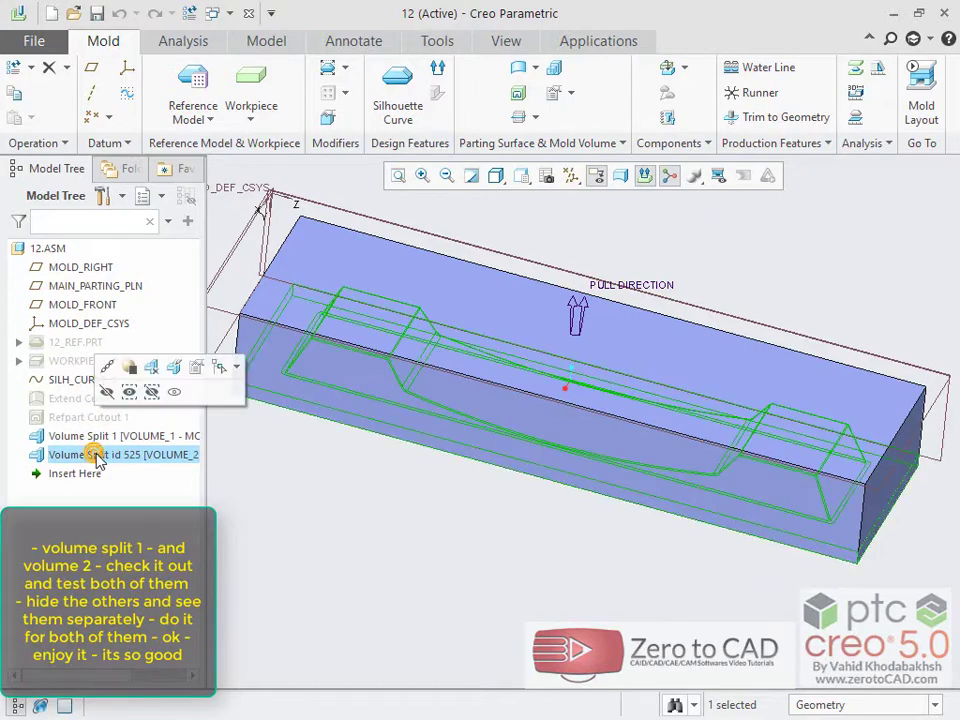
left_click(105, 393)
middle_click_drag(431, 538, 279, 394)
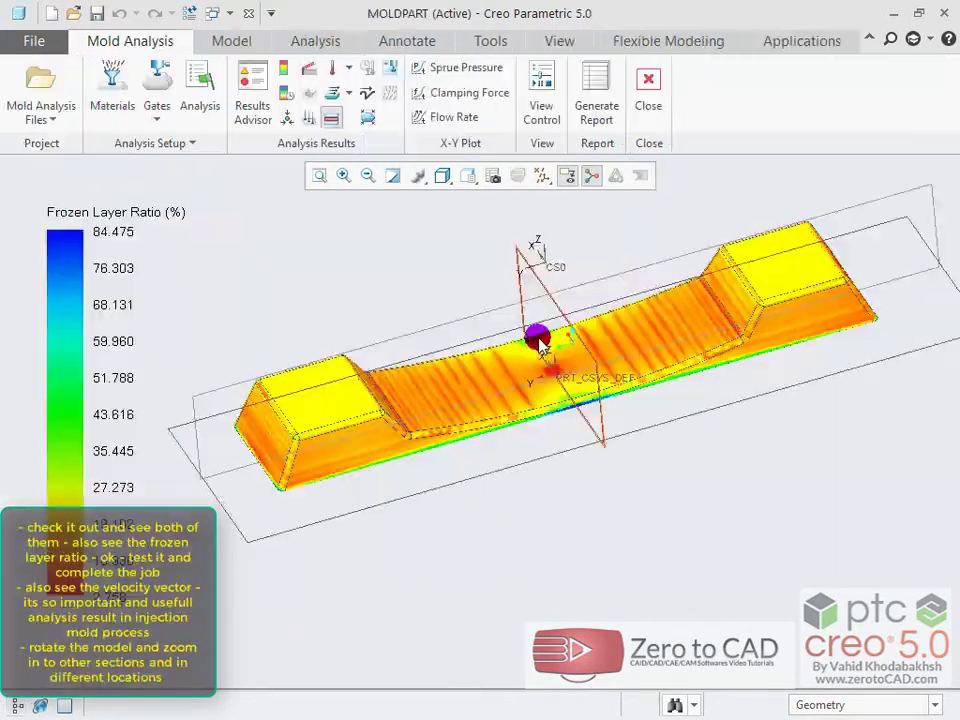
Step: In the MOLDPART mold analysis, review the frozen layer ratio, then display the velocity vectors and inspect them around the raised end block
middle_click_drag(536, 336, 564, 347)
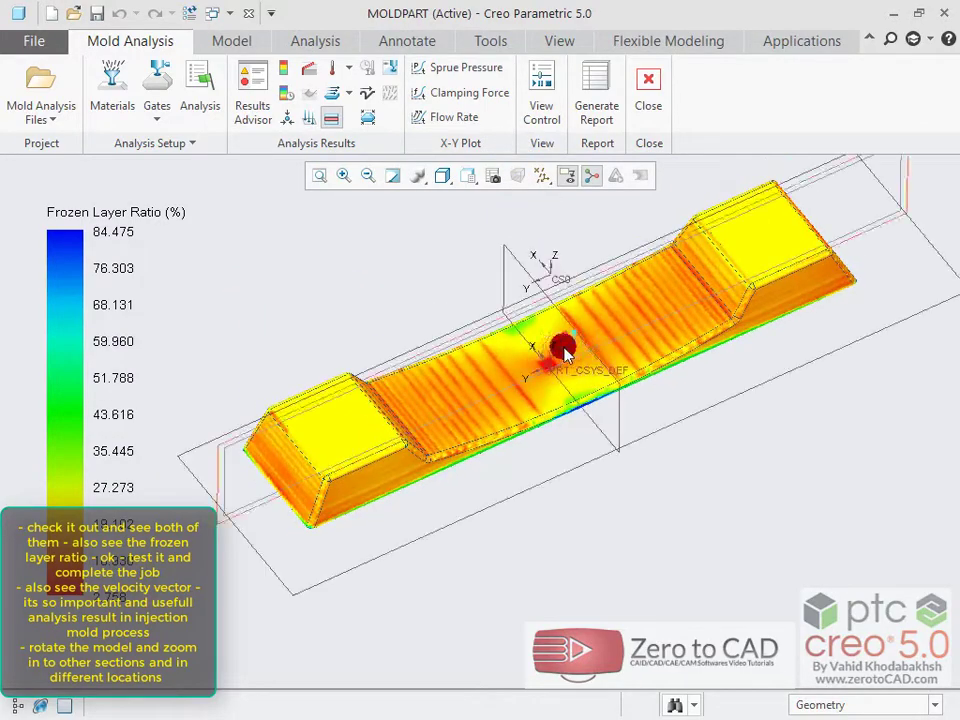
left_click(367, 94)
scroll(371, 439, "up", 3)
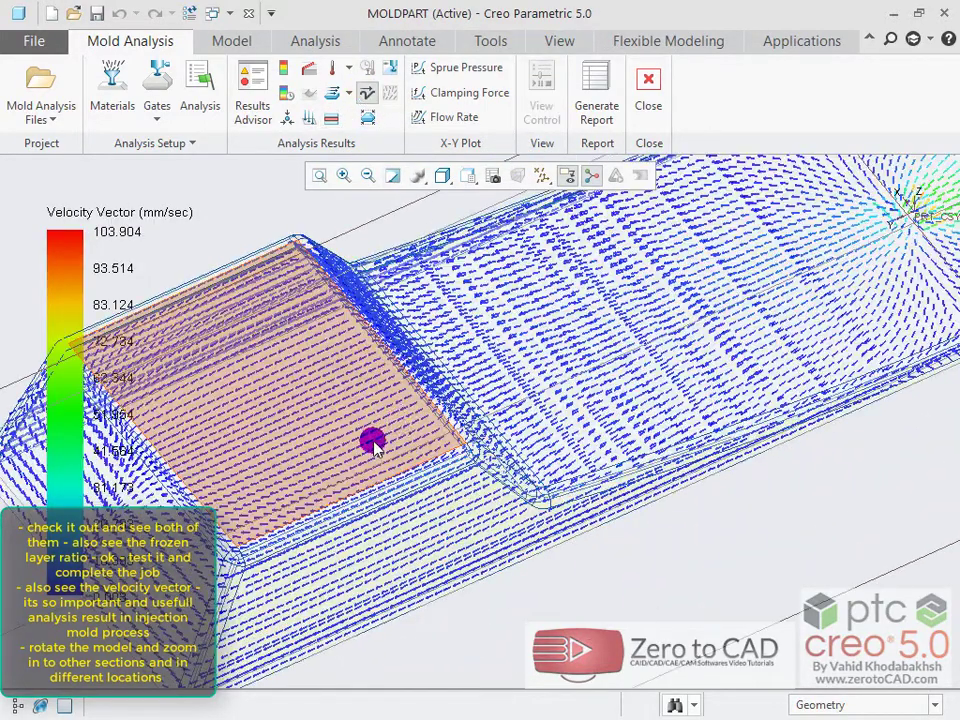
scroll(510, 368, "up", 2)
scroll(510, 368, "up", 3)
scroll(471, 387, "down", 4)
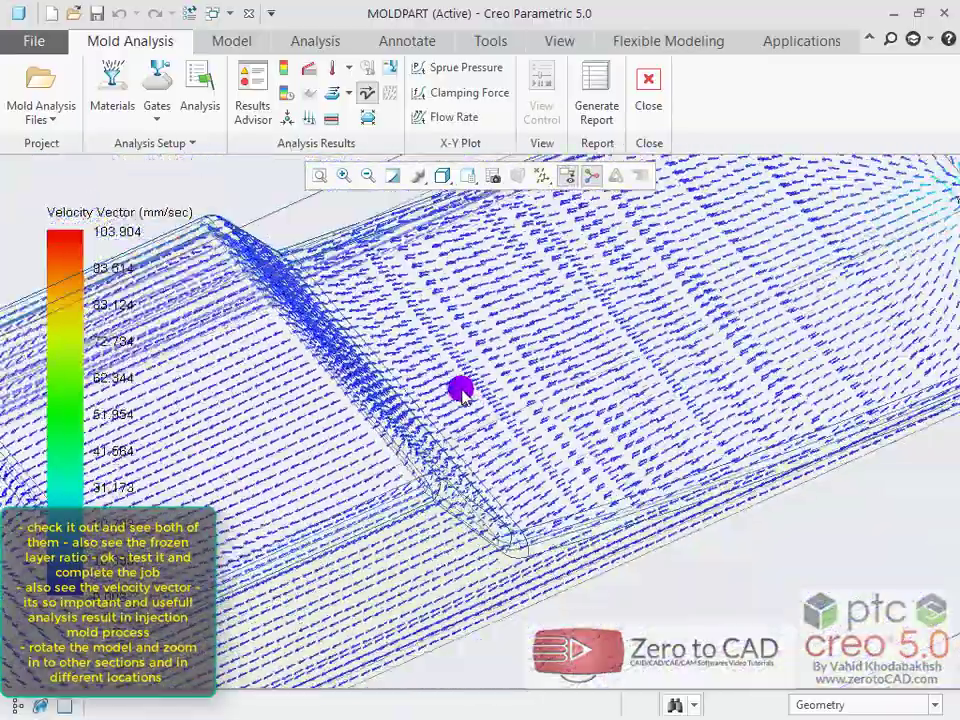
scroll(471, 432, "down", 2)
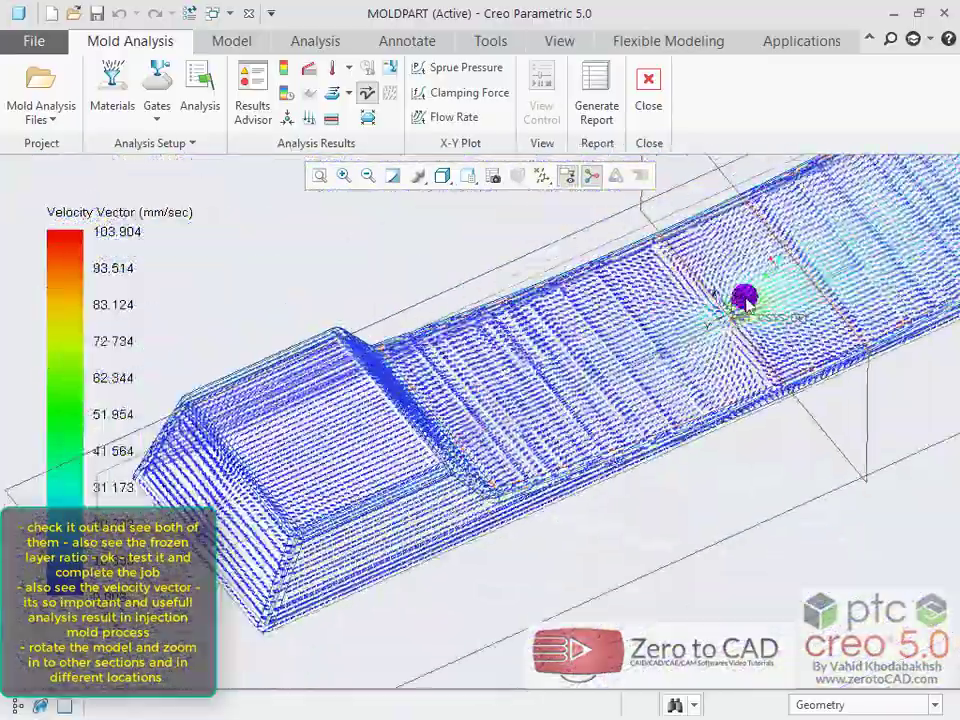
Step: Examine the velocity vectors close up around the part's central coordinate system, then view them over the whole part
scroll(731, 296, "up", 5)
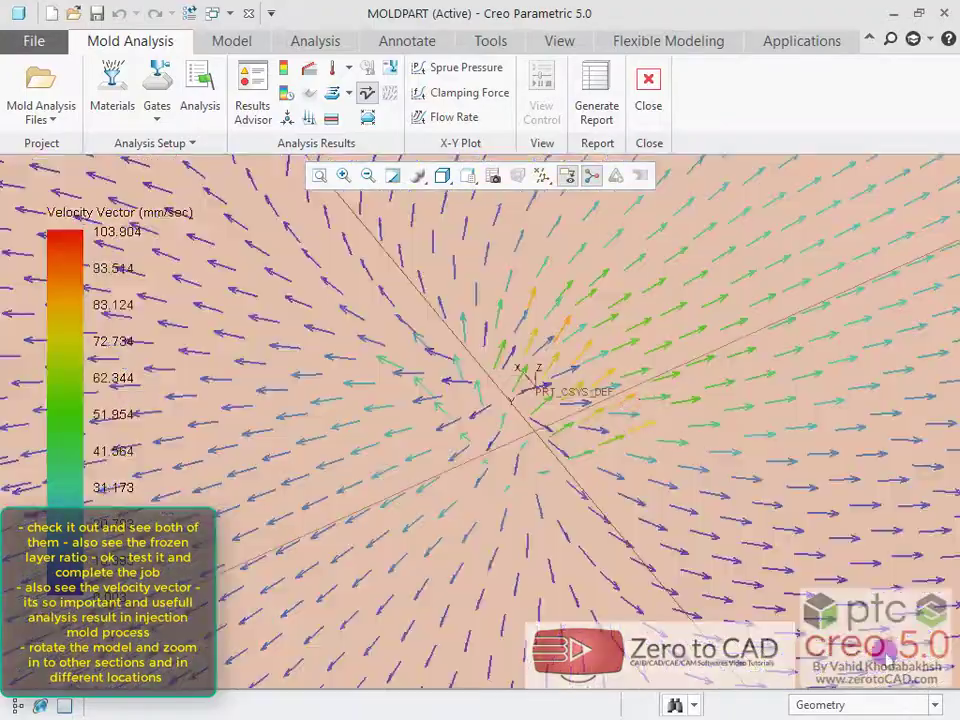
mouse_move(590, 483)
middle_mouse_down()
mouse_move(578, 460)
mouse_move(583, 480)
middle_mouse_up()
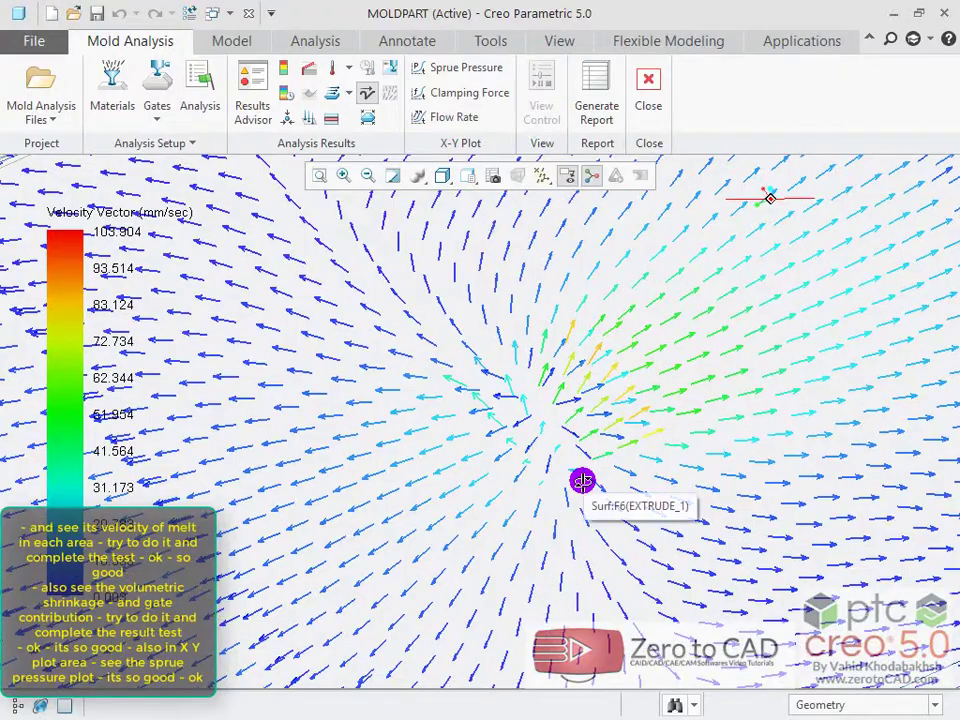
key("ctrl+d")
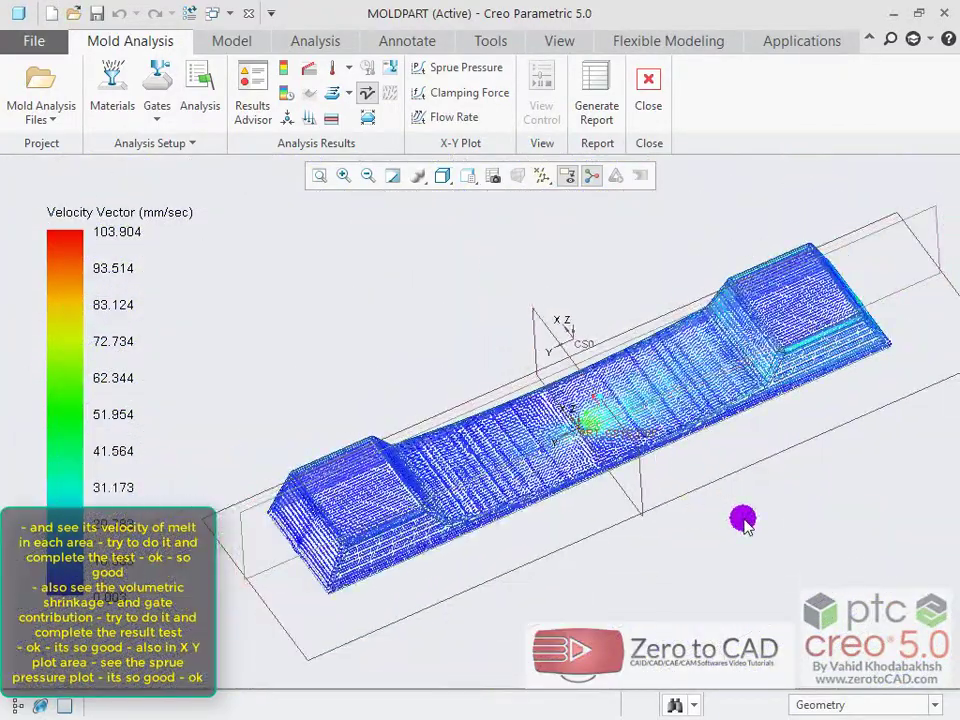
scroll(742, 520, "up", 2)
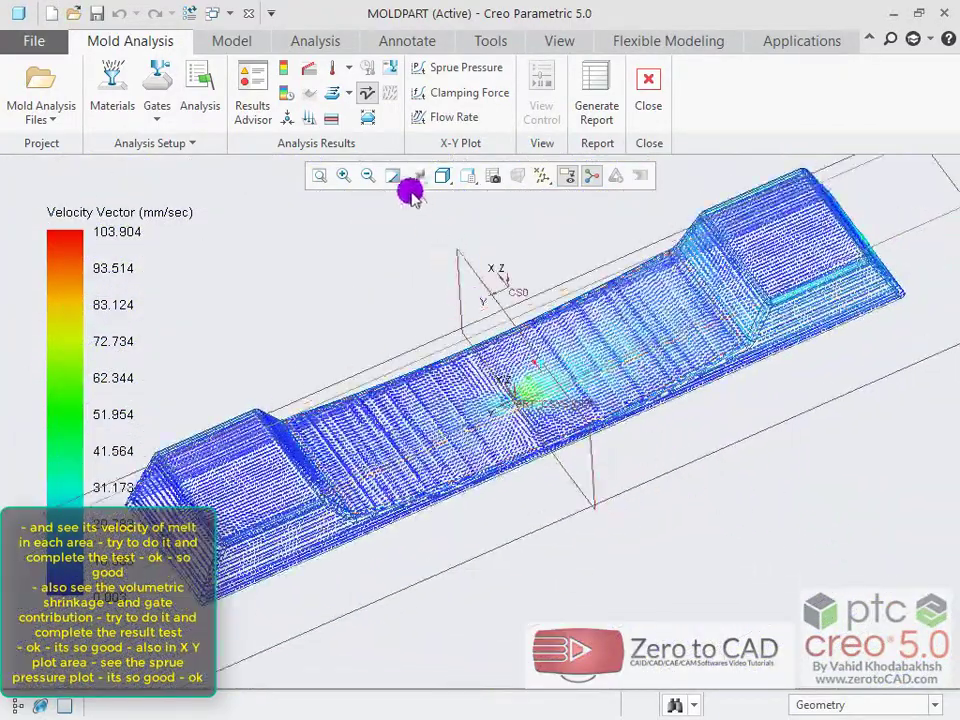
Step: Review the volumetric shrinkage result, then display the gate contribution and inspect it over the whole part
left_click(364, 119)
left_click(489, 291)
middle_click_drag(489, 291, 482, 253)
left_click(389, 66)
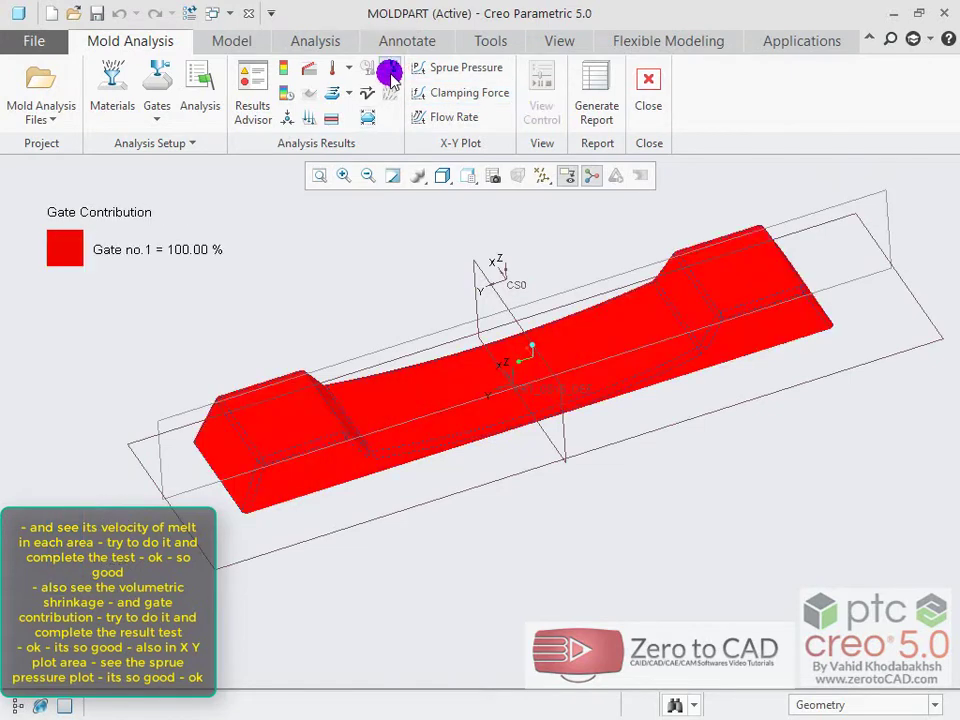
middle_click_drag(471, 255, 472, 245)
scroll(480, 254, "down", 2)
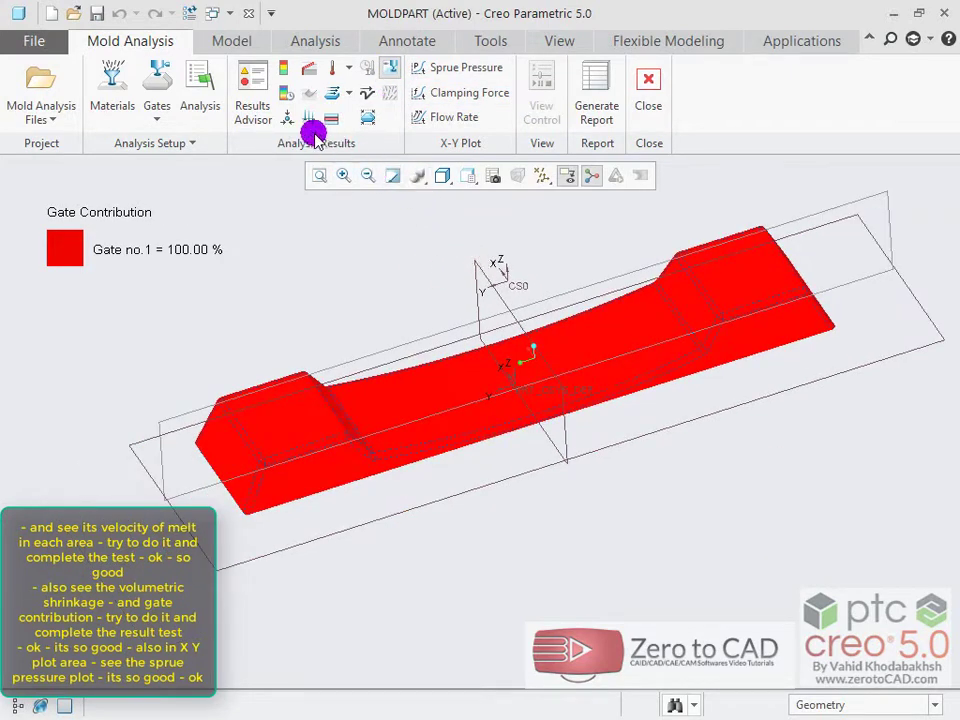
Step: Display the melt front time result over the part, then bring up the sprue pressure X-Y plot
left_click(286, 92)
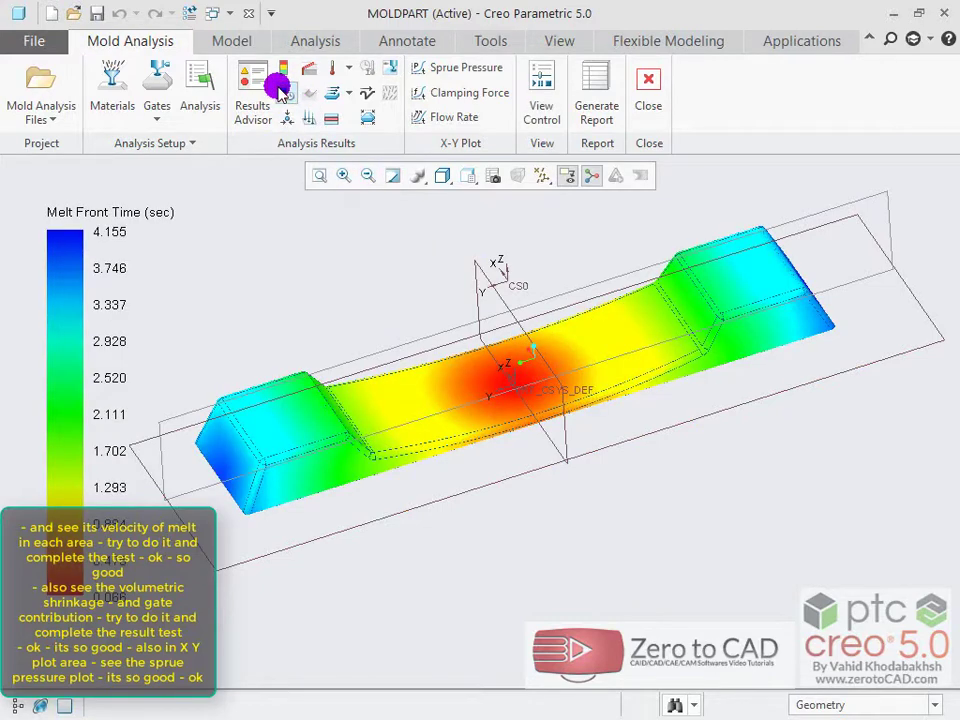
left_click(284, 67)
left_click(313, 114)
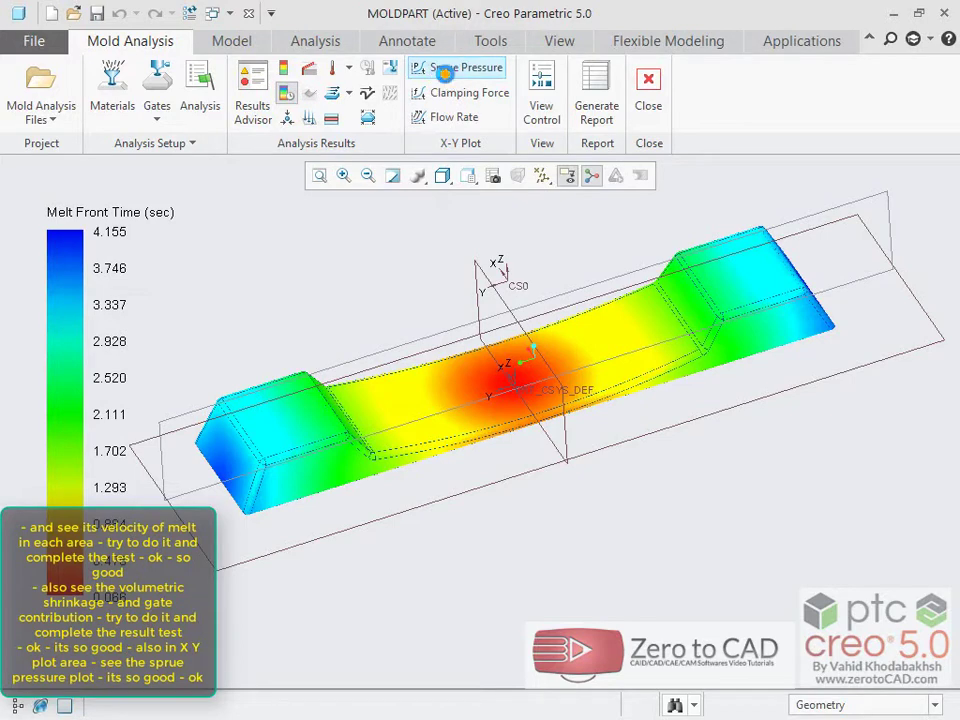
left_click(445, 72)
middle_click_drag(579, 326, 454, 285)
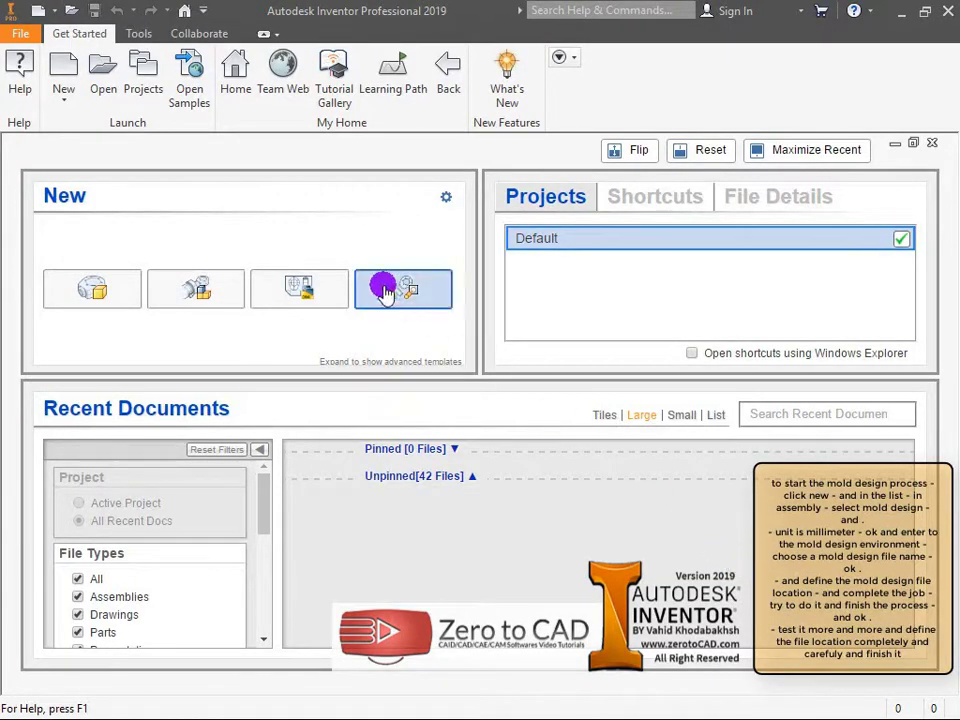
Step: Switch to Autodesk Inventor and create a new file from the metric Mold Design (mm).iam template
left_click(62, 72)
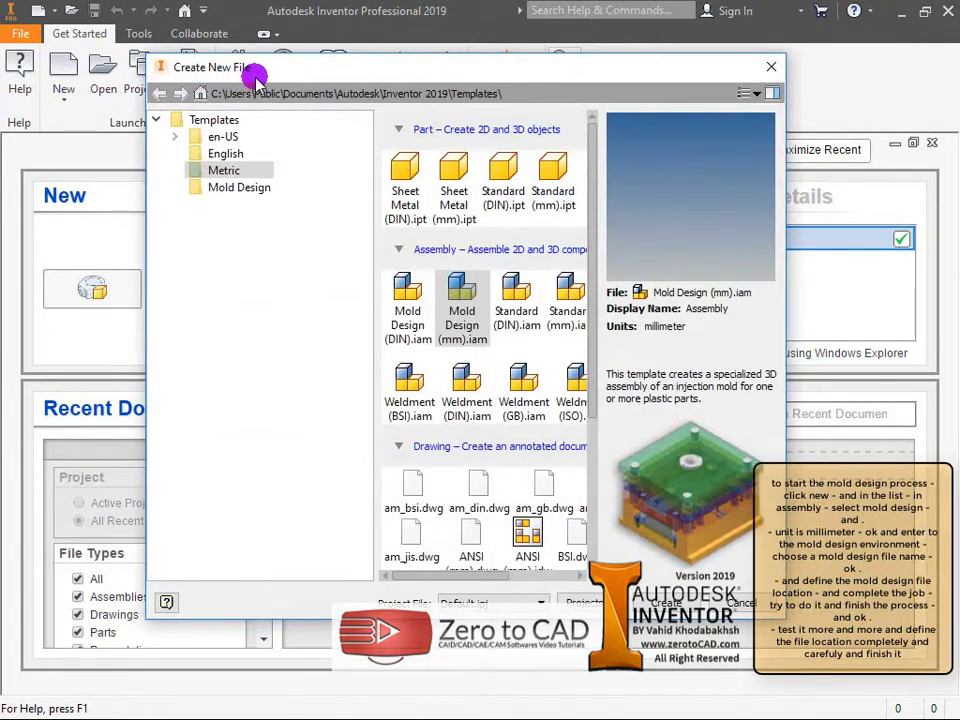
left_click_drag(333, 70, 348, 83)
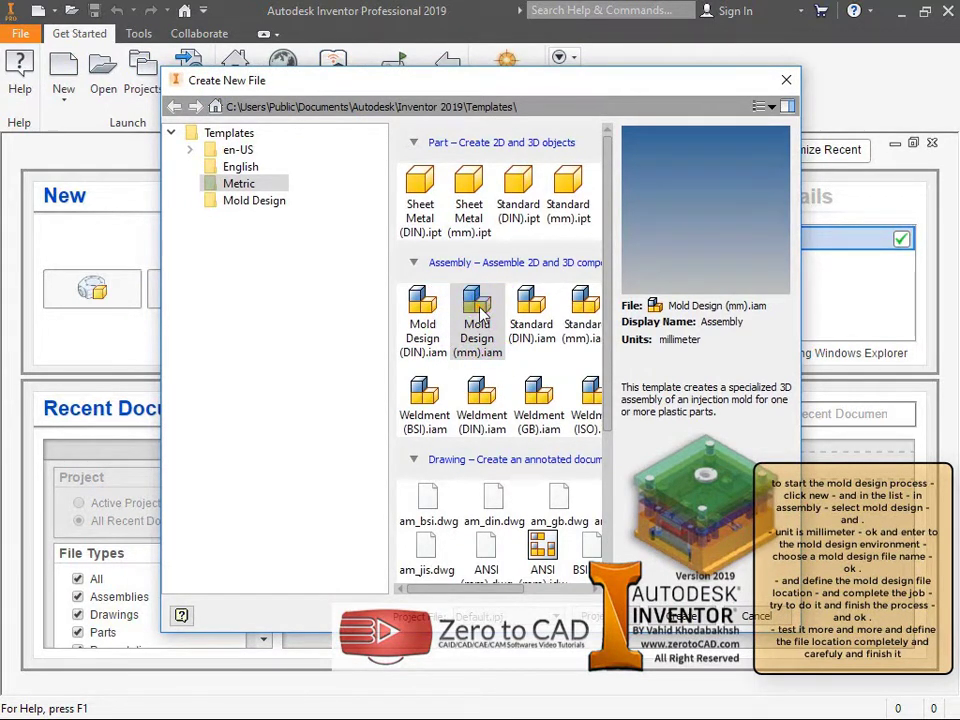
left_click(672, 616)
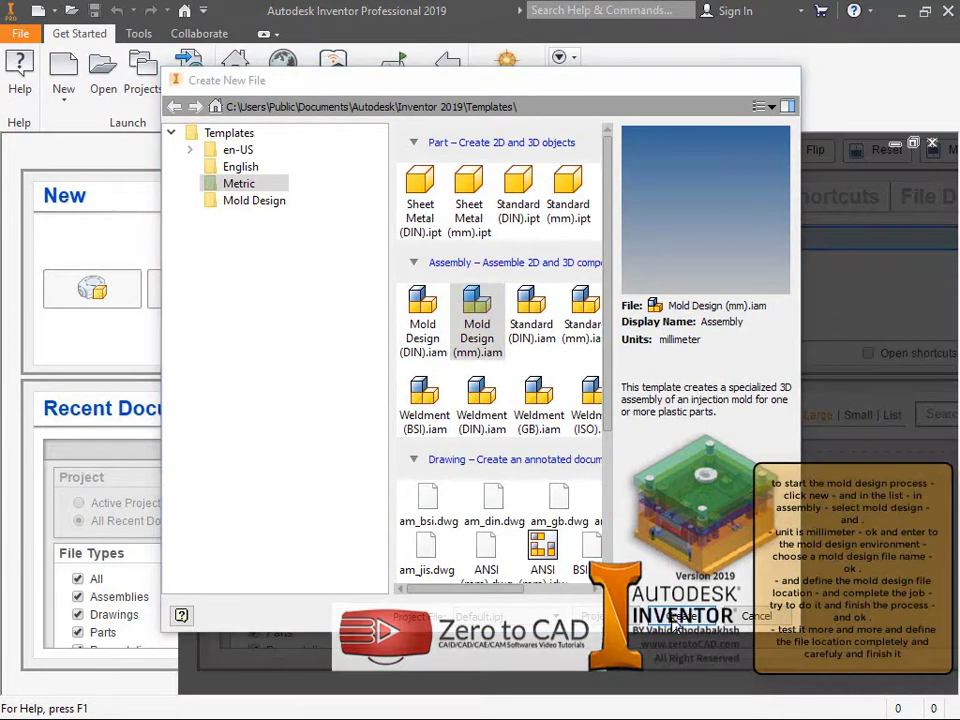
Step: Create the mold design as Mold Design123.iam, with its file location set to the mobile top main folder
left_click(406, 327)
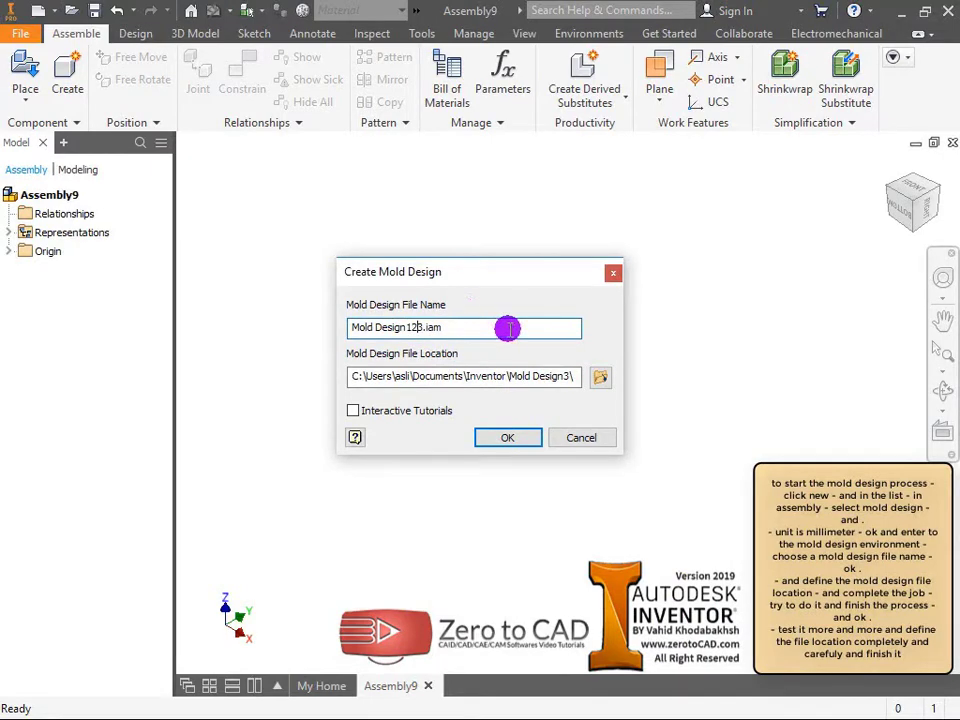
left_click(599, 377)
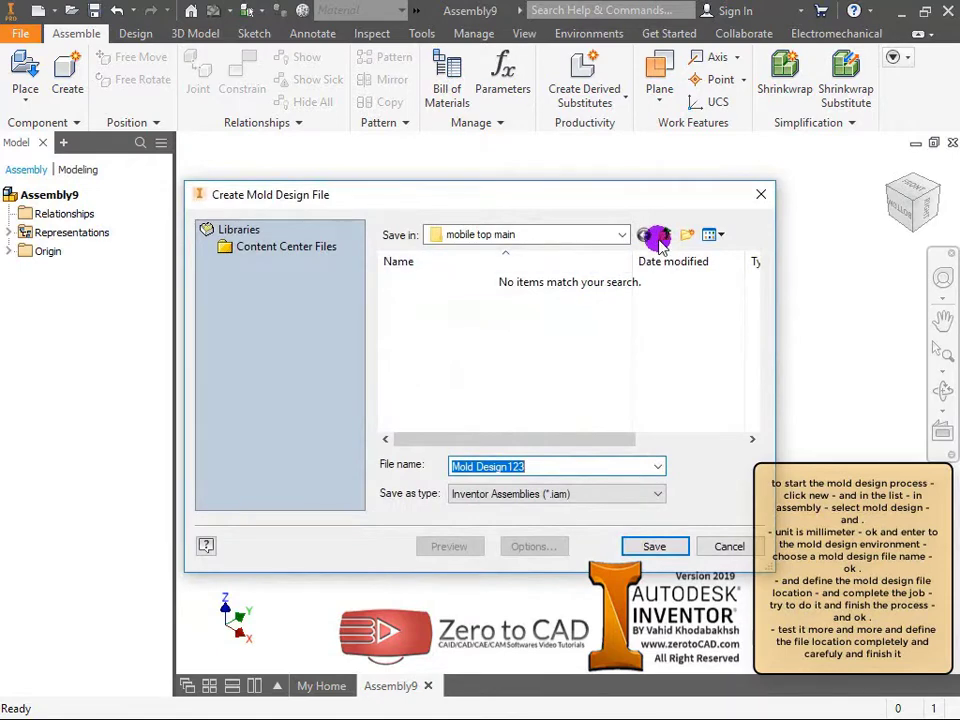
left_click(665, 235)
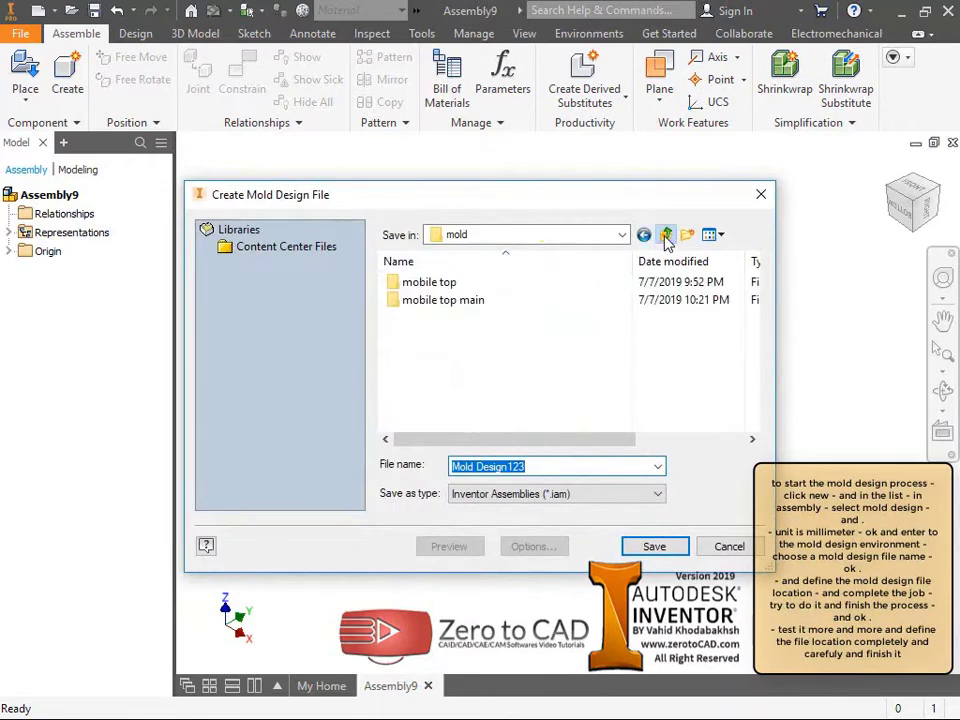
double_click(470, 300)
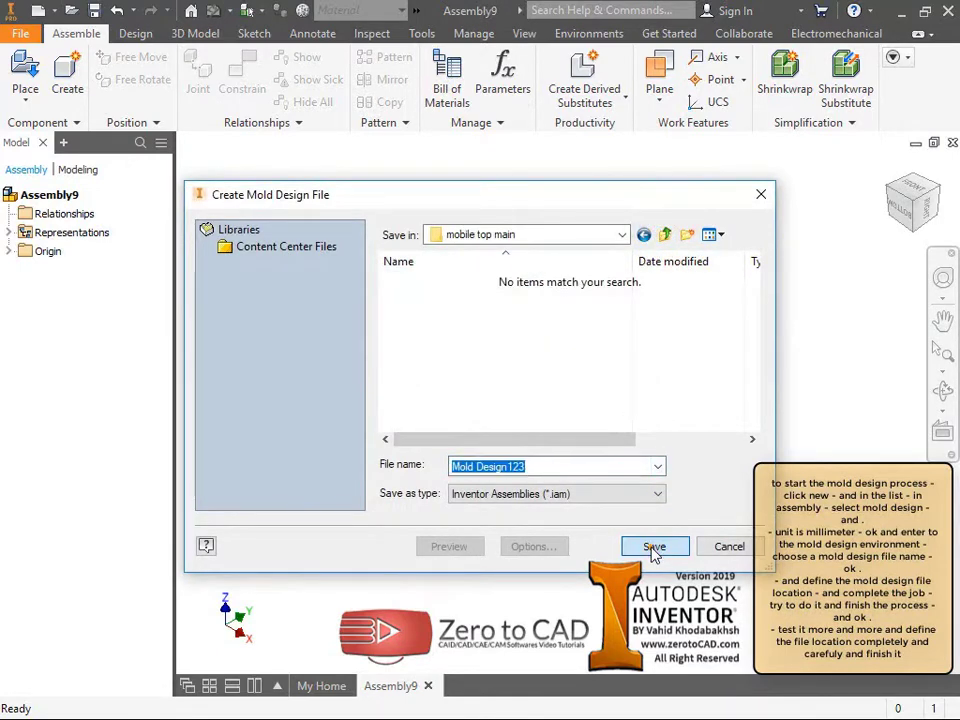
left_click(654, 546)
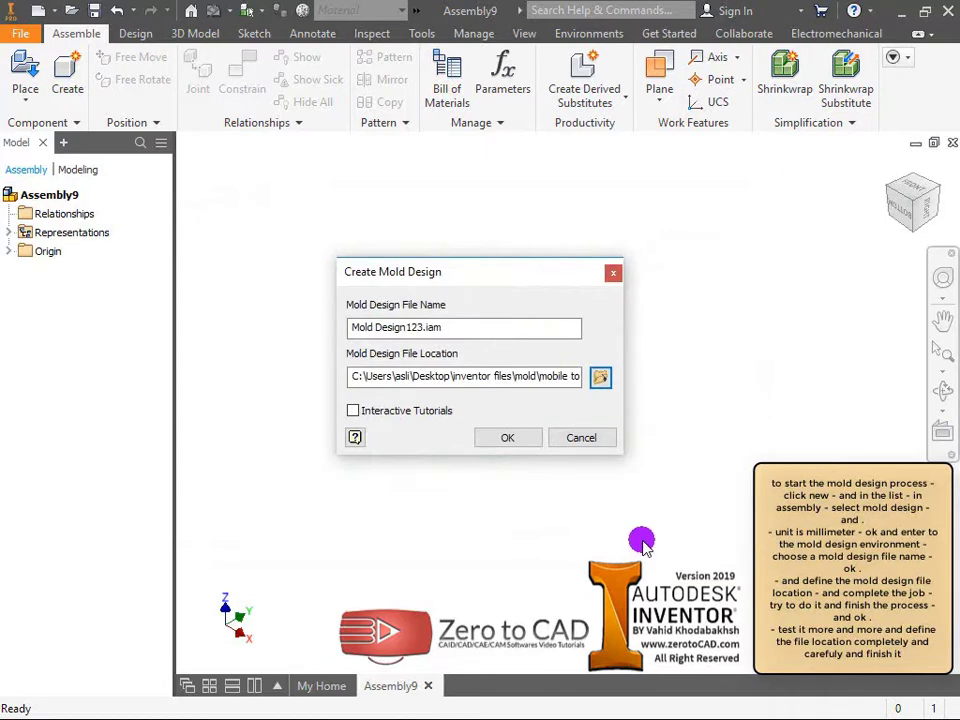
left_click(509, 439)
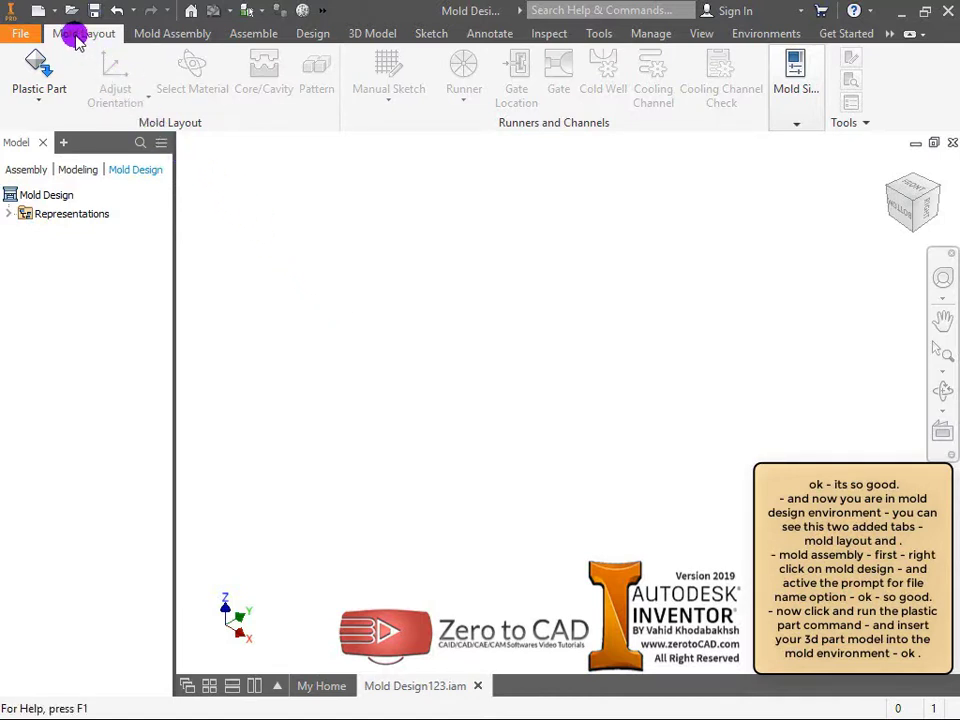
Step: Look over the mold assembly and mold layout commands, and check the Prompt for File Names option of the Mold Design node
left_click(148, 35)
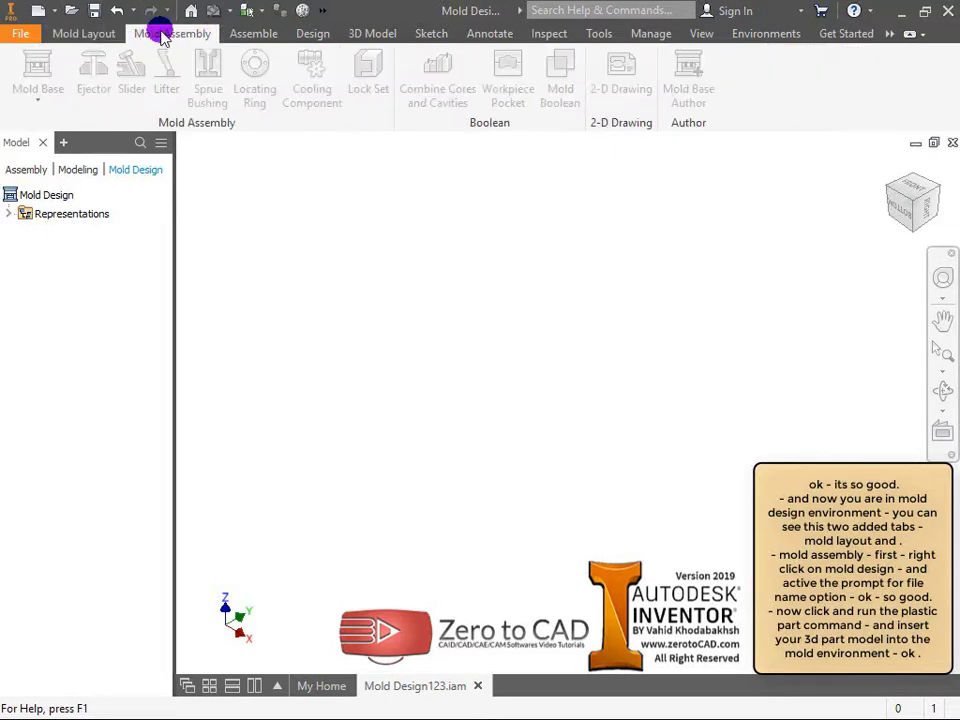
left_click(90, 38)
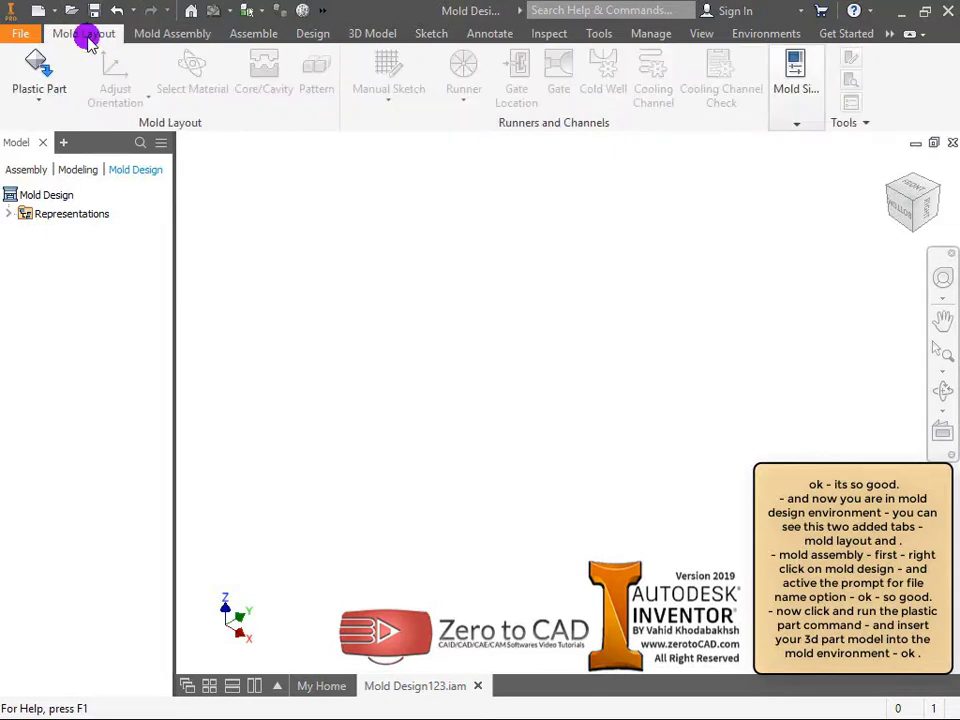
right_click(50, 195)
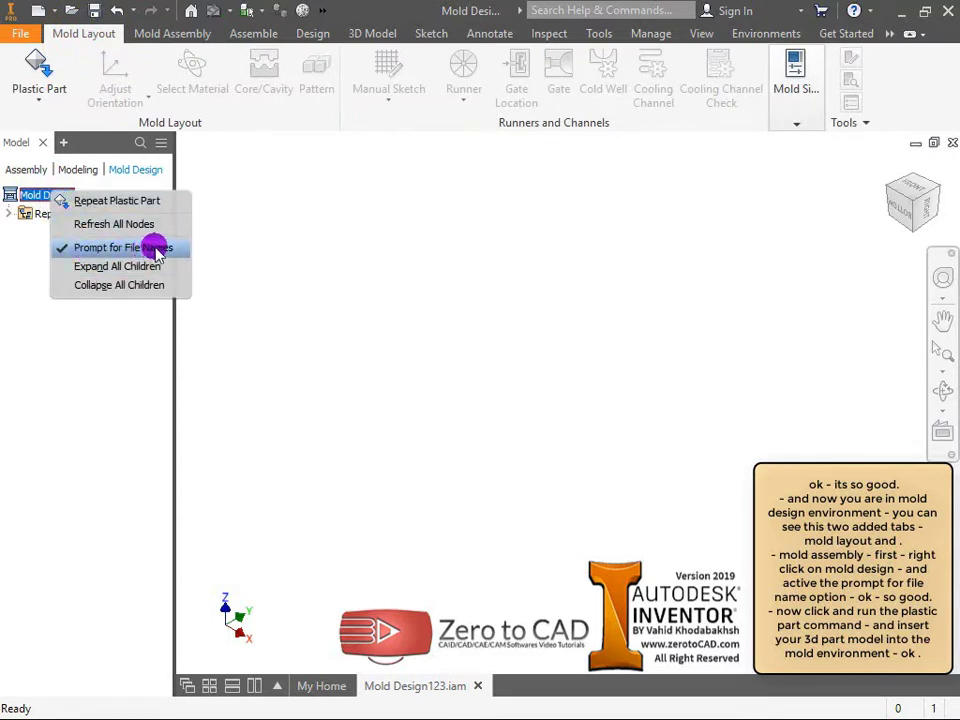
left_click(260, 250)
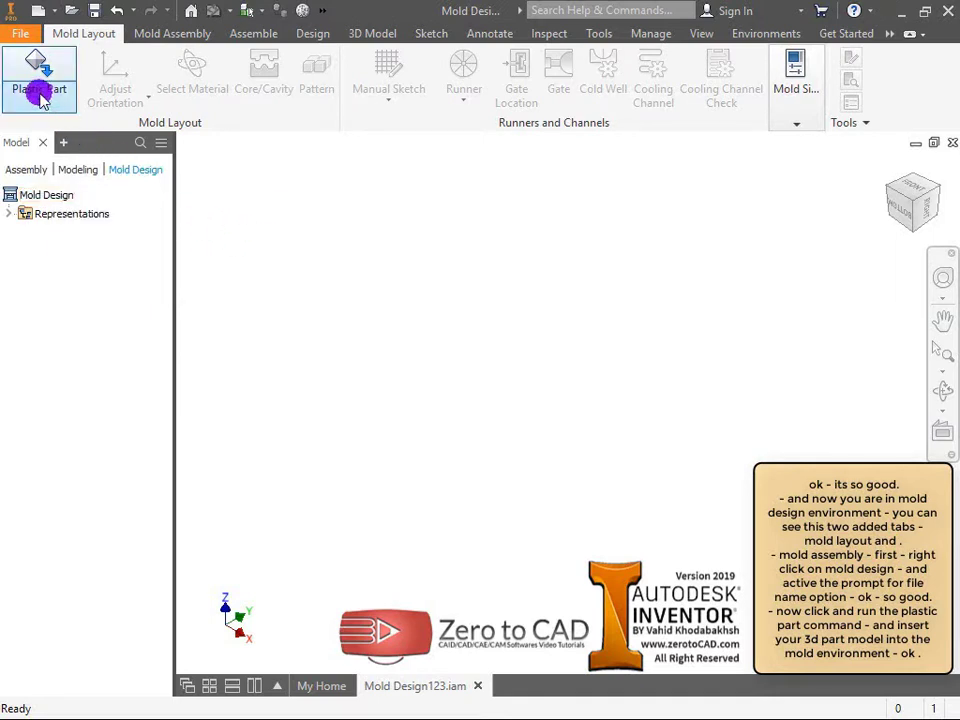
Step: Load the Mobile Top main part from the mold\mobile top main folder as the plastic part
left_click(40, 98)
left_click(66, 136)
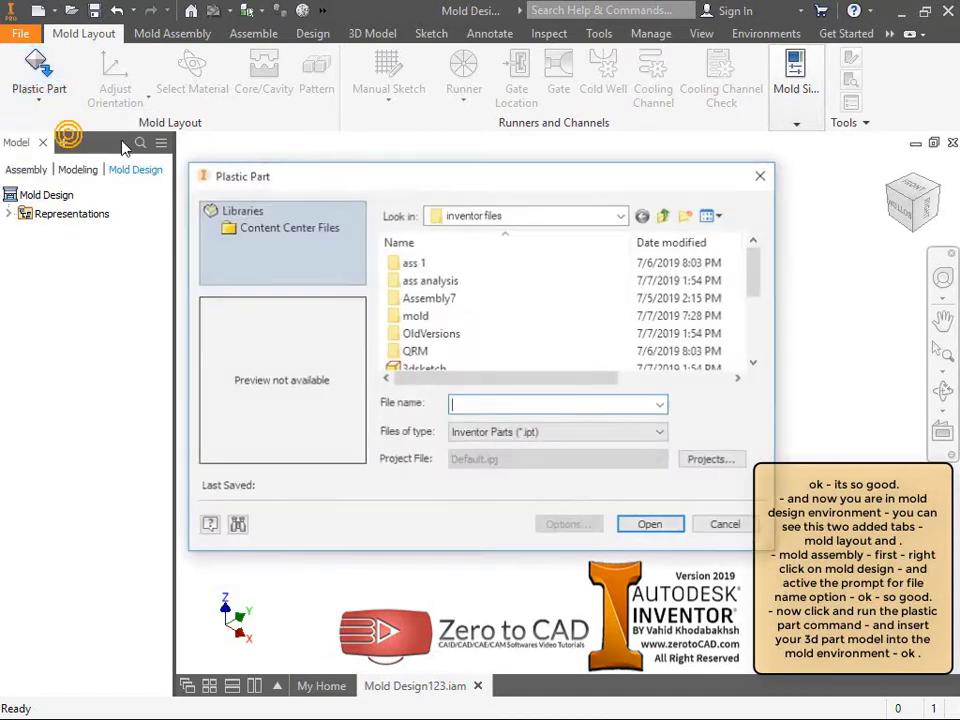
double_click(428, 316)
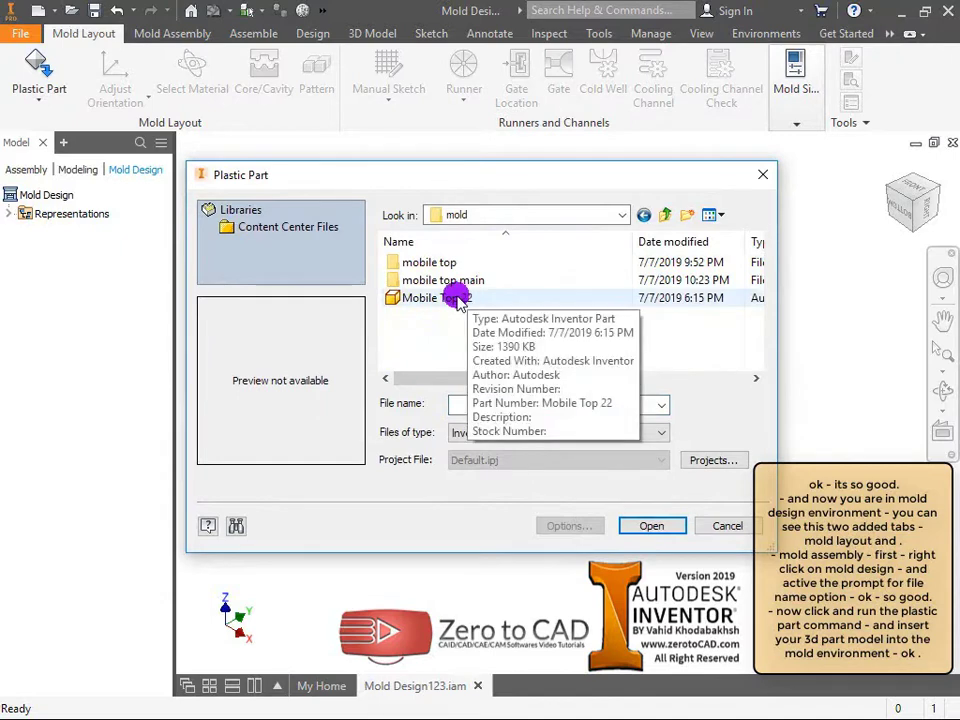
double_click(442, 280)
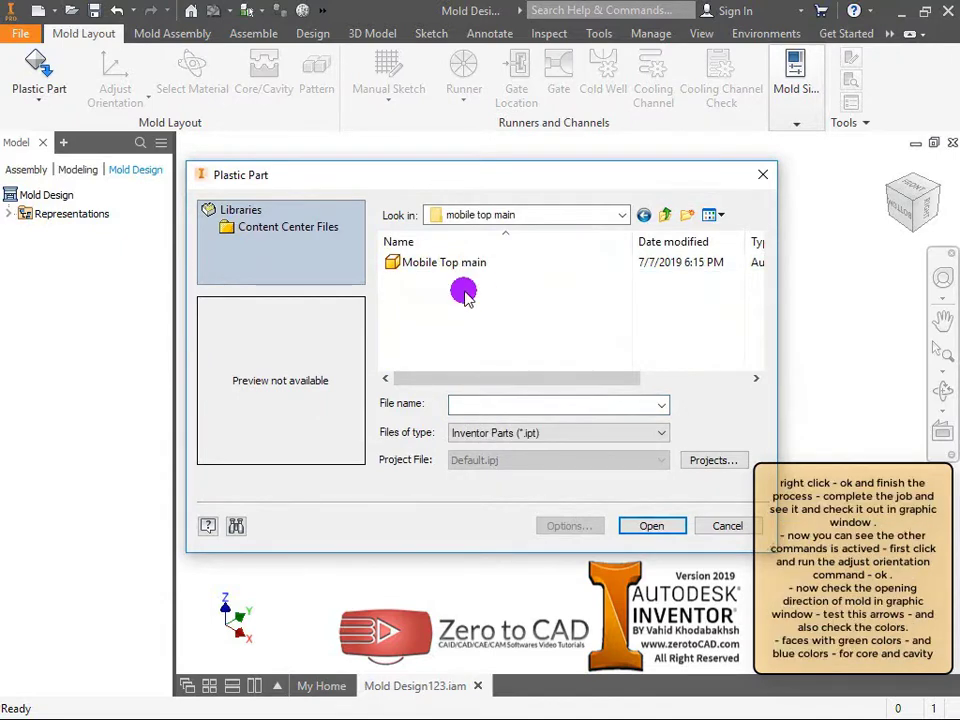
double_click(446, 265)
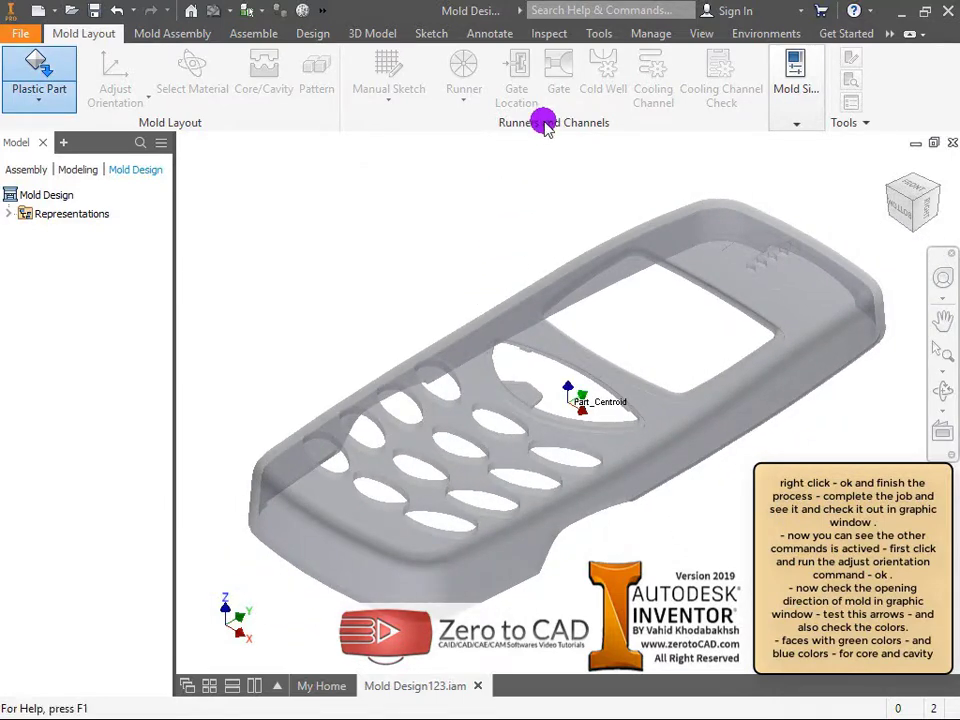
Step: Switch the model display to a perspective view and check the phone cover in it
left_click(700, 34)
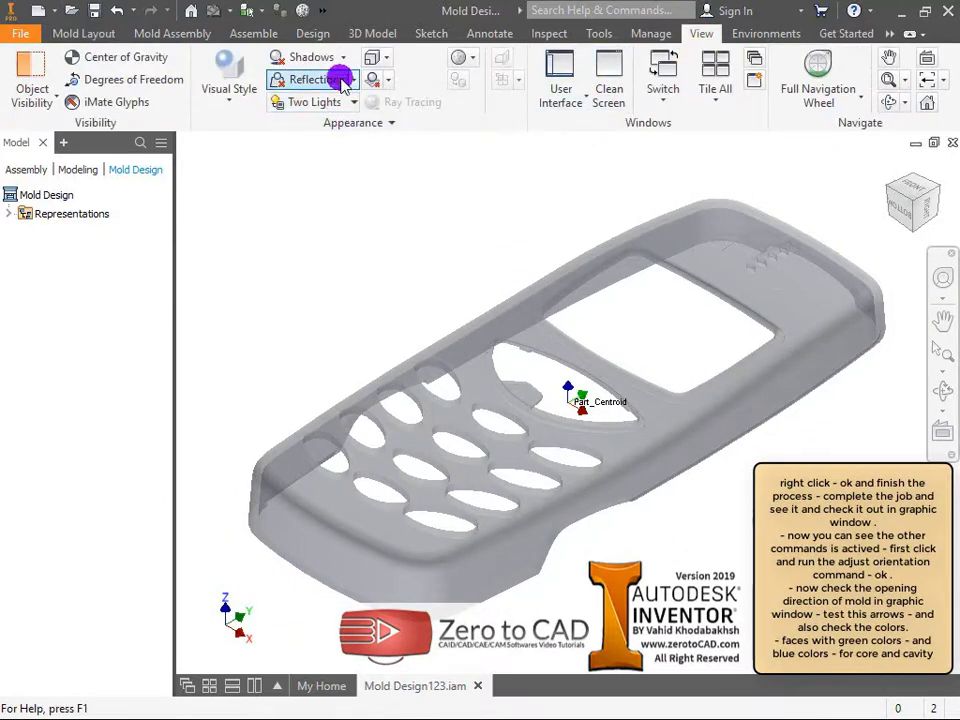
left_click(387, 62)
left_click(397, 125)
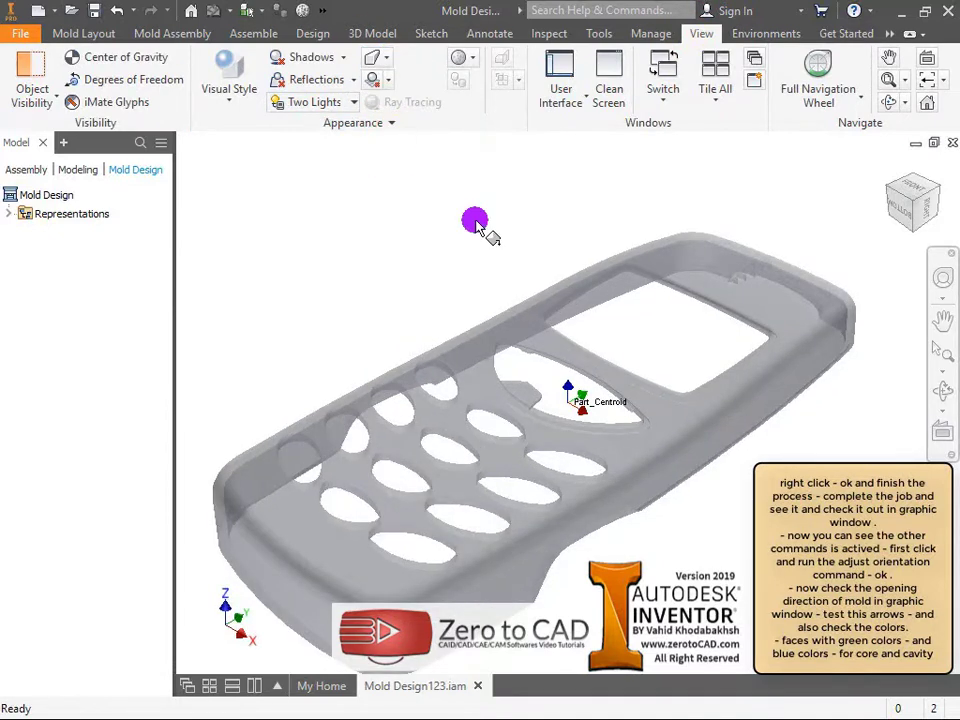
middle_click_drag(461, 236, 437, 243, "shift")
Step: Place the plastic part in the mold design, accepting the proposed layout, part zone and moldable part file names
left_click(100, 38)
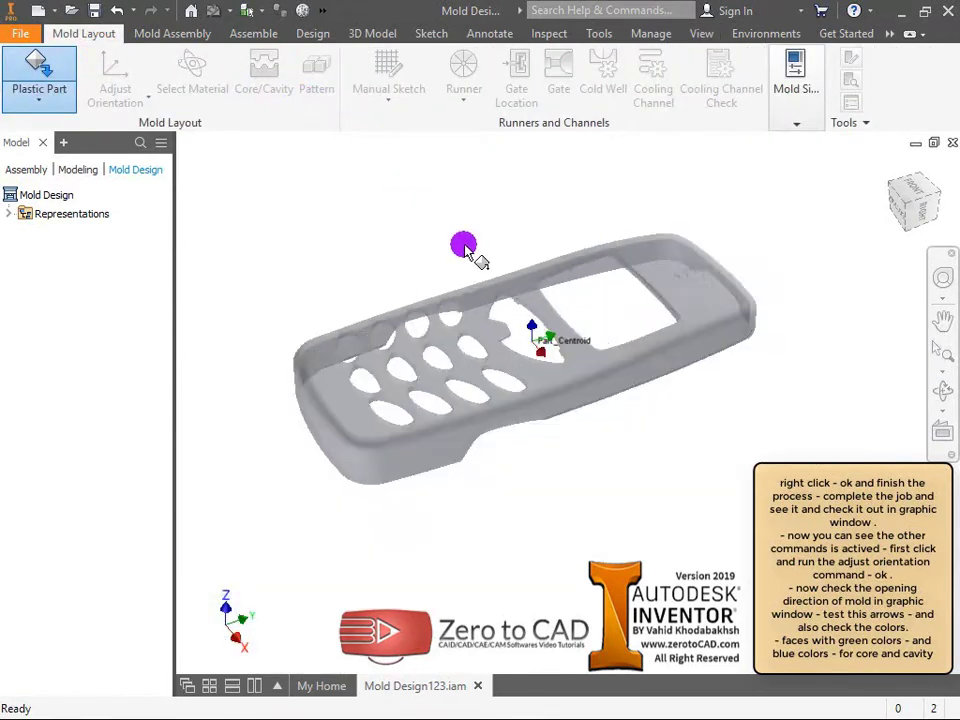
right_click(418, 242)
left_click(466, 242)
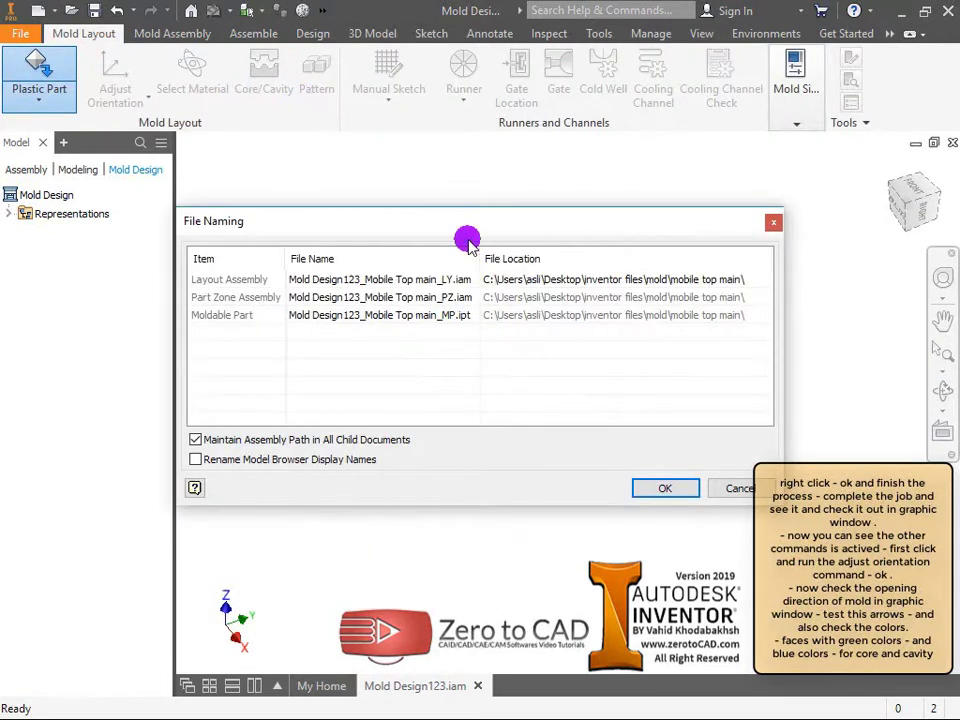
left_click(637, 485)
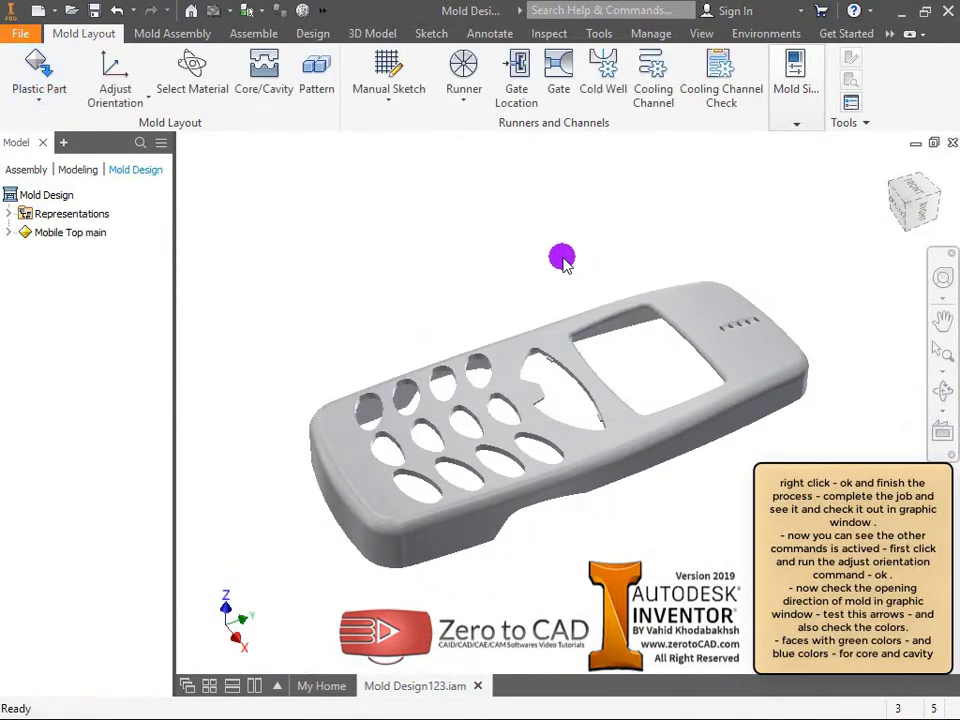
Step: Check the opening direction and the green and blue faces from both sides of the part, and accept the Z orientation
left_click(118, 78)
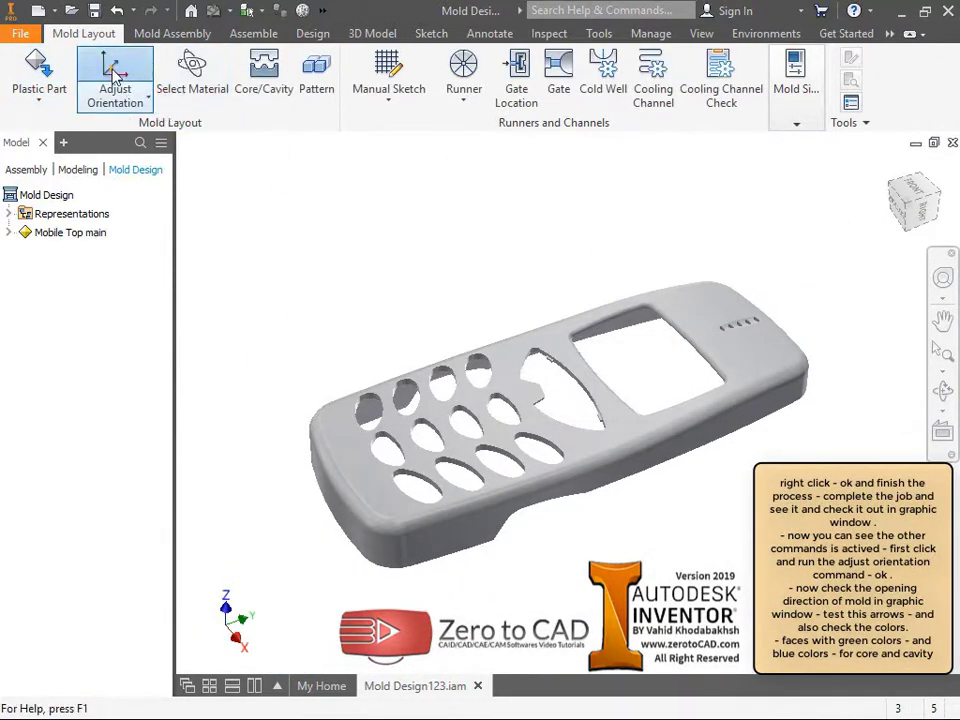
middle_click_drag(584, 272, 593, 310, "shift")
middle_click_drag(577, 468, 571, 304, "shift")
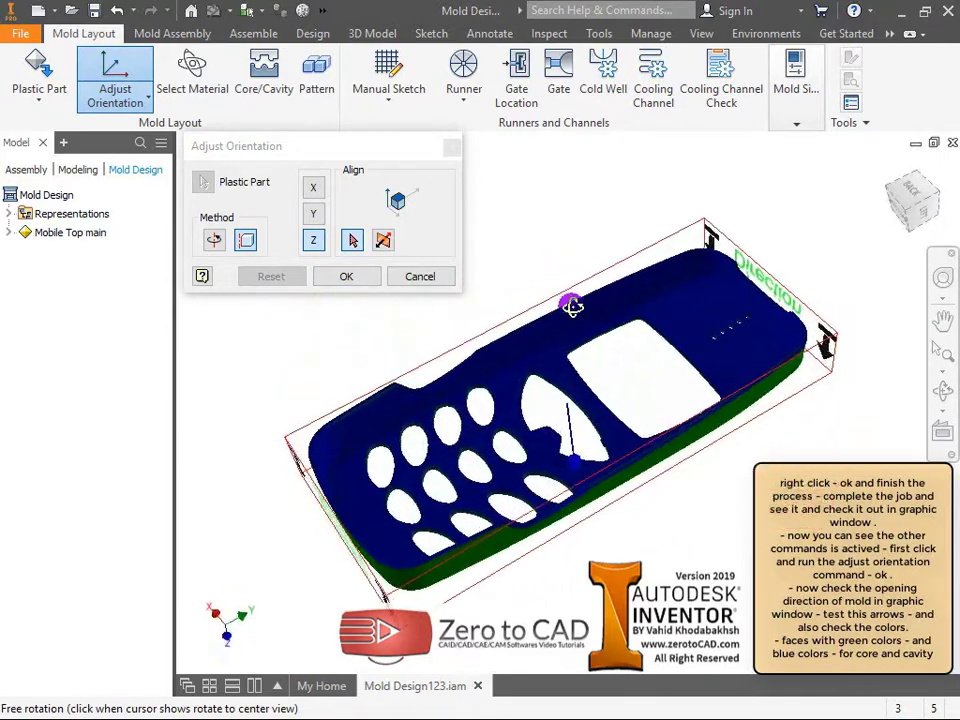
scroll(590, 400, "down", 3)
middle_click_drag(592, 396, 628, 253, "shift")
scroll(605, 386, "up", 3)
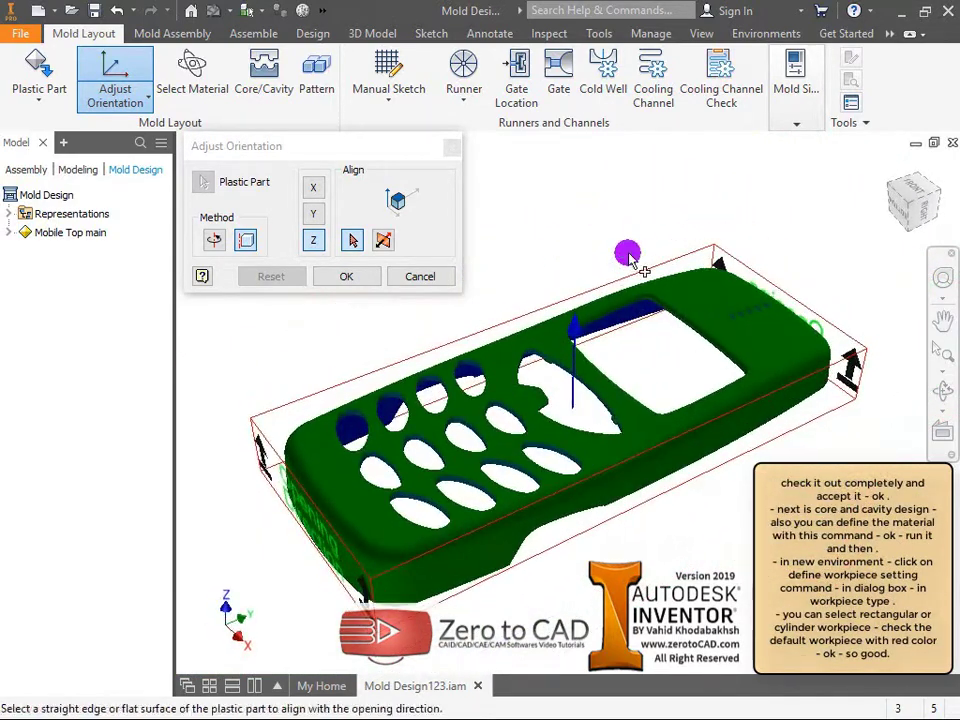
left_click(346, 277)
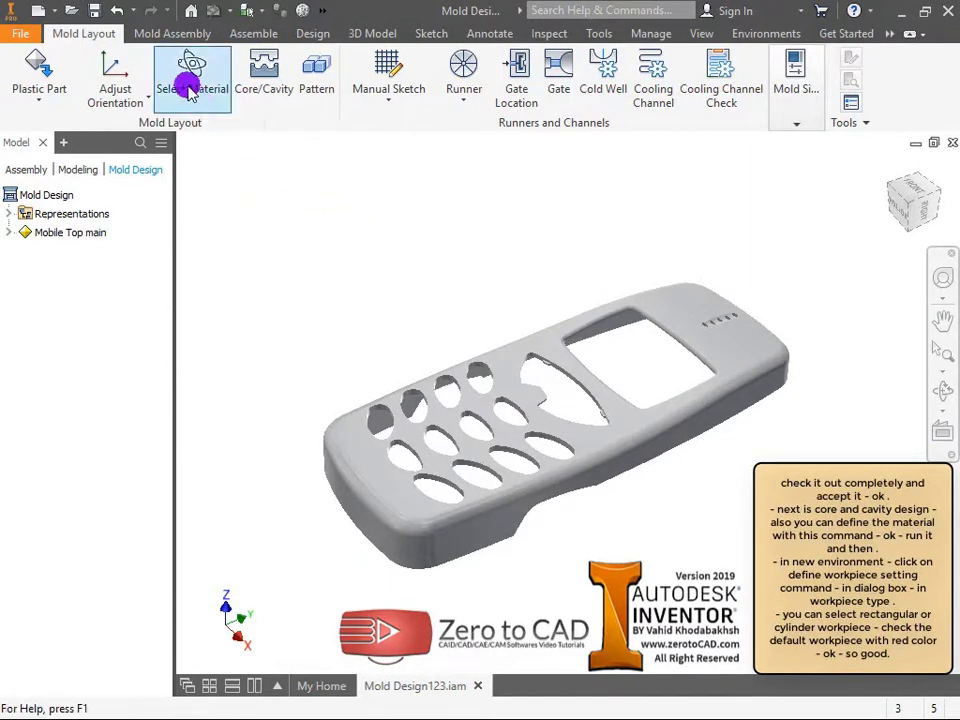
Step: Enter the core and cavity design and choose a rectangular workpiece around the phone cover
left_click(253, 90)
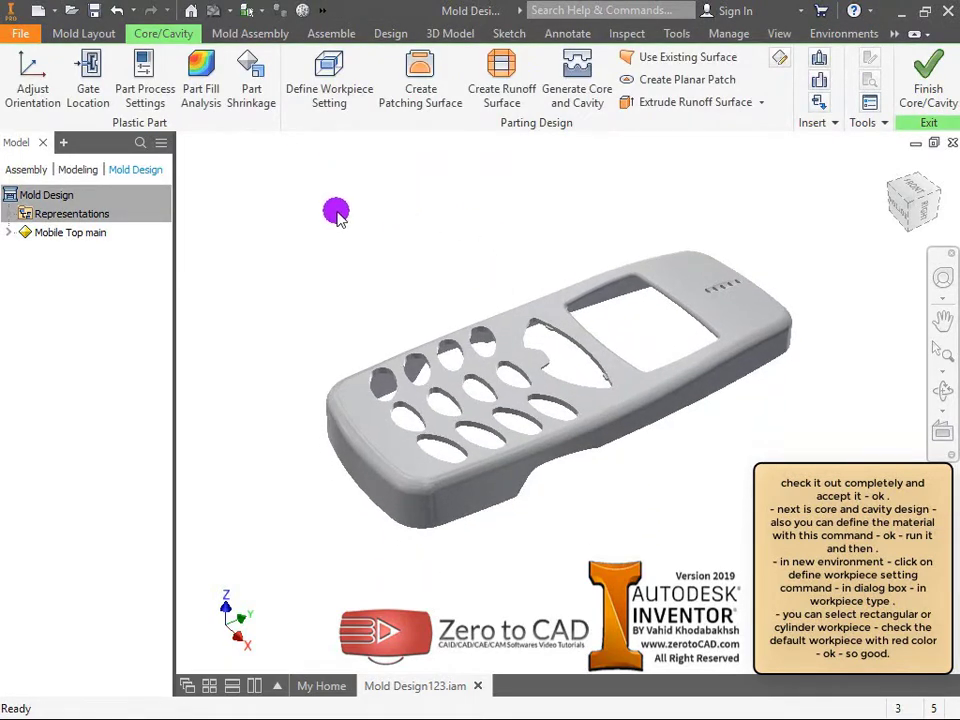
left_click(330, 100)
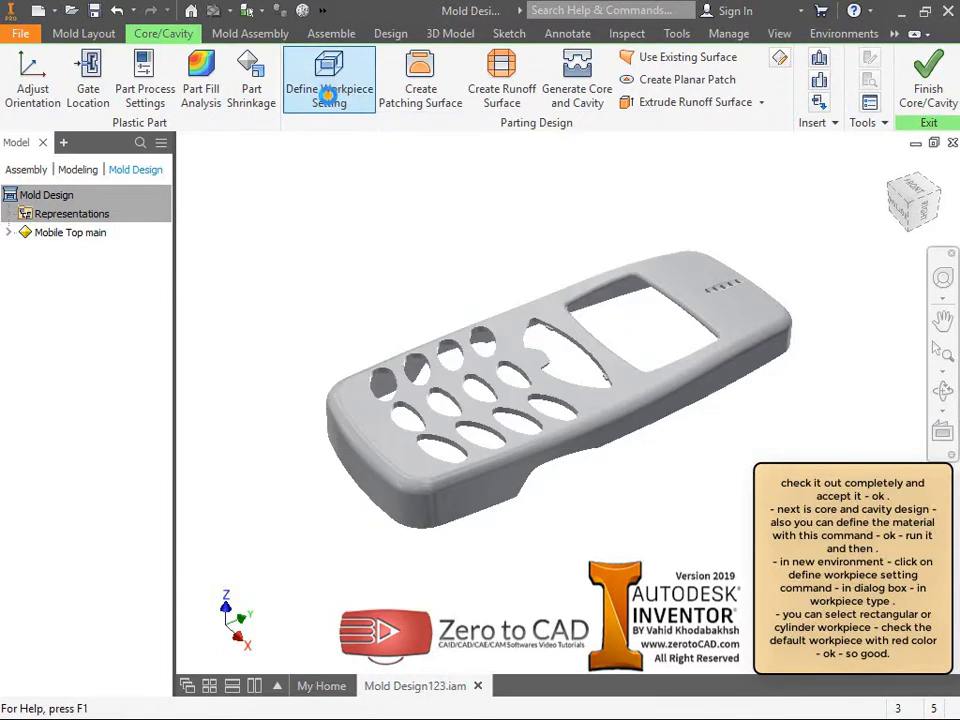
left_click(76, 72)
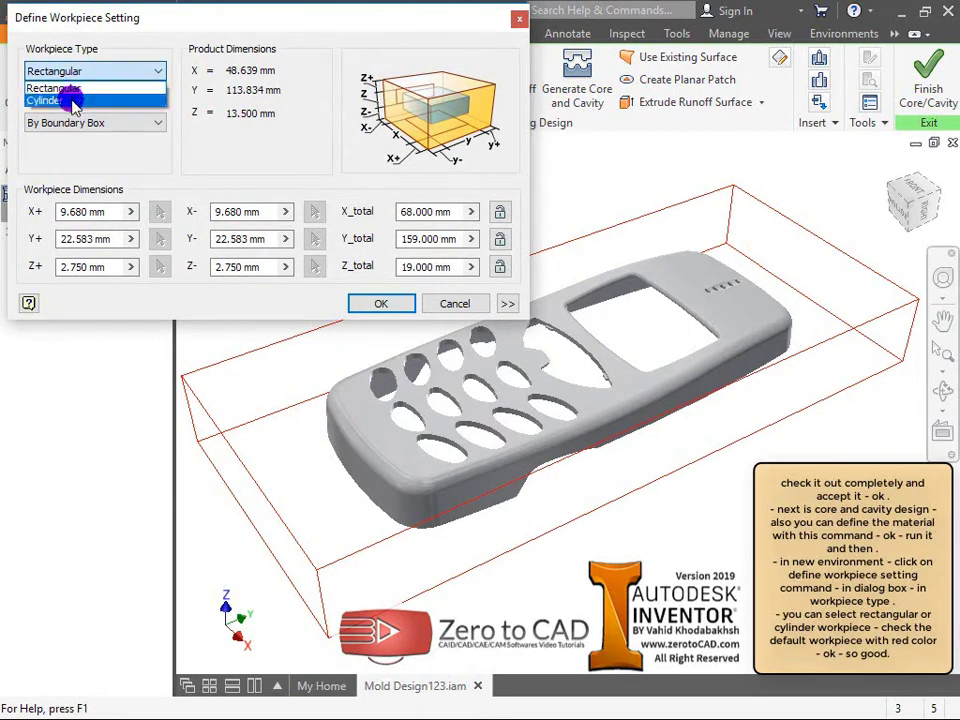
left_click(71, 88)
Step: Set the workpiece's total Z dimension to 40 mm and create the workpiece
middle_click_drag(492, 155, 600, 210, "shift")
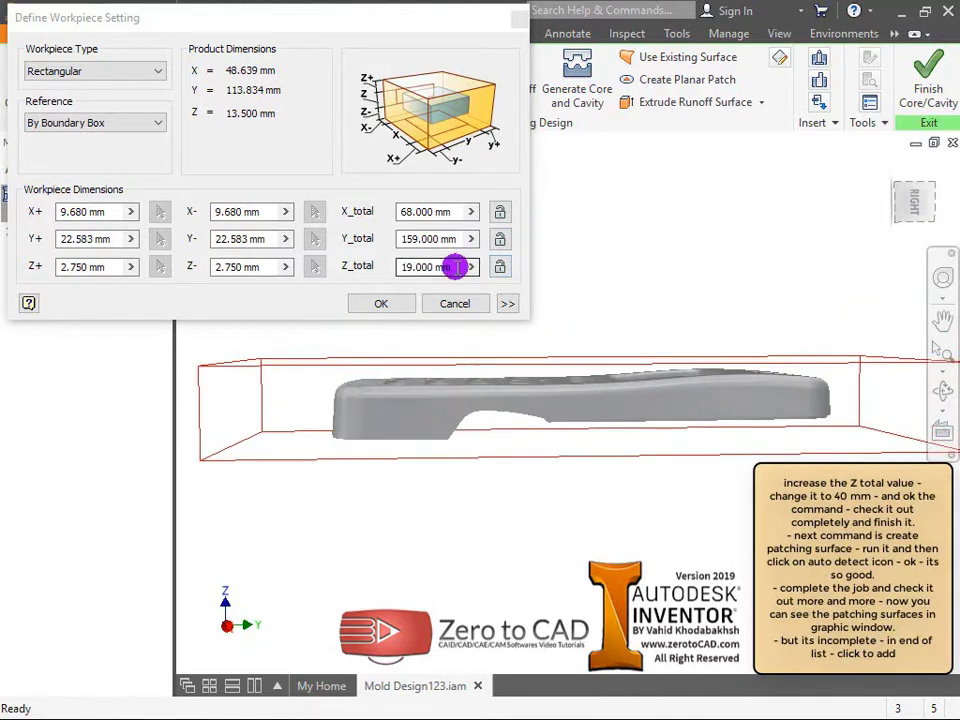
left_click_drag(455, 267, 386, 267)
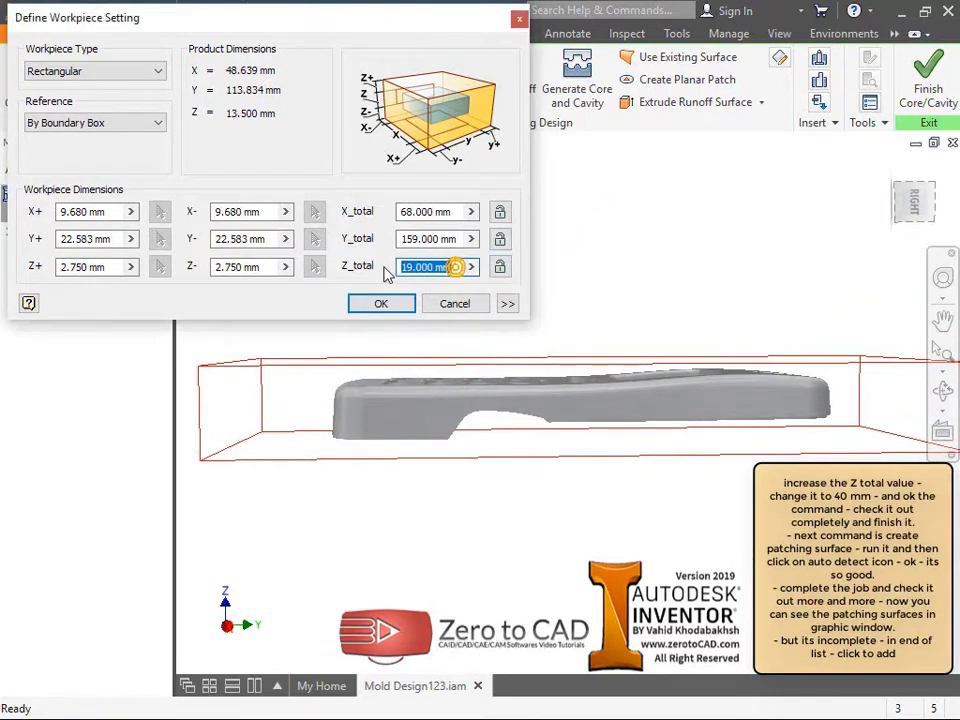
type("40")
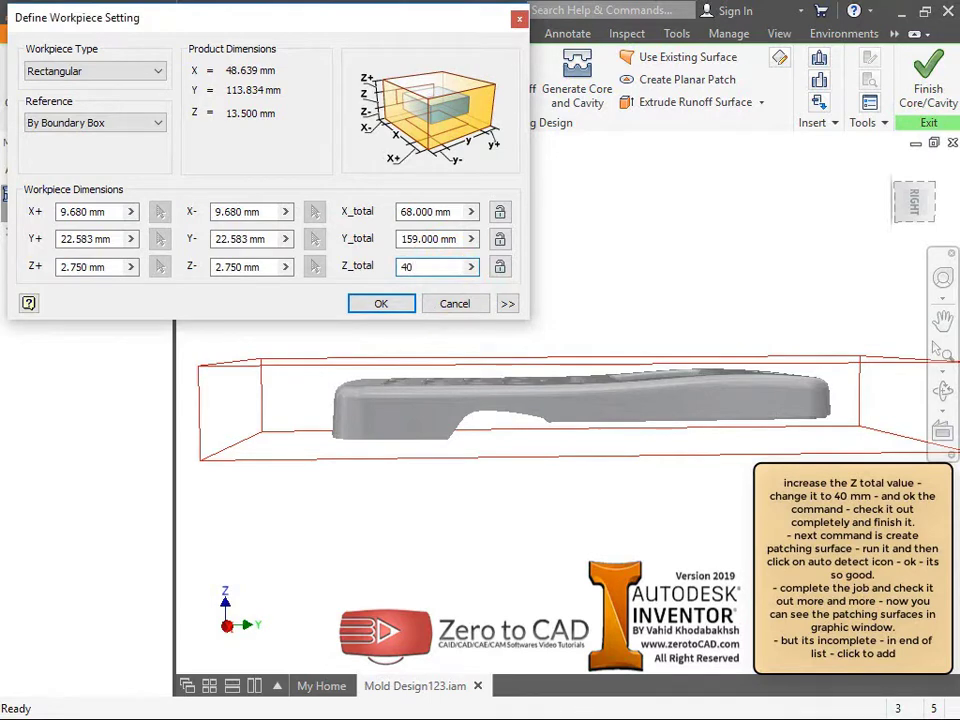
middle_click_drag(729, 313, 484, 339)
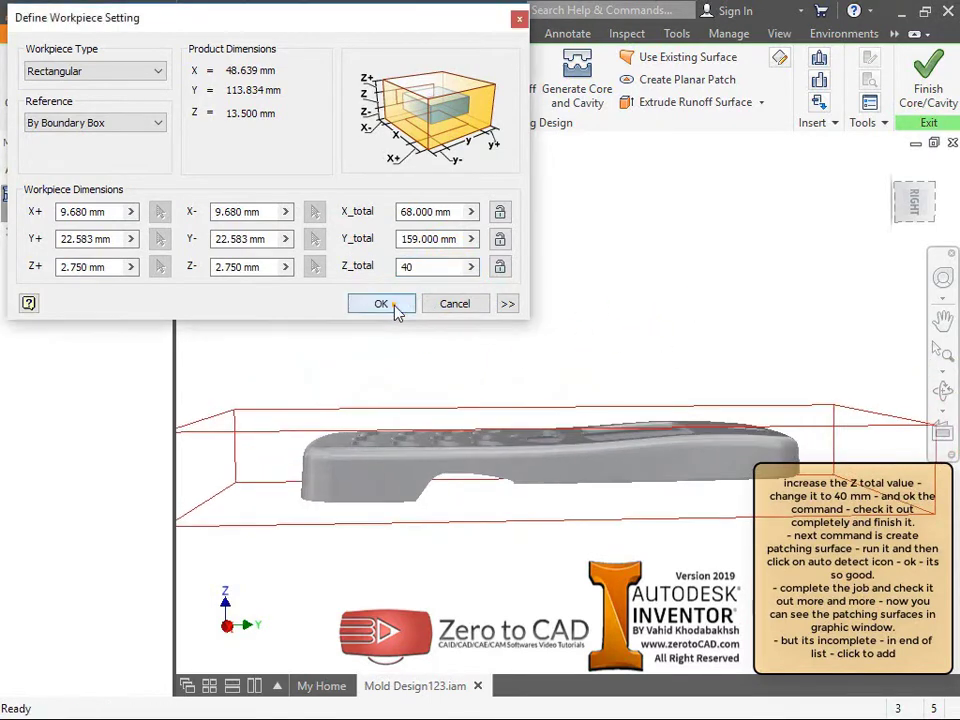
left_click(394, 308)
left_click(665, 488)
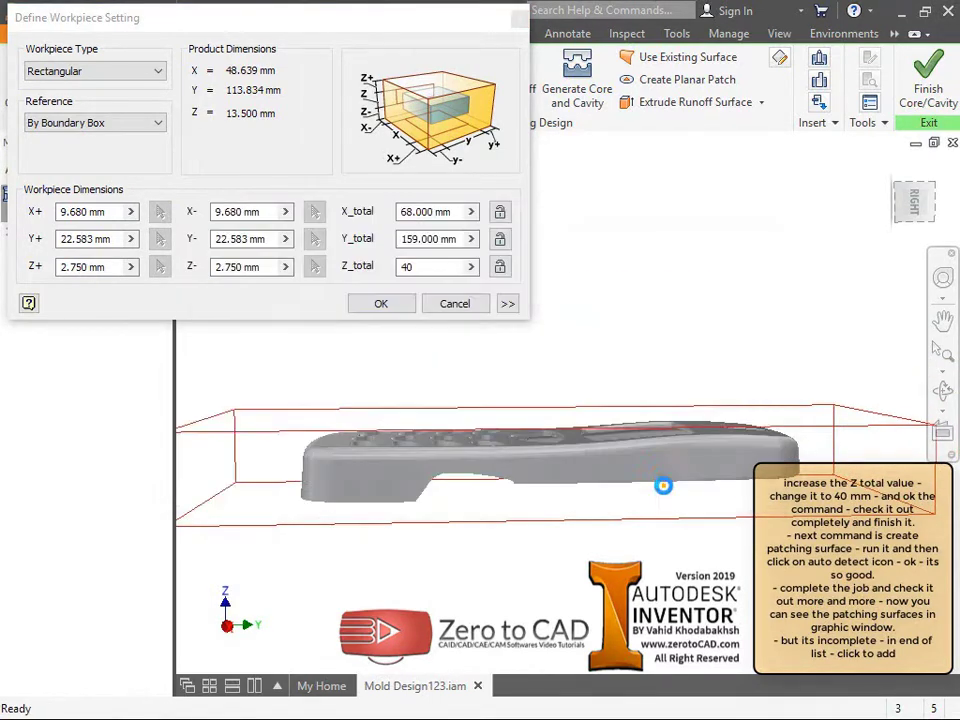
Step: Check the workpiece around the phone cover and start the Create Patching Surface command
key("F4")
left_click_drag(545, 330, 75, 285)
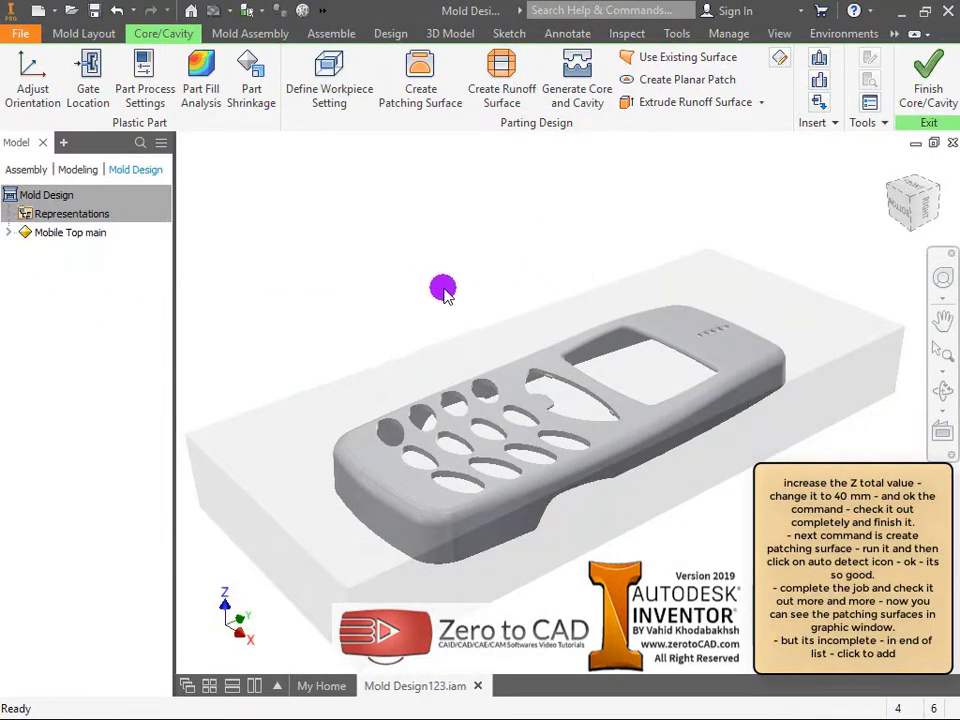
middle_click_drag(354, 259, 373, 229)
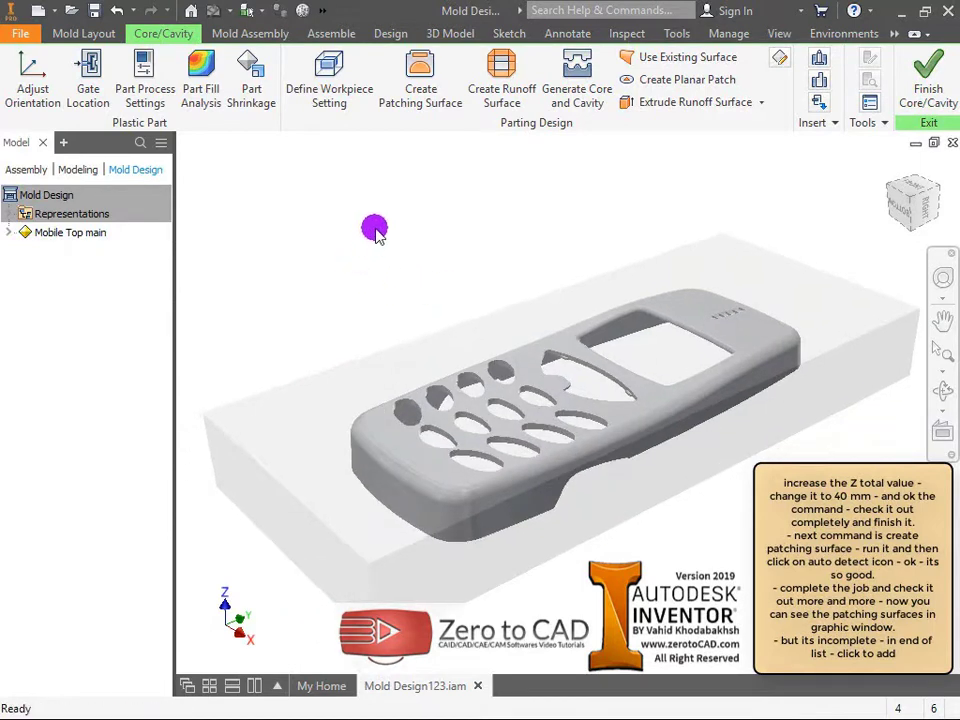
left_click(420, 97)
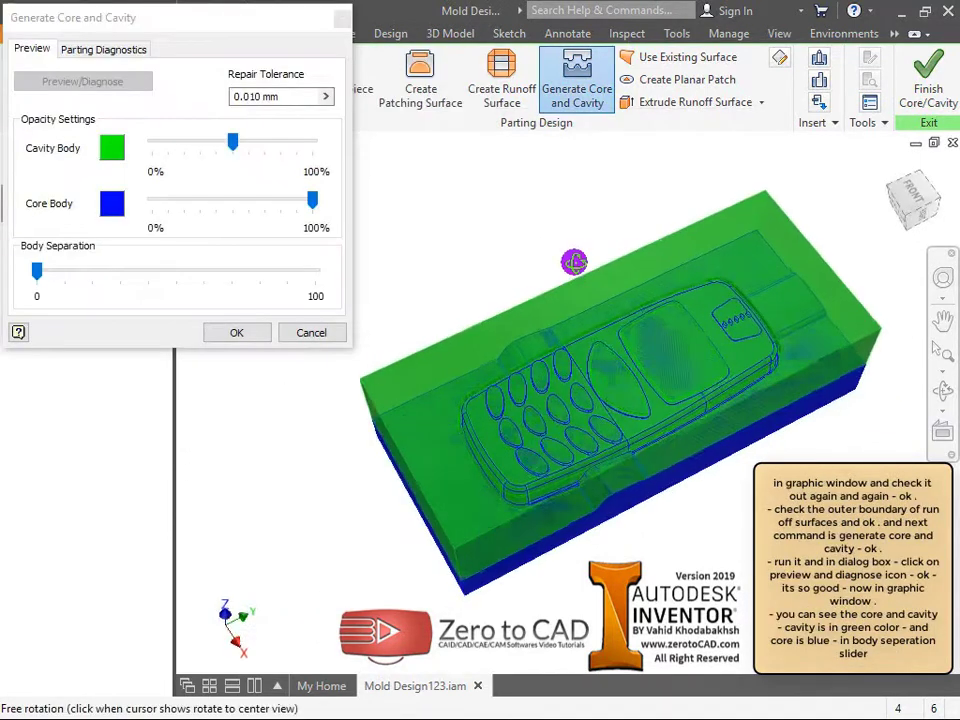
Step: Separate the previewed core and cavity bodies by 100 and examine the shapes of both
left_click_drag(574, 261, 509, 268)
left_click_drag(43, 286, 329, 290)
middle_click_drag(473, 312, 513, 312, "shift")
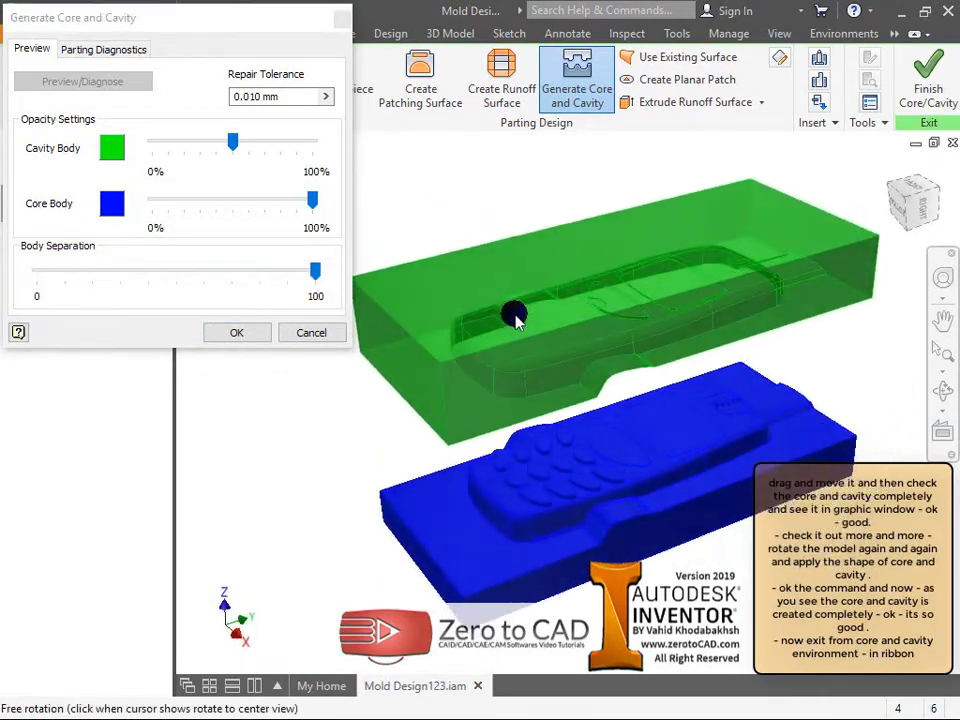
scroll(620, 510, "down", 5)
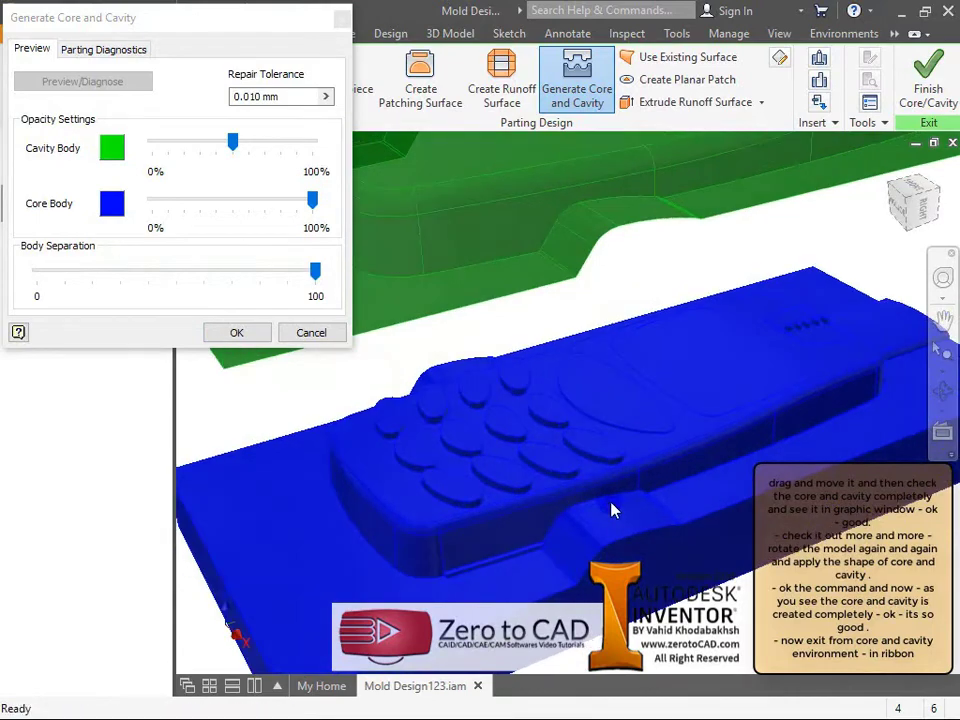
scroll(613, 510, "down", 3)
middle_click_drag(540, 486, 647, 354, "shift")
middle_click_drag(671, 435, 446, 523, "shift")
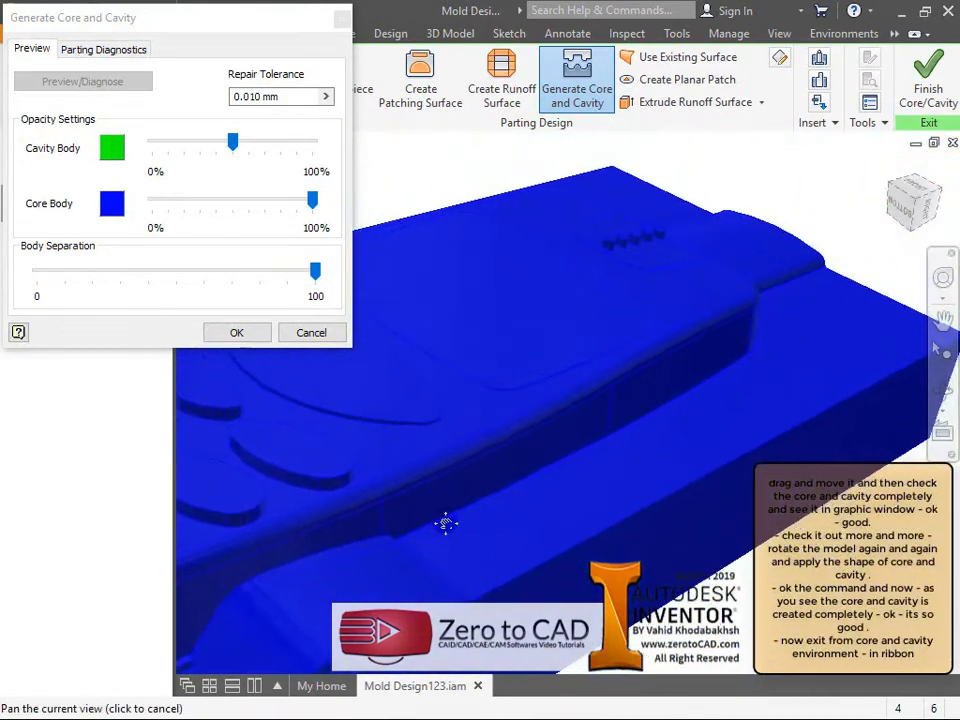
middle_click_drag(576, 459, 362, 358, "shift")
Step: Return the body separation to 0 and generate the core and cavity
left_click_drag(310, 280, 6, 264)
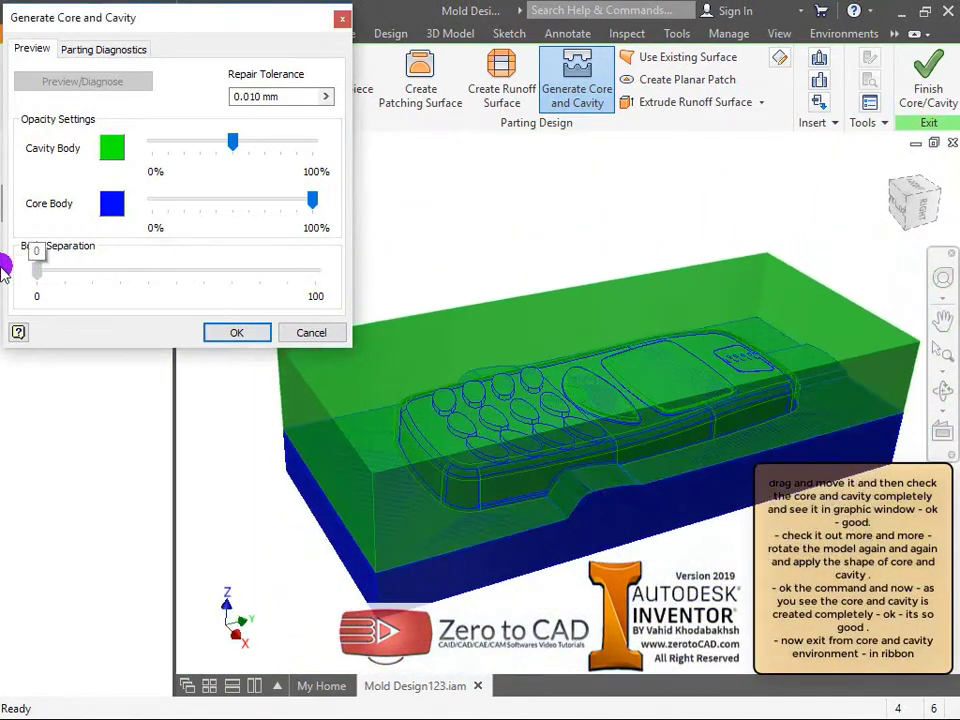
left_click(236, 330)
left_click(652, 489)
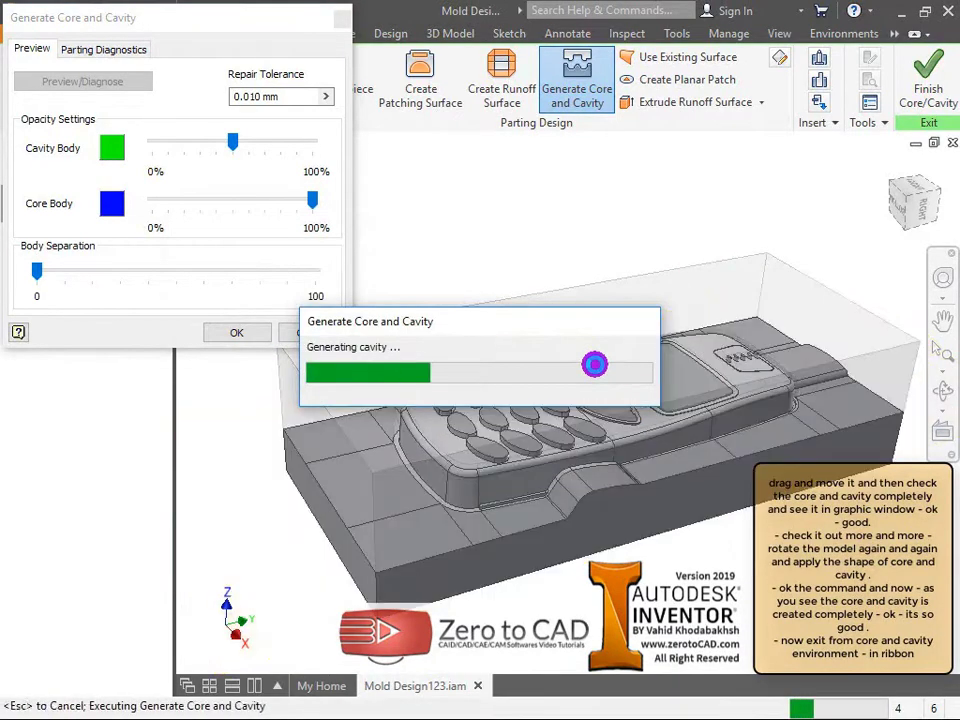
middle_click_drag(484, 256, 480, 214, "shift")
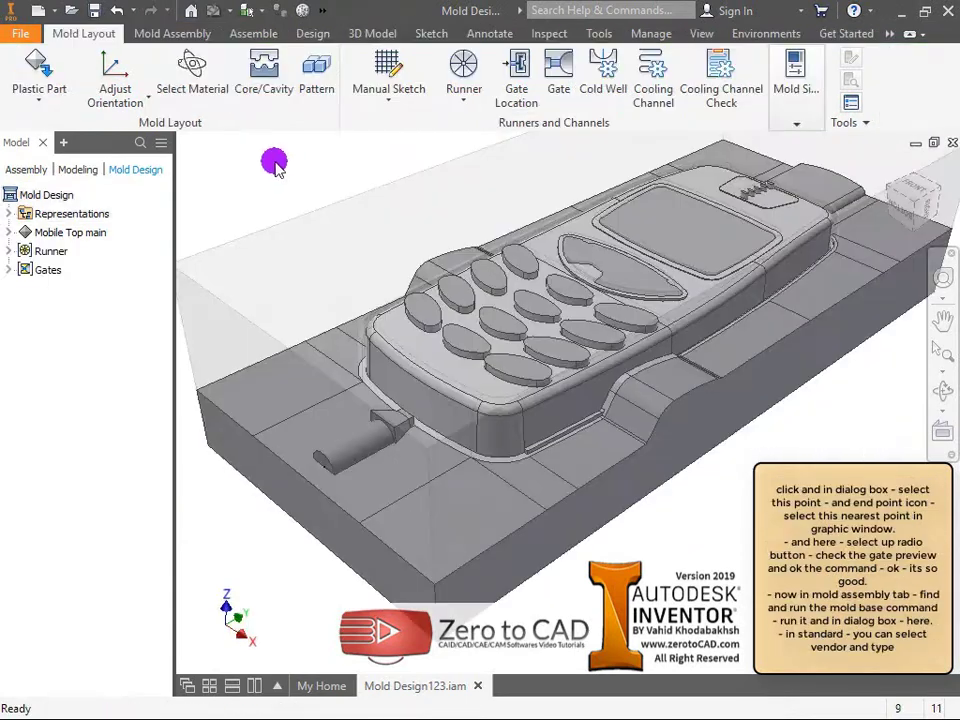
Step: Start a mold base and check the vendor and size choices, keeping FUTABA SA-S at 250mm x 250mm
left_click(152, 33)
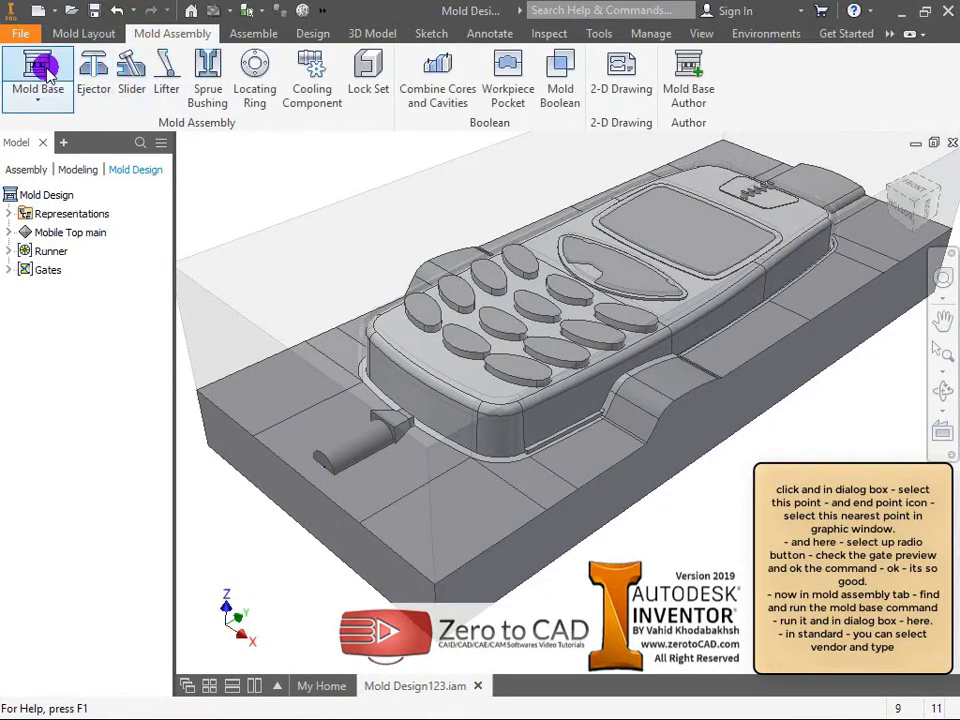
left_click(38, 72)
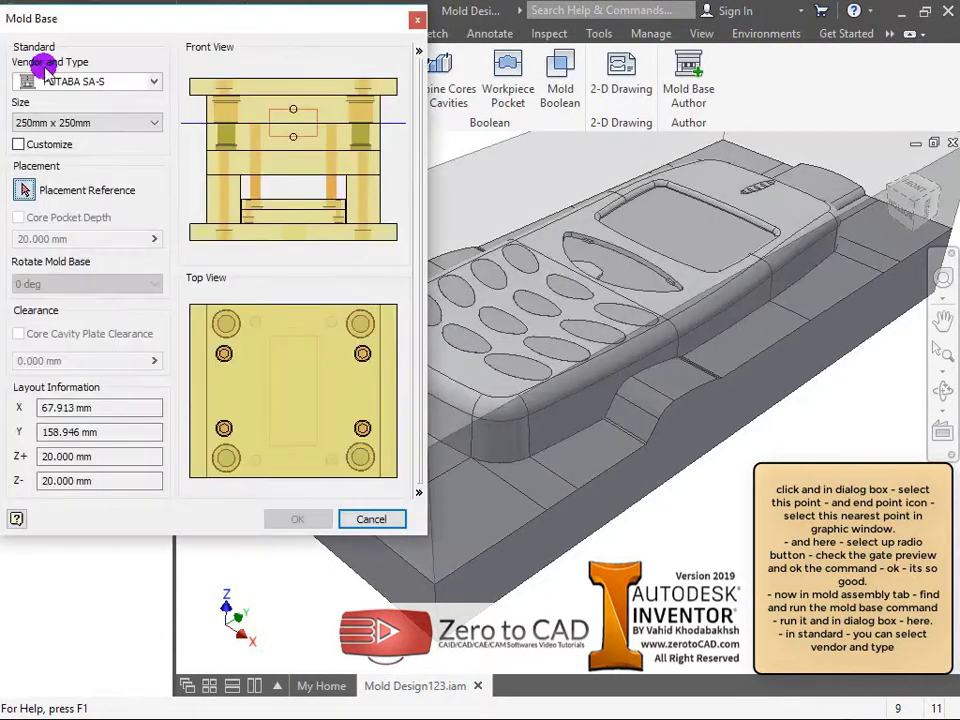
mouse_move(116, 36)
left_mouse_down()
mouse_move(135, 27)
mouse_move(124, 38)
left_mouse_up()
left_click_drag(536, 285, 598, 298)
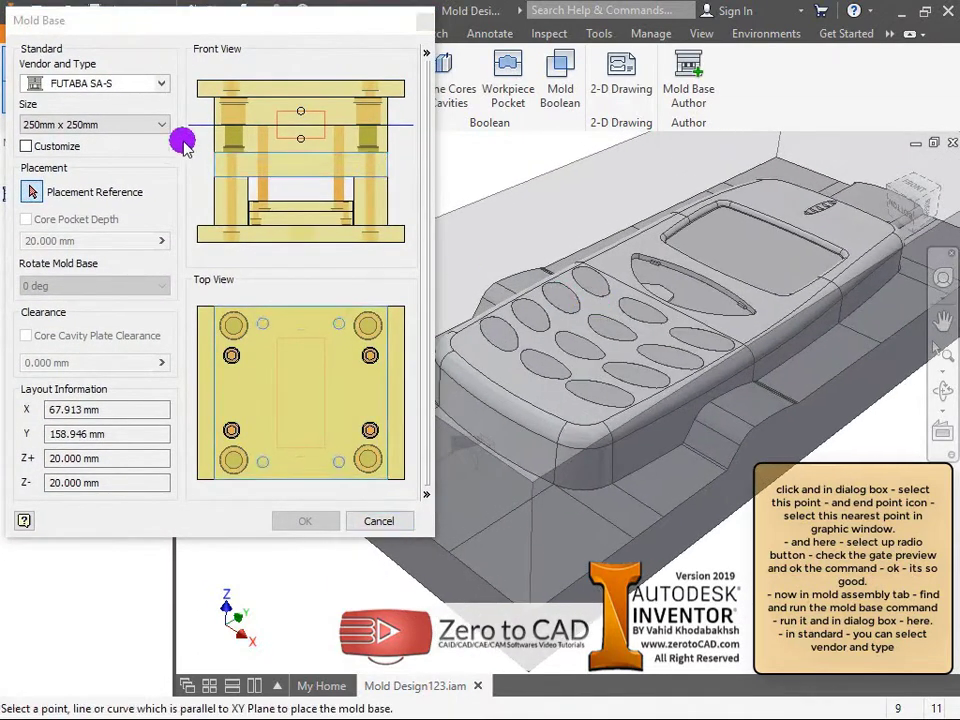
left_click(158, 87)
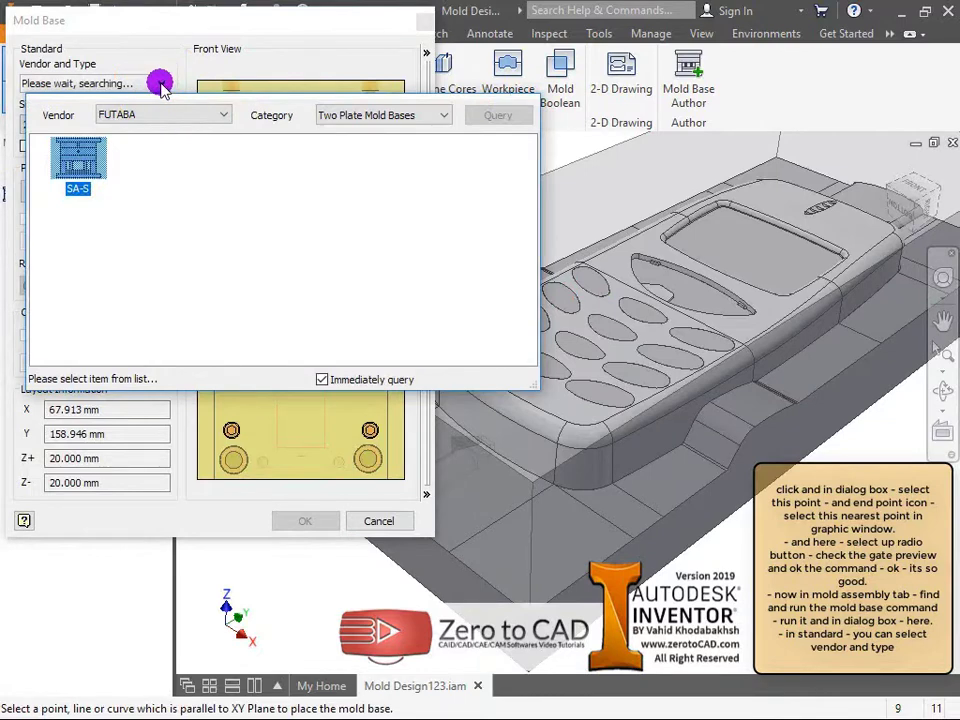
left_click(161, 87)
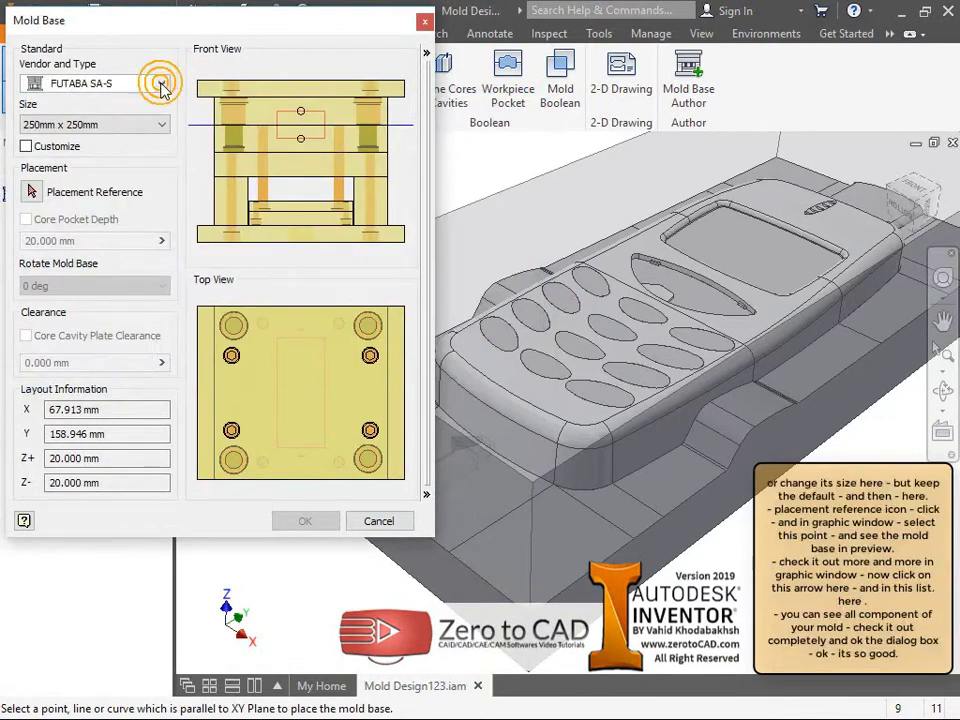
left_click(112, 126)
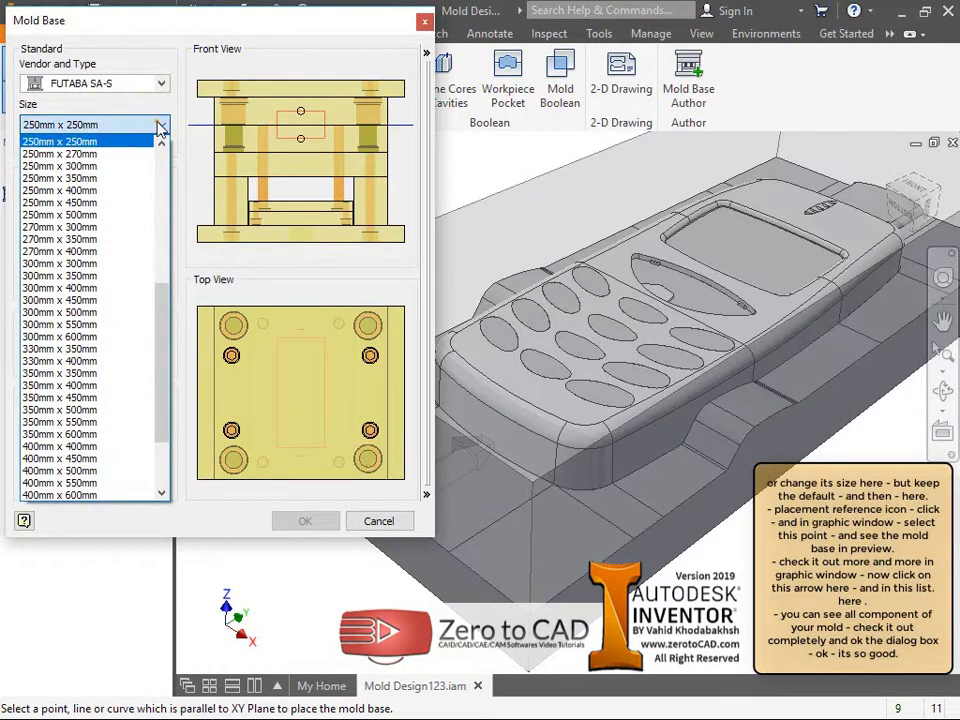
left_click(157, 124)
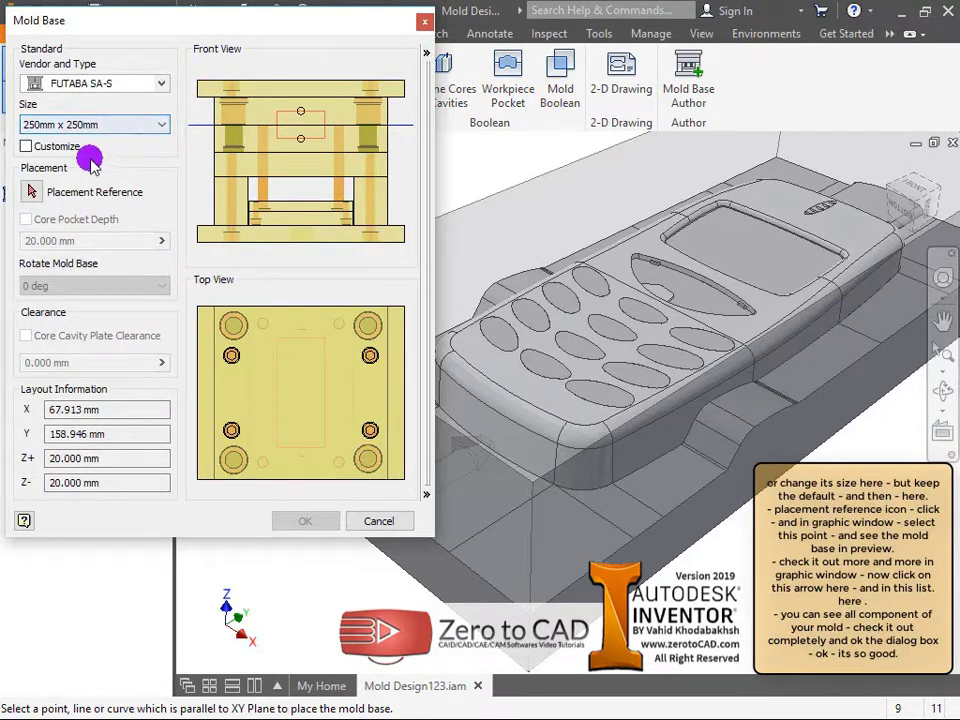
Step: Position the mold base by picking the nearest corner point of the core block as its placement reference
left_click(33, 191)
middle_click_drag(740, 553, 786, 515)
left_click(627, 539)
left_click(604, 521)
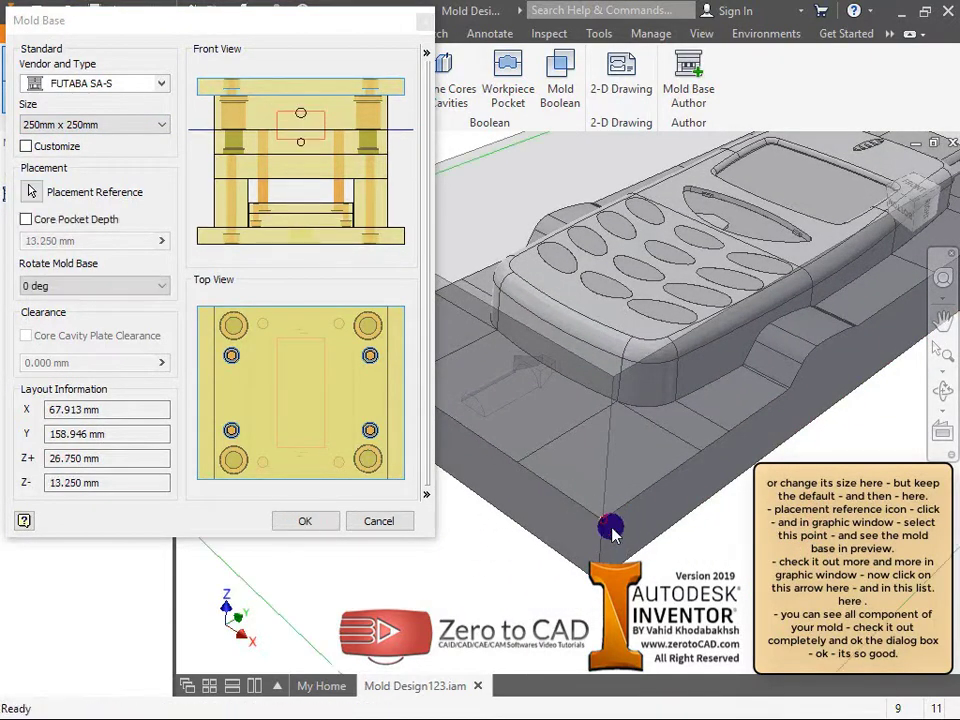
scroll(615, 530, "down", 4)
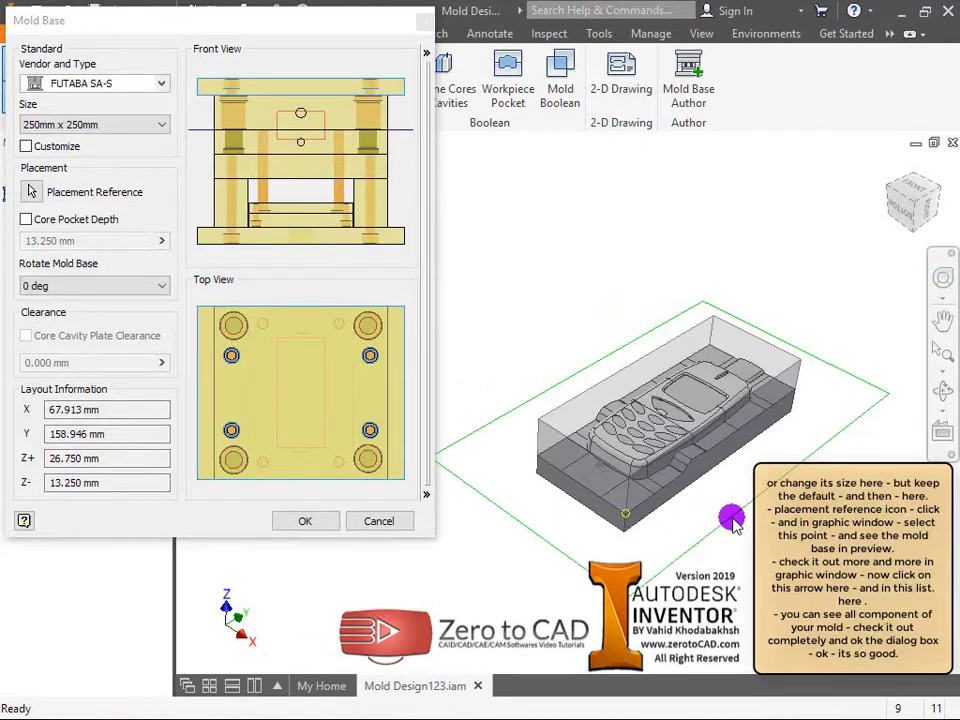
middle_click_drag(730, 530, 657, 495, "shift")
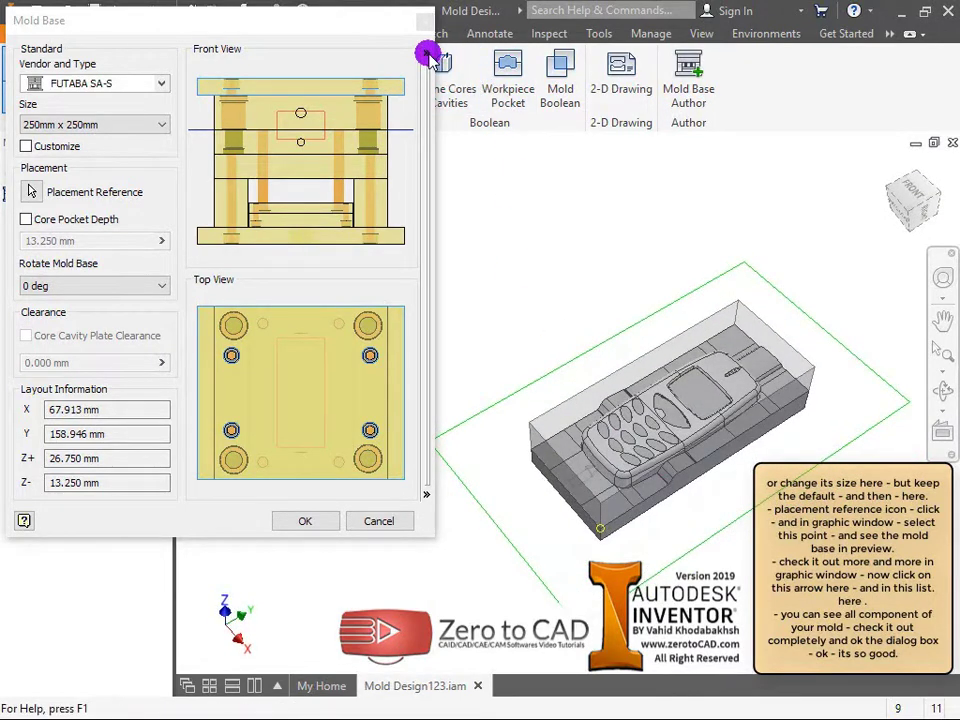
Step: Review the mold base's component list and create the mold base with the proposed file names
left_click(428, 55)
left_click_drag(652, 227, 634, 201)
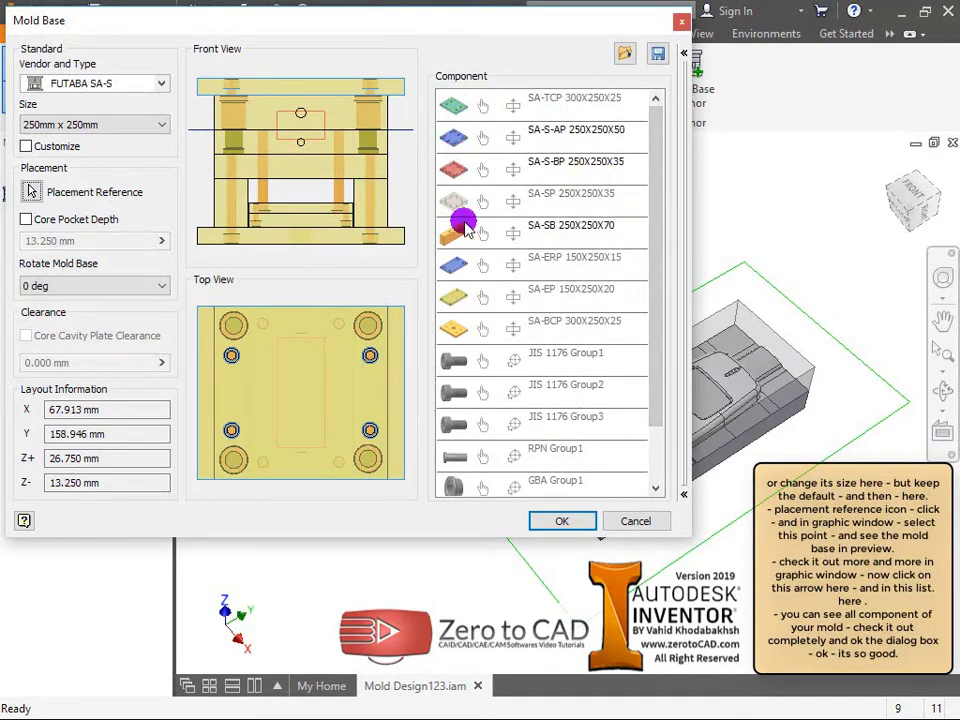
left_click(547, 523)
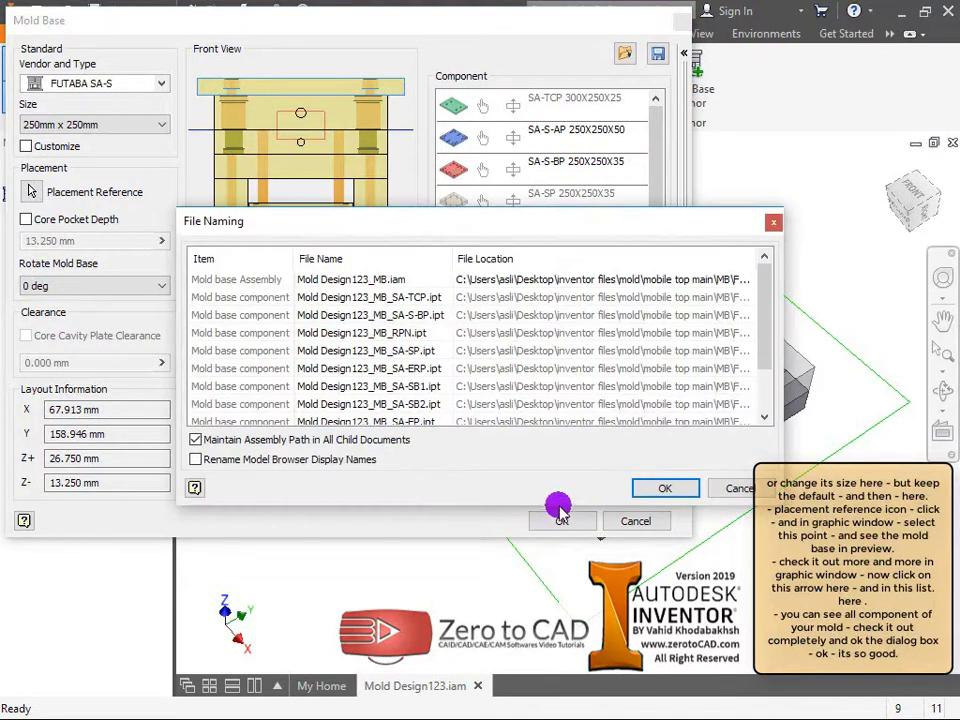
left_click(655, 489)
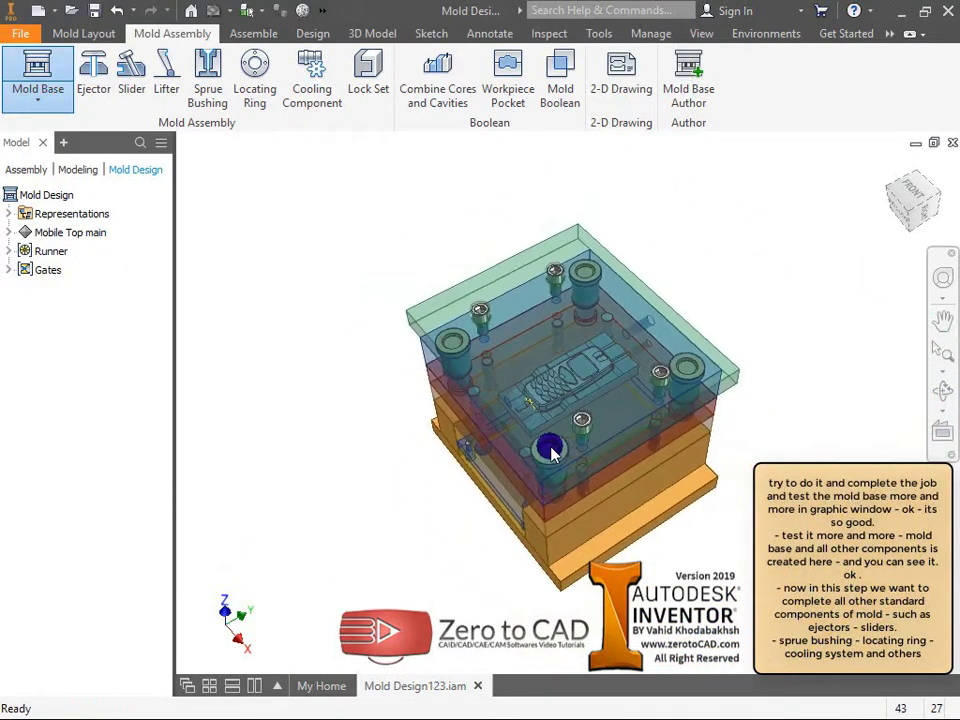
middle_click_drag(551, 451, 575, 416, "shift")
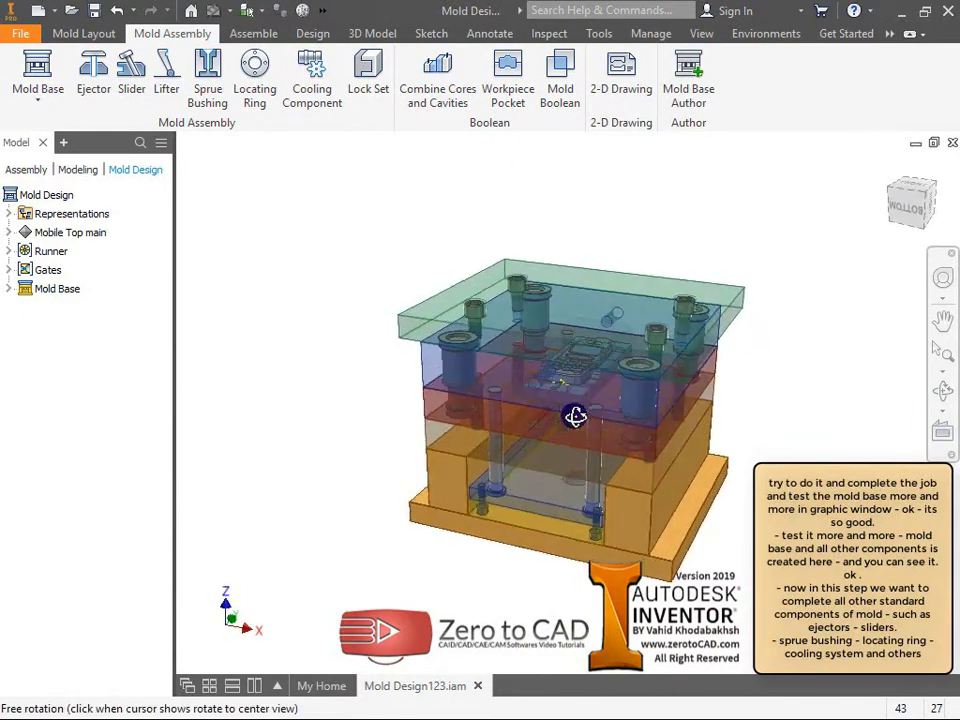
Step: Display the mold assembly in perspective with the Shaded with Edges visual style
left_click(701, 33)
left_click(378, 58)
left_click(386, 58)
left_click(229, 88)
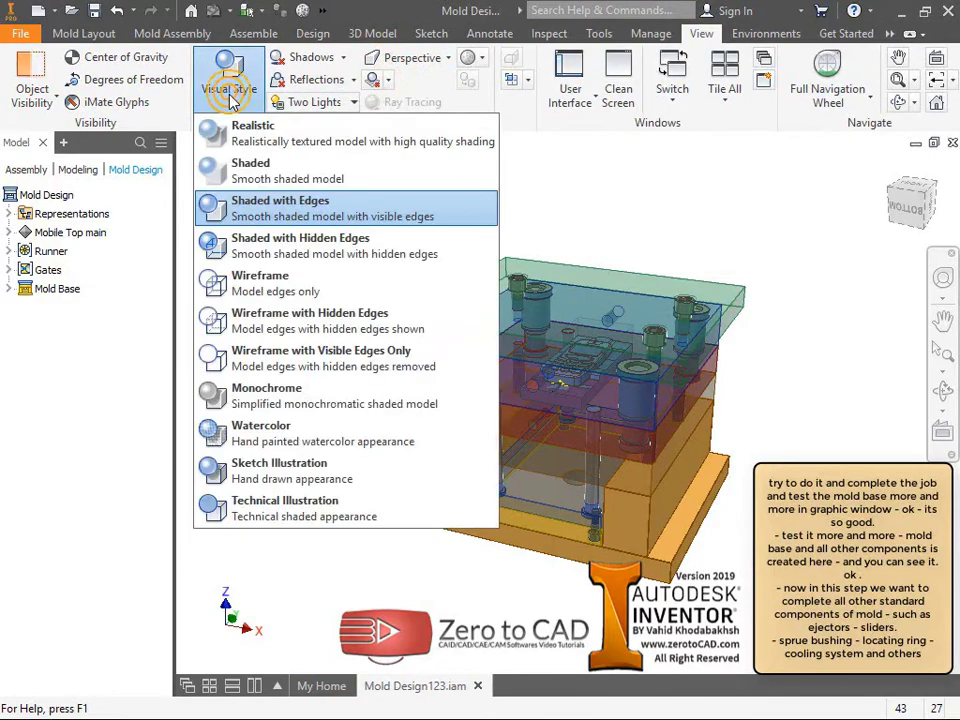
left_click(253, 206)
middle_click_drag(456, 261, 451, 234, "shift")
scroll(491, 285, "down", 5)
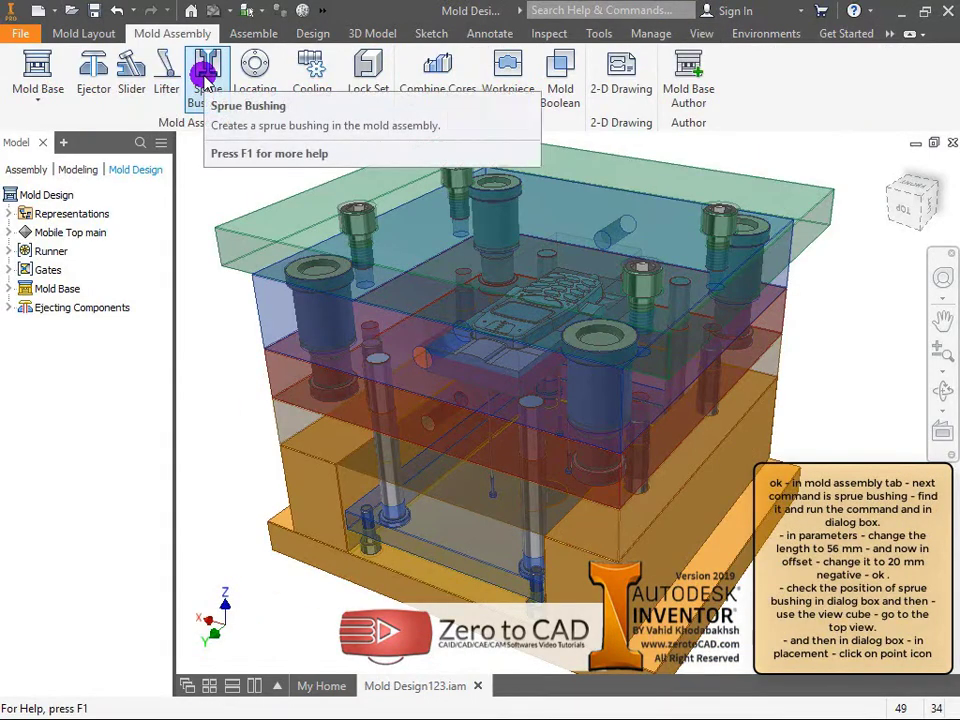
Step: Start a HASCO Z51 sprue bushing and set its length to 56 mm and its Z offset to -20 mm
left_click(205, 76)
middle_click_drag(611, 176, 700, 260)
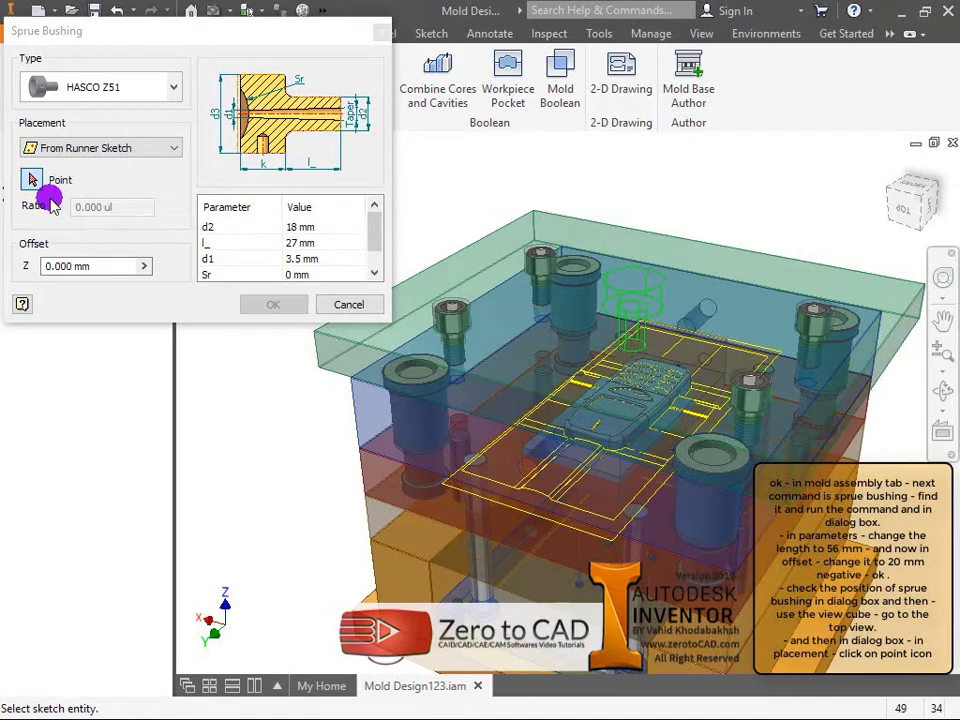
left_click(310, 247)
left_click(318, 245)
left_click(300, 296)
left_click(101, 265)
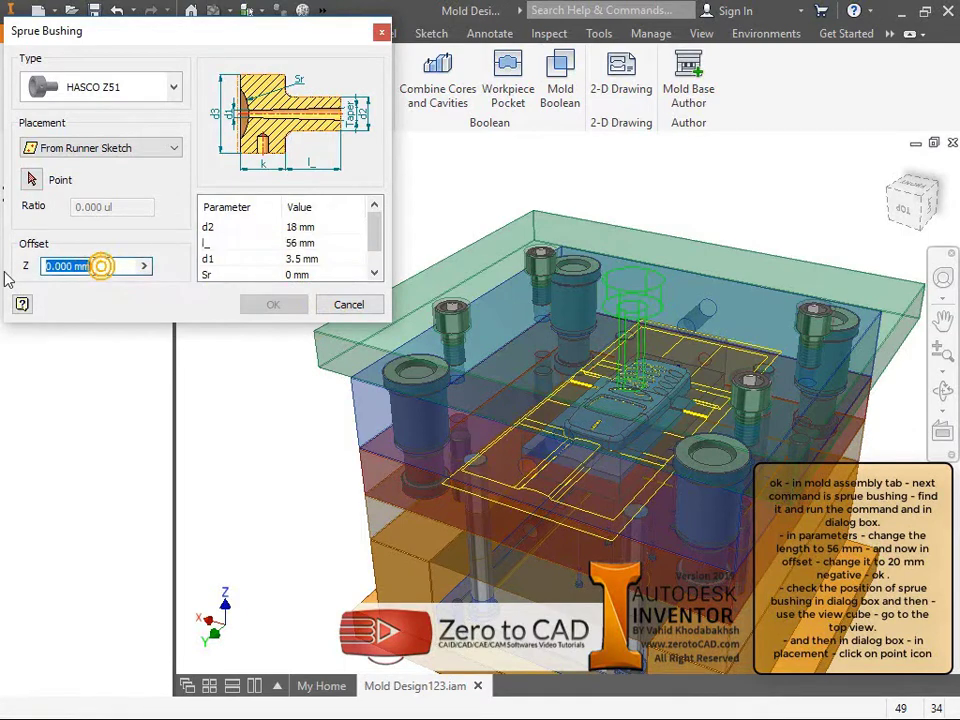
type("-20")
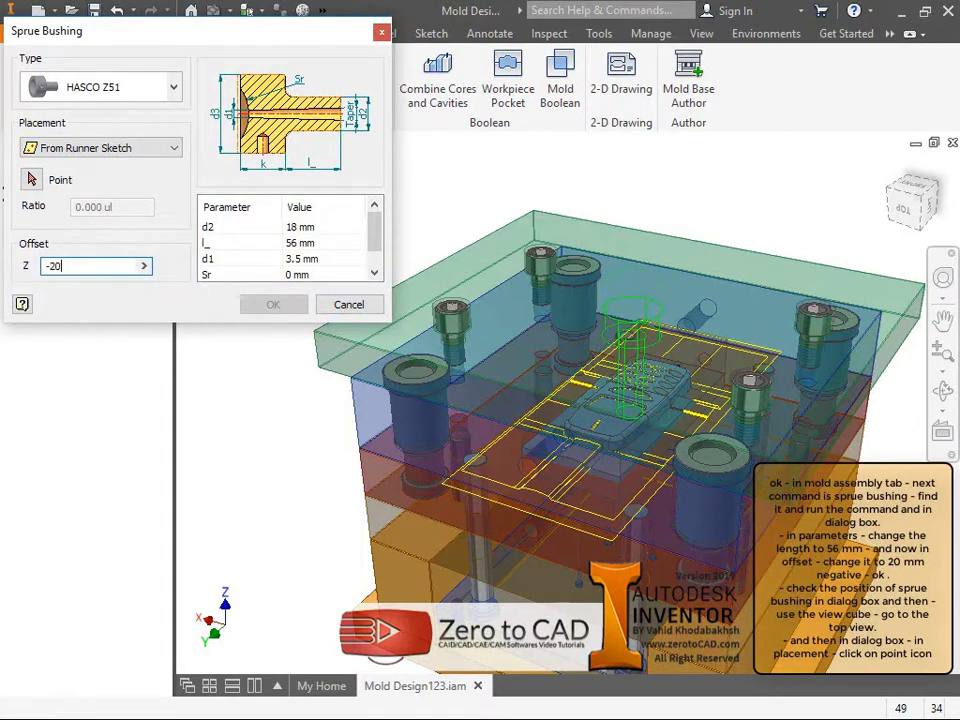
Step: Place the sprue bushing at the runner sketch line's end point farthest from the phone cover's gate
middle_click_drag(594, 326, 628, 305, "shift")
scroll(628, 305, "up", 5)
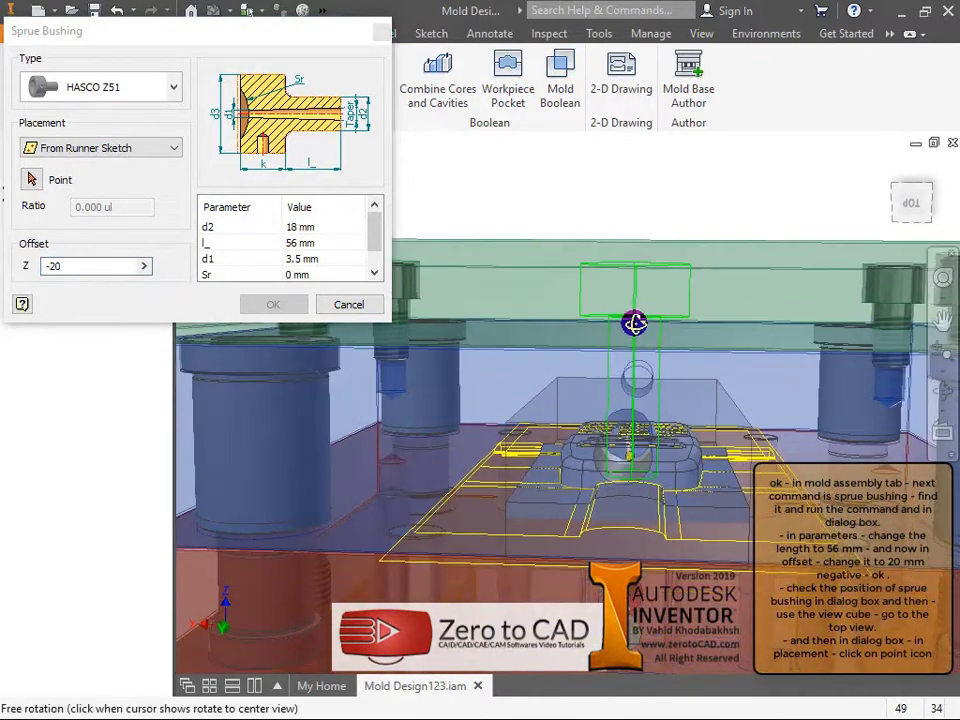
middle_click_drag(653, 360, 658, 358, "shift")
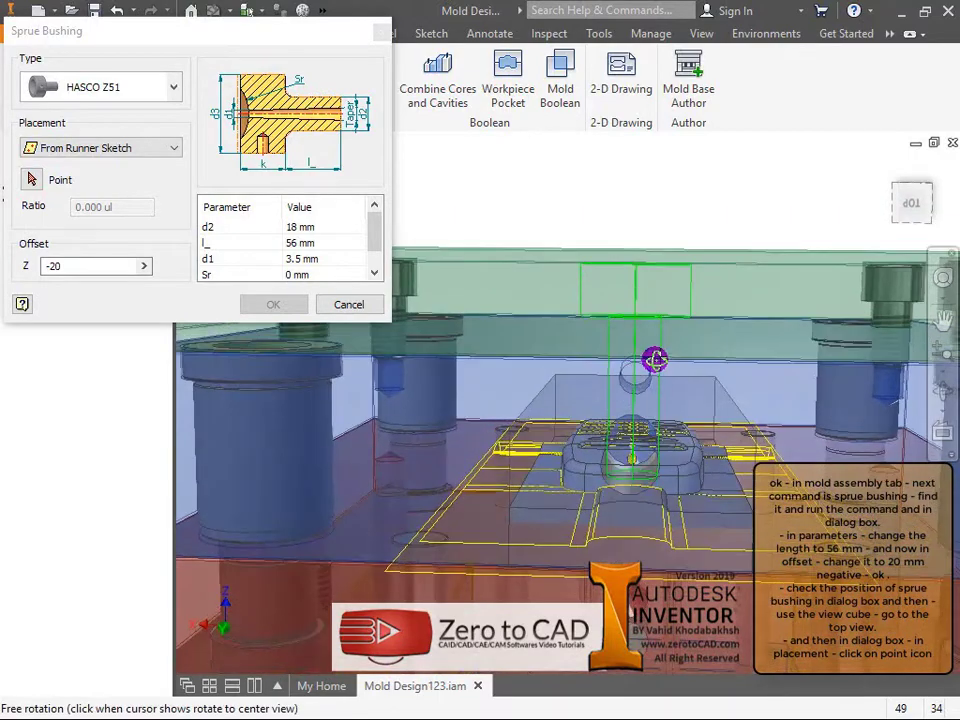
middle_click_drag(728, 298, 874, 208, "shift")
left_click(911, 188)
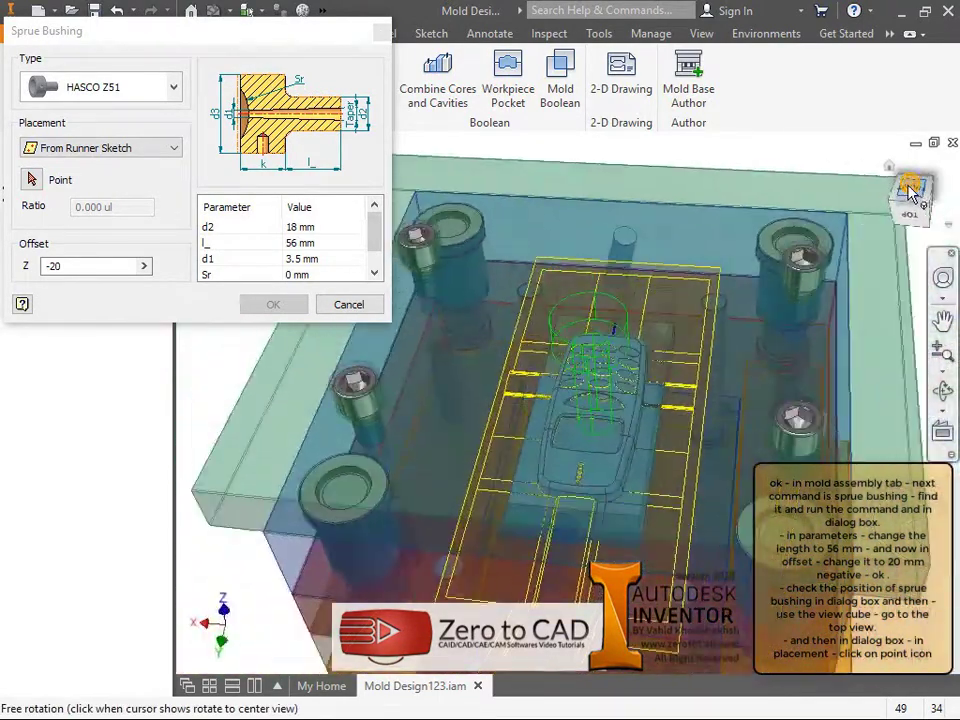
scroll(562, 515, "up", 3)
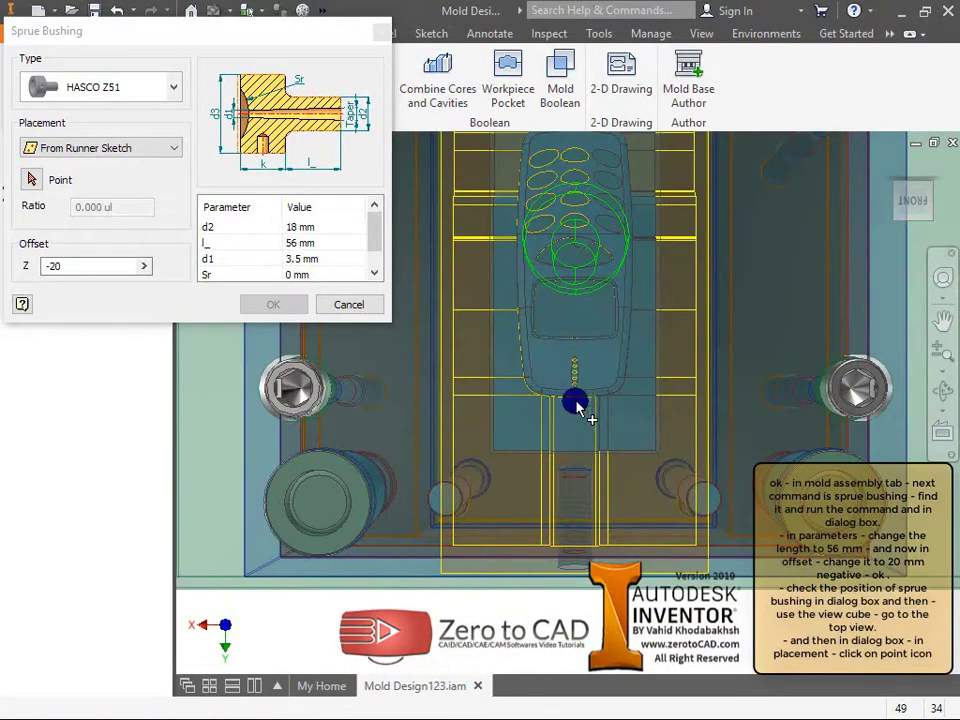
scroll(595, 480, "down", 2)
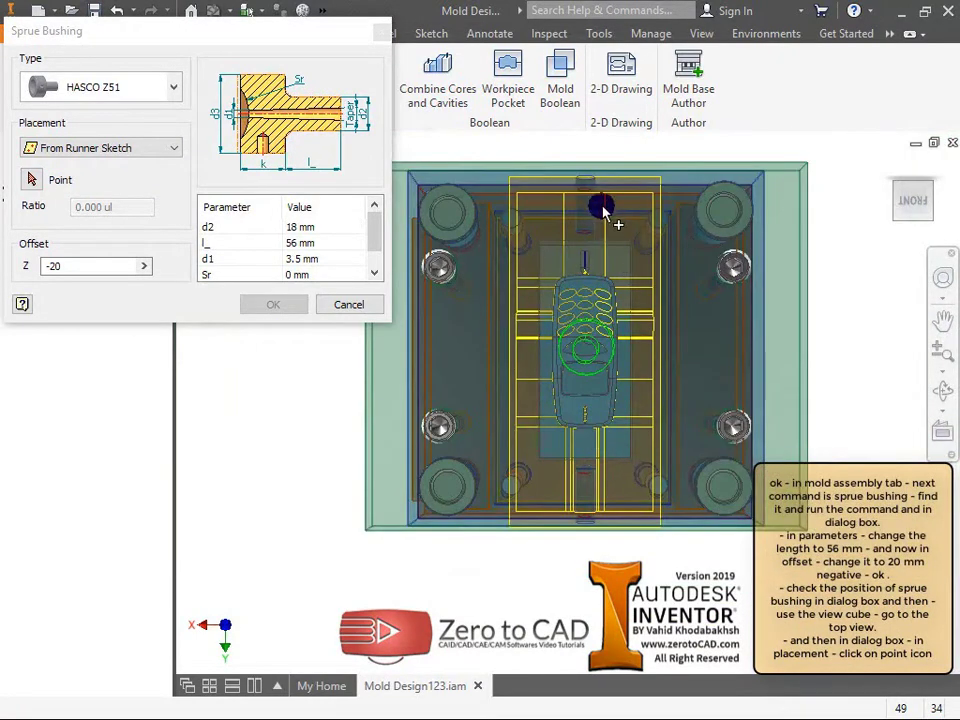
scroll(599, 215, "up", 4)
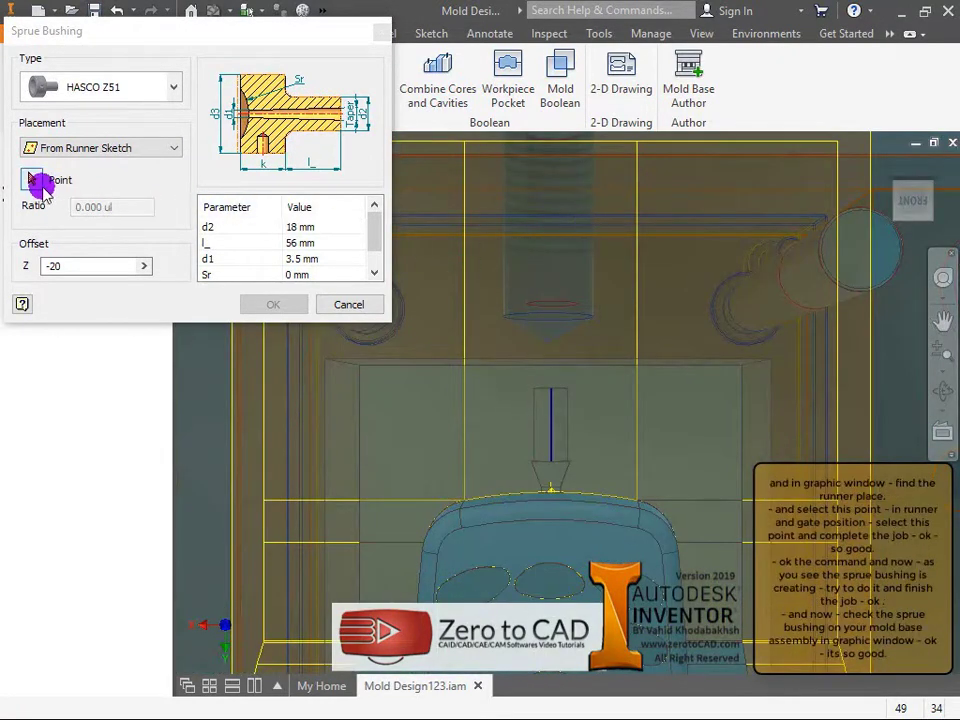
left_click(32, 181)
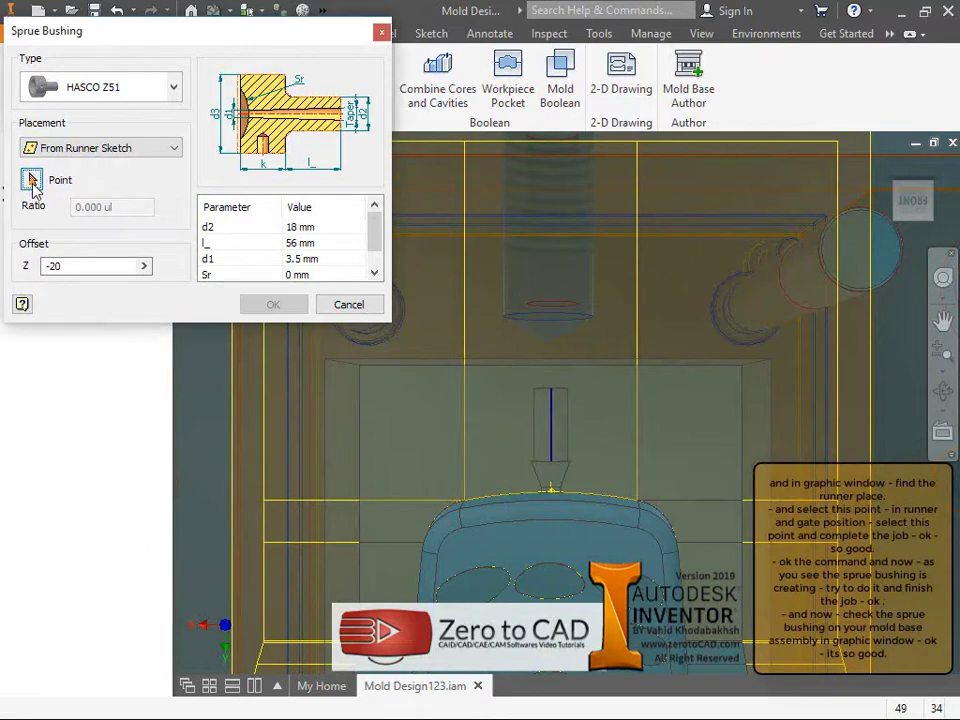
left_click(556, 392)
Step: Create the sprue bushing with the proposed file name and inspect its fit in the mold base
middle_click_drag(628, 398, 666, 330, "shift")
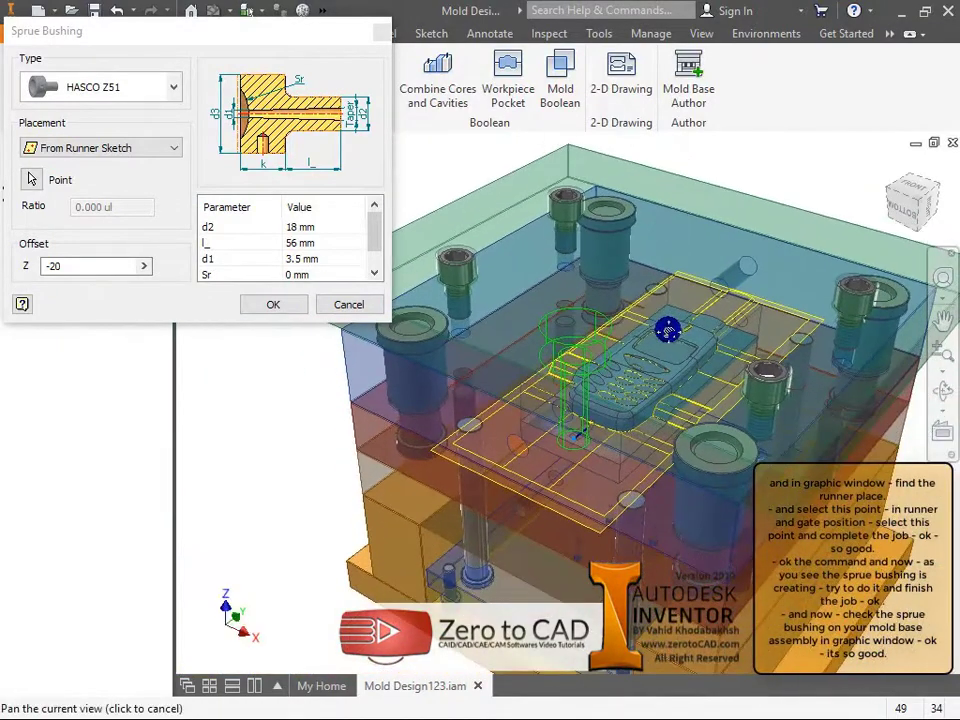
left_click(274, 304)
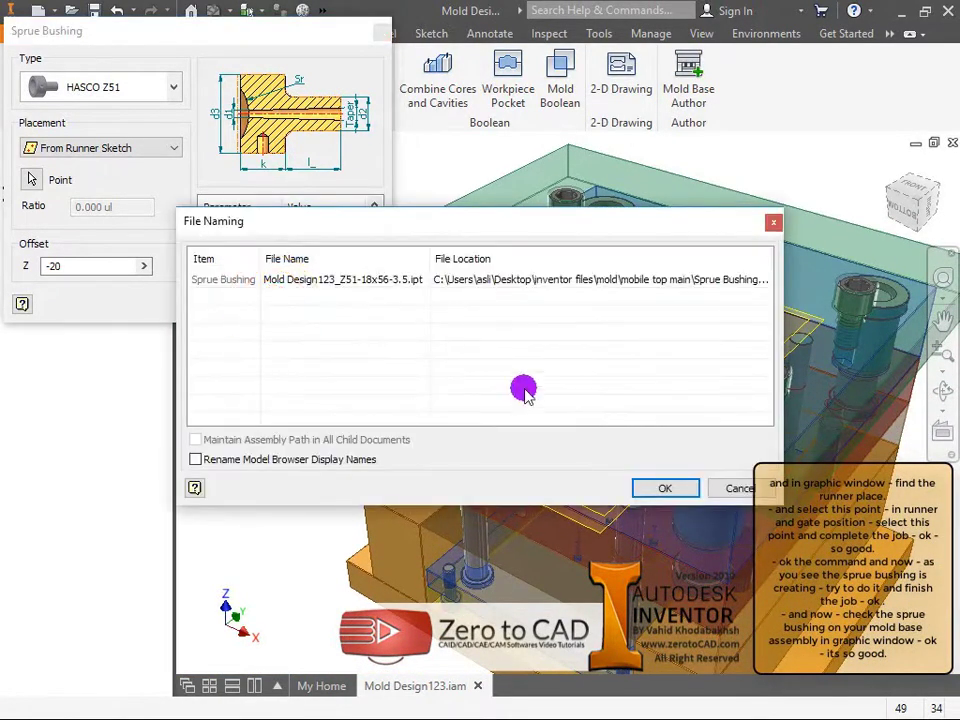
left_click(662, 488)
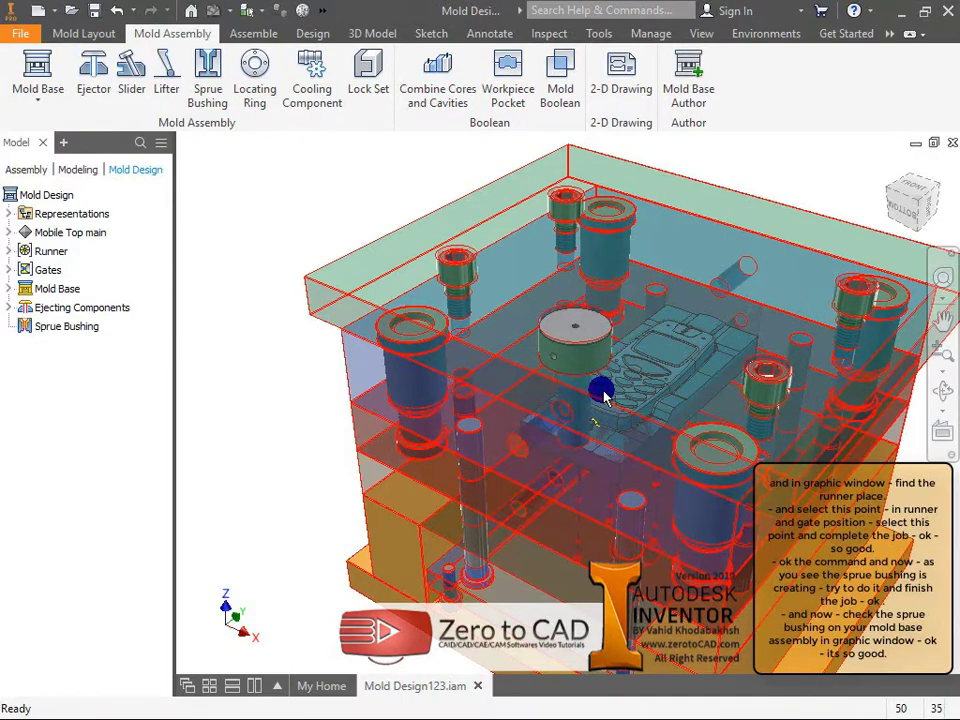
scroll(605, 395, "up", 3)
middle_click_drag(575, 352, 632, 400, "shift")
middle_click_drag(707, 432, 754, 371, "shift")
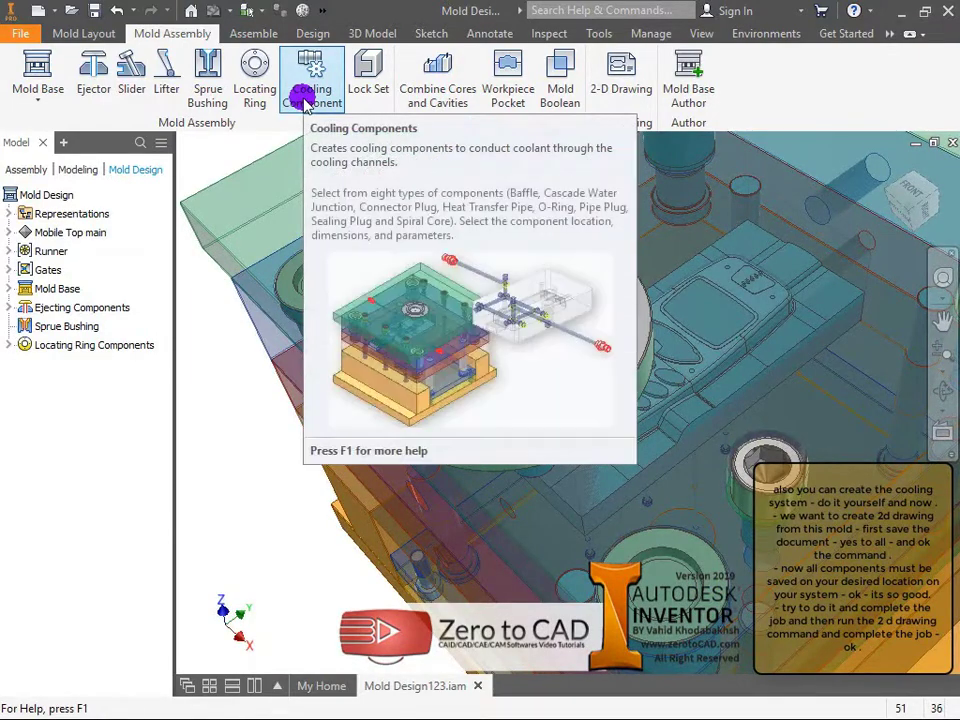
Step: Save the mold assembly Mold Design123.iam together with all of its dependent files
key("F6")
middle_click_drag(568, 360, 613, 320, "shift")
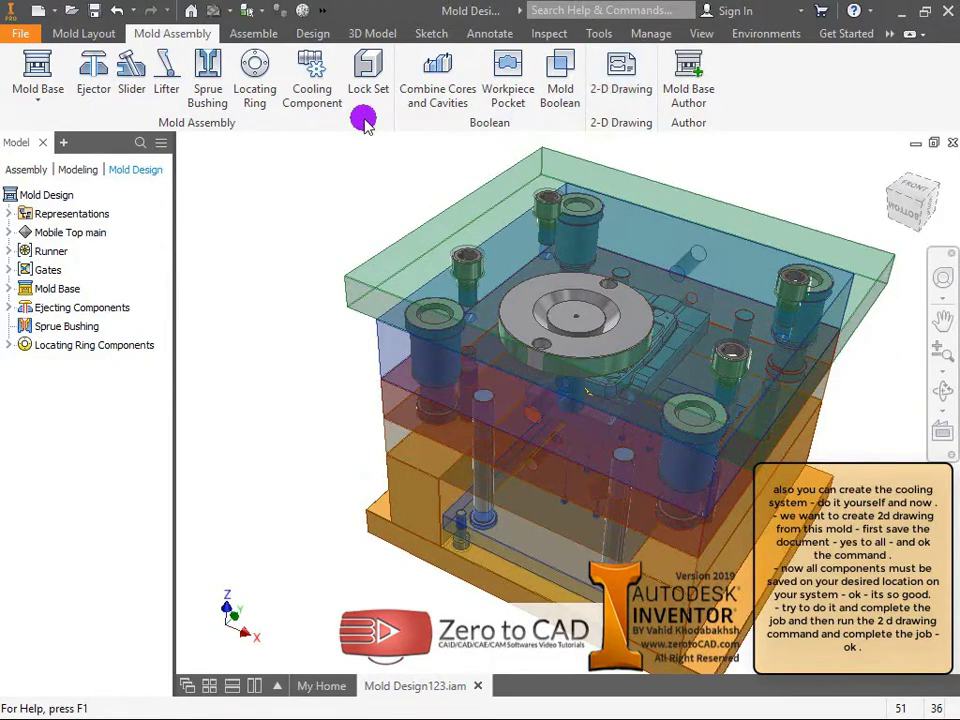
left_click(100, 14)
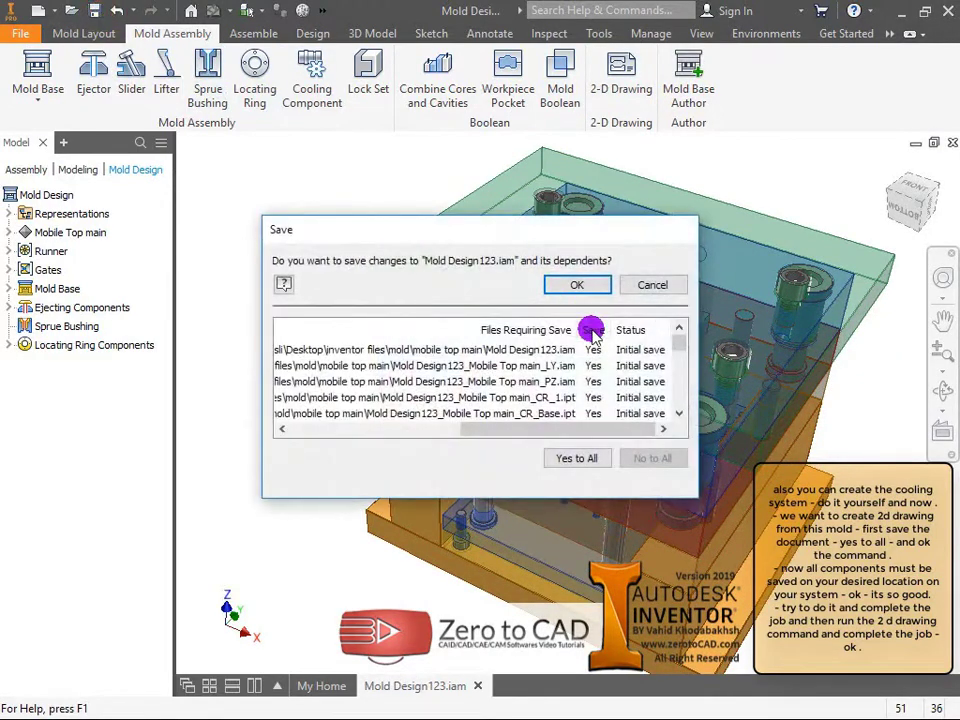
left_click(568, 455)
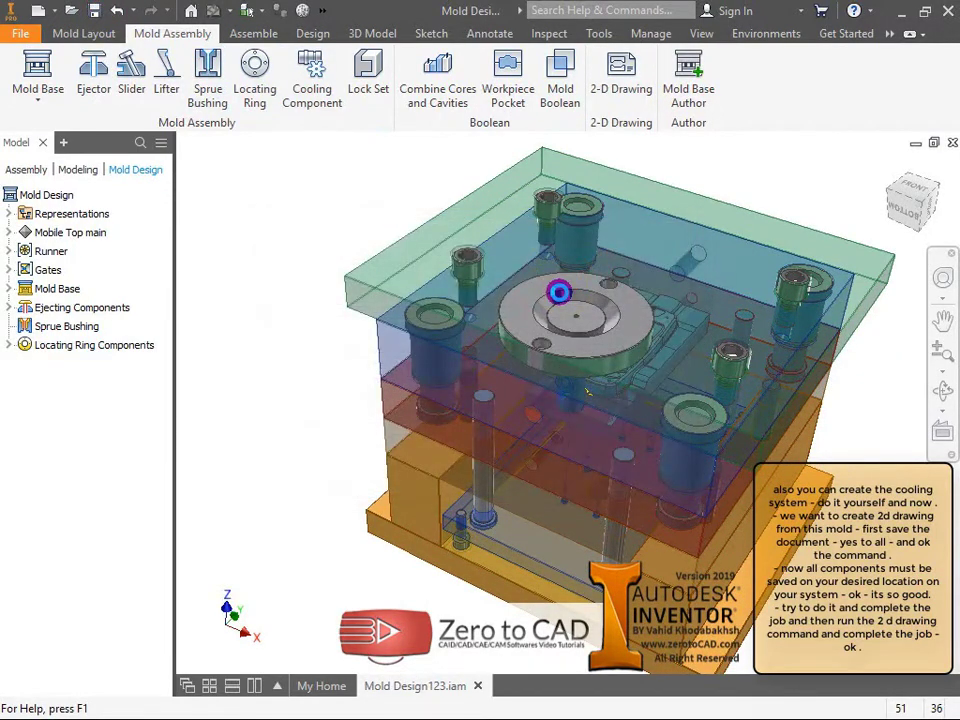